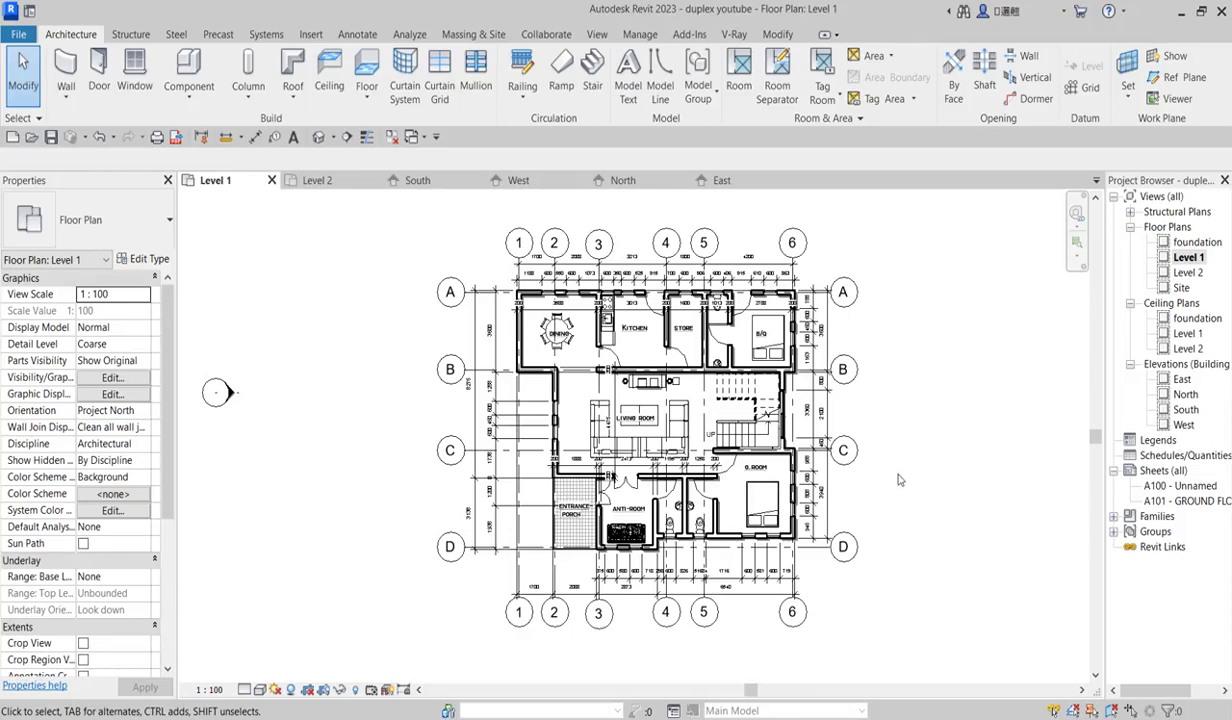
Fit the Level 1 plan in view with ZF and zoom around it
{"action": "scroll", "coordinate": [828, 500], "scroll_direction": "up", "scroll_amount": 3}
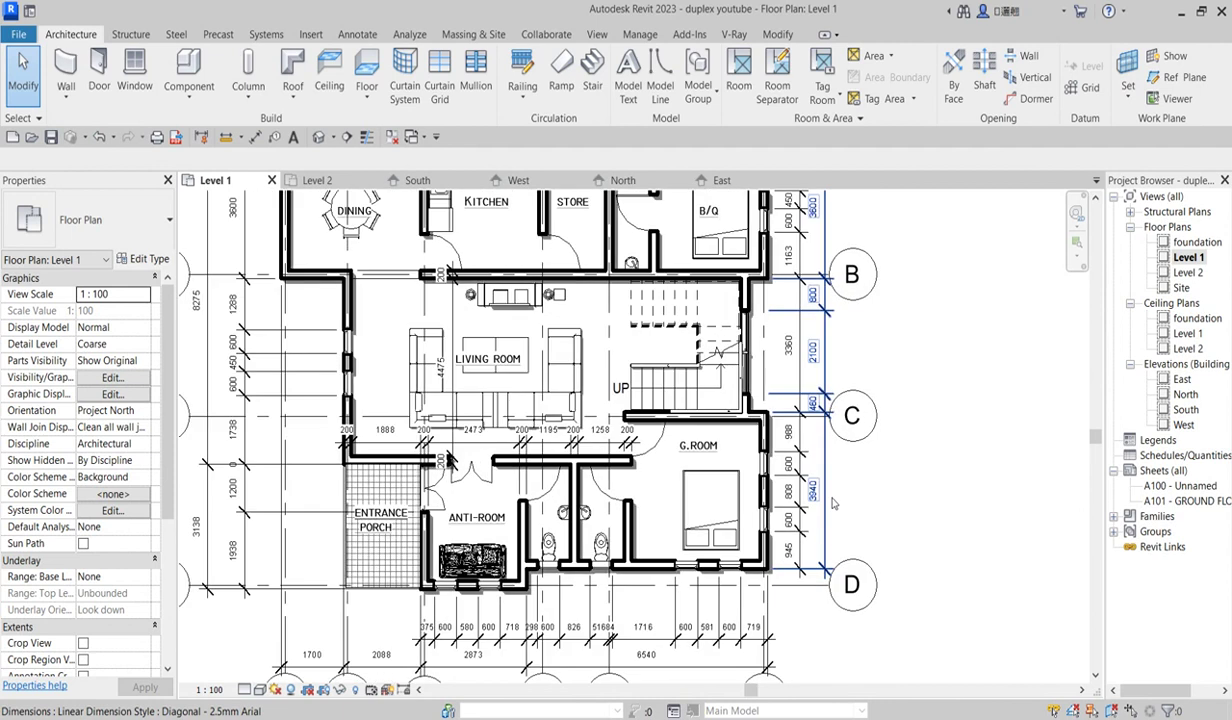
{"action": "key", "text": "z"}
{"action": "key", "text": "f"}
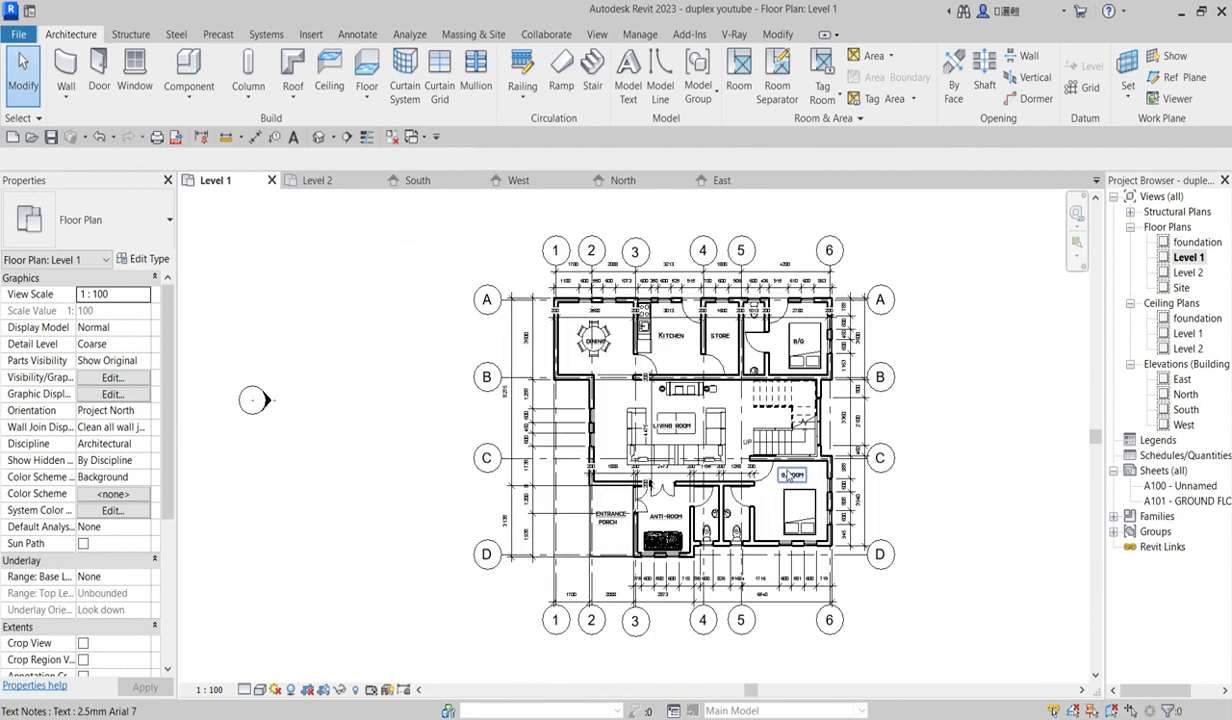
{"action": "scroll", "coordinate": [653, 393], "scroll_direction": "up", "scroll_amount": 1}
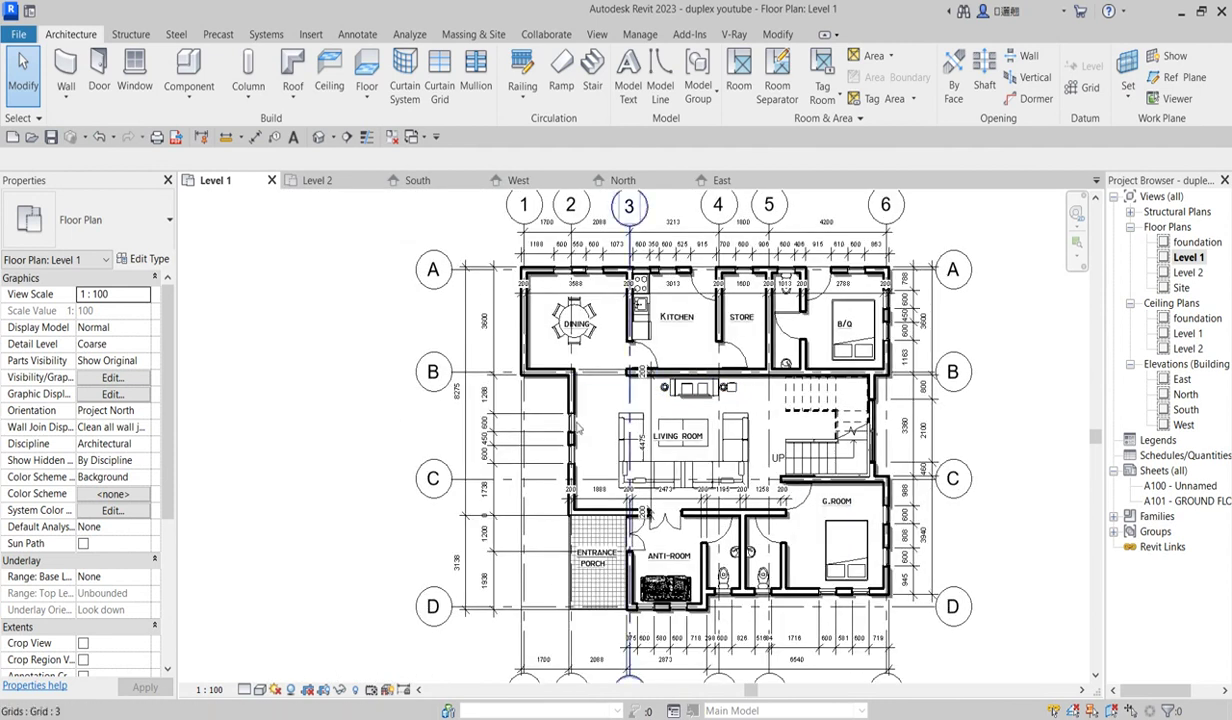
{"action": "scroll", "coordinate": [577, 428], "scroll_direction": "up", "scroll_amount": 1}
{"action": "scroll", "coordinate": [818, 492], "scroll_direction": "down", "scroll_amount": 2}
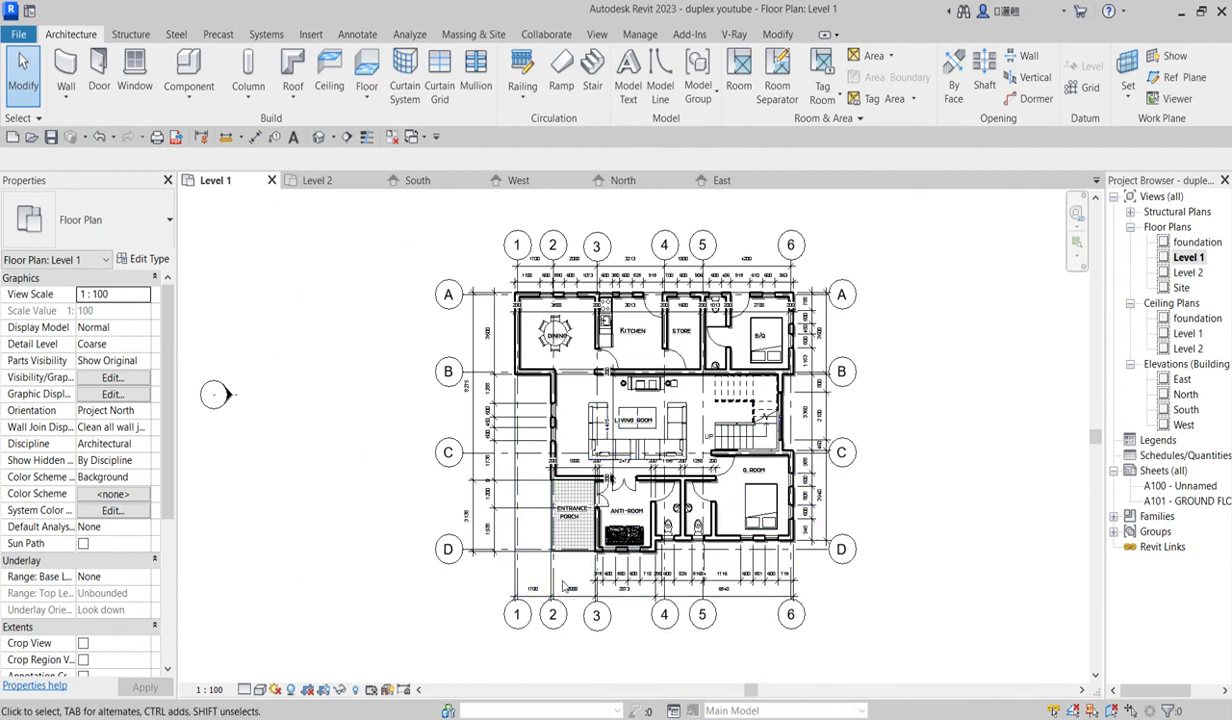
{"action": "scroll", "coordinate": [563, 587], "scroll_direction": "up", "scroll_amount": 1}
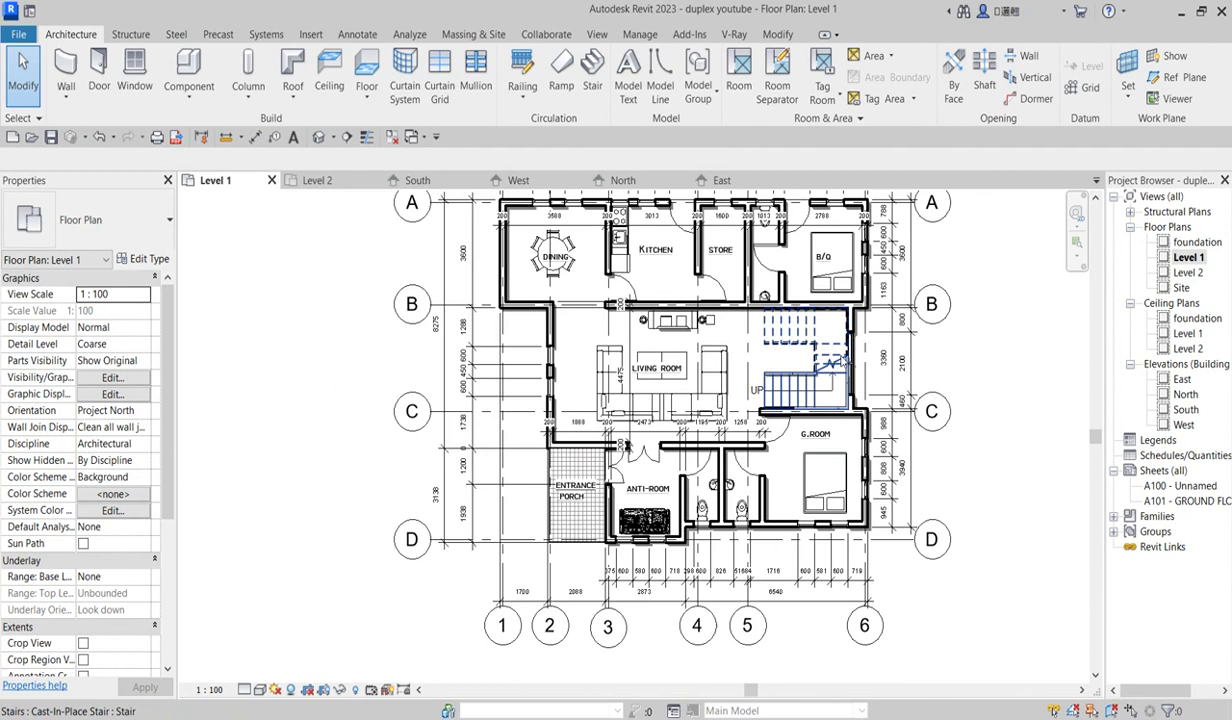
{"action": "scroll", "coordinate": [860, 303], "scroll_direction": "up", "scroll_amount": 1}
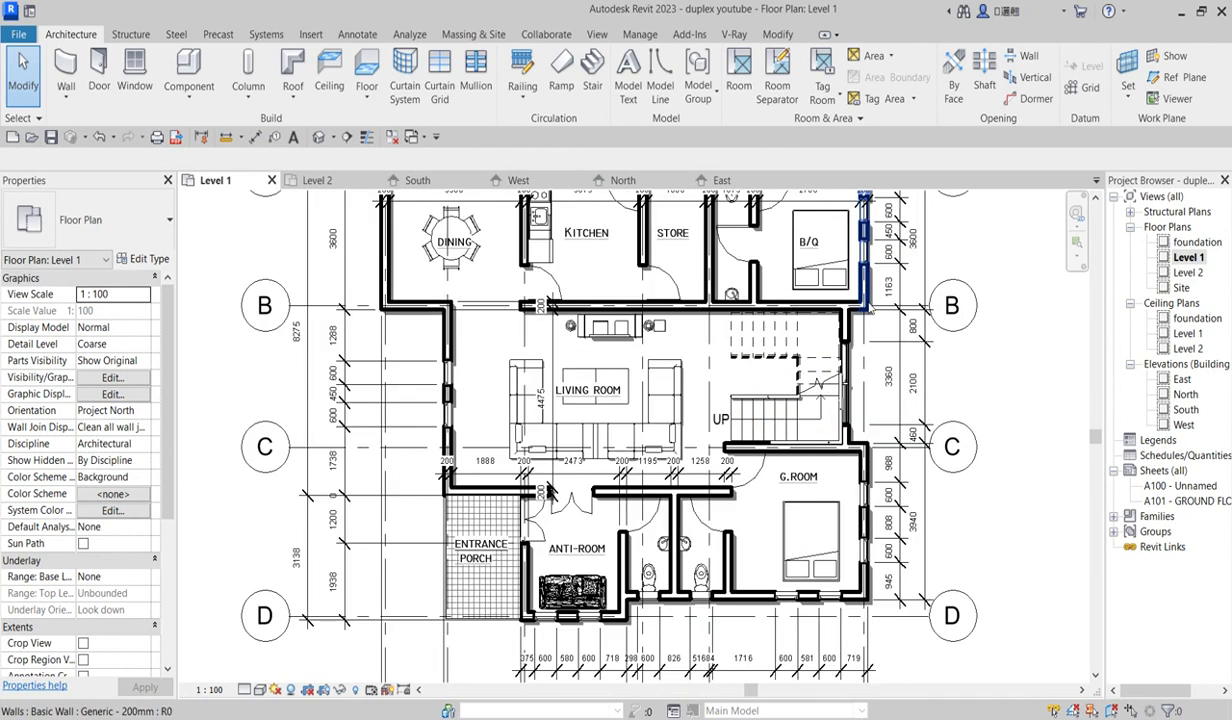
{"action": "scroll", "coordinate": [857, 372], "scroll_direction": "down", "scroll_amount": 2}
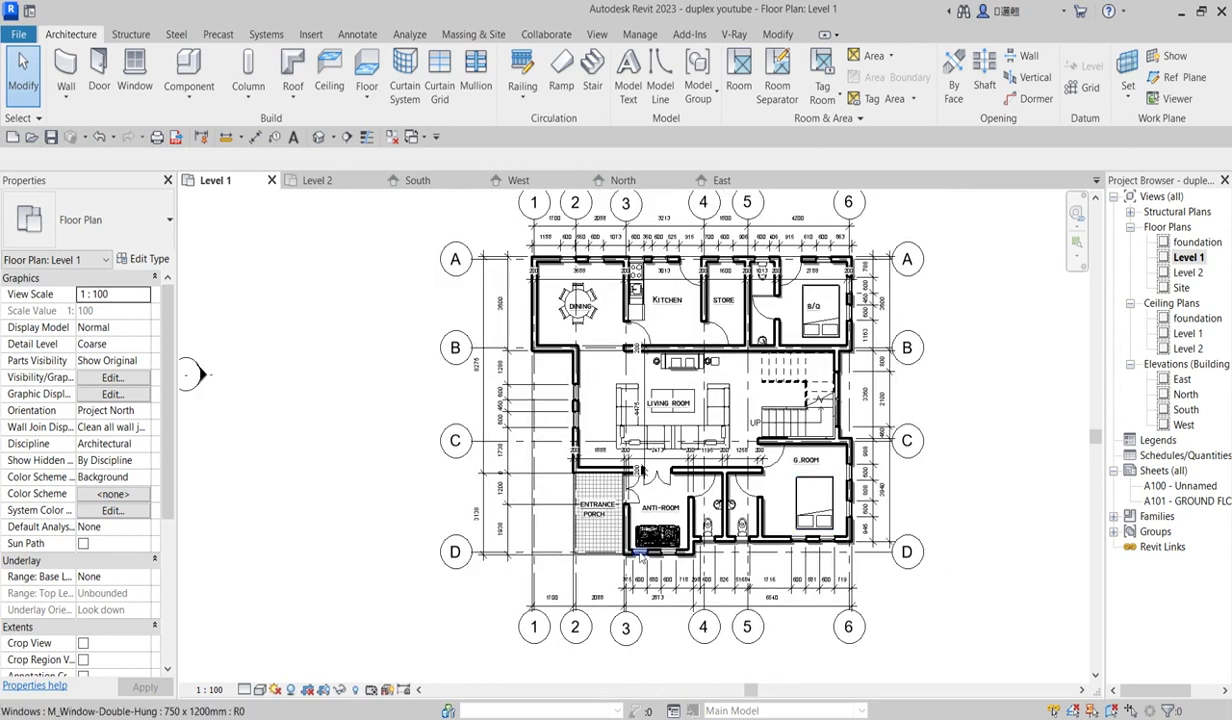
{"action": "scroll", "coordinate": [706, 565], "scroll_direction": "up", "scroll_amount": 2}
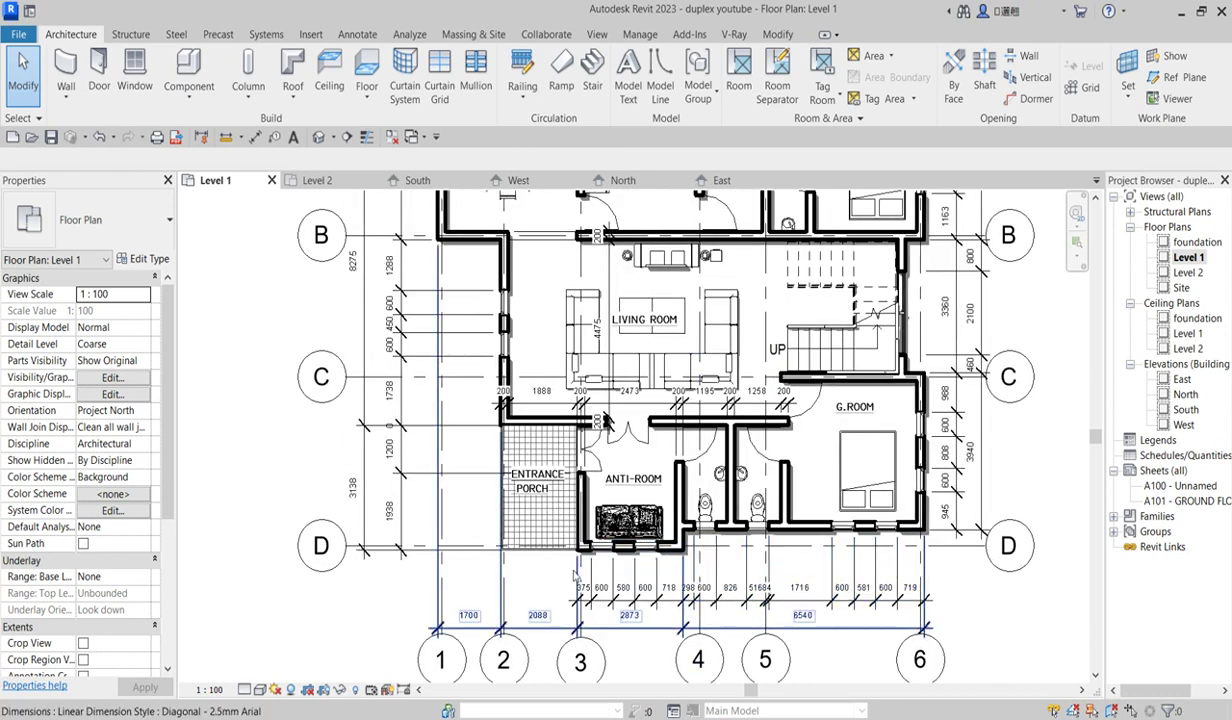
{"action": "scroll", "coordinate": [500, 487], "scroll_direction": "down", "scroll_amount": 2}
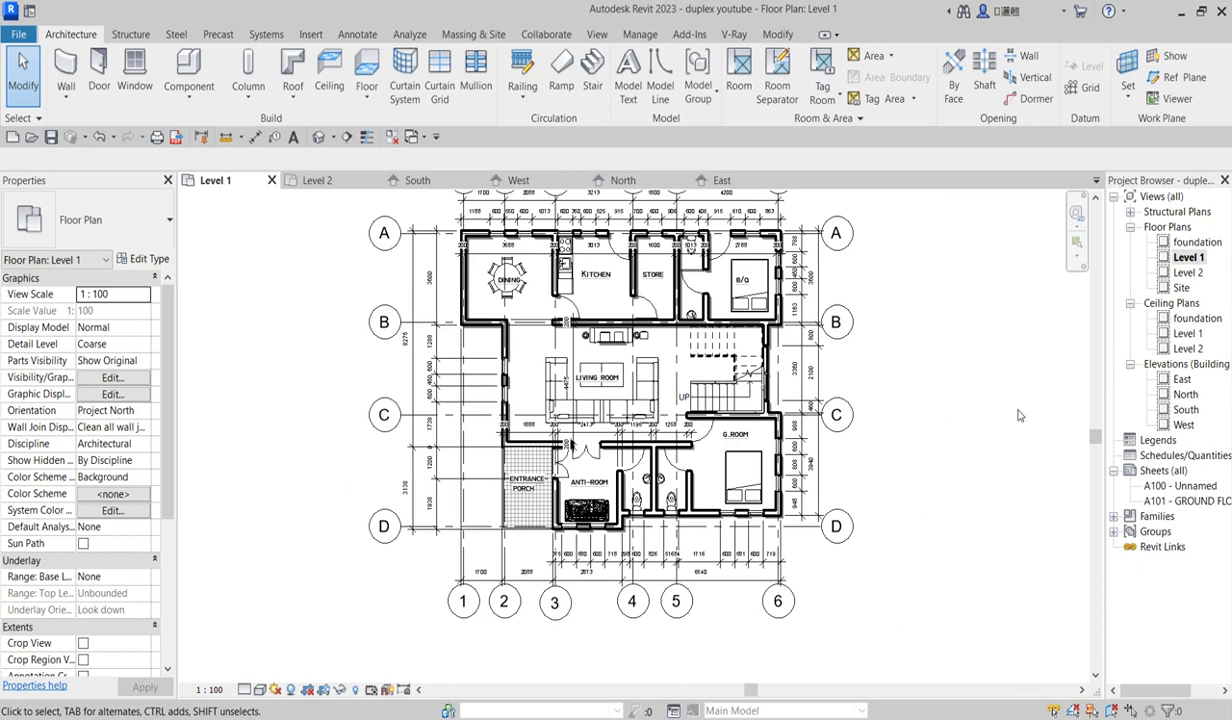
Open the Level 2 plan and zoom around the bedrooms, B/T and stair
{"action": "double_click", "coordinate": [1189, 273]}
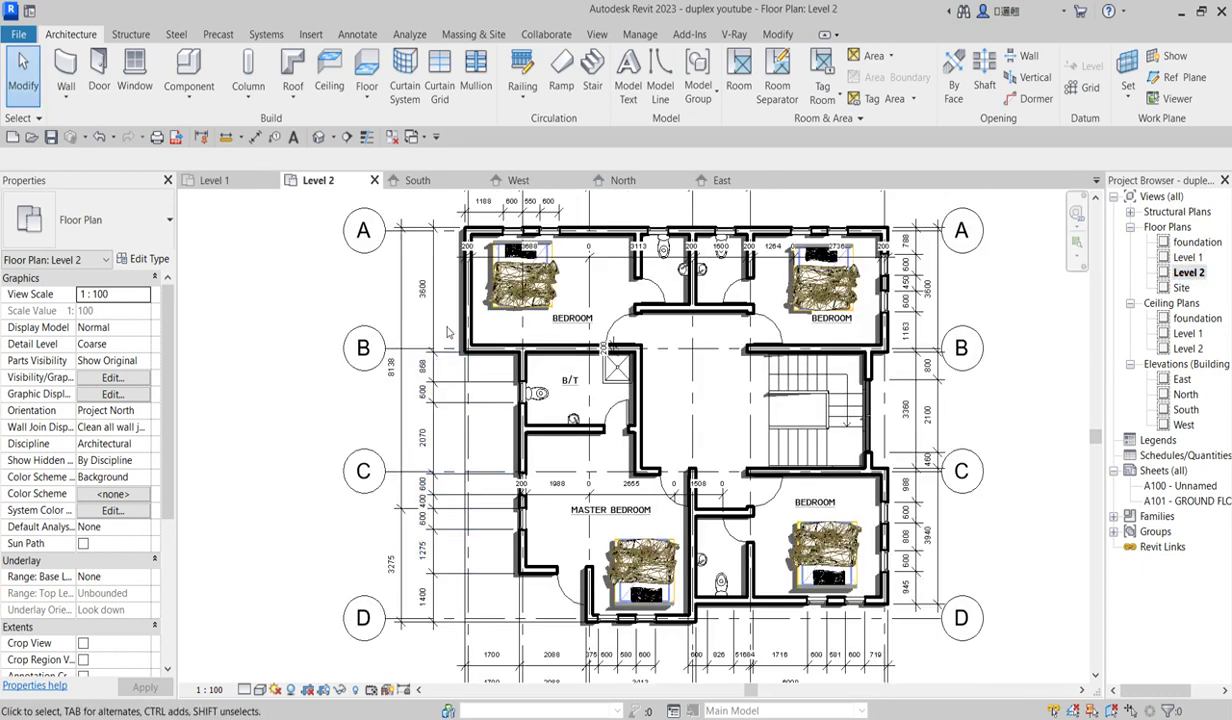
{"action": "scroll", "coordinate": [471, 348], "scroll_direction": "up", "scroll_amount": 2}
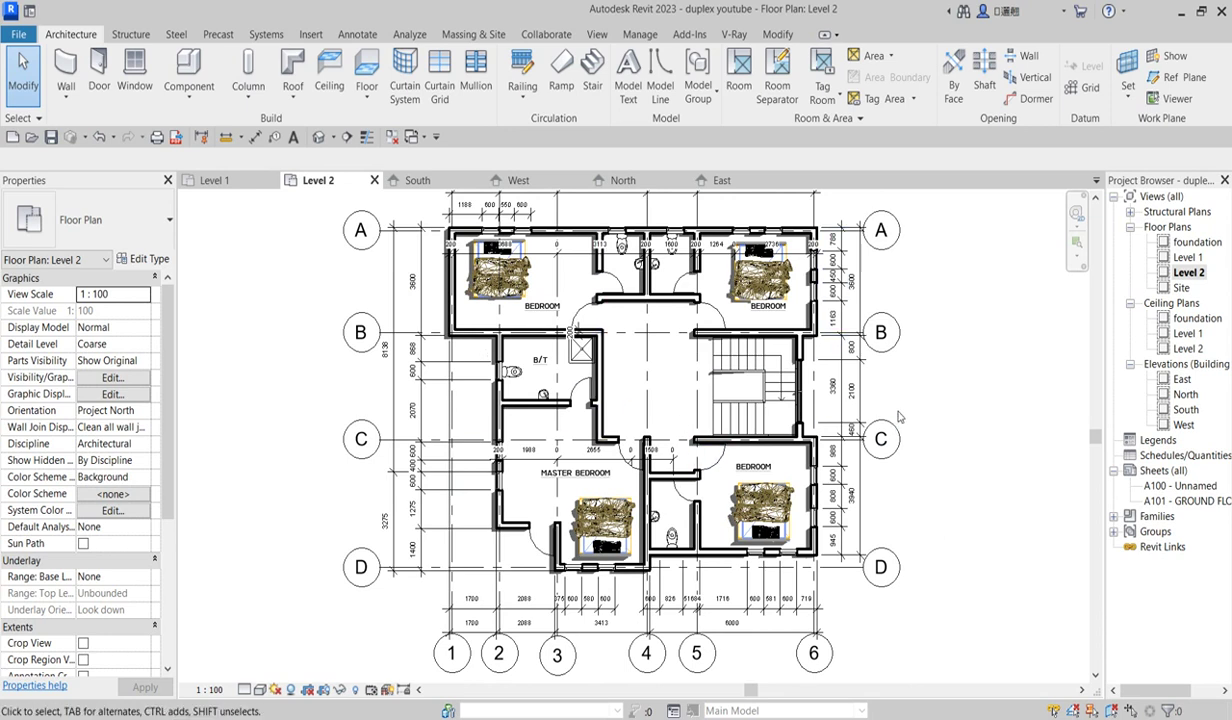
{"action": "scroll", "coordinate": [392, 444], "scroll_direction": "down", "scroll_amount": 2}
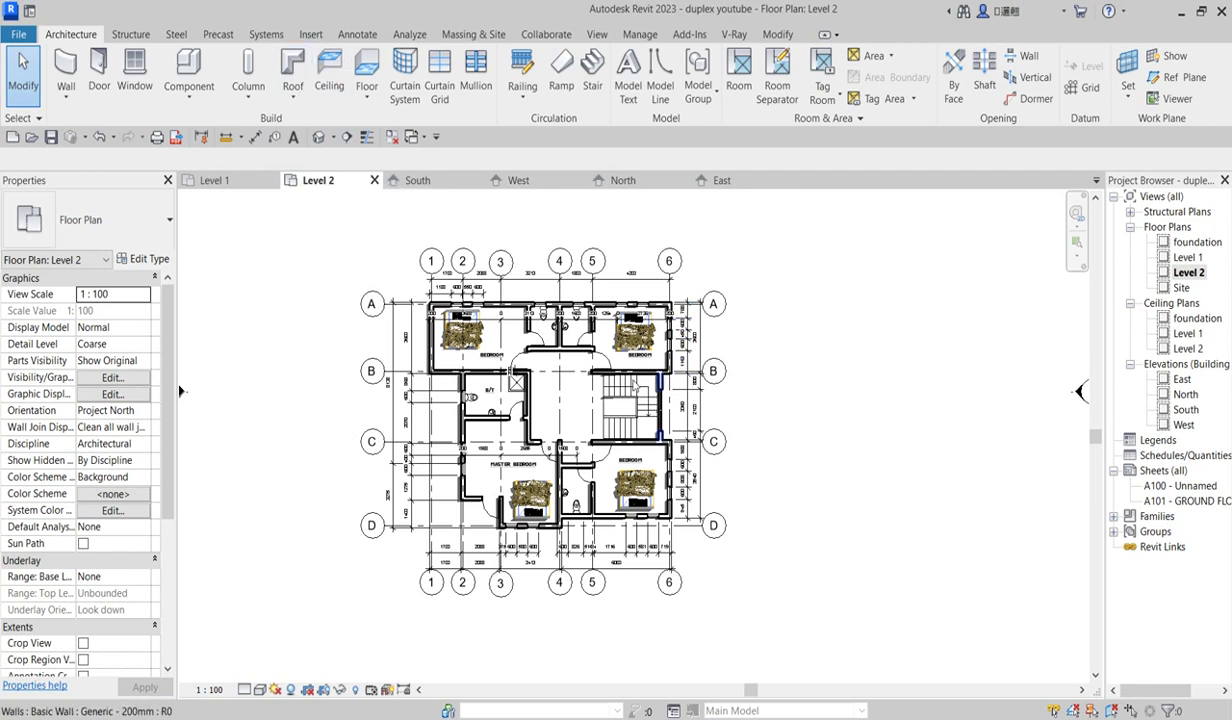
{"action": "scroll", "coordinate": [556, 297], "scroll_direction": "up", "scroll_amount": 1}
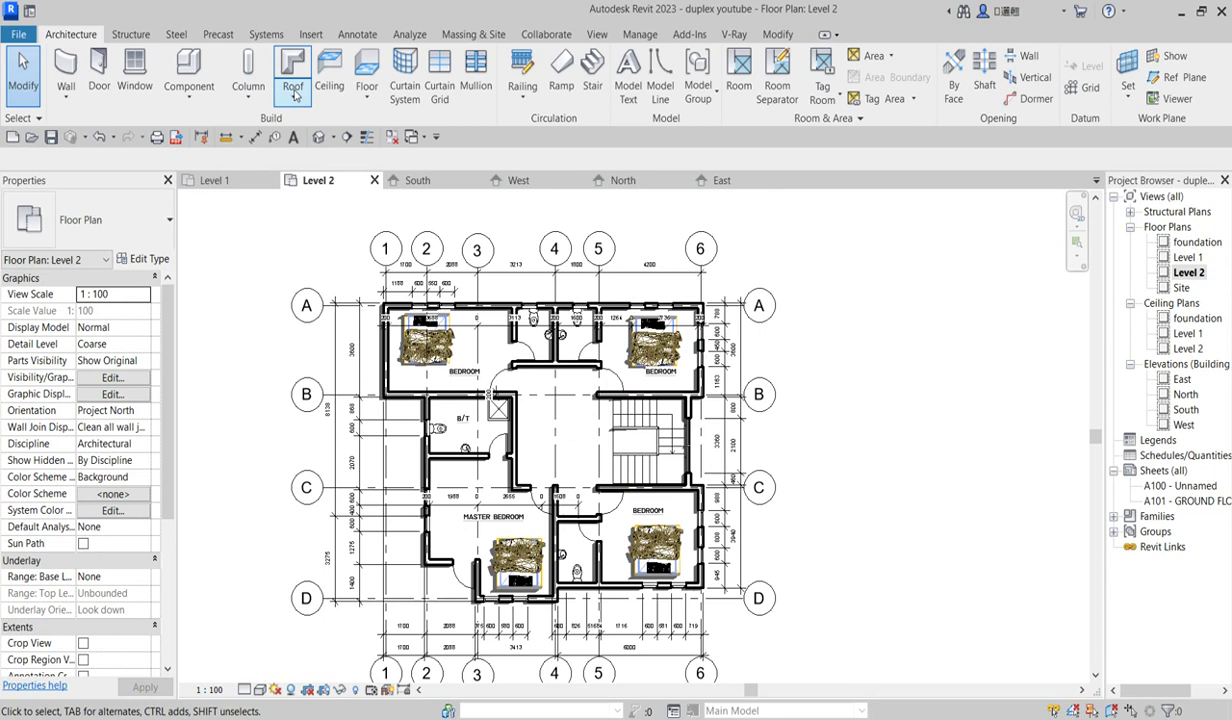
{"action": "scroll", "coordinate": [437, 283], "scroll_direction": "up", "scroll_amount": 1}
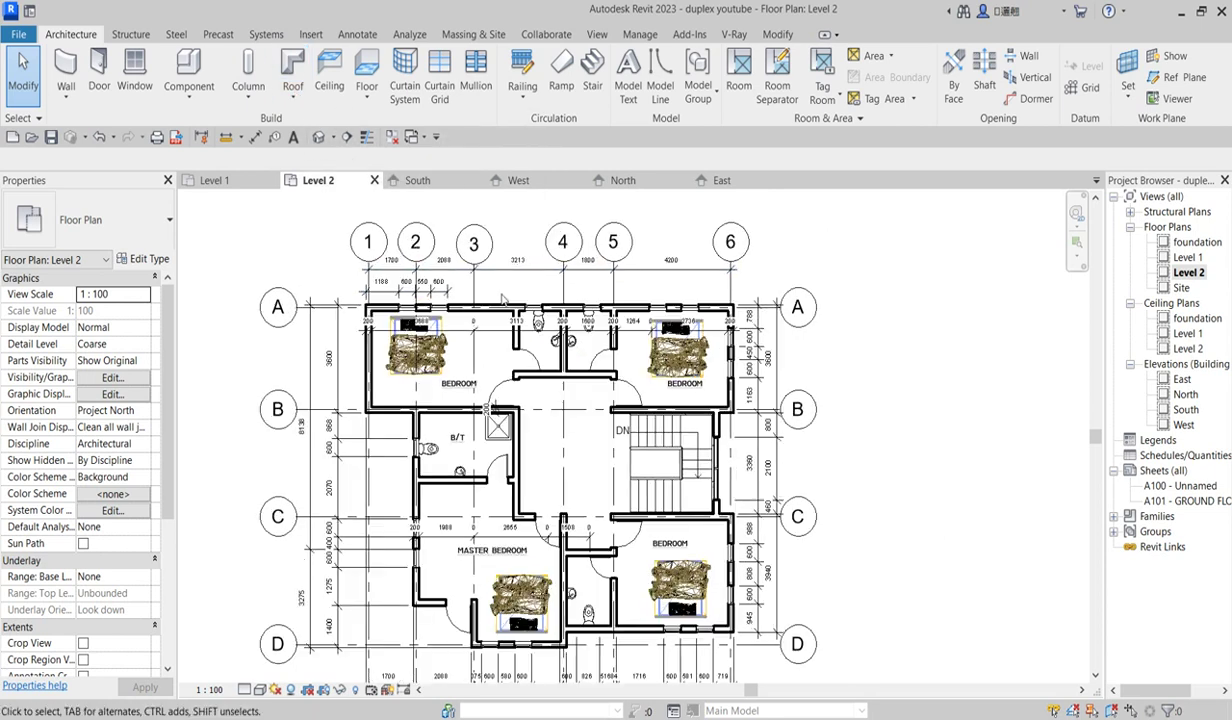
{"action": "scroll", "coordinate": [364, 289], "scroll_direction": "down", "scroll_amount": 2}
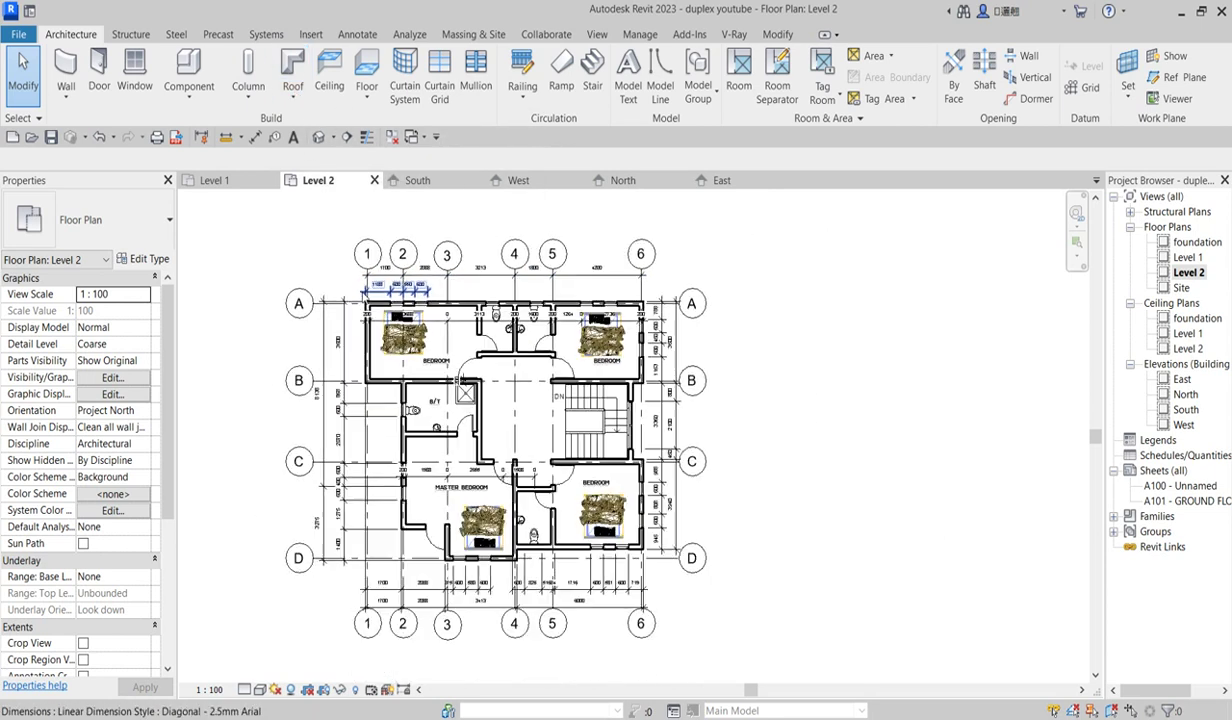
{"action": "scroll", "coordinate": [357, 288], "scroll_direction": "up", "scroll_amount": 1}
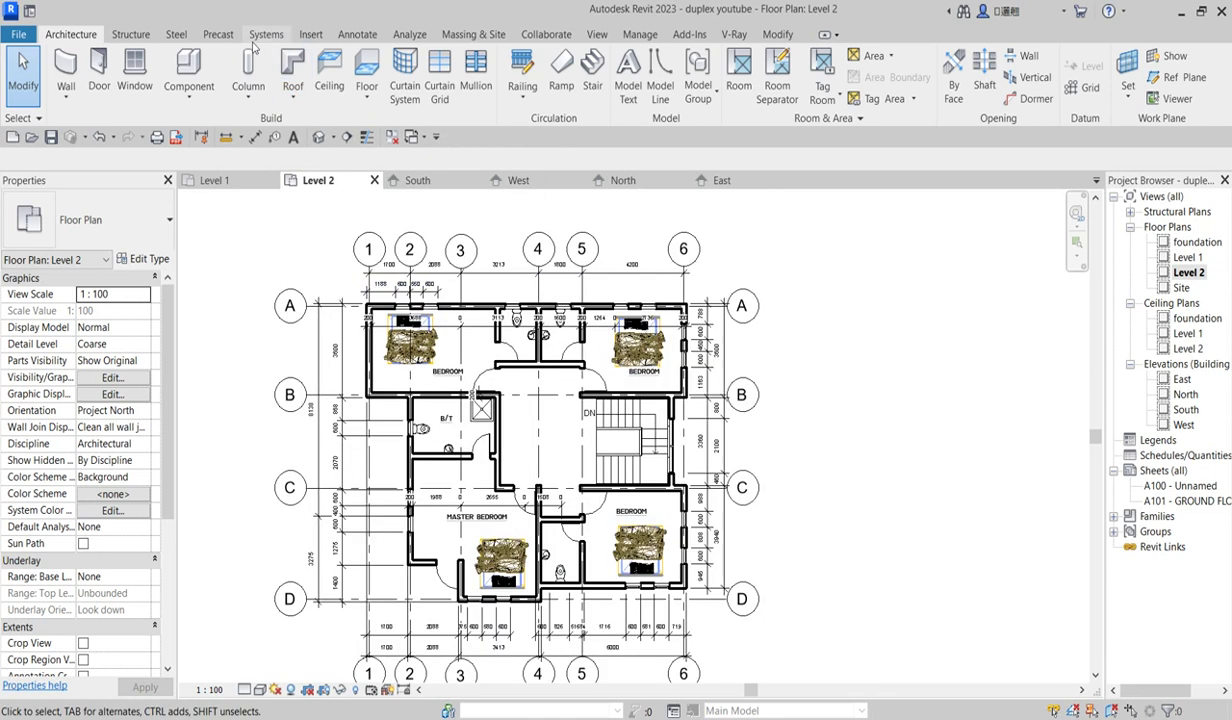
Start a Roof by Footprint sketch on Level 2 using Pick Walls, with Thin Lines on
{"action": "left_click", "coordinate": [293, 97]}
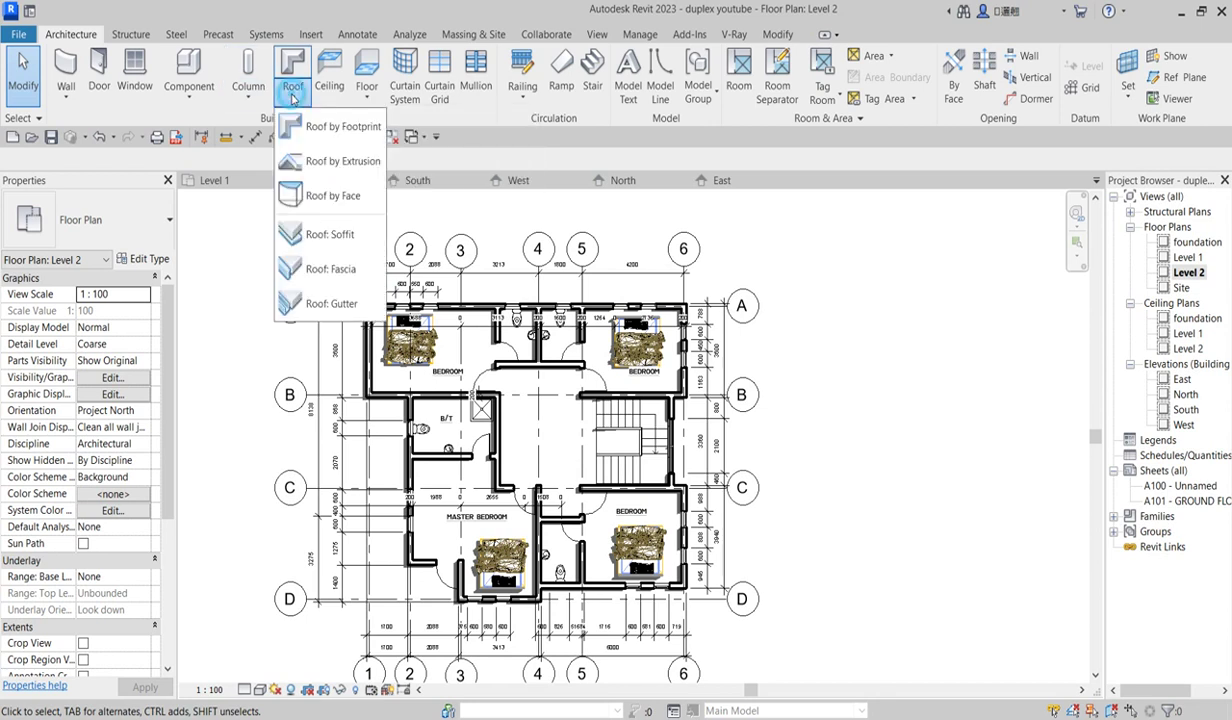
{"action": "left_click", "coordinate": [337, 128]}
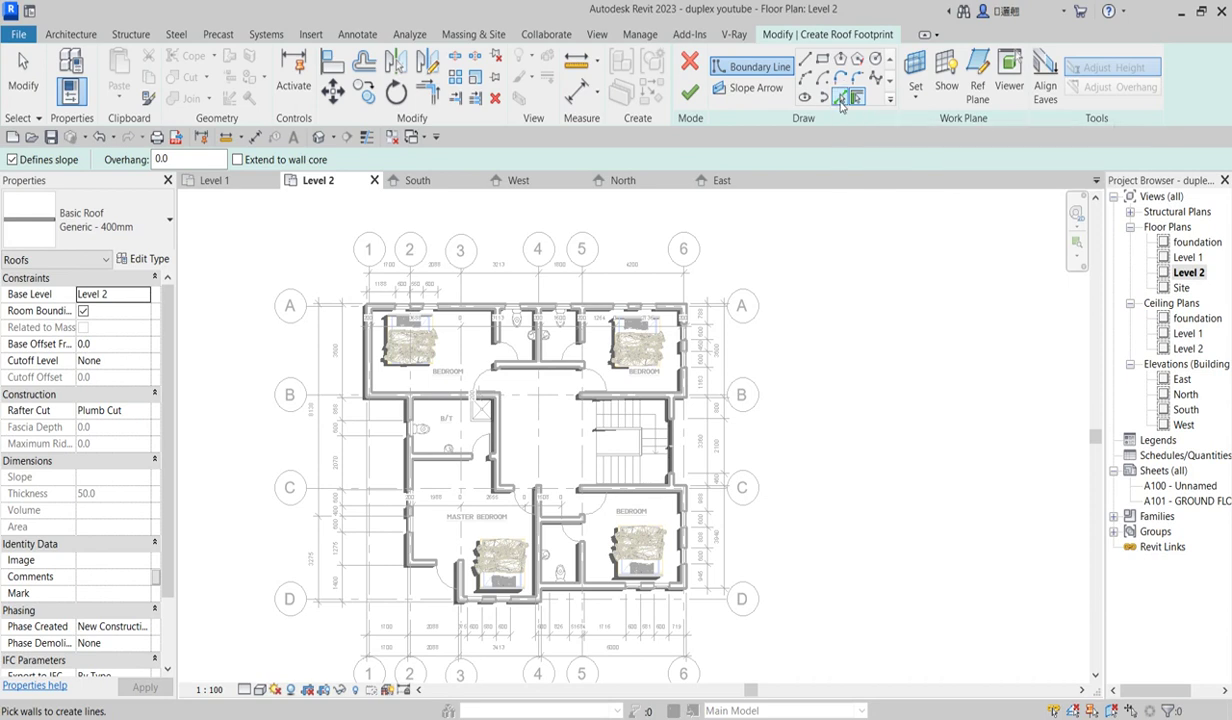
{"action": "left_click", "coordinate": [840, 100]}
{"action": "scroll", "coordinate": [575, 288], "scroll_direction": "up", "scroll_amount": 3}
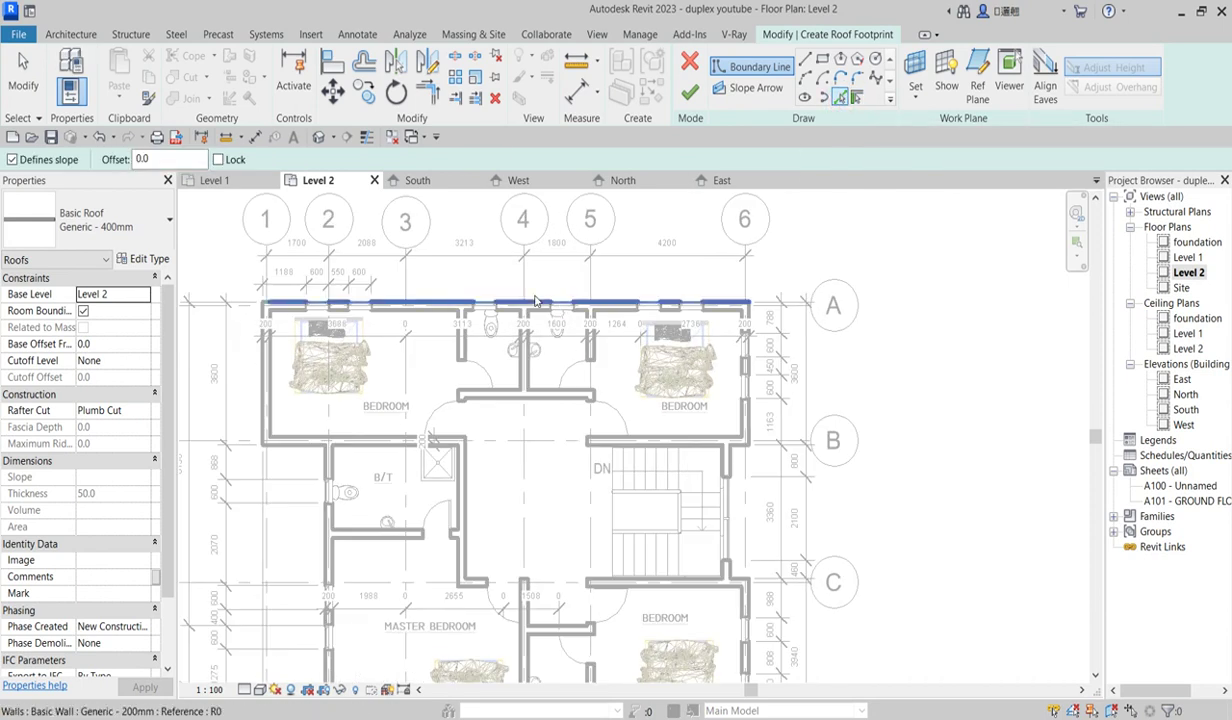
{"action": "scroll", "coordinate": [545, 300], "scroll_direction": "up", "scroll_amount": 1}
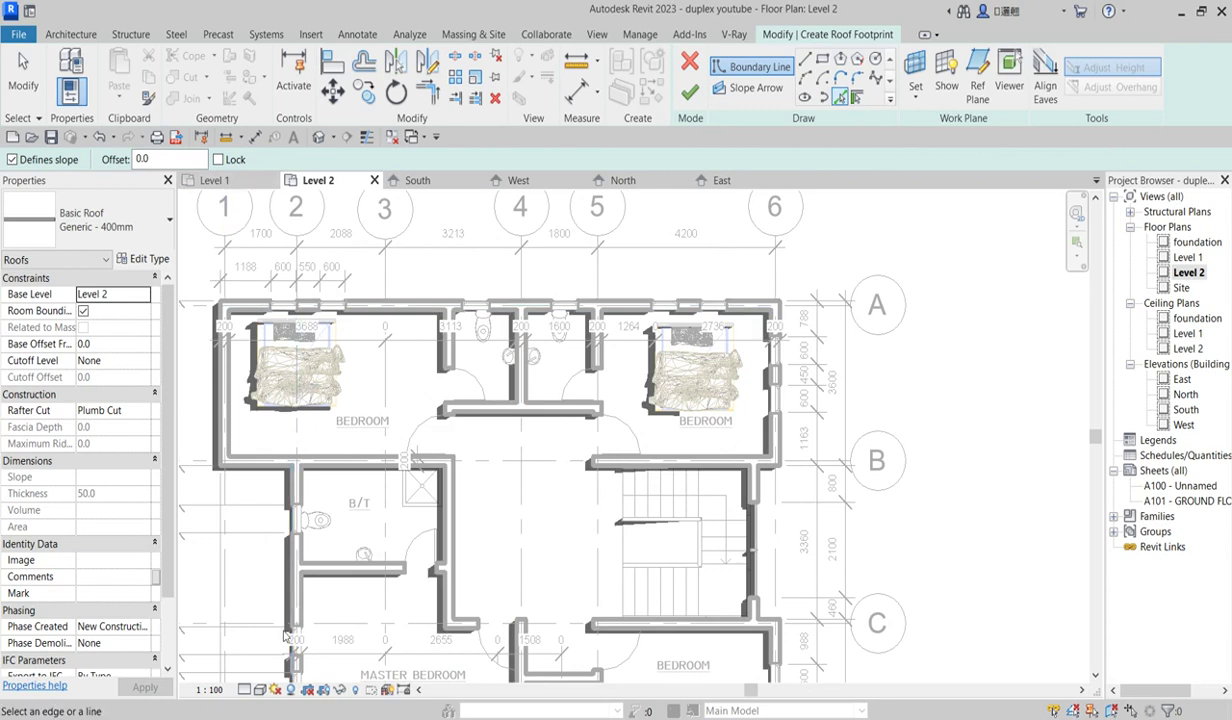
{"action": "left_click", "coordinate": [367, 137]}
{"action": "scroll", "coordinate": [395, 320], "scroll_direction": "up", "scroll_amount": 1}
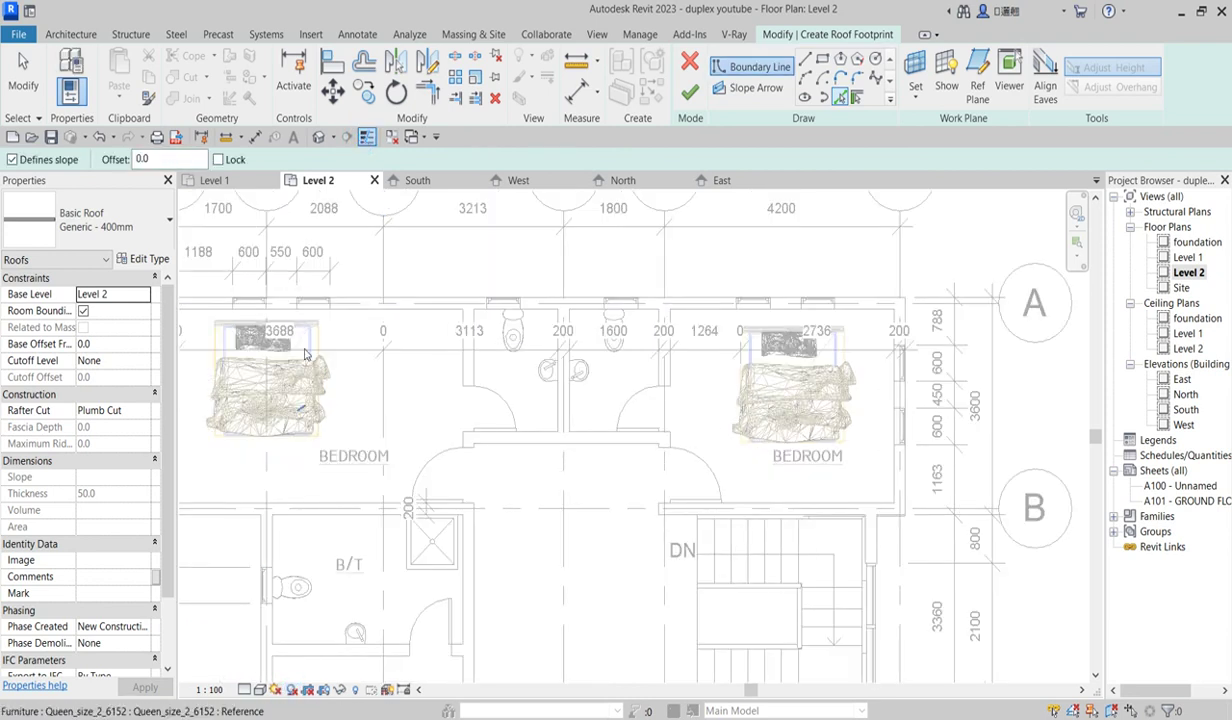
{"action": "scroll", "coordinate": [531, 355], "scroll_direction": "down", "scroll_amount": 2}
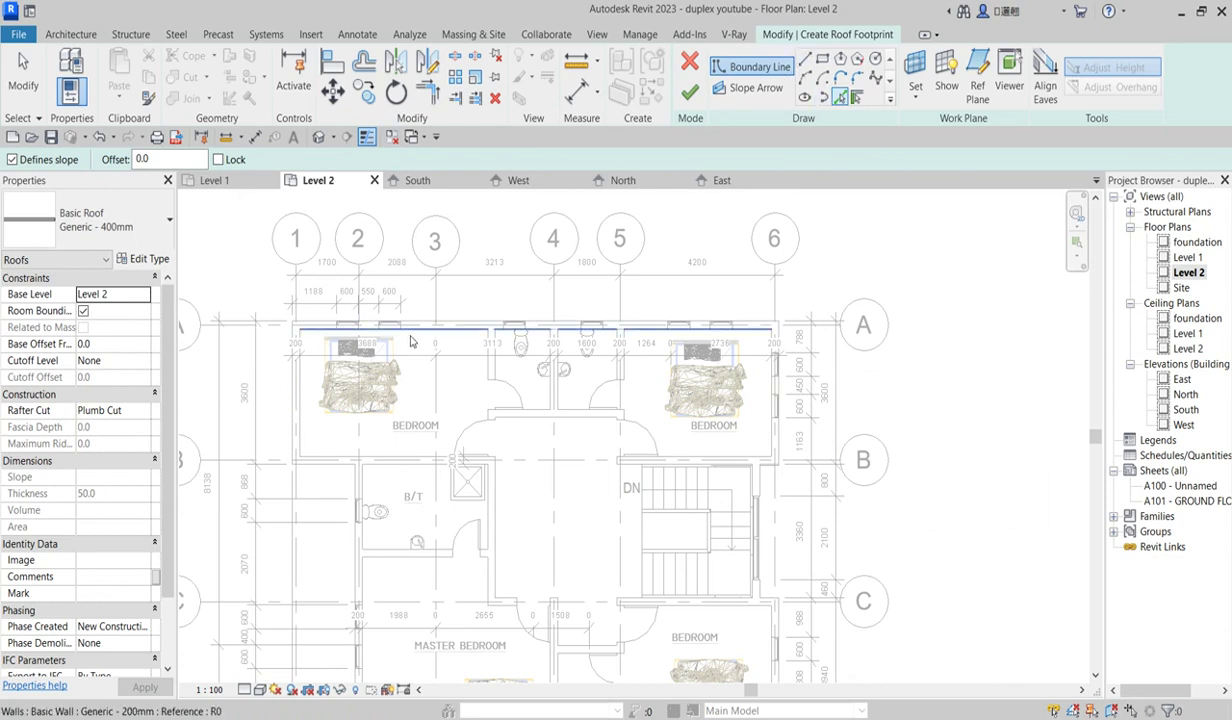
{"action": "scroll", "coordinate": [418, 322], "scroll_direction": "up", "scroll_amount": 1}
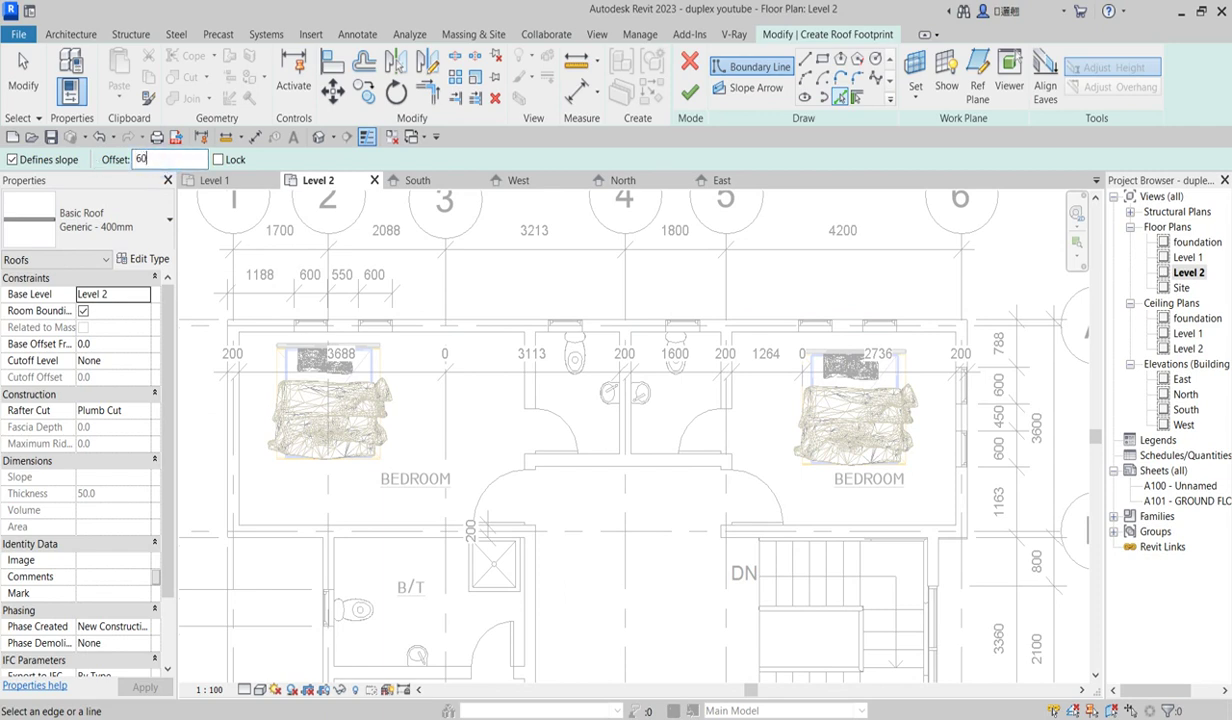
Set a 600 offset and pick the top, B/T, left and lower walls as sloped boundaries
{"action": "left_click", "coordinate": [150, 159]}
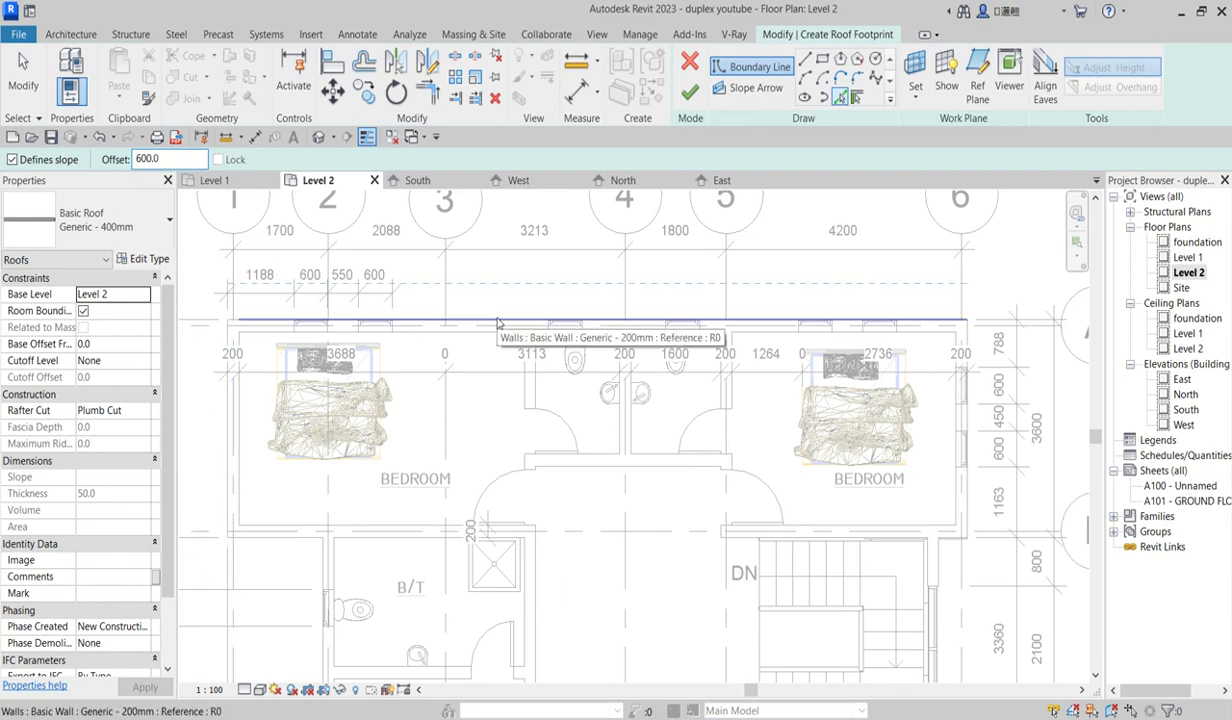
{"action": "left_click", "coordinate": [572, 322]}
{"action": "scroll", "coordinate": [490, 265], "scroll_direction": "down", "scroll_amount": 5}
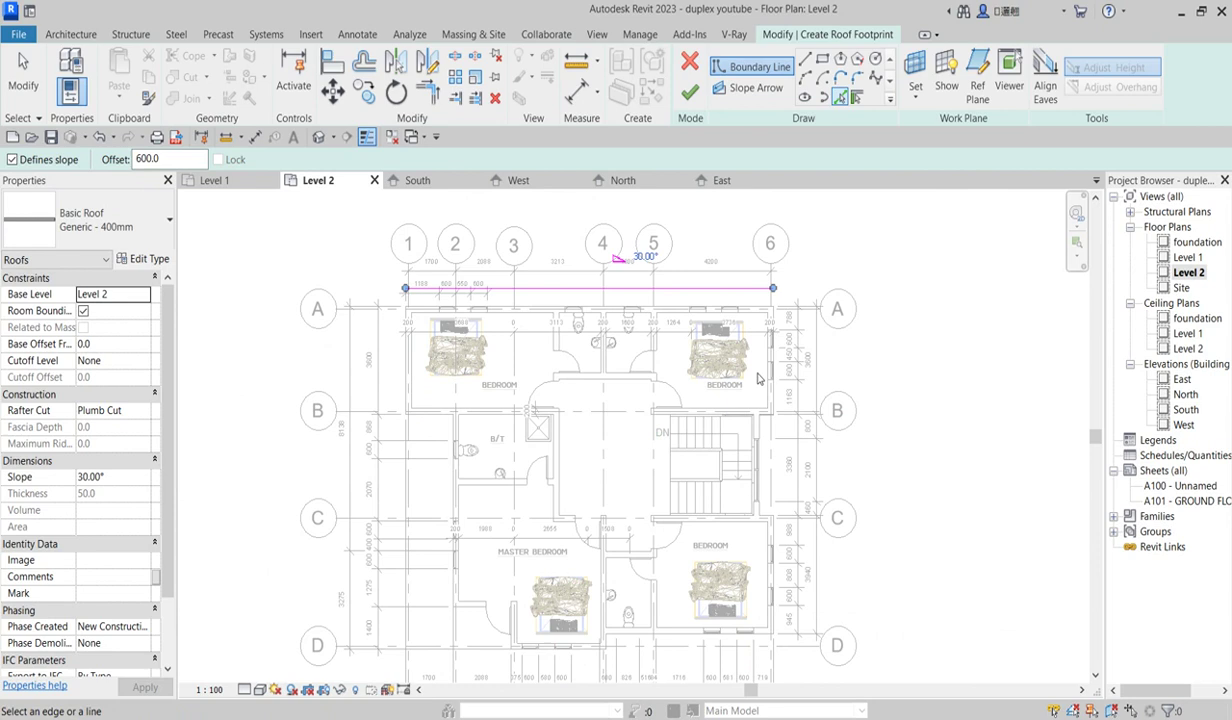
{"action": "scroll", "coordinate": [540, 330], "scroll_direction": "up", "scroll_amount": 3}
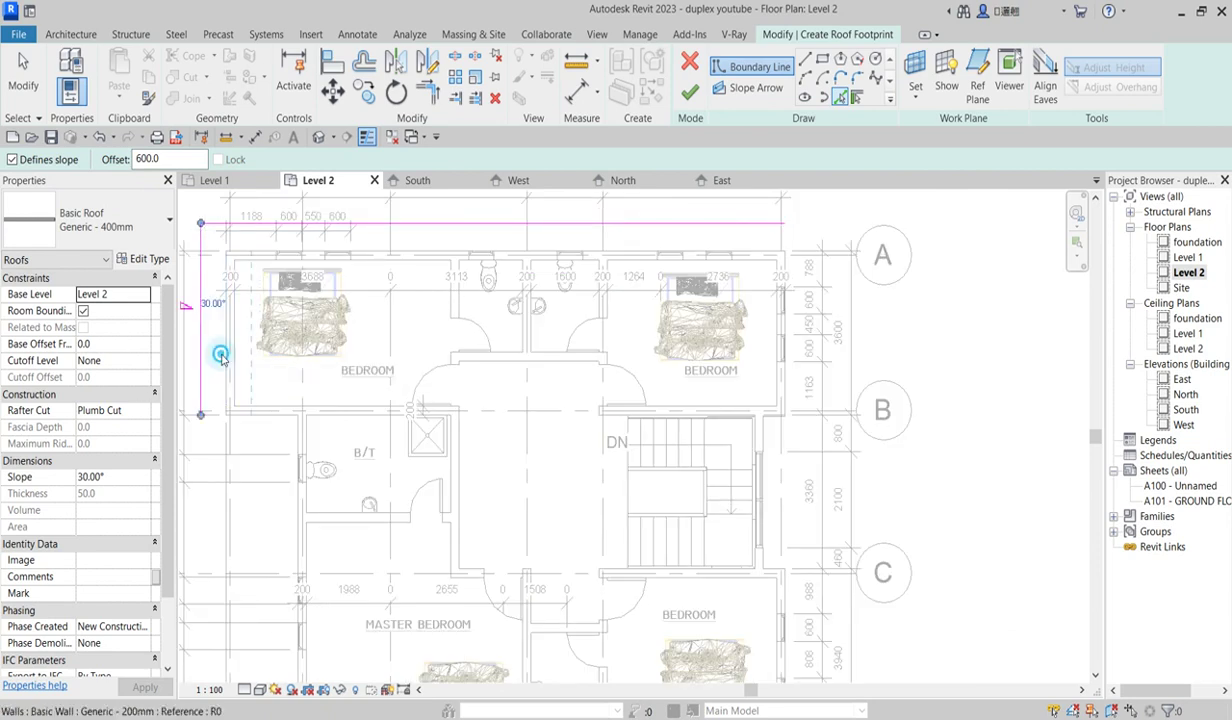
{"action": "scroll", "coordinate": [245, 420], "scroll_direction": "up", "scroll_amount": 2}
{"action": "left_click", "coordinate": [260, 411]}
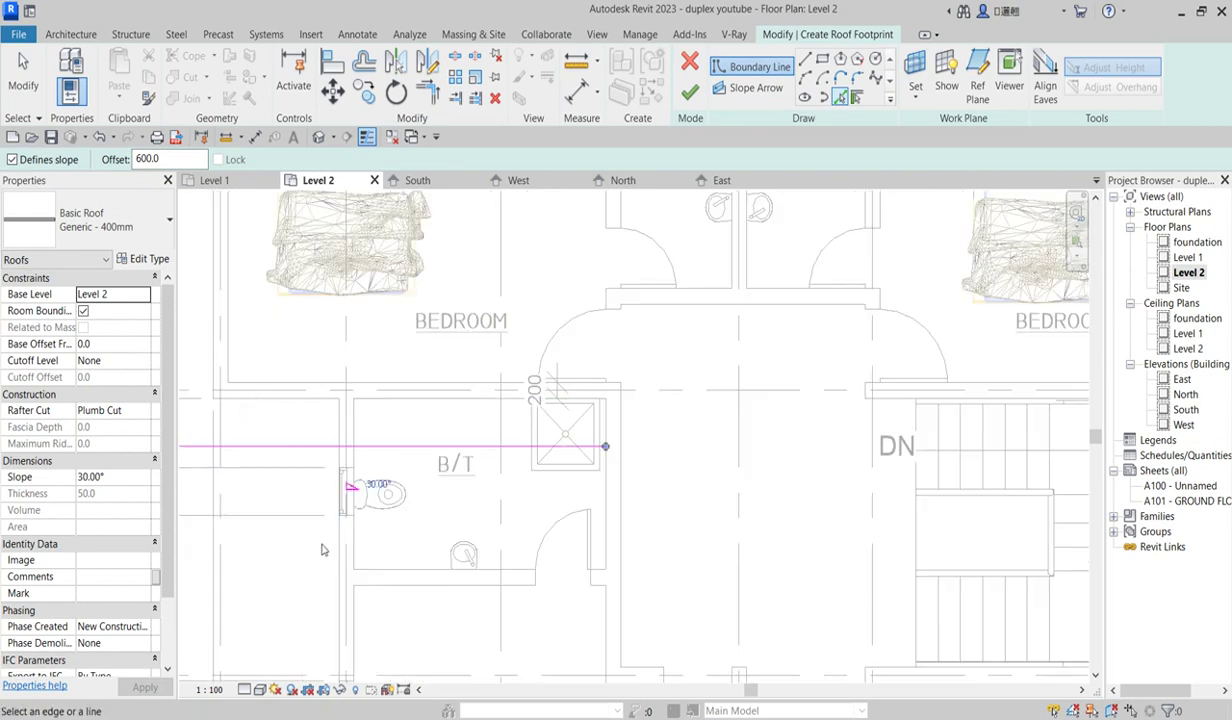
{"action": "left_click", "coordinate": [330, 557]}
{"action": "scroll", "coordinate": [350, 600], "scroll_direction": "down", "scroll_amount": 3}
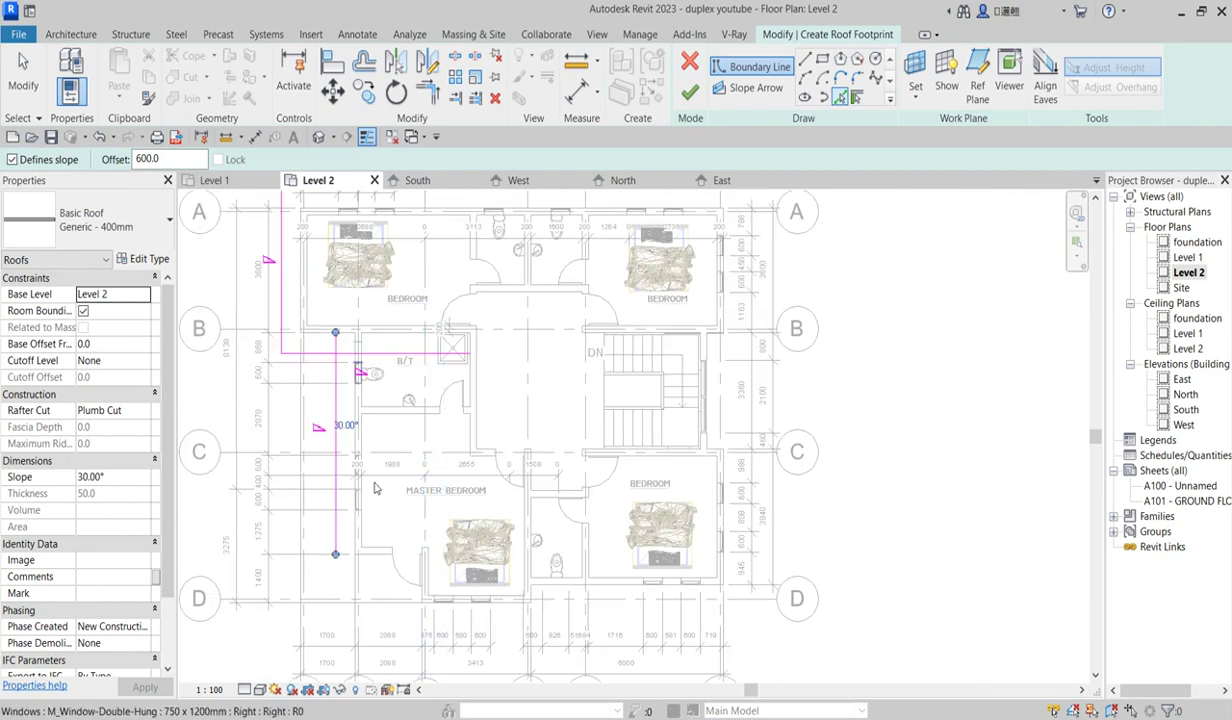
{"action": "scroll", "coordinate": [375, 656], "scroll_direction": "up", "scroll_amount": 4}
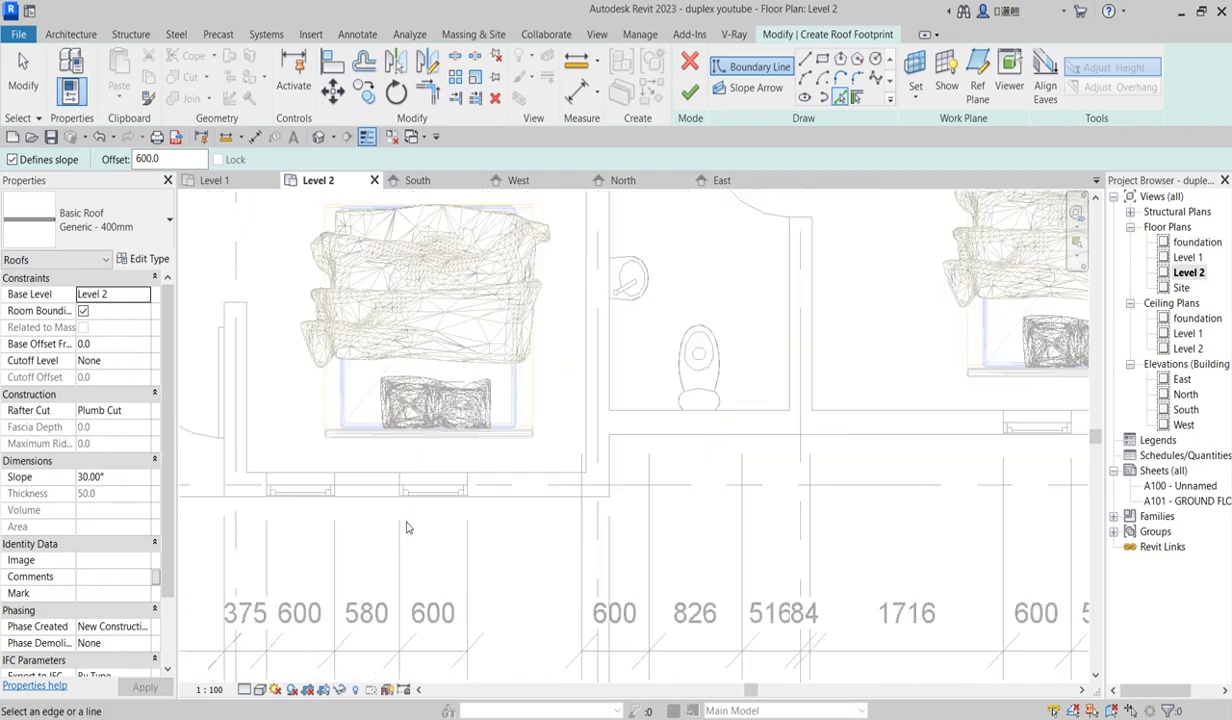
{"action": "left_click", "coordinate": [362, 505]}
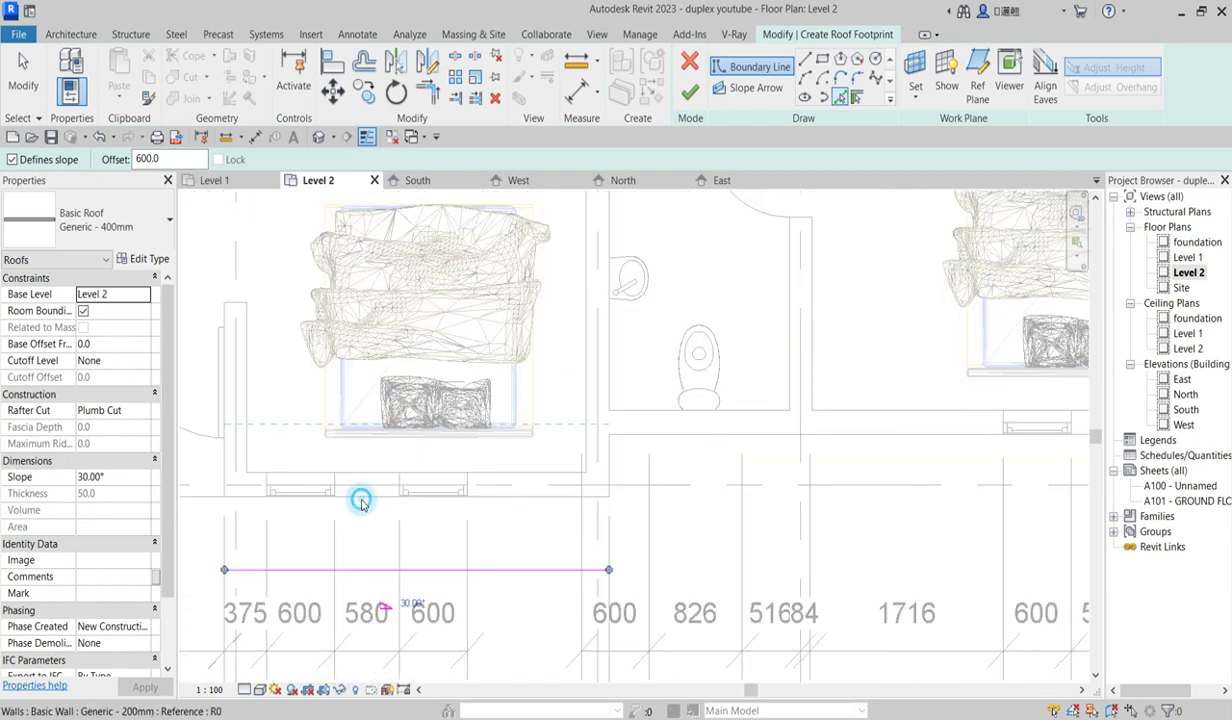
{"action": "left_click", "coordinate": [611, 471]}
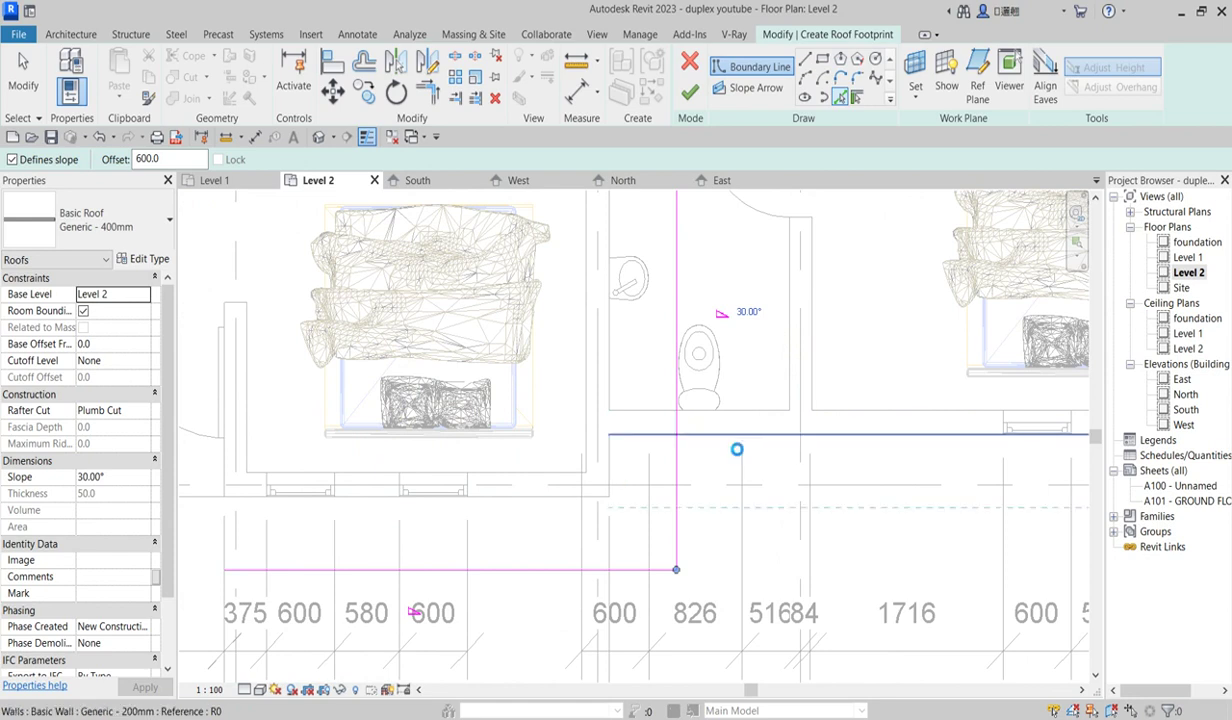
{"action": "left_click", "coordinate": [737, 497]}
Pick the right bedroom walls, upper right wall and stair edge as 30° boundary lines
{"action": "scroll", "coordinate": [737, 500], "scroll_direction": "down", "scroll_amount": 5}
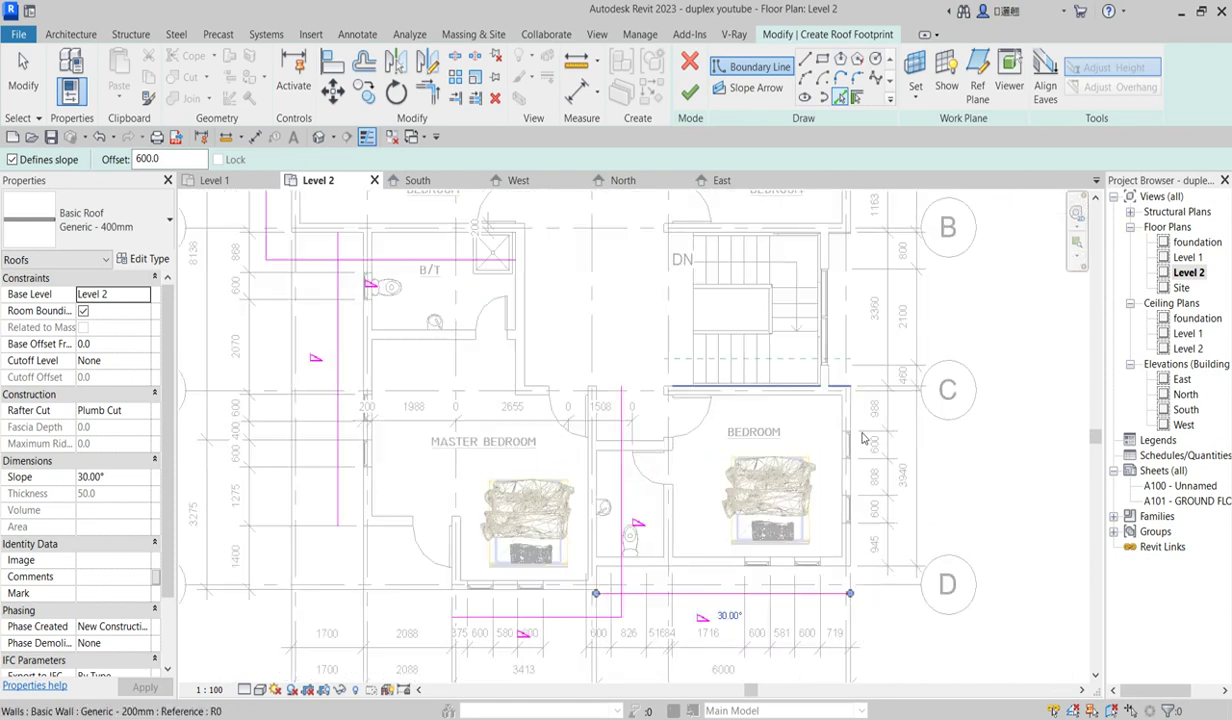
{"action": "scroll", "coordinate": [866, 408], "scroll_direction": "up", "scroll_amount": 5}
{"action": "left_click", "coordinate": [843, 375]}
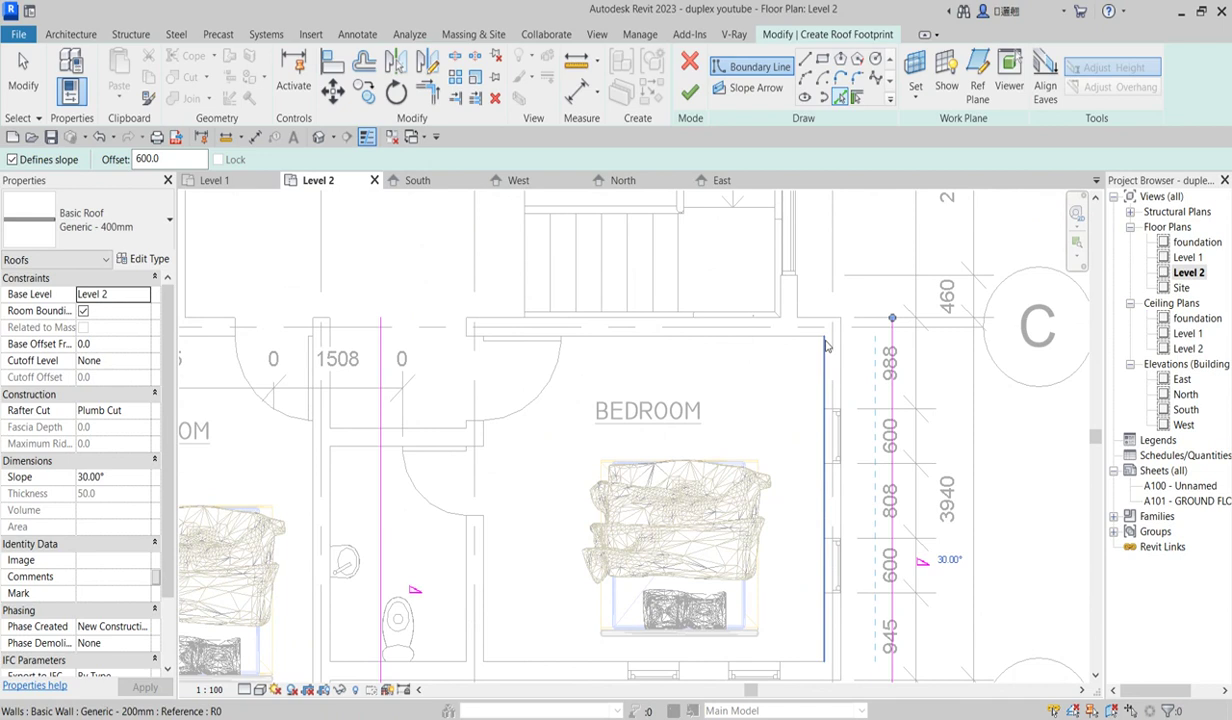
{"action": "scroll", "coordinate": [824, 334], "scroll_direction": "up", "scroll_amount": 3}
{"action": "left_click", "coordinate": [800, 297]}
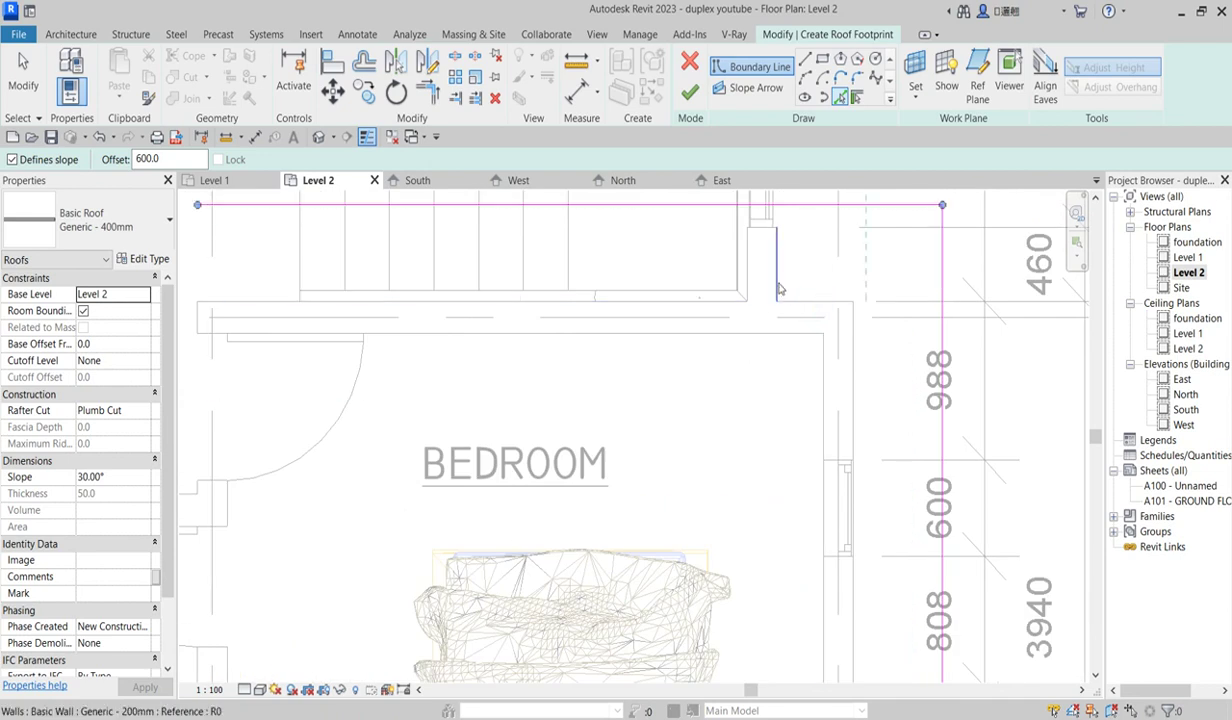
{"action": "left_click", "coordinate": [781, 283]}
{"action": "scroll", "coordinate": [800, 420], "scroll_direction": "down", "scroll_amount": 4}
{"action": "scroll", "coordinate": [722, 545], "scroll_direction": "down", "scroll_amount": 4}
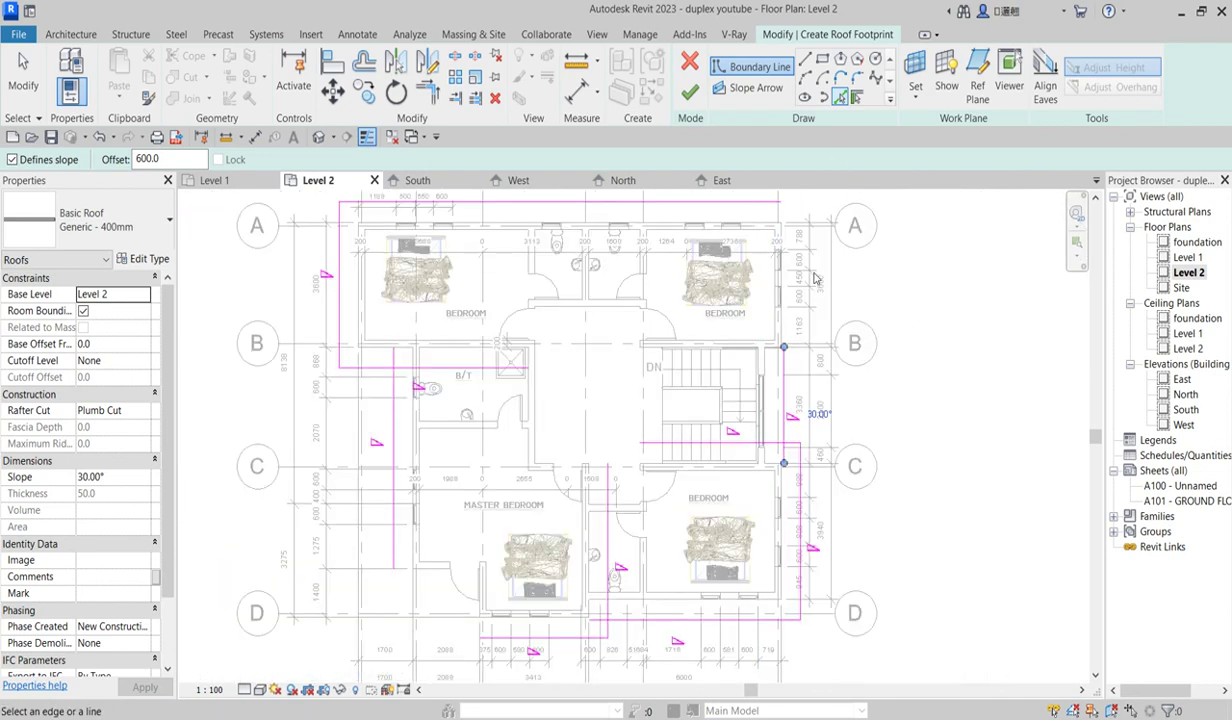
{"action": "scroll", "coordinate": [765, 300], "scroll_direction": "up", "scroll_amount": 5}
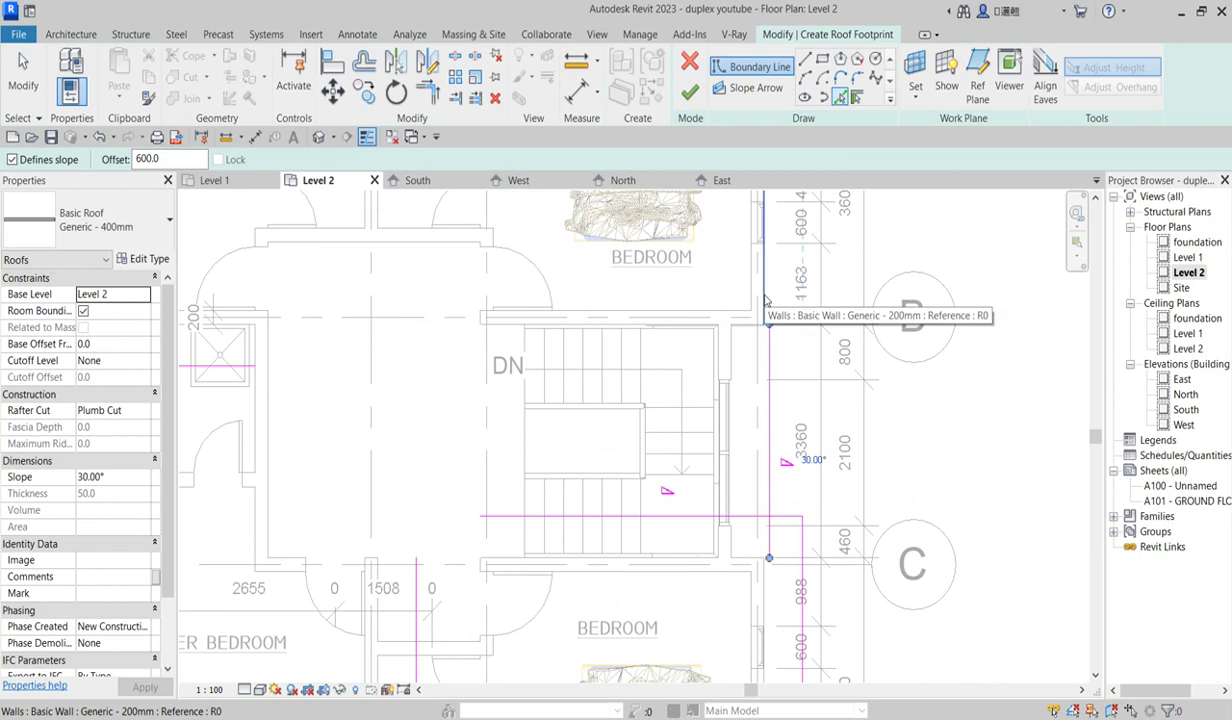
{"action": "left_click", "coordinate": [770, 240]}
{"action": "left_click", "coordinate": [757, 335]}
{"action": "scroll", "coordinate": [757, 335], "scroll_direction": "down", "scroll_amount": 3}
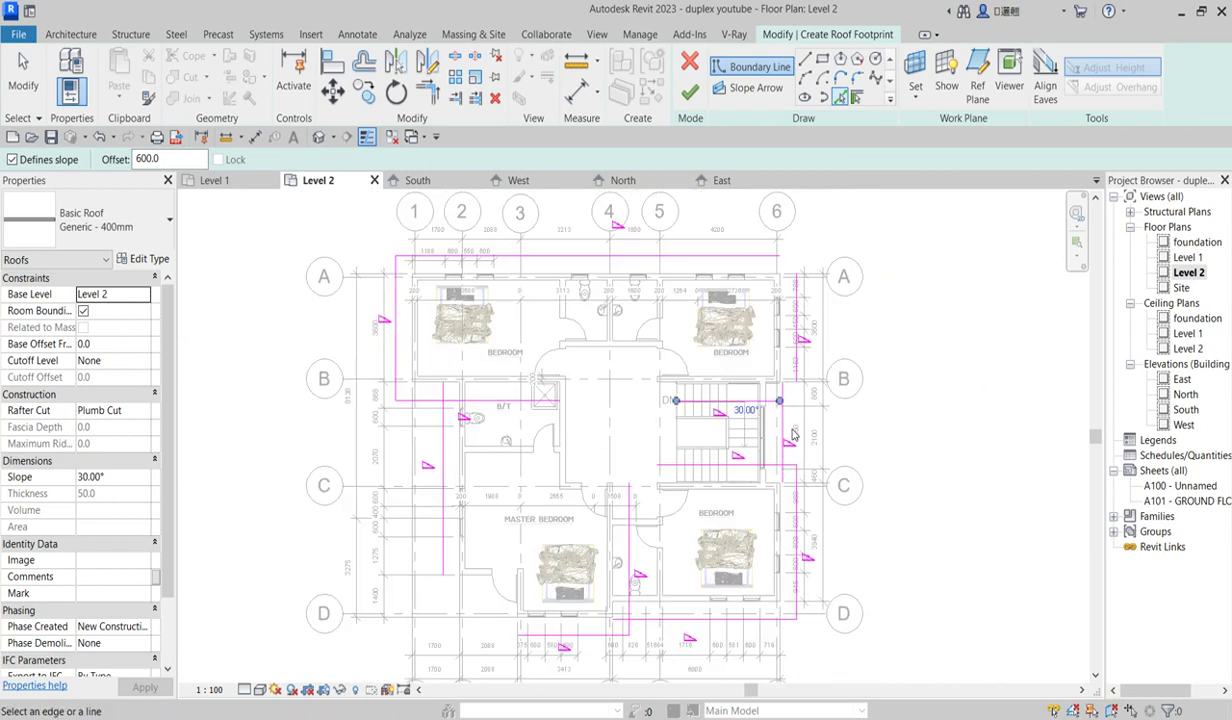
Use TR to join the left and lower boundary lines into clean corners
{"action": "key", "text": "t"}
{"action": "key", "text": "r"}
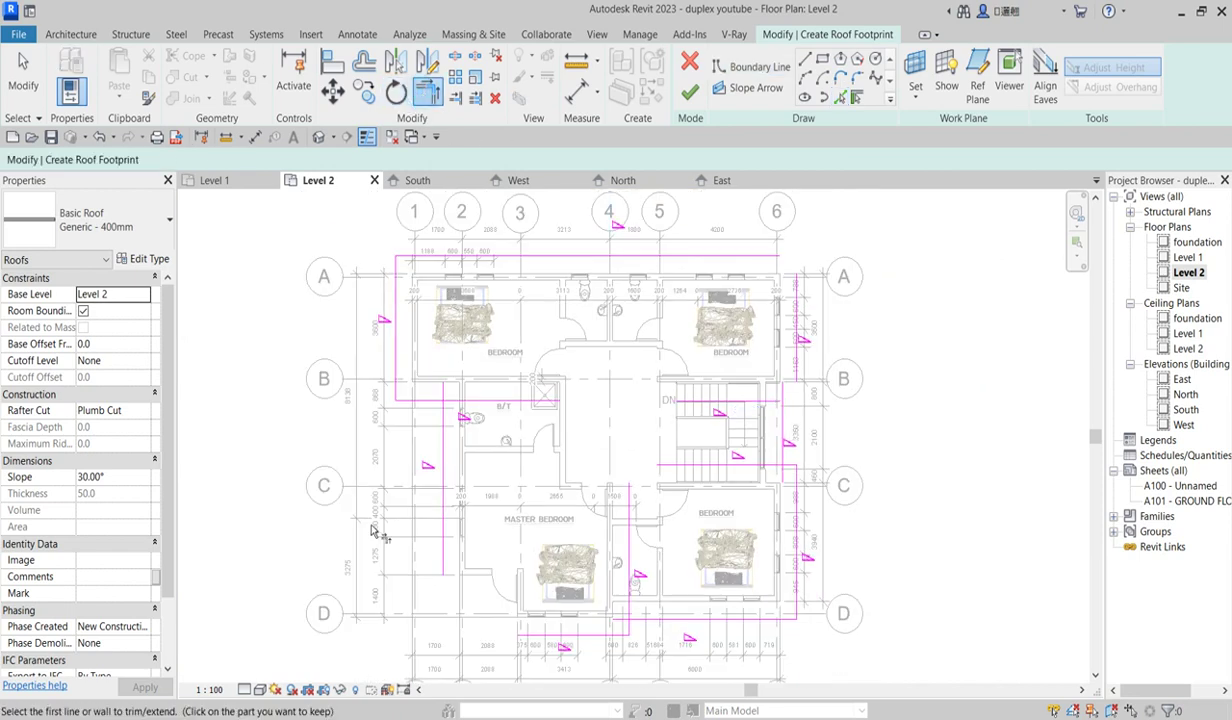
{"action": "left_click", "coordinate": [415, 406]}
{"action": "left_click", "coordinate": [444, 437]}
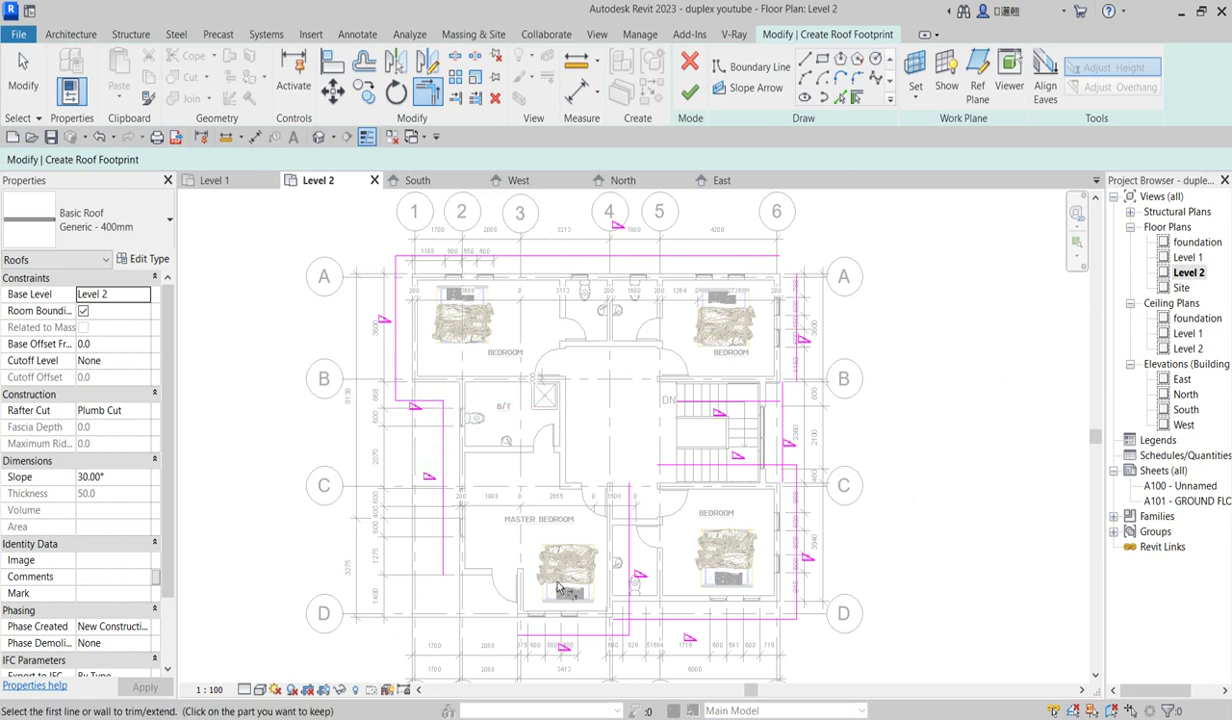
{"action": "left_click", "coordinate": [566, 633]}
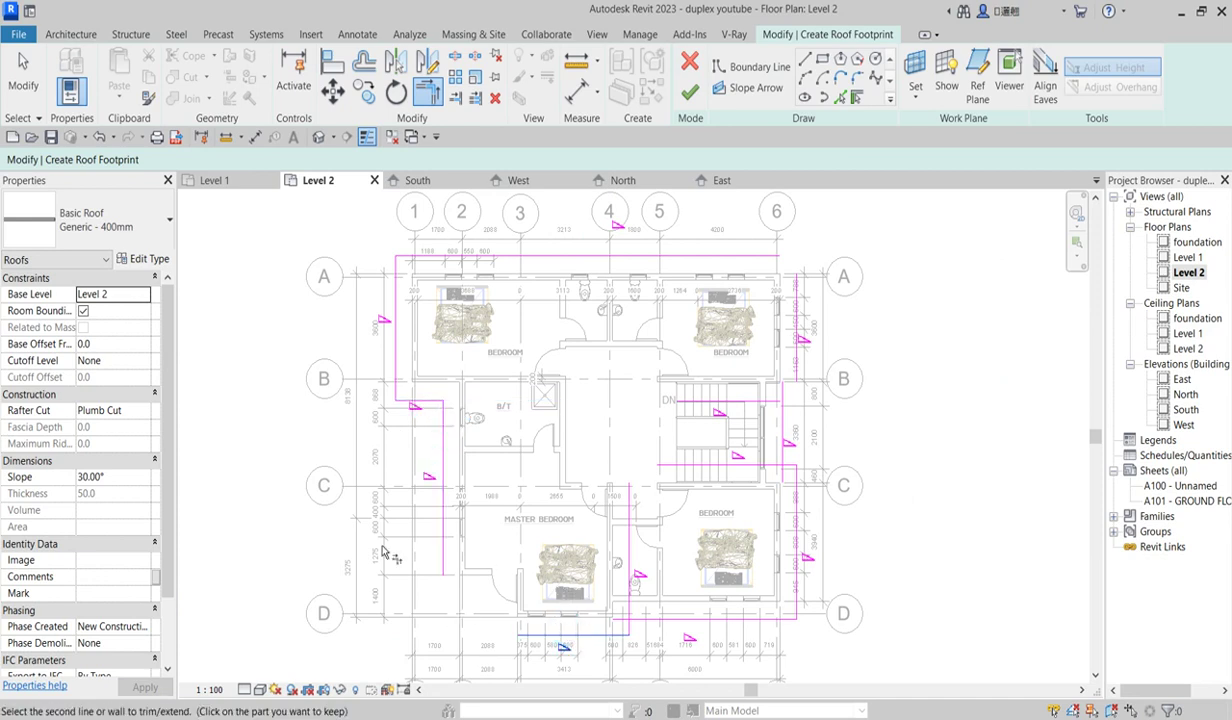
{"action": "left_click", "coordinate": [441, 525]}
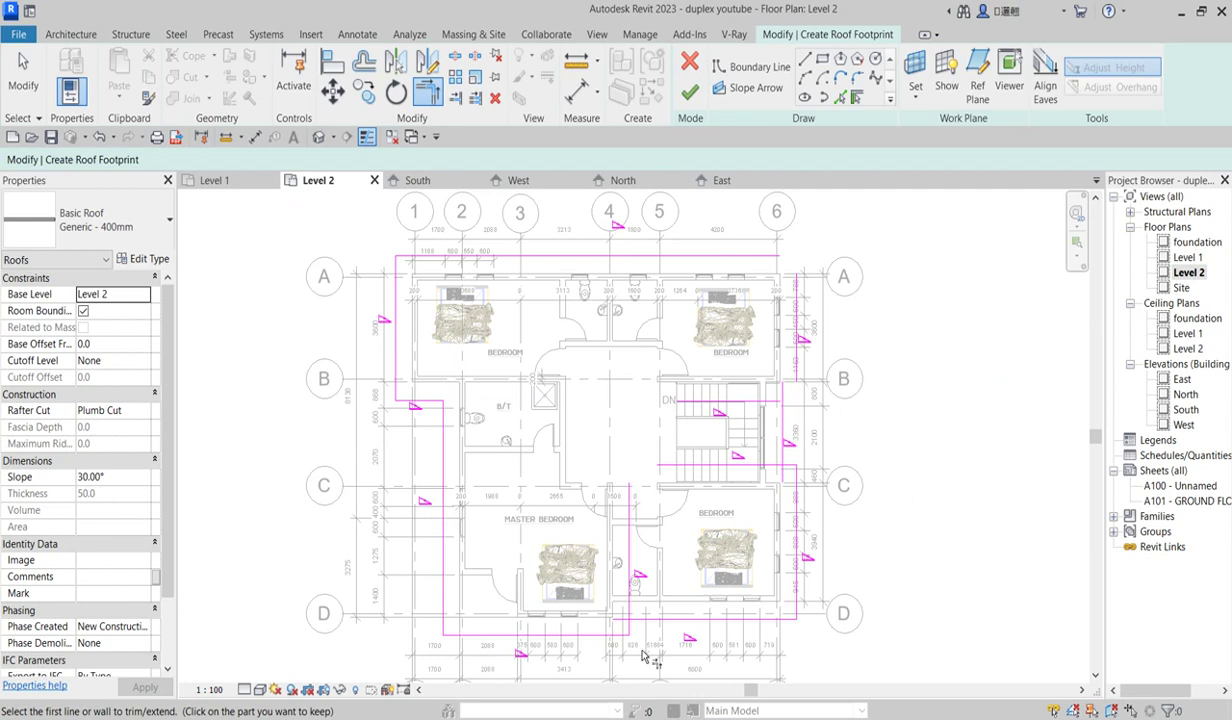
{"action": "scroll", "coordinate": [622, 615], "scroll_direction": "up", "scroll_amount": 3}
{"action": "left_click", "coordinate": [620, 612]}
{"action": "left_click", "coordinate": [640, 600]}
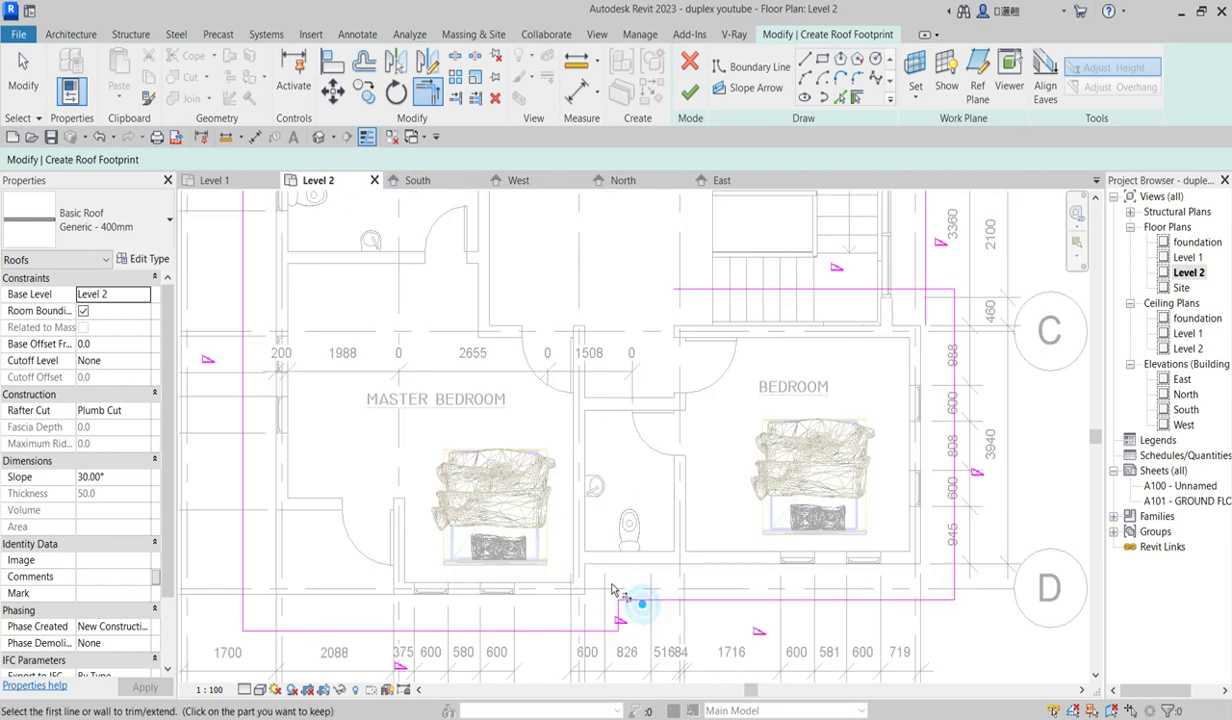
{"action": "scroll", "coordinate": [773, 505], "scroll_direction": "down", "scroll_amount": 4}
{"action": "scroll", "coordinate": [773, 505], "scroll_direction": "up", "scroll_amount": 4}
{"action": "scroll", "coordinate": [760, 450], "scroll_direction": "down", "scroll_amount": 3}
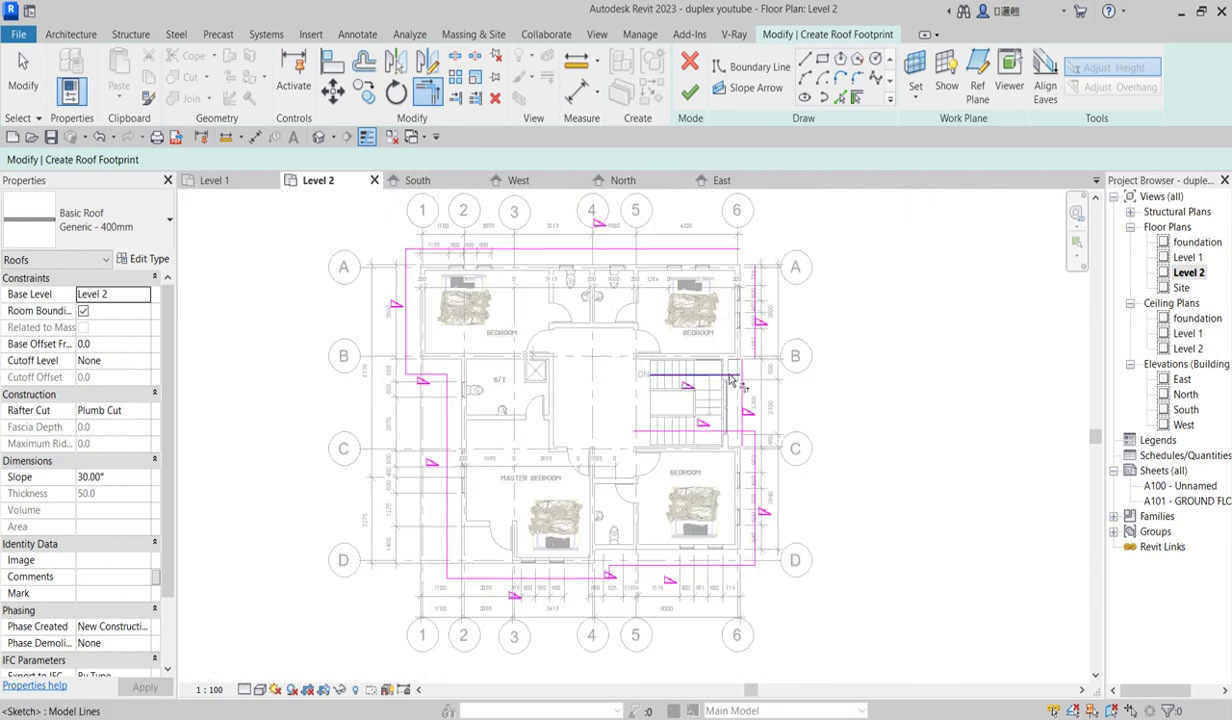
{"action": "scroll", "coordinate": [748, 433], "scroll_direction": "up", "scroll_amount": 2}
Trim the boundary lines around the stair jog and top-right corner into corners
{"action": "left_click", "coordinate": [738, 422]}
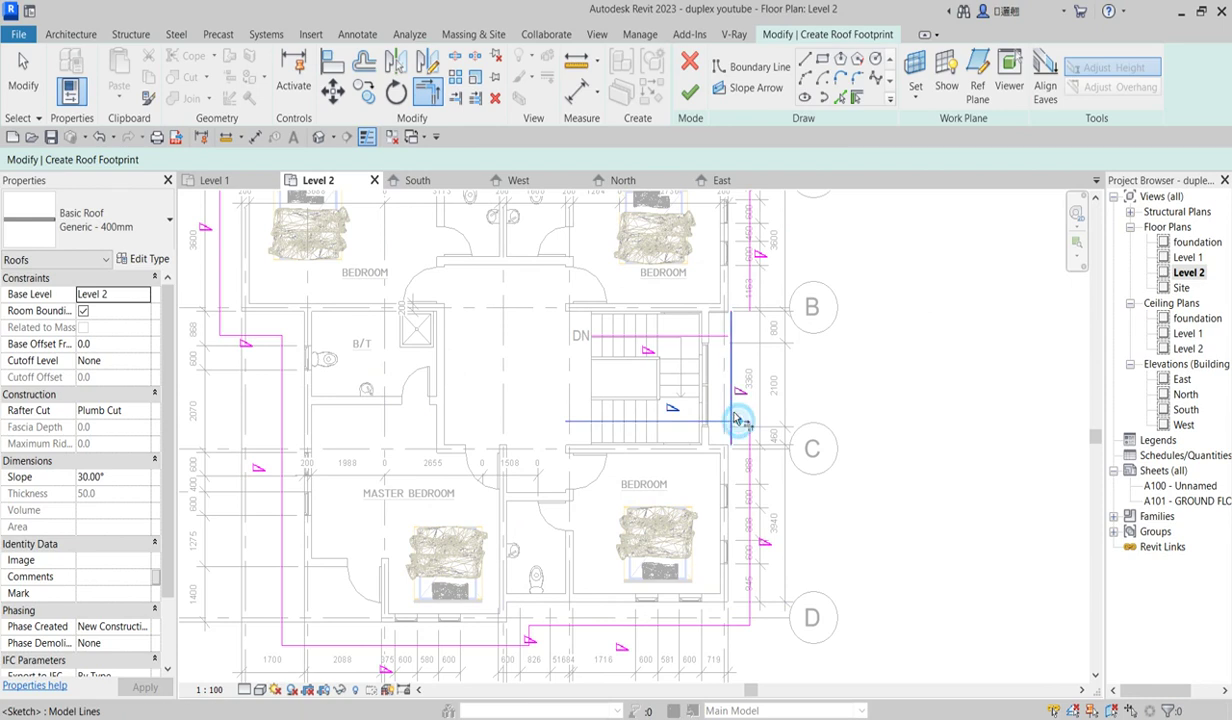
{"action": "left_click", "coordinate": [733, 410]}
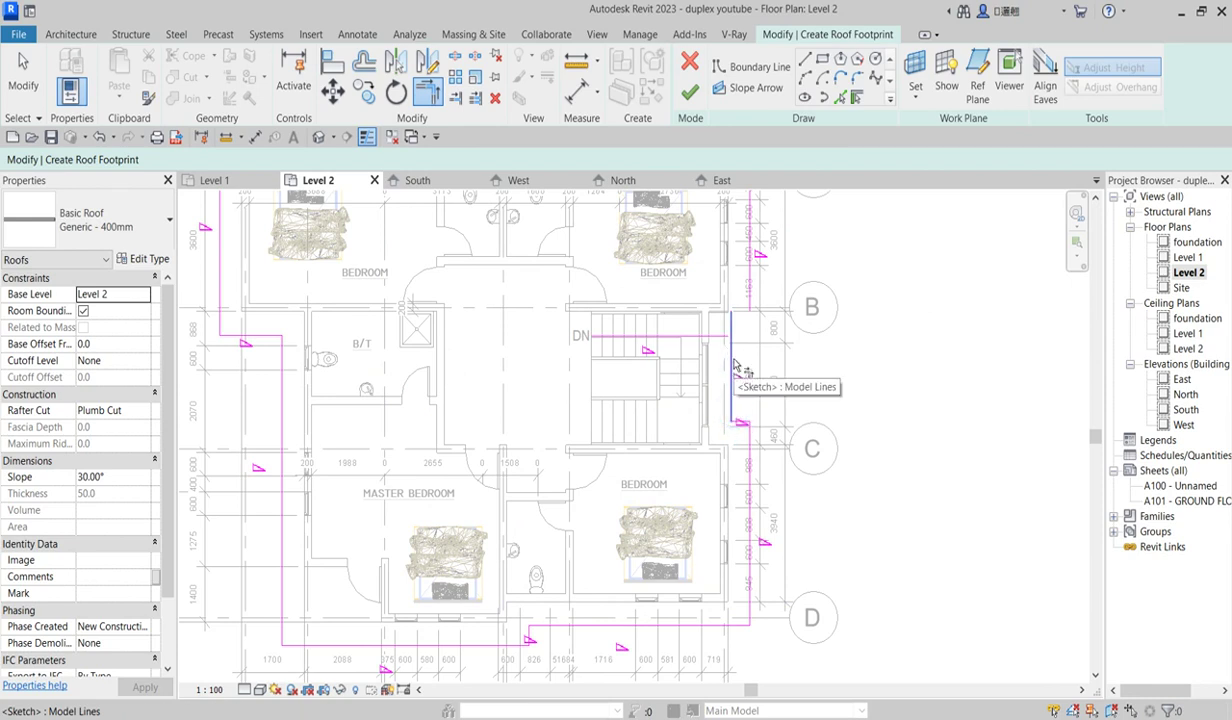
{"action": "left_click", "coordinate": [734, 363]}
{"action": "left_click", "coordinate": [745, 378]}
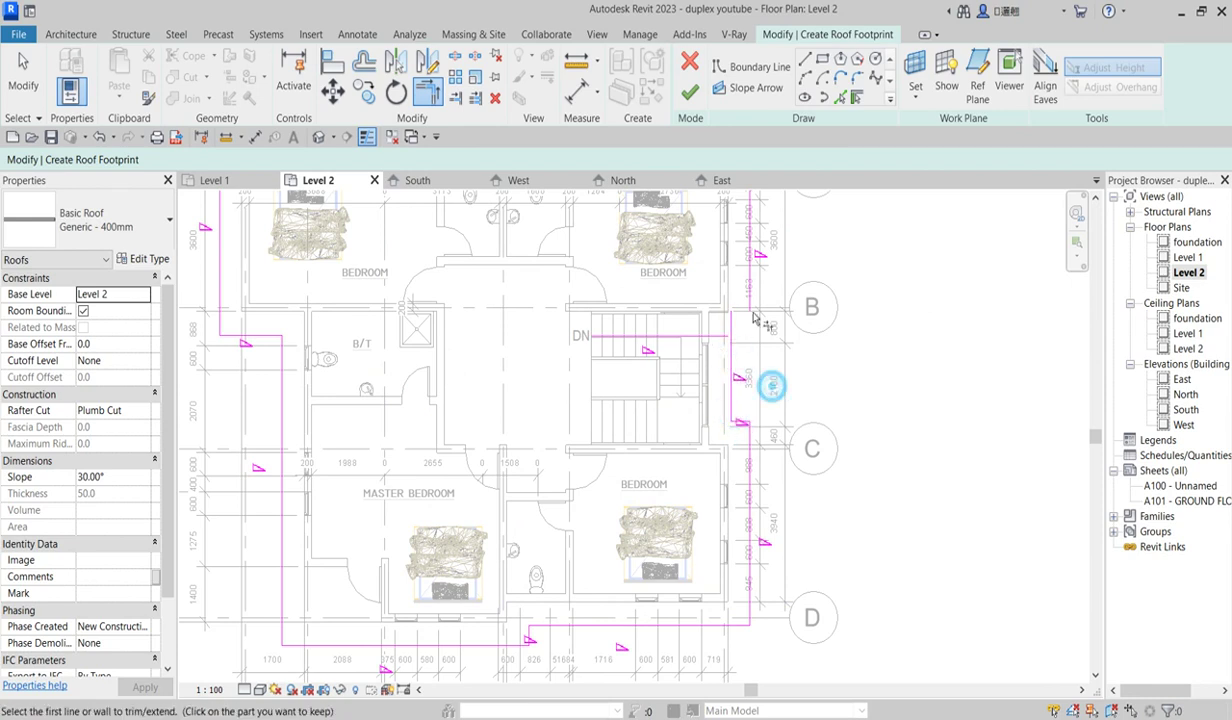
{"action": "left_click", "coordinate": [745, 290]}
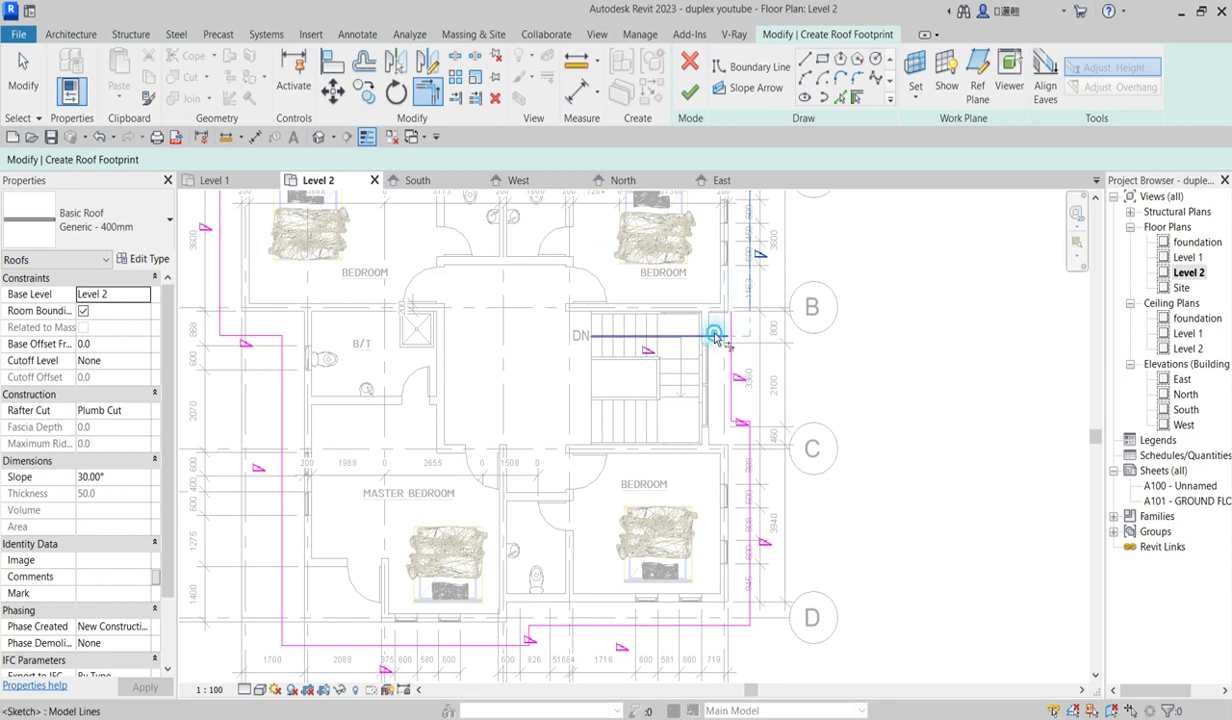
{"action": "left_click", "coordinate": [727, 358]}
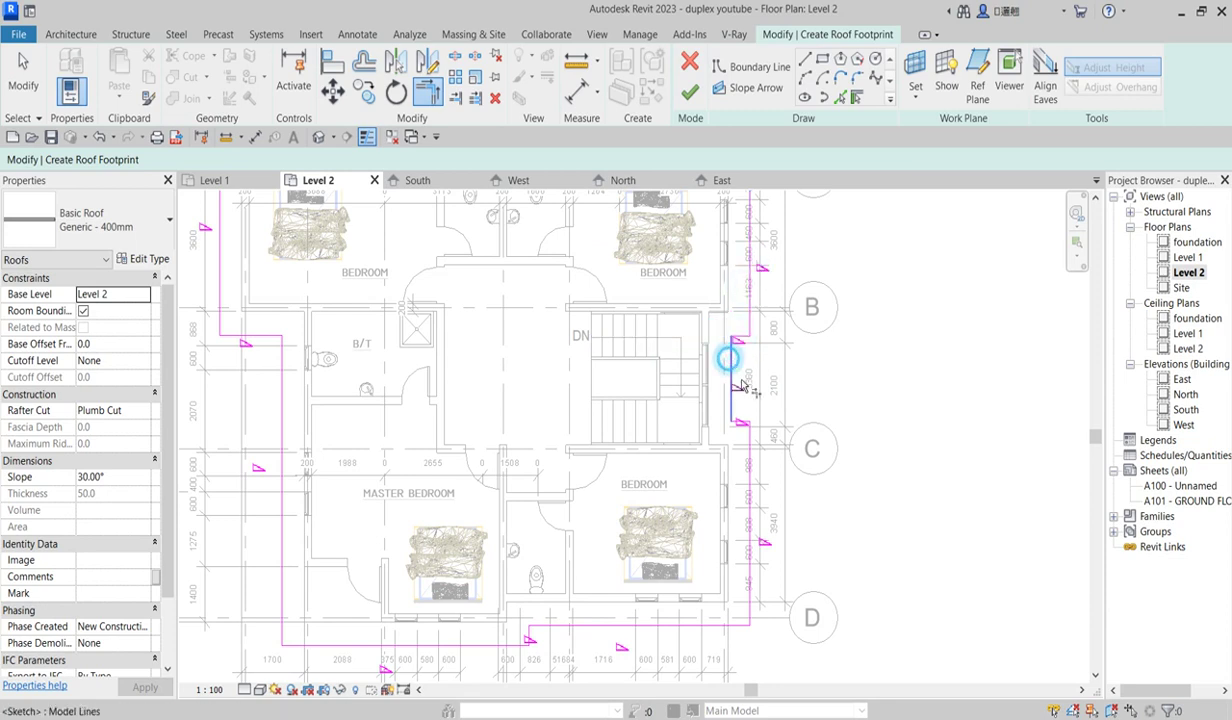
{"action": "scroll", "coordinate": [745, 390], "scroll_direction": "down", "scroll_amount": 3}
{"action": "scroll", "coordinate": [700, 420], "scroll_direction": "up", "scroll_amount": 4}
{"action": "left_click", "coordinate": [692, 398]}
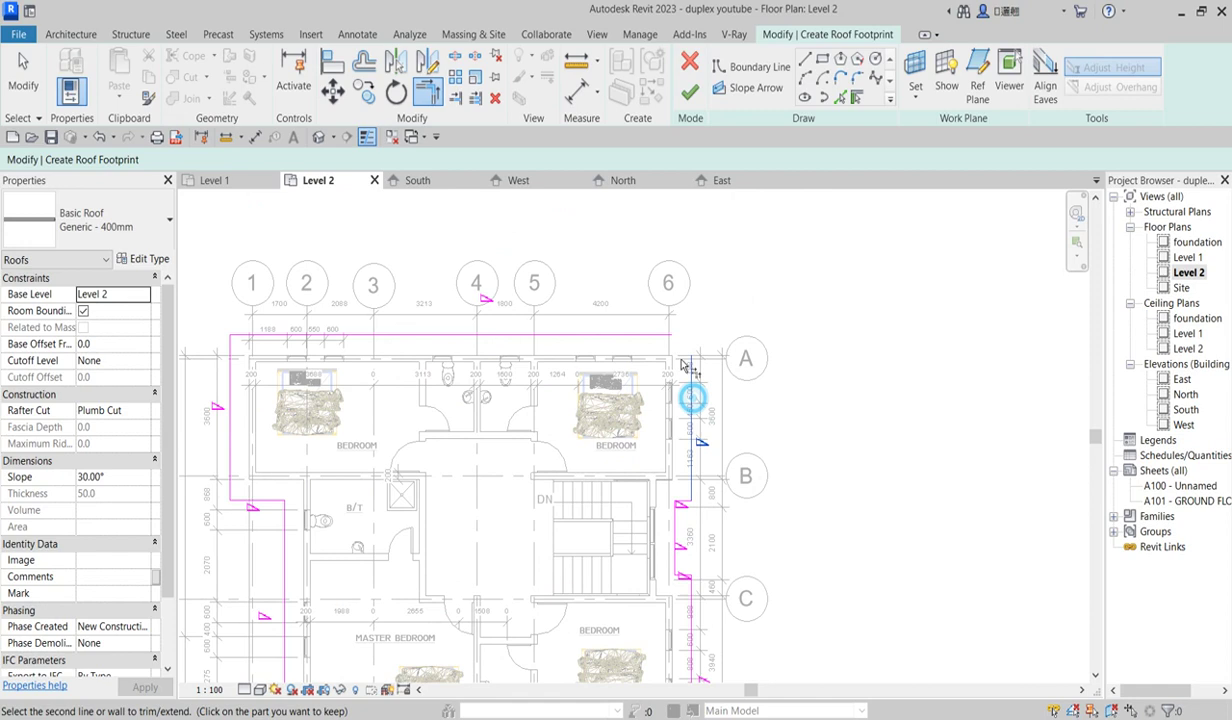
{"action": "left_click", "coordinate": [650, 336]}
{"action": "scroll", "coordinate": [700, 360], "scroll_direction": "down", "scroll_amount": 3}
{"action": "scroll", "coordinate": [858, 349], "scroll_direction": "up", "scroll_amount": 1}
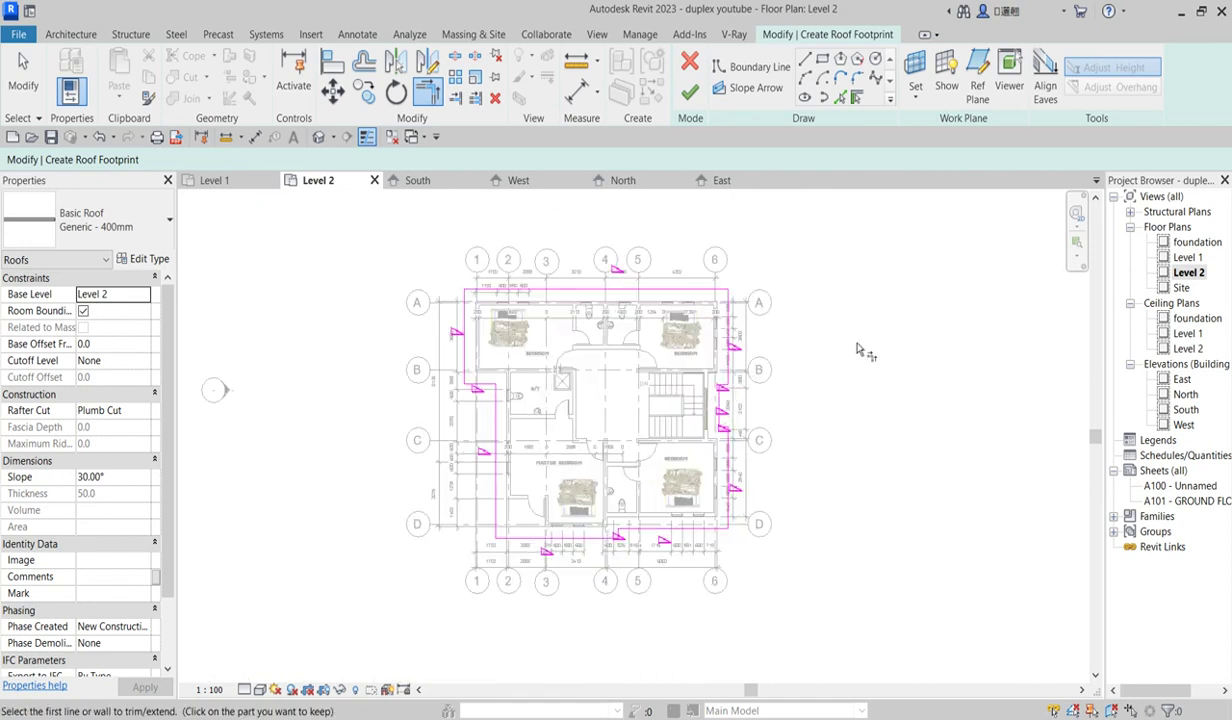
{"action": "right_click", "coordinate": [800, 332]}
Cancel trimming, finish the roof sketch, and choose Don't attach for the walls
{"action": "left_click", "coordinate": [846, 342]}
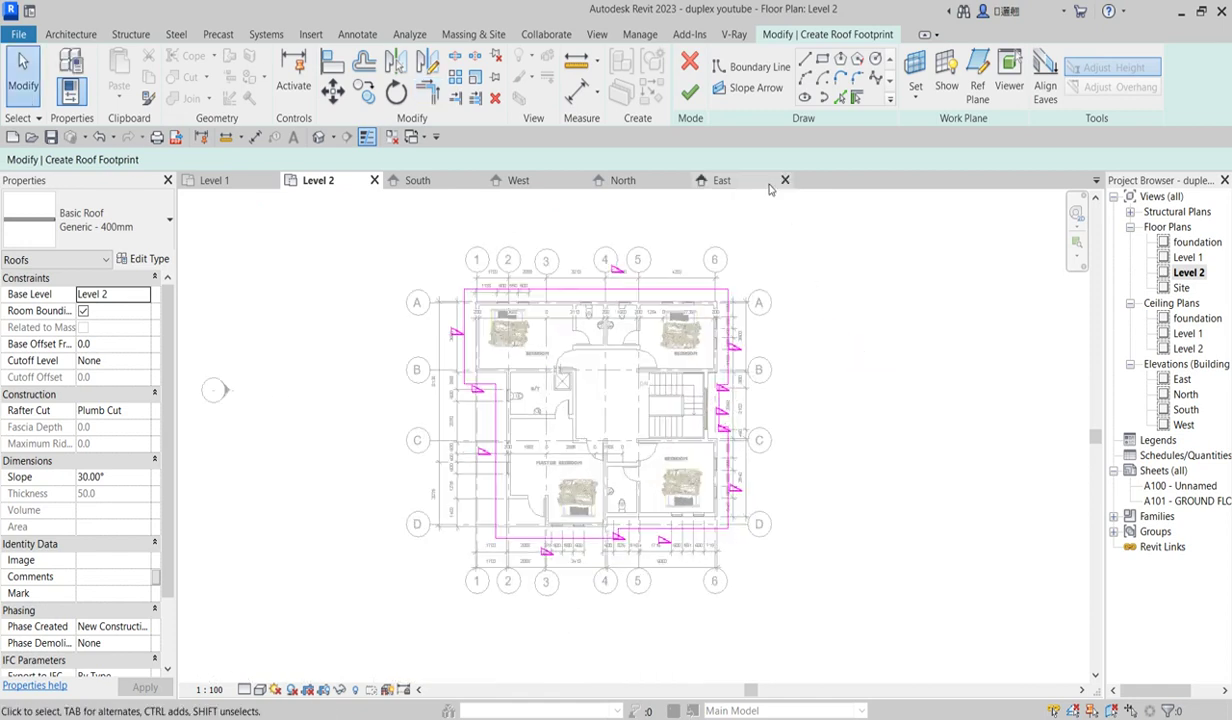
{"action": "scroll", "coordinate": [447, 293], "scroll_direction": "up", "scroll_amount": 4}
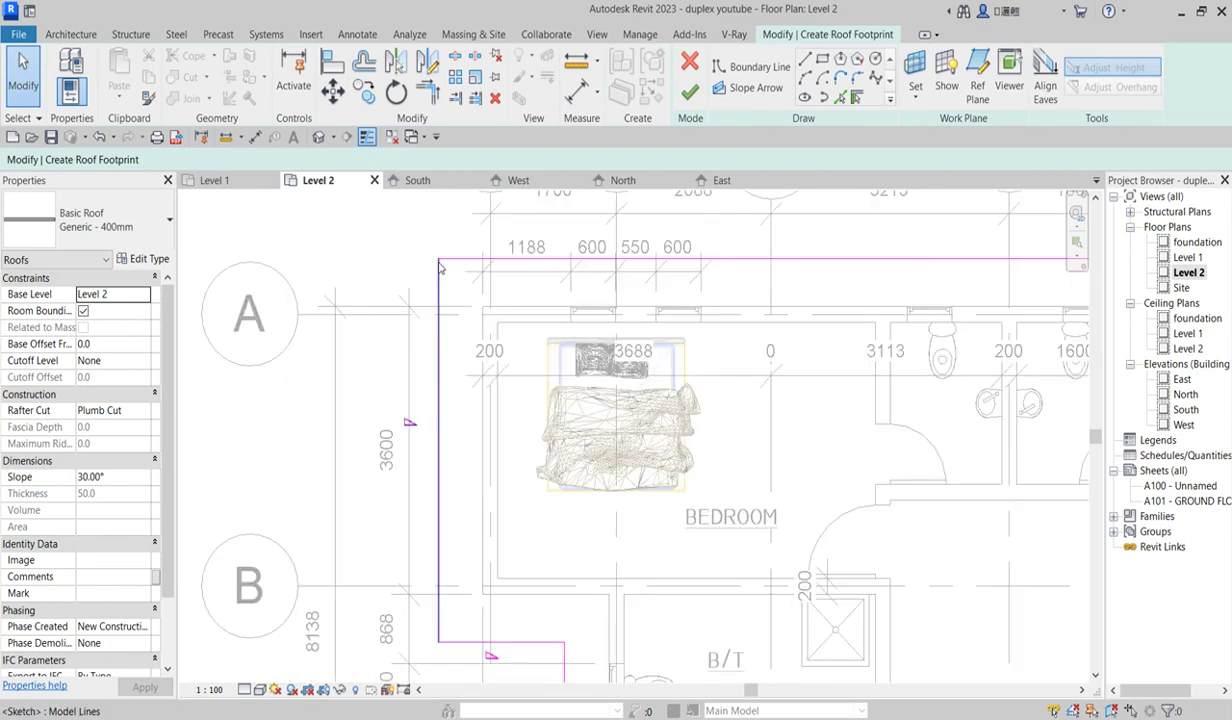
{"action": "scroll", "coordinate": [451, 289], "scroll_direction": "down", "scroll_amount": 3}
{"action": "scroll", "coordinate": [925, 275], "scroll_direction": "down", "scroll_amount": 2}
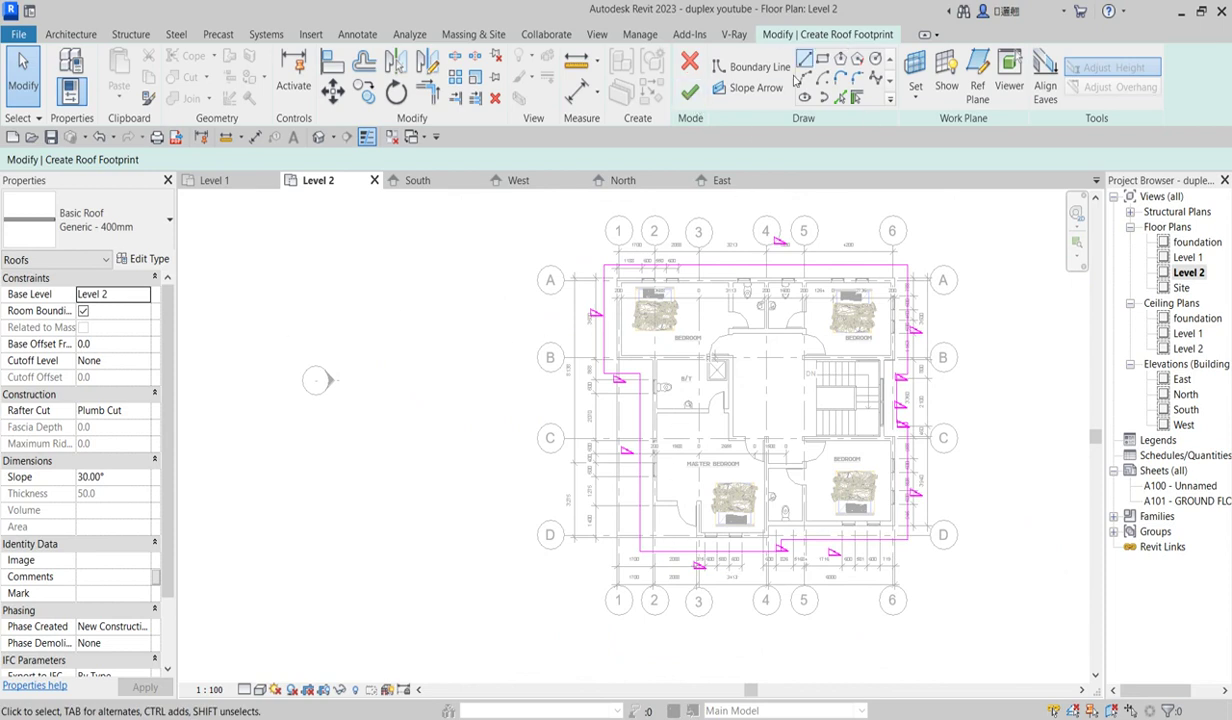
{"action": "left_click", "coordinate": [689, 92]}
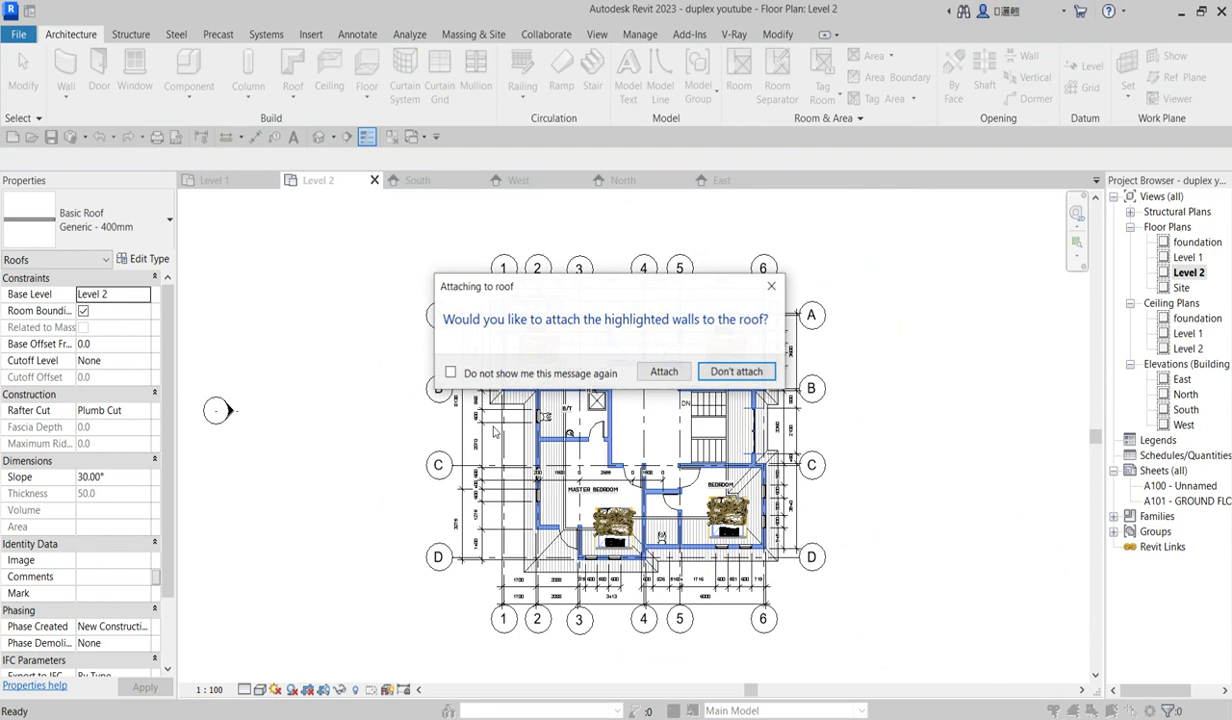
{"action": "left_click", "coordinate": [737, 372]}
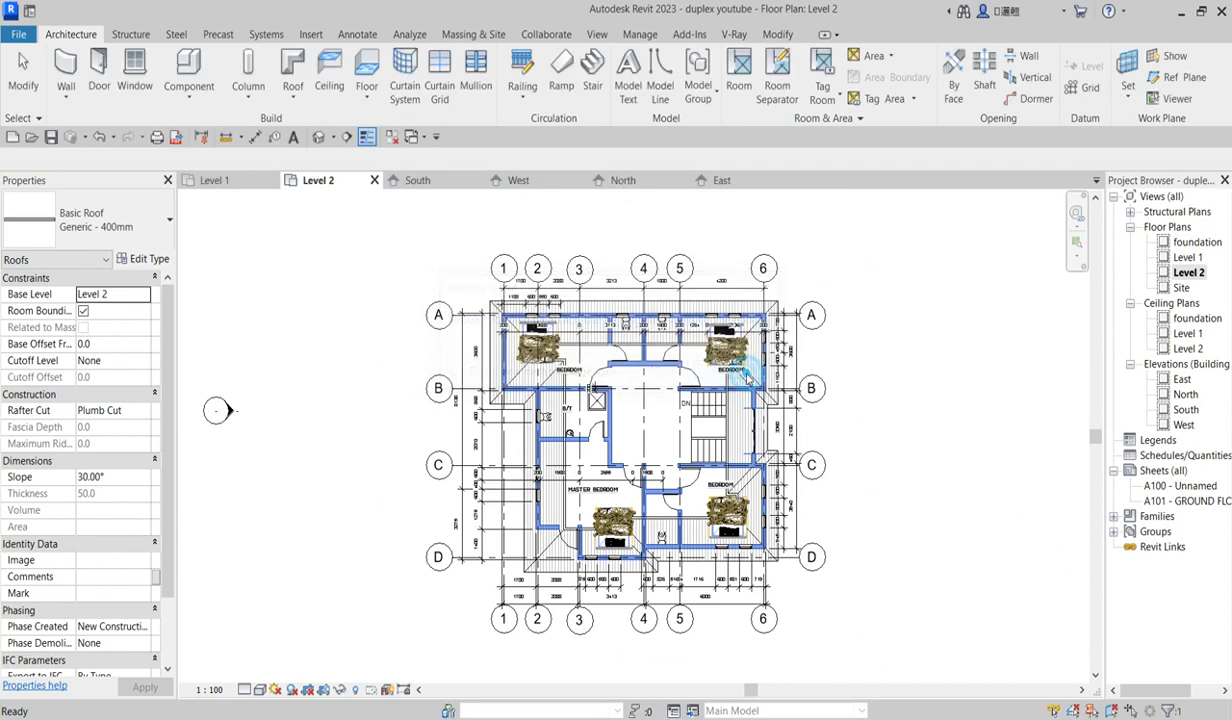
Fit the Level 2 plan, then show the South elevation fitted to the building
{"action": "scroll", "coordinate": [951, 327], "scroll_direction": "up", "scroll_amount": 3}
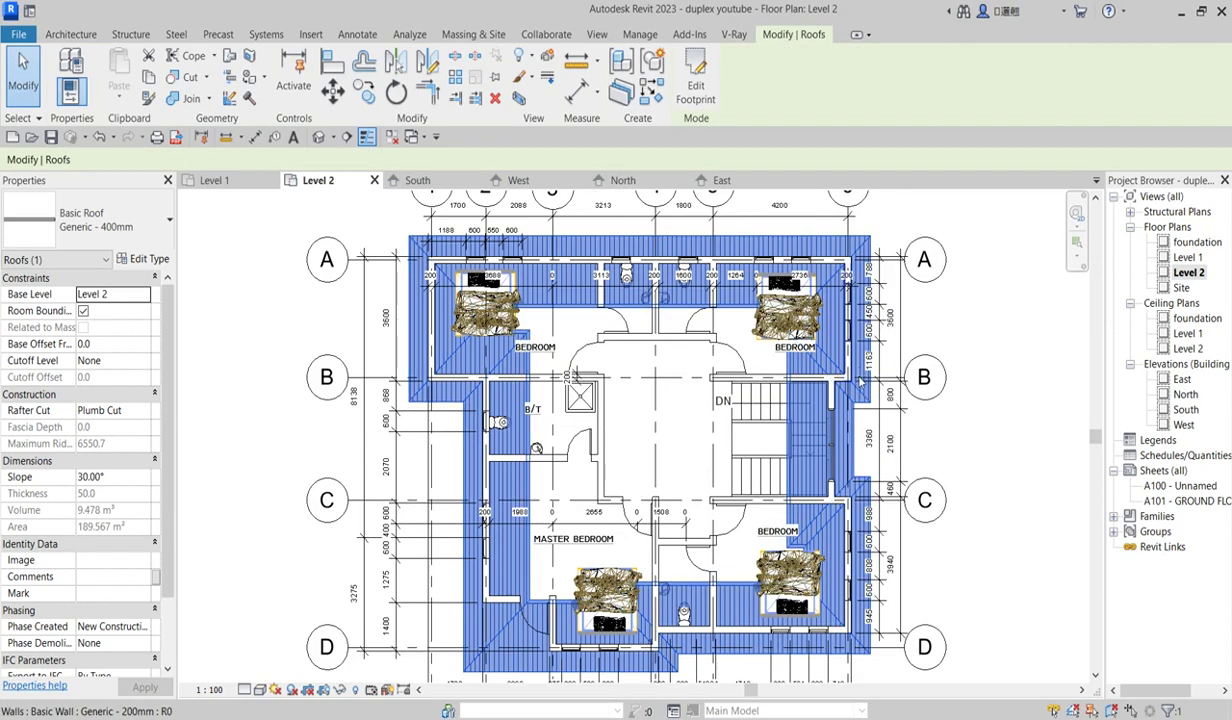
{"action": "key", "text": "z"}
{"action": "key", "text": "f"}
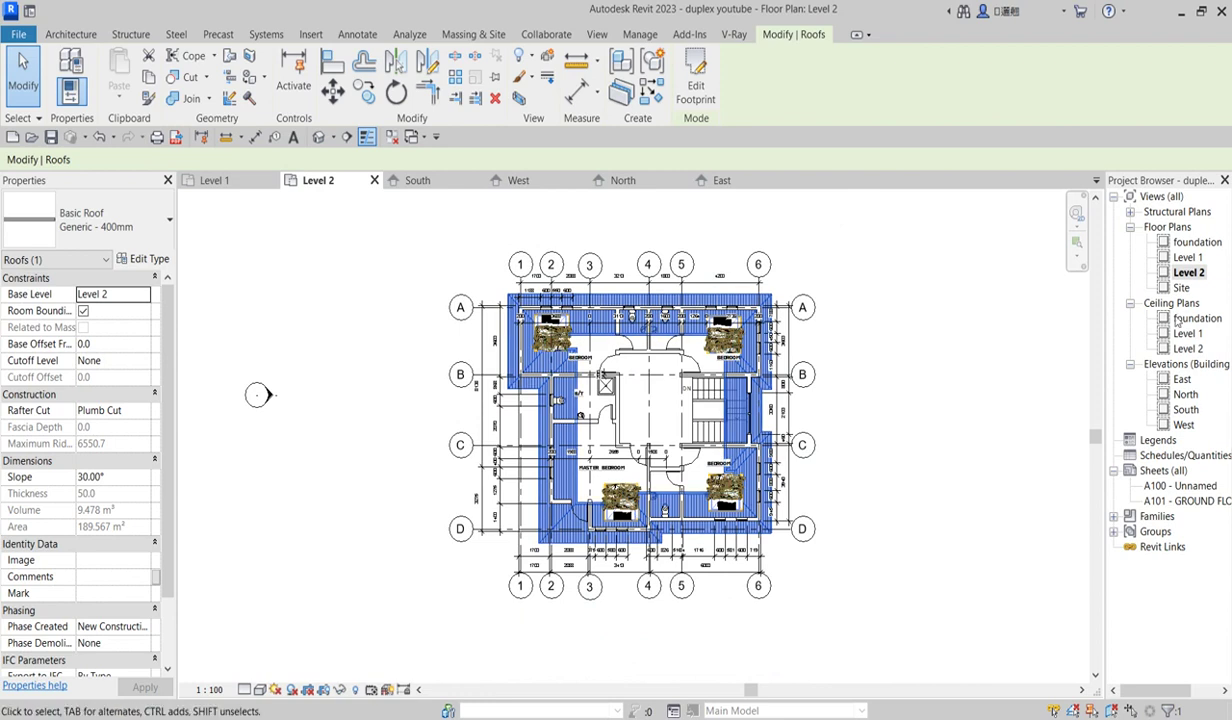
{"action": "double_click", "coordinate": [1186, 410]}
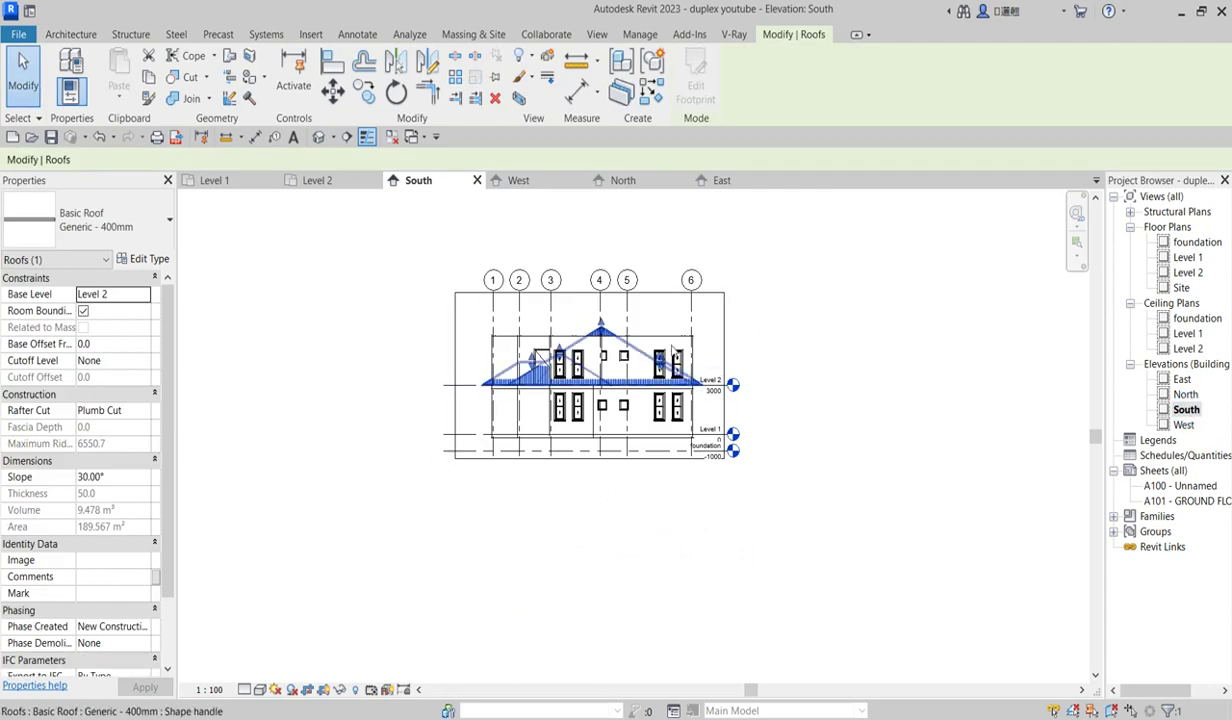
{"action": "key", "text": "z"}
{"action": "key", "text": "f"}
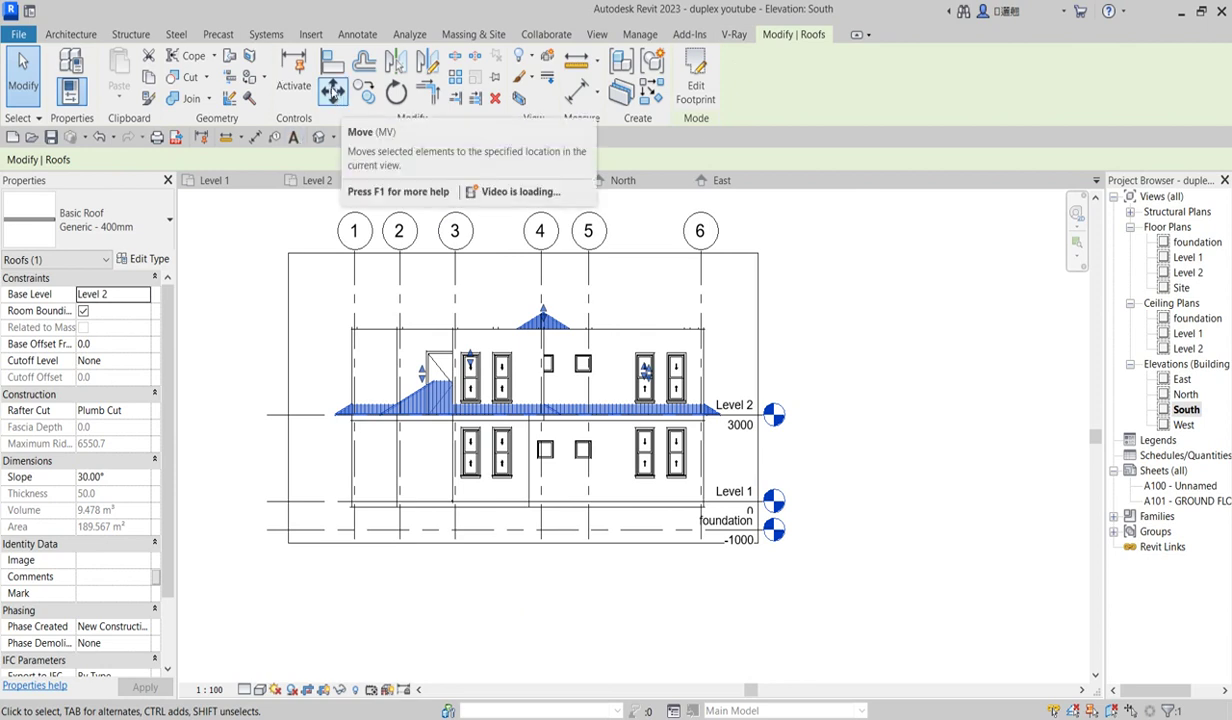
Move the roof from grid 1 at Level 1 up onto the upper walls, then deselect it
{"action": "left_click", "coordinate": [333, 90]}
{"action": "scroll", "coordinate": [712, 430], "scroll_direction": "up", "scroll_amount": 3}
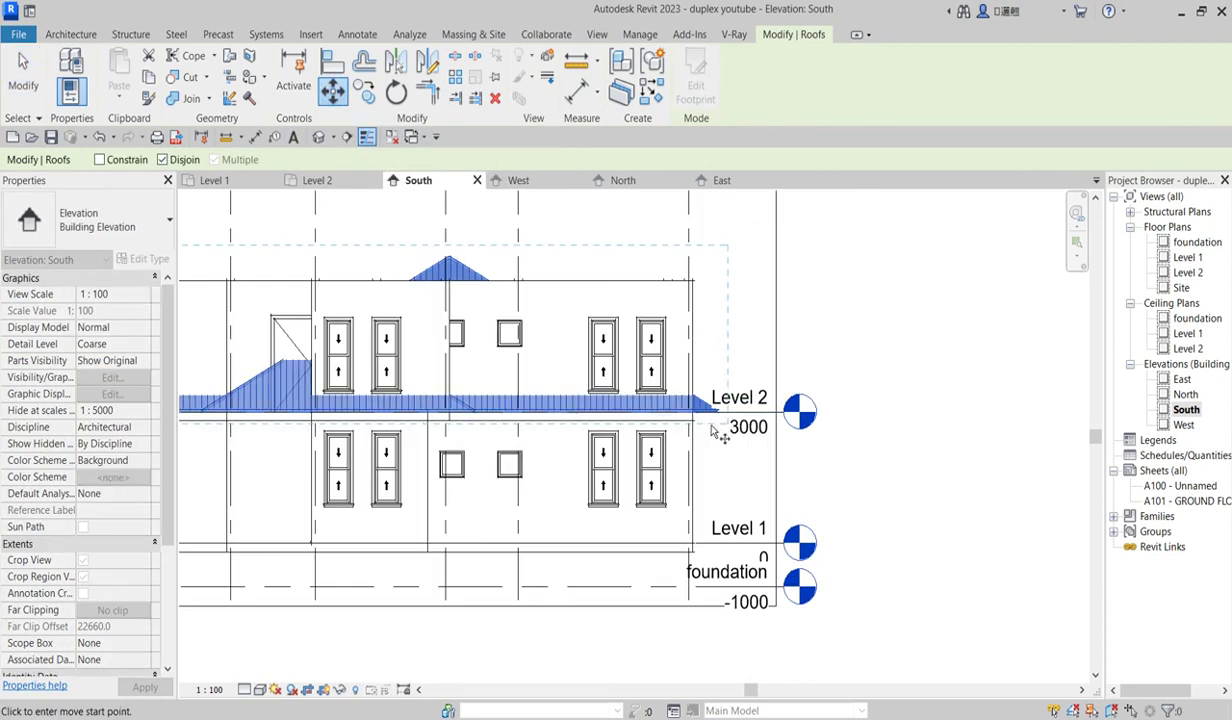
{"action": "scroll", "coordinate": [712, 430], "scroll_direction": "up", "scroll_amount": 2}
{"action": "scroll", "coordinate": [311, 459], "scroll_direction": "down", "scroll_amount": 4}
{"action": "scroll", "coordinate": [310, 525], "scroll_direction": "up", "scroll_amount": 2}
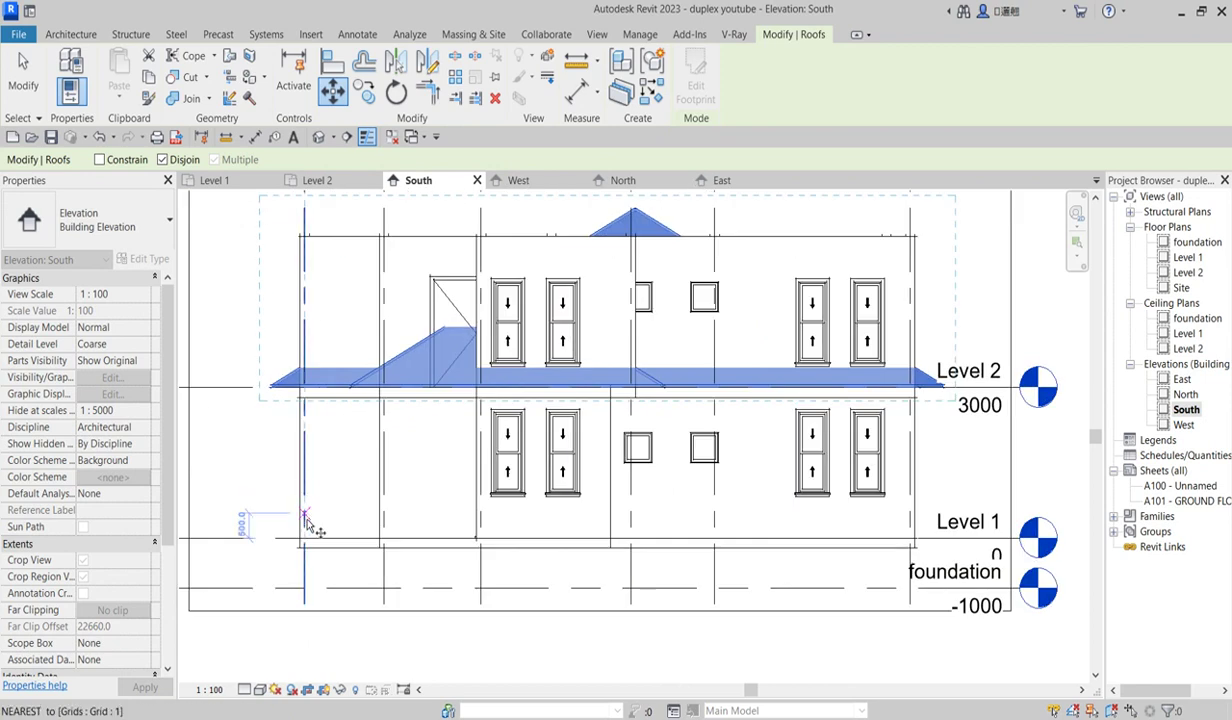
{"action": "left_click", "coordinate": [302, 544]}
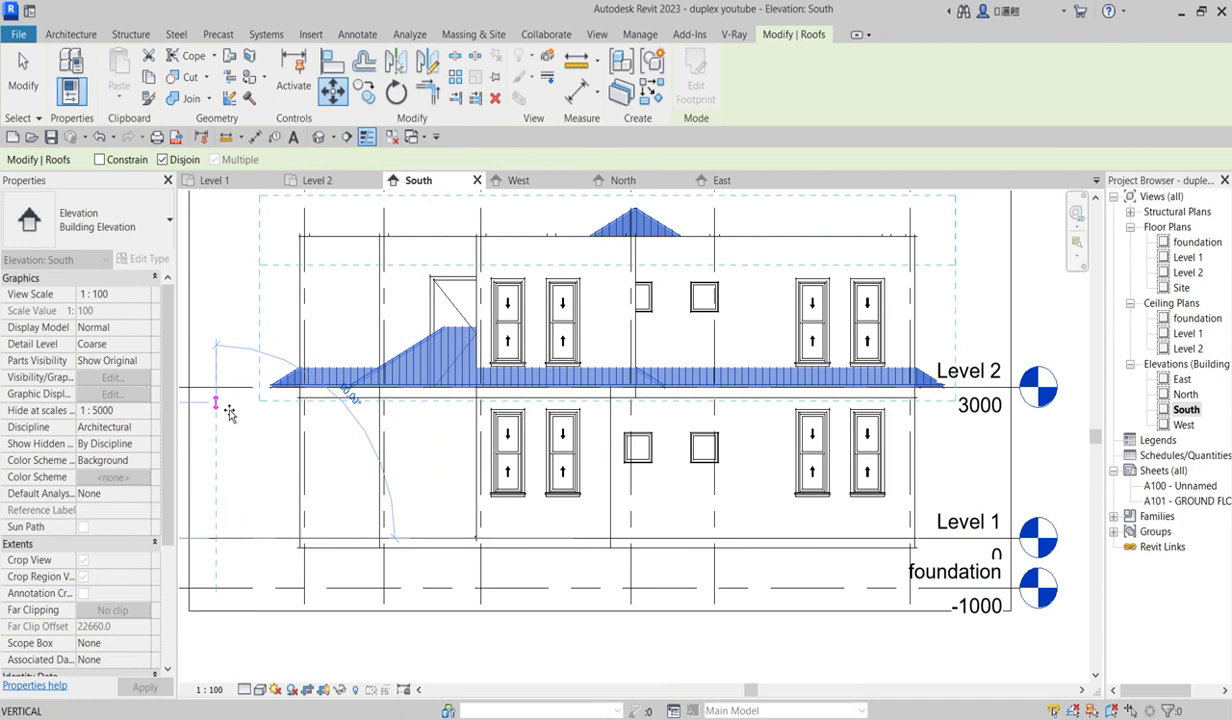
{"action": "left_click", "coordinate": [220, 397]}
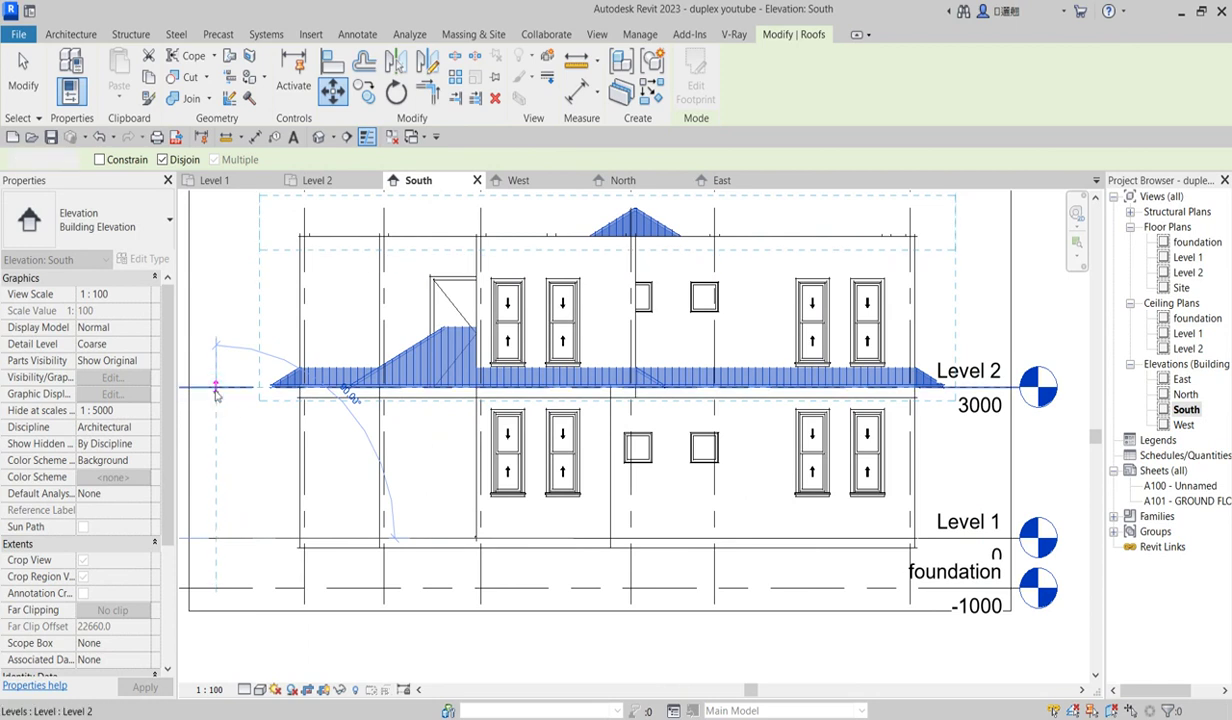
{"action": "scroll", "coordinate": [399, 481], "scroll_direction": "down", "scroll_amount": 3}
{"action": "left_click", "coordinate": [877, 303]}
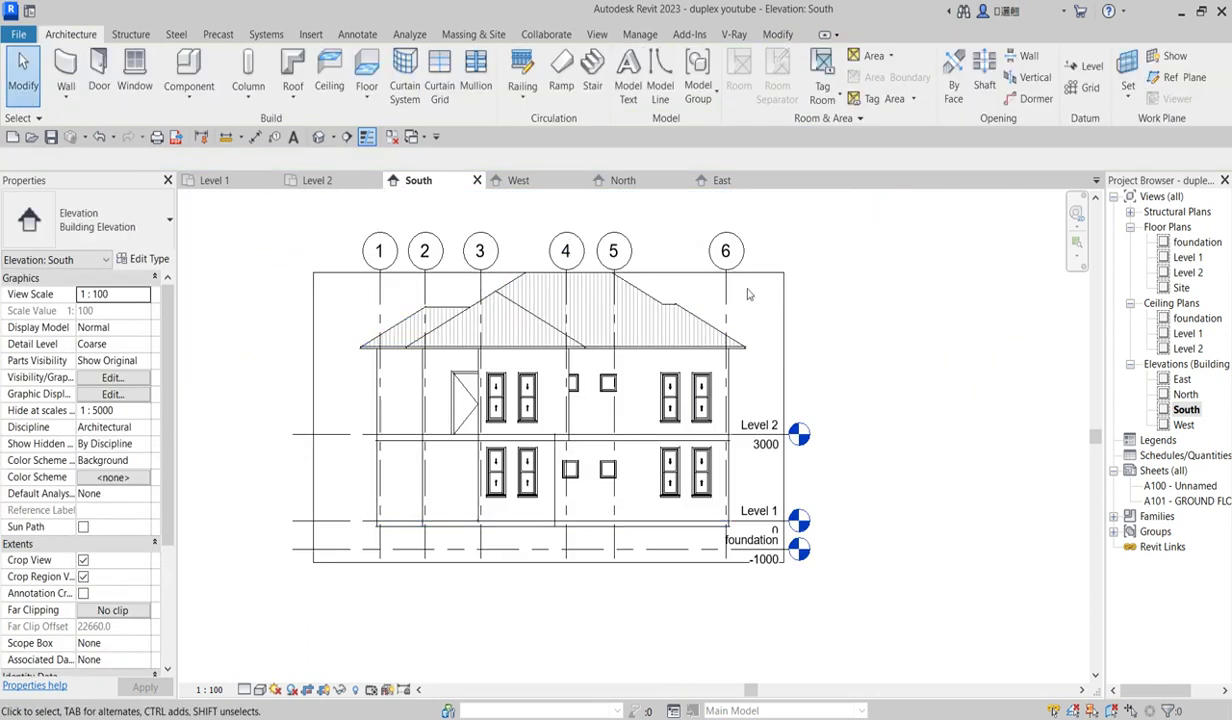
Extend the crop region's top edge and raise grid bubbles above the ridge, then select the roof
{"action": "left_click", "coordinate": [690, 281]}
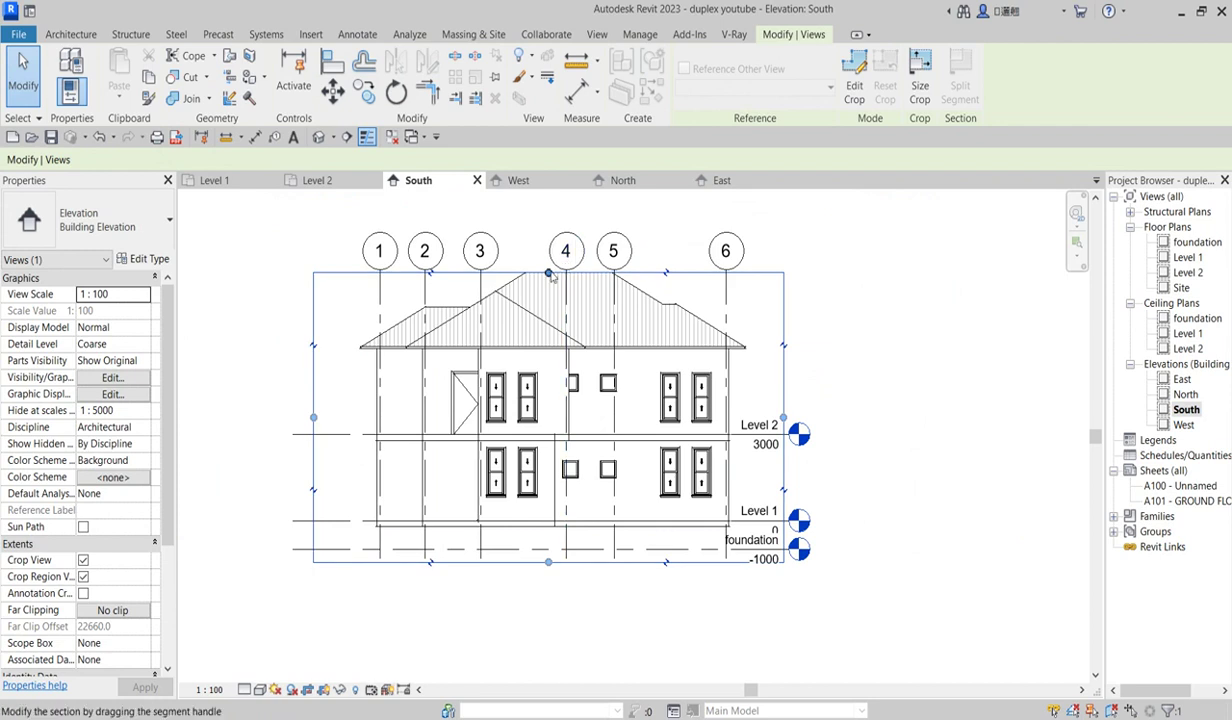
{"action": "left_click_drag", "start_coordinate": [548, 272], "coordinate": [573, 208]}
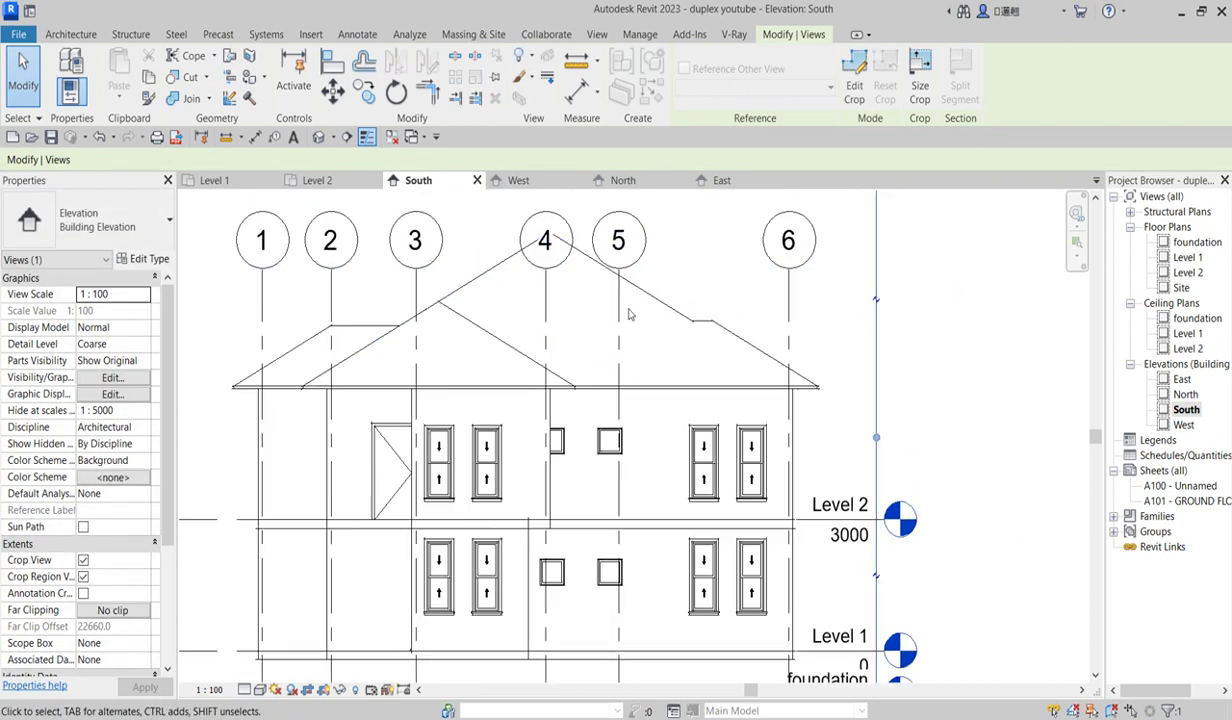
{"action": "left_click", "coordinate": [620, 310]}
{"action": "scroll", "coordinate": [634, 462], "scroll_direction": "down", "scroll_amount": 3}
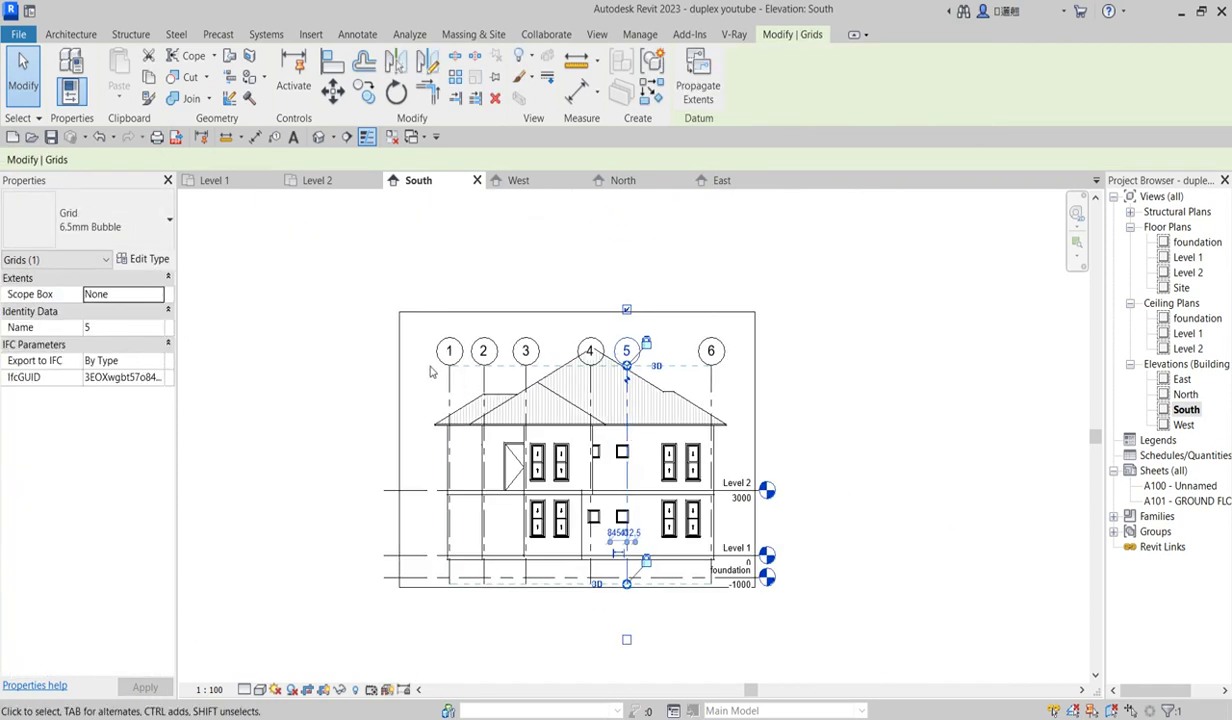
{"action": "left_click_drag", "start_coordinate": [626, 366], "coordinate": [626, 263]}
{"action": "scroll", "coordinate": [540, 386], "scroll_direction": "up", "scroll_amount": 2}
{"action": "key", "text": "Escape"}
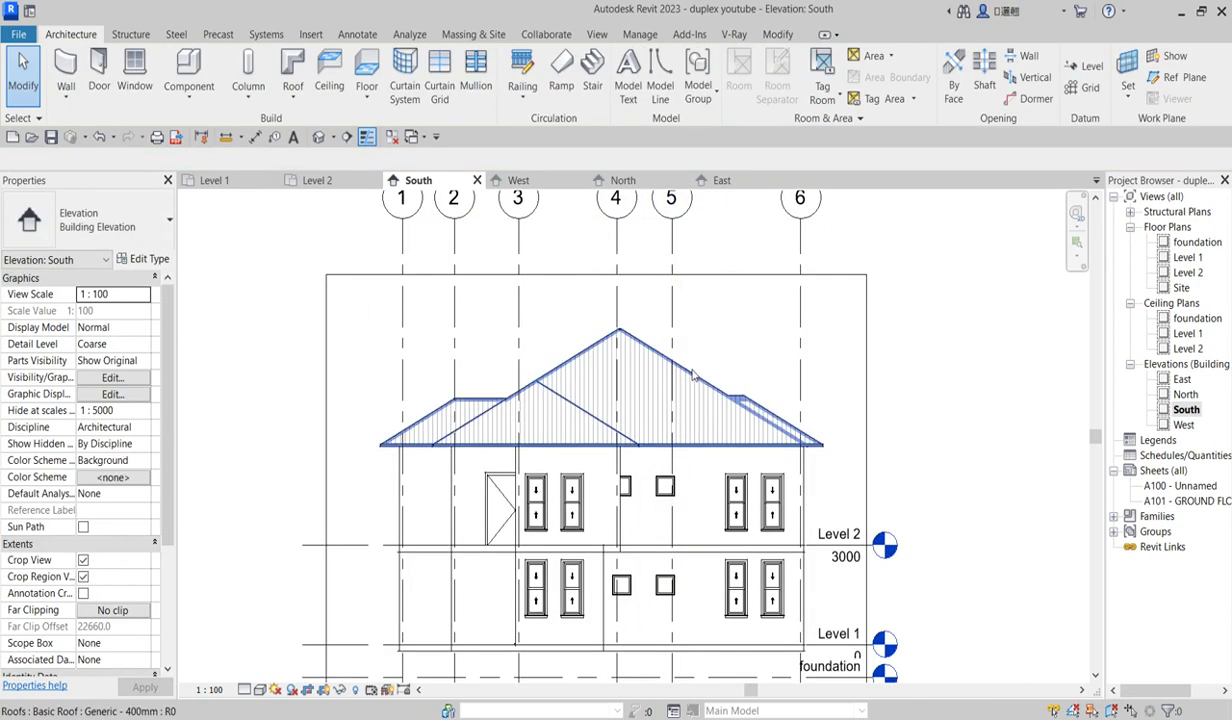
{"action": "scroll", "coordinate": [700, 400], "scroll_direction": "up", "scroll_amount": 2}
{"action": "left_click", "coordinate": [798, 404]}
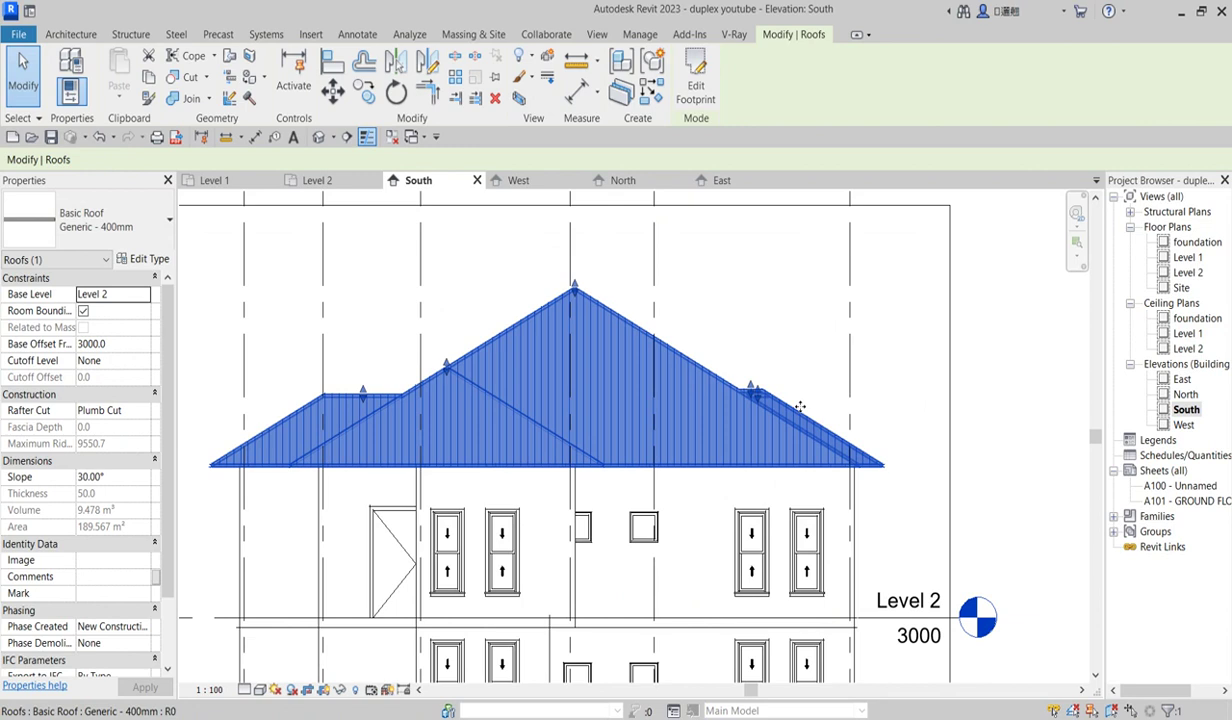
{"action": "scroll", "coordinate": [800, 406], "scroll_direction": "down", "scroll_amount": 2}
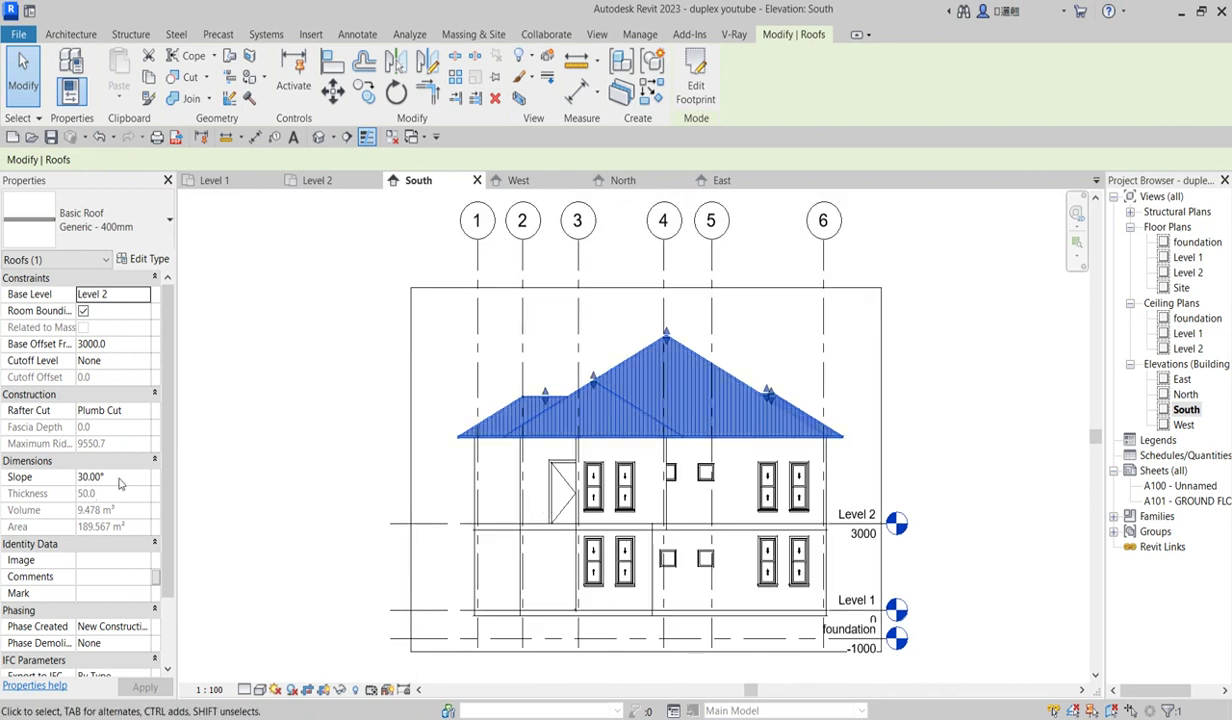
Set the roof's Slope property to 40°, then select the elevation crop region
{"action": "left_click", "coordinate": [124, 478]}
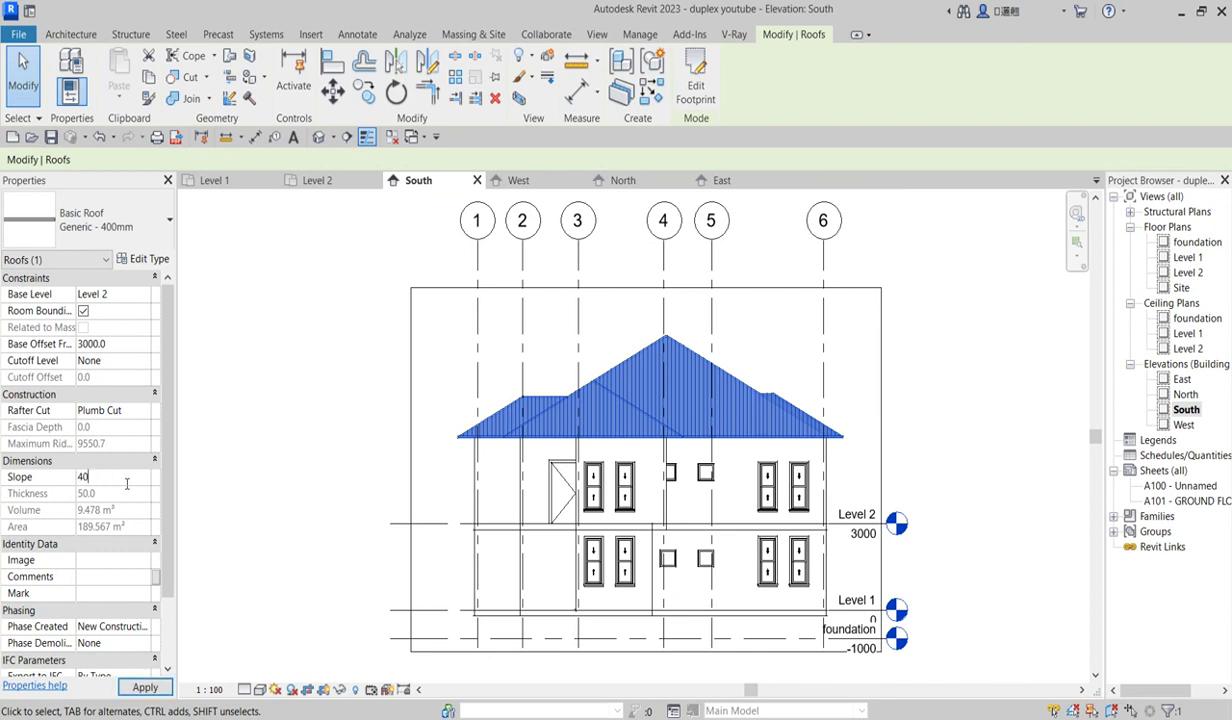
{"action": "key", "text": "Return"}
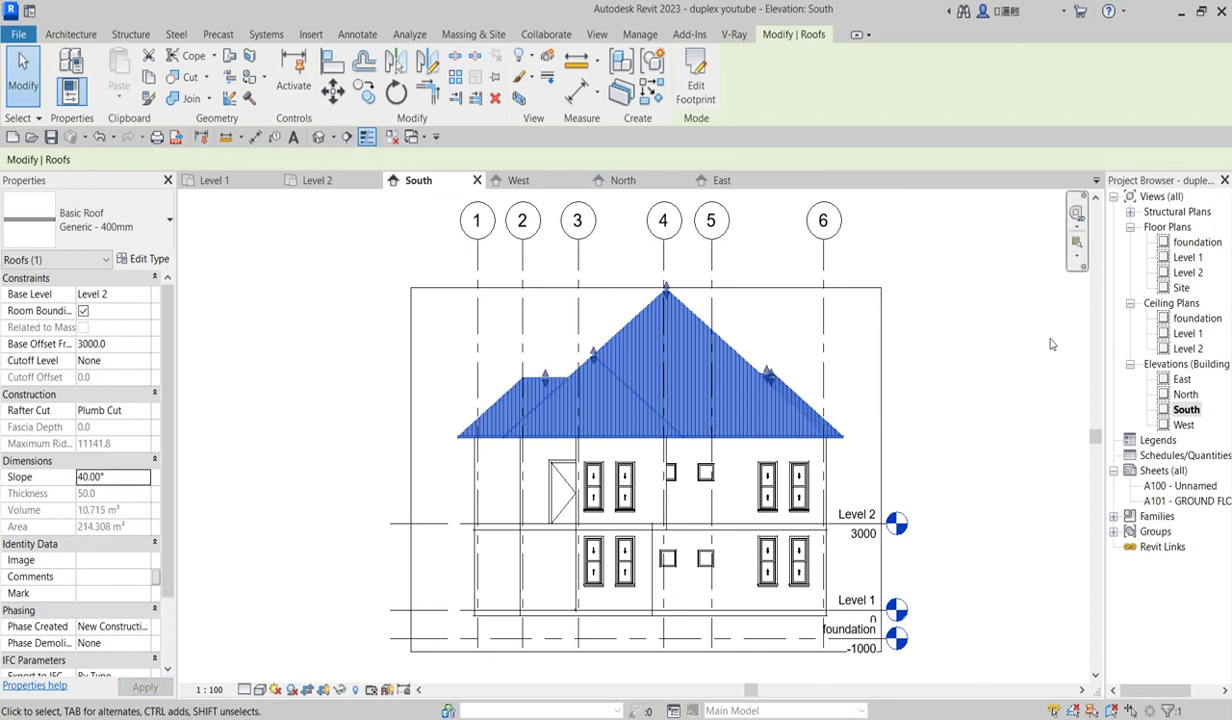
{"action": "left_click", "coordinate": [1008, 326]}
{"action": "left_click", "coordinate": [745, 288]}
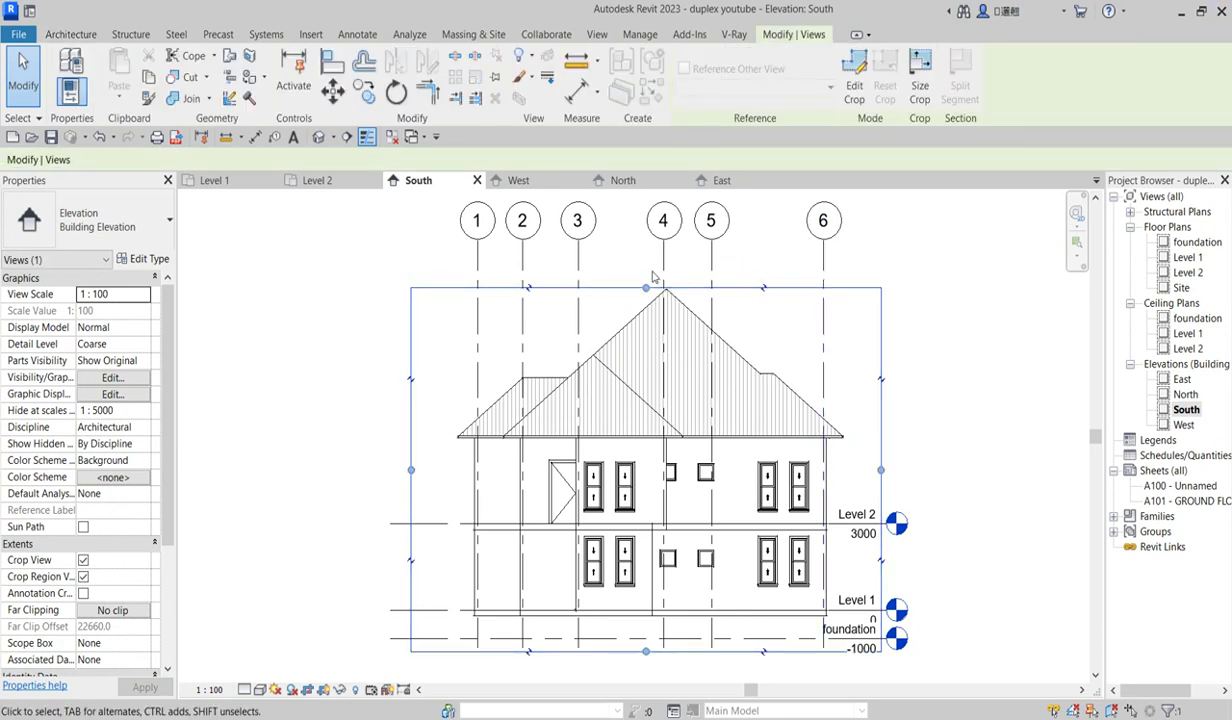
Raise the top of the current elevation's crop region to take in the roof
{"action": "left_click_drag", "start_coordinate": [646, 288], "coordinate": [646, 263]}
{"action": "left_click", "coordinate": [896, 333]}
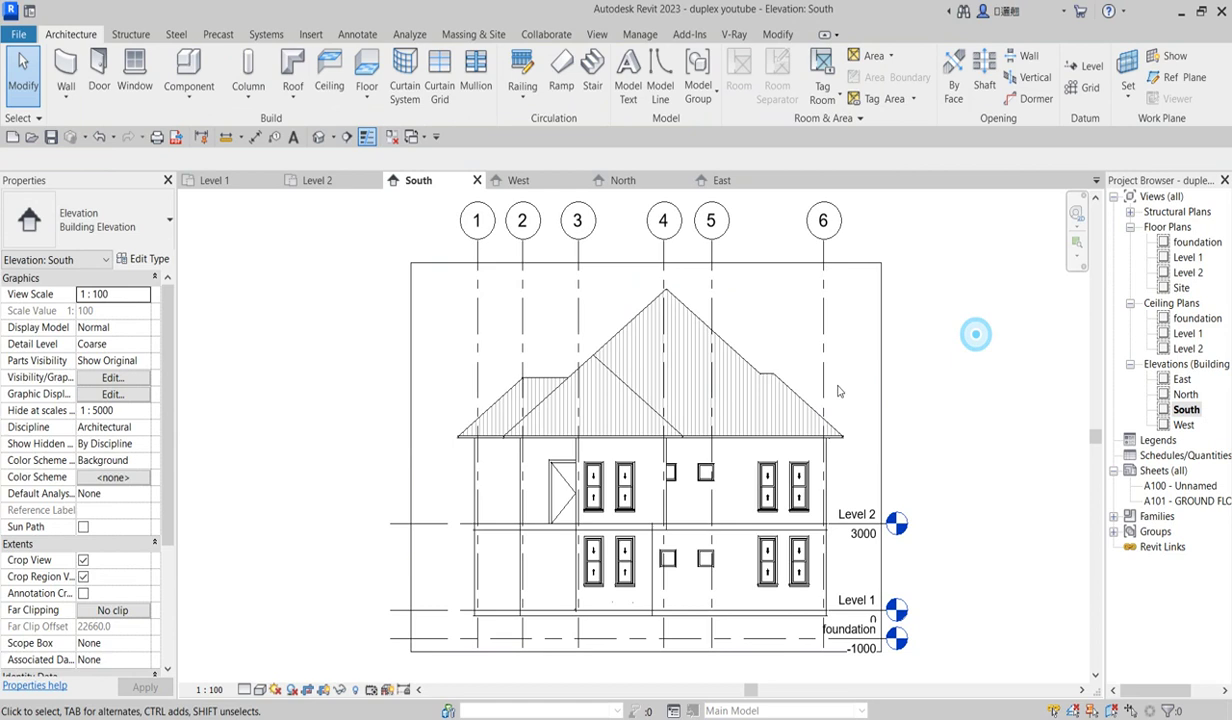
{"action": "scroll", "coordinate": [760, 495], "scroll_direction": "up", "scroll_amount": 1}
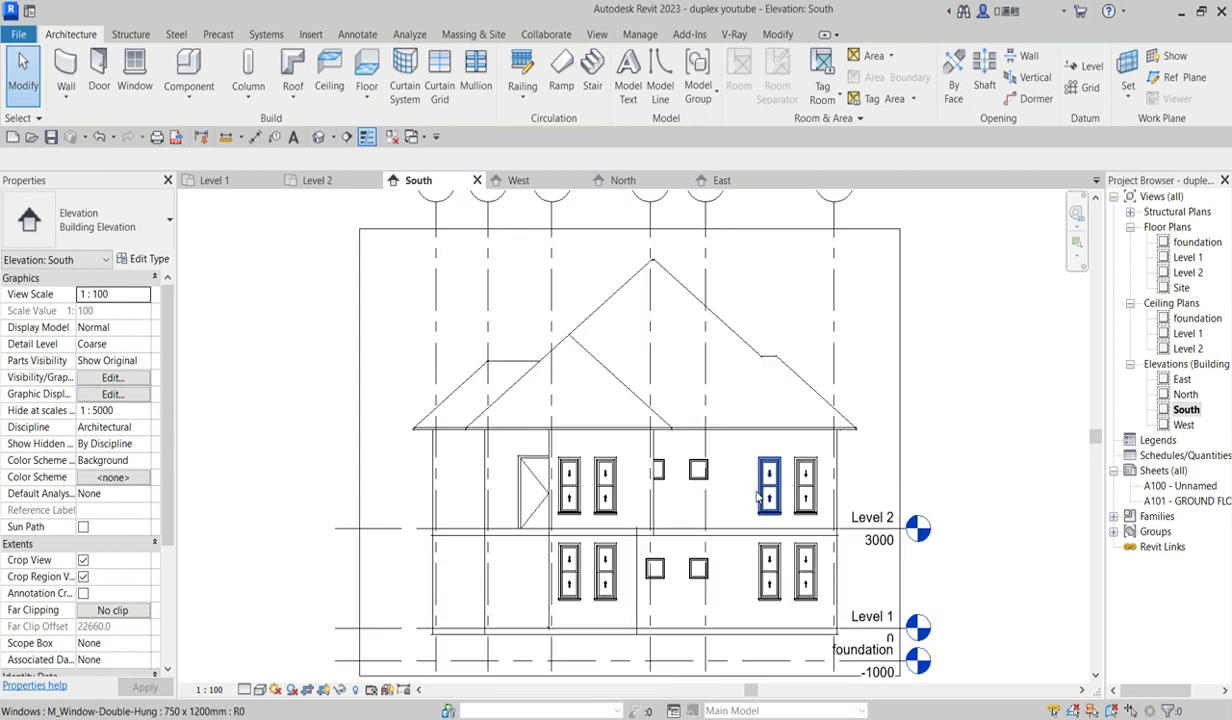
In the West elevation, enlarge the crop region upward and left, and lift grid D's bubbles above the roof
{"action": "double_click", "coordinate": [1184, 426]}
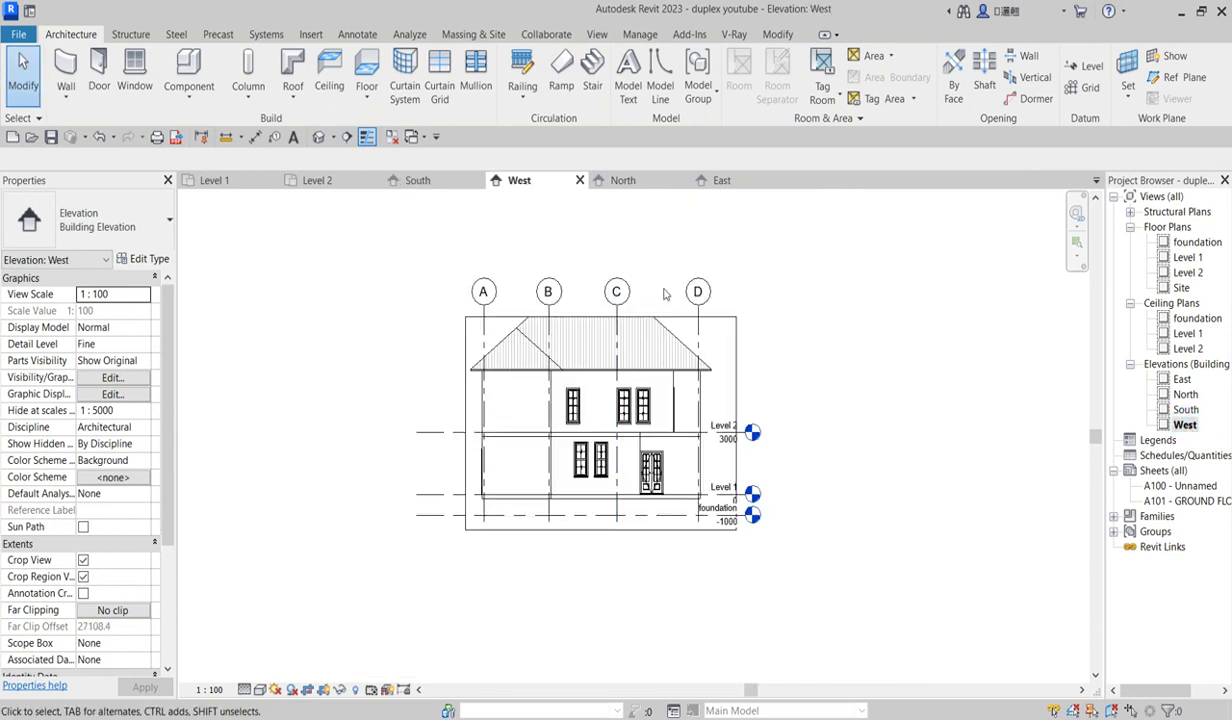
{"action": "left_click", "coordinate": [568, 317]}
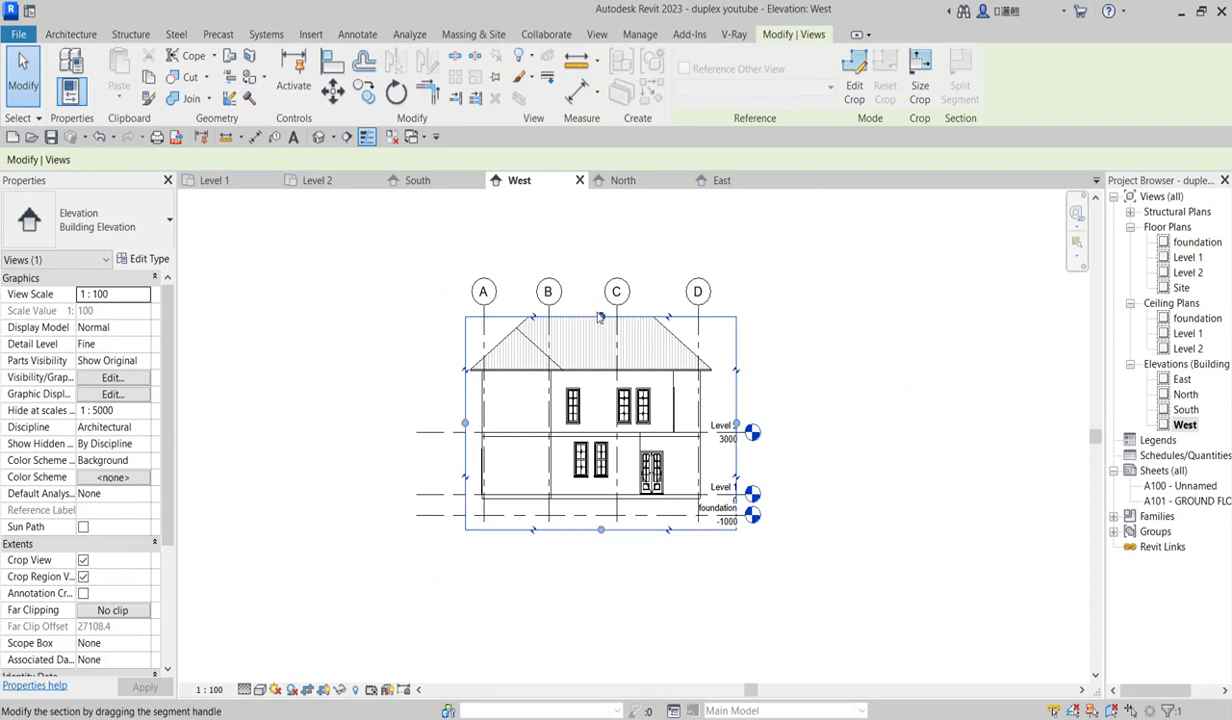
{"action": "left_click", "coordinate": [600, 317]}
{"action": "left_click", "coordinate": [604, 233]}
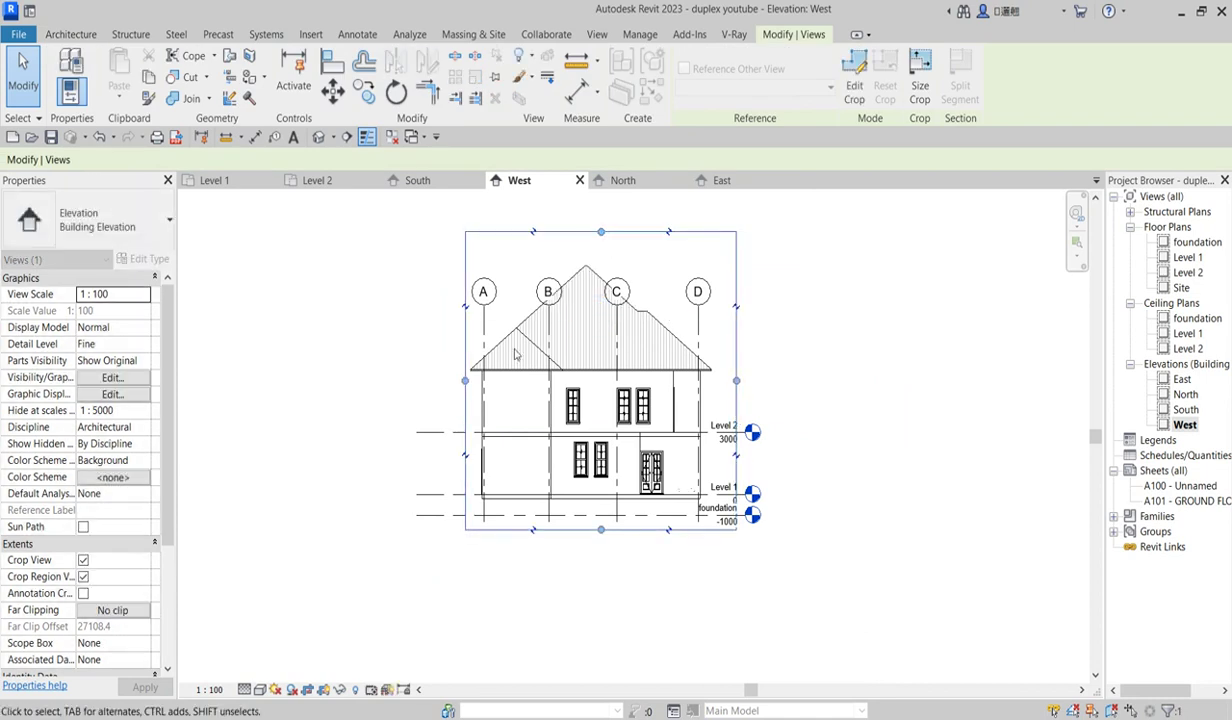
{"action": "left_click", "coordinate": [465, 381]}
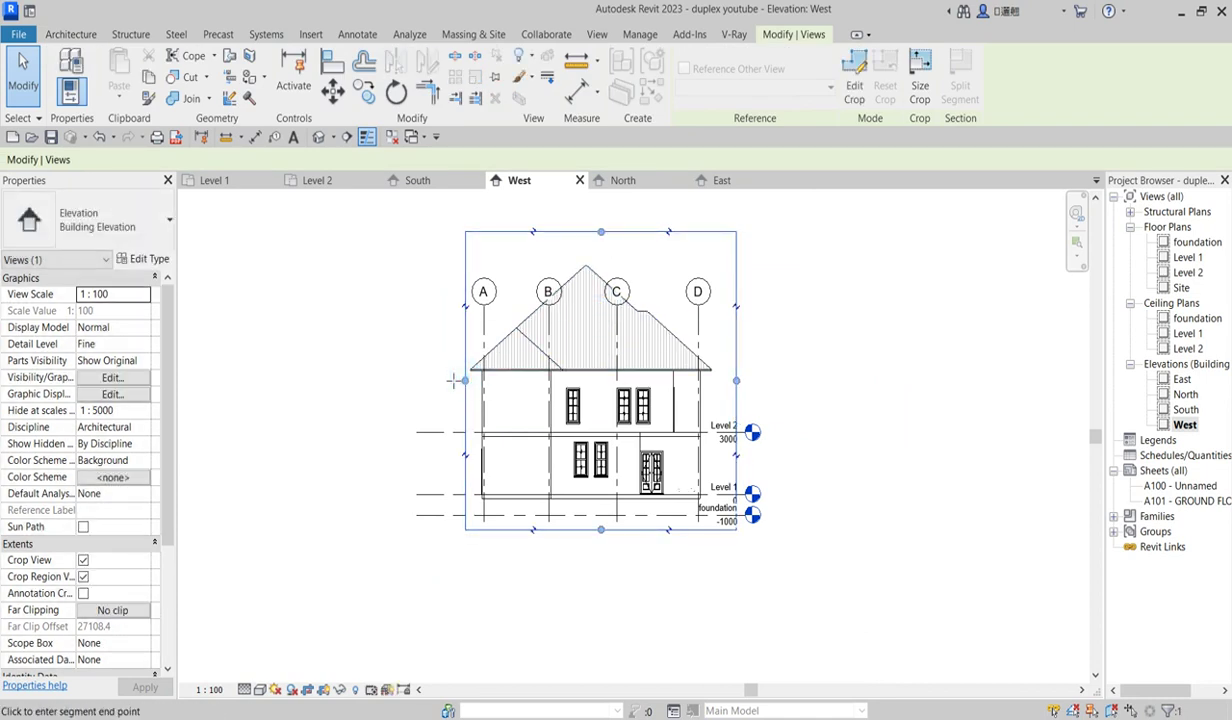
{"action": "left_click", "coordinate": [447, 381]}
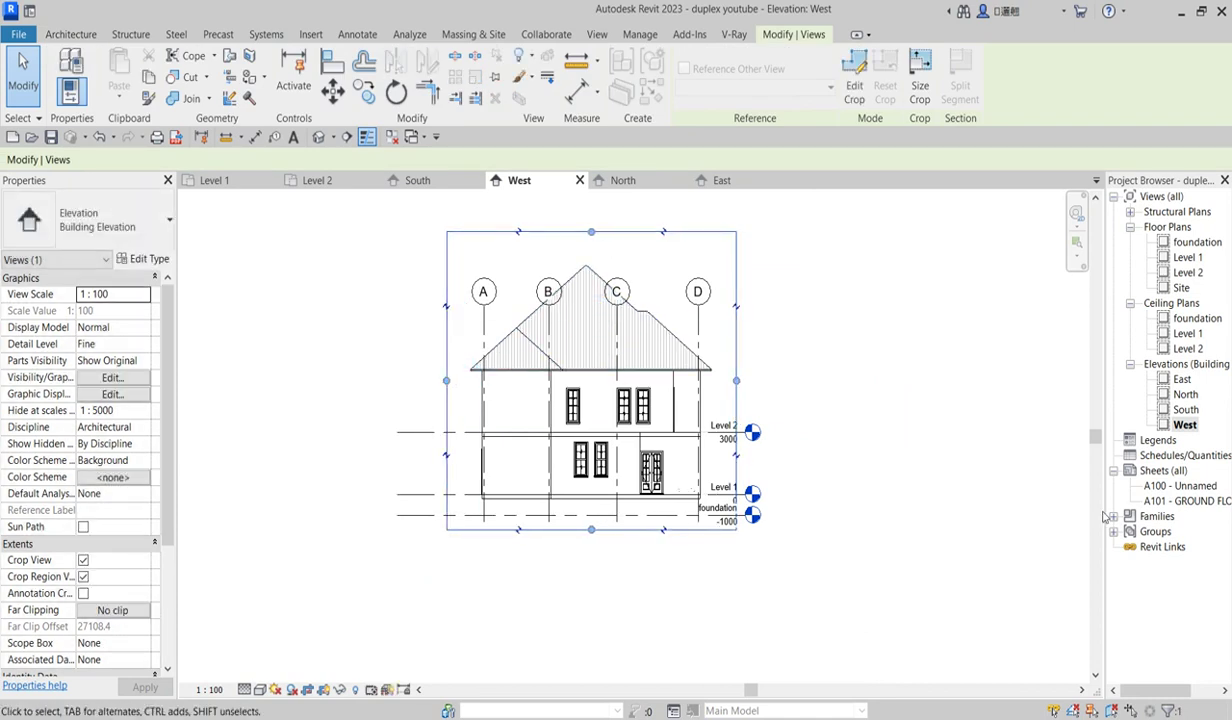
{"action": "left_click", "coordinate": [698, 300]}
{"action": "left_click_drag", "start_coordinate": [698, 306], "coordinate": [698, 250]}
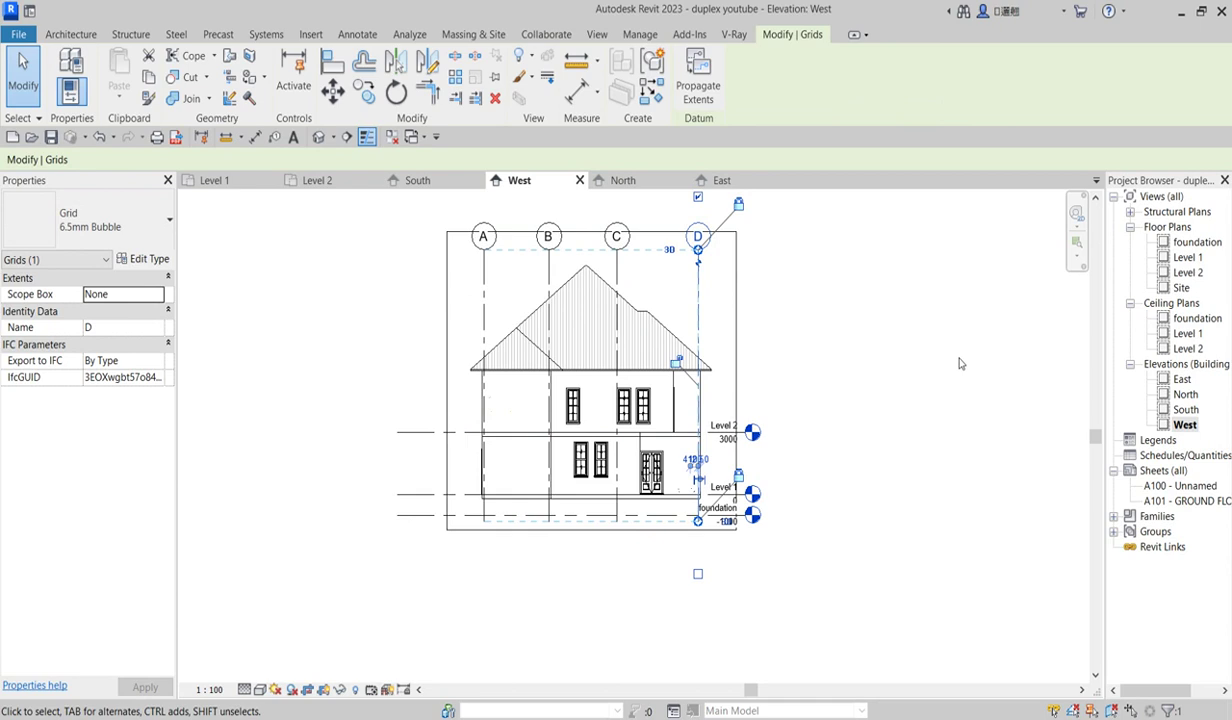
In the North elevation, show the crop region, extend it up over the roof and pull its right edge in
{"action": "double_click", "coordinate": [1185, 394]}
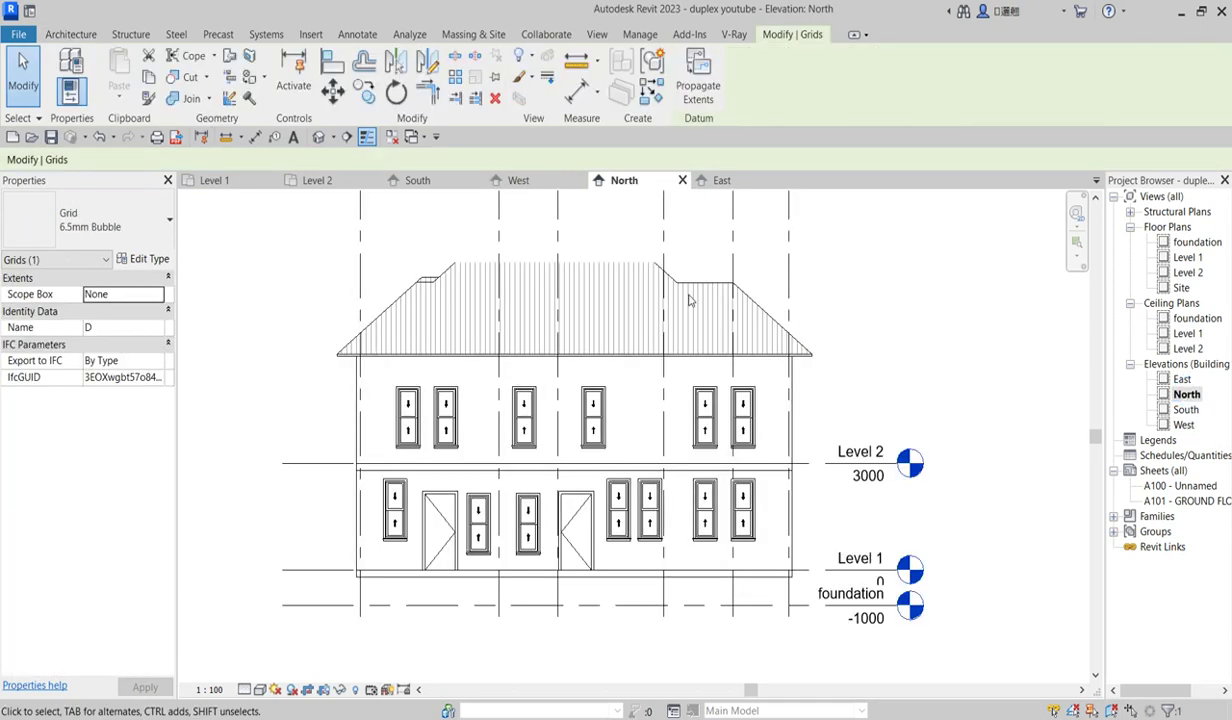
{"action": "scroll", "coordinate": [590, 418], "scroll_direction": "down", "scroll_amount": 3}
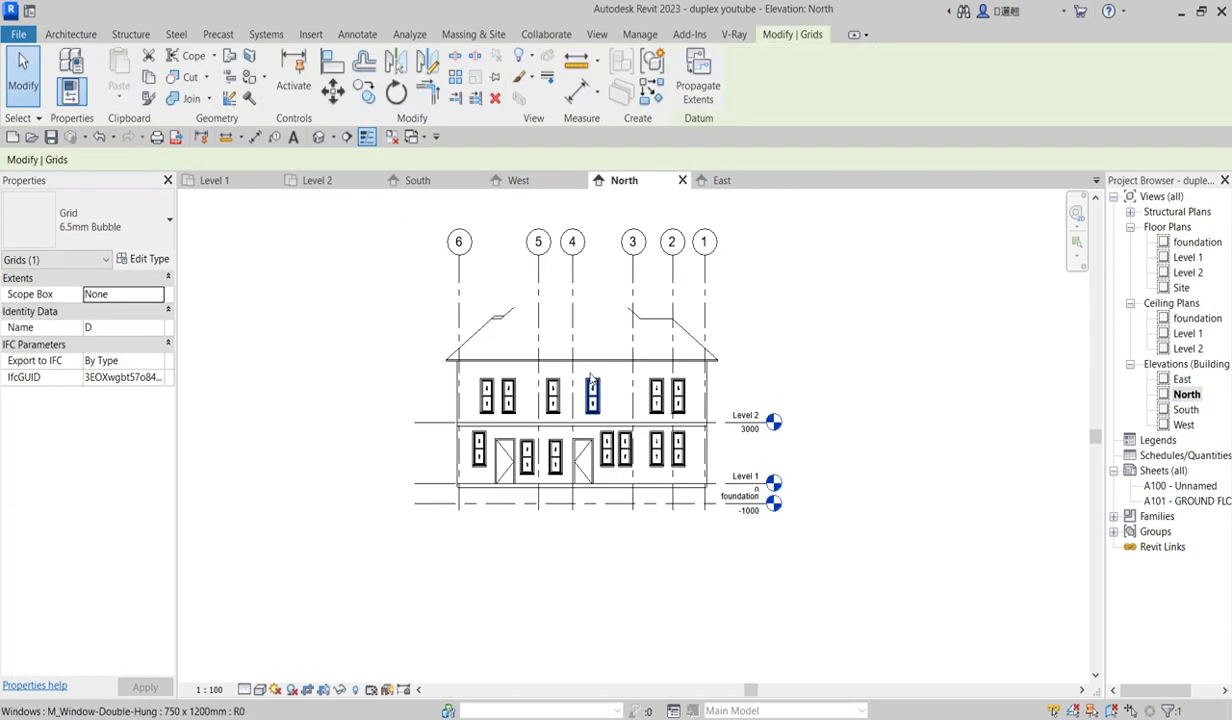
{"action": "left_click", "coordinate": [323, 690]}
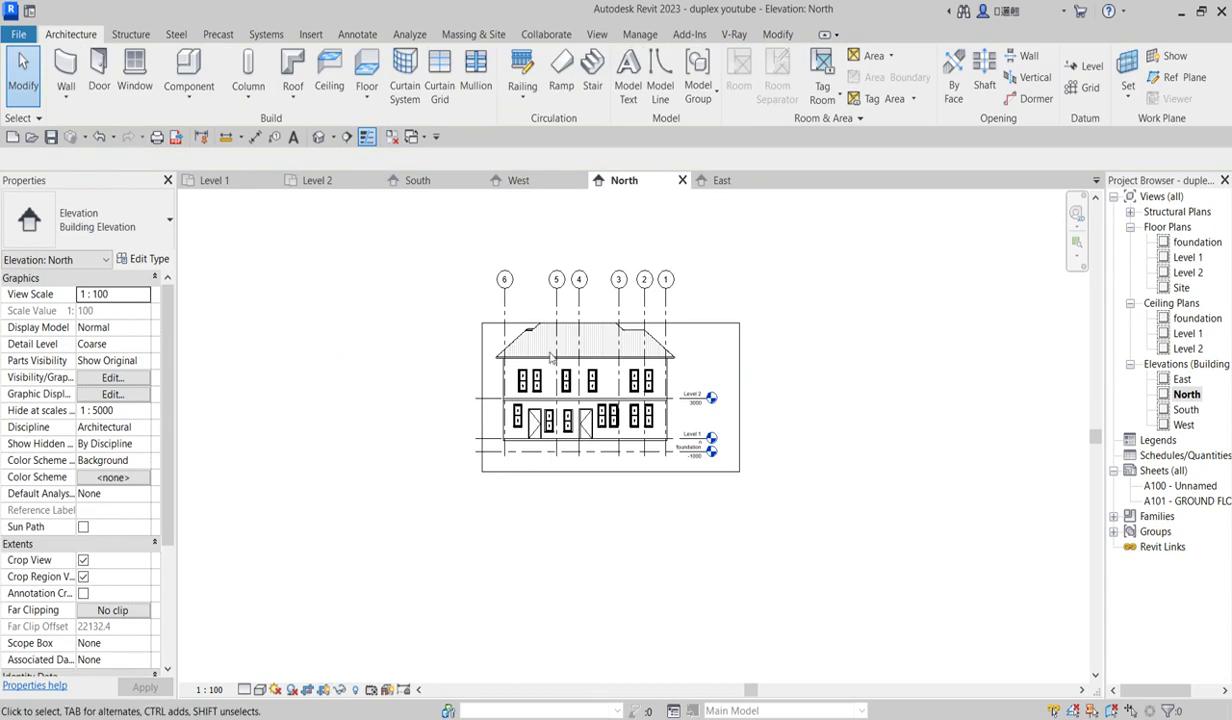
{"action": "left_click", "coordinate": [655, 323]}
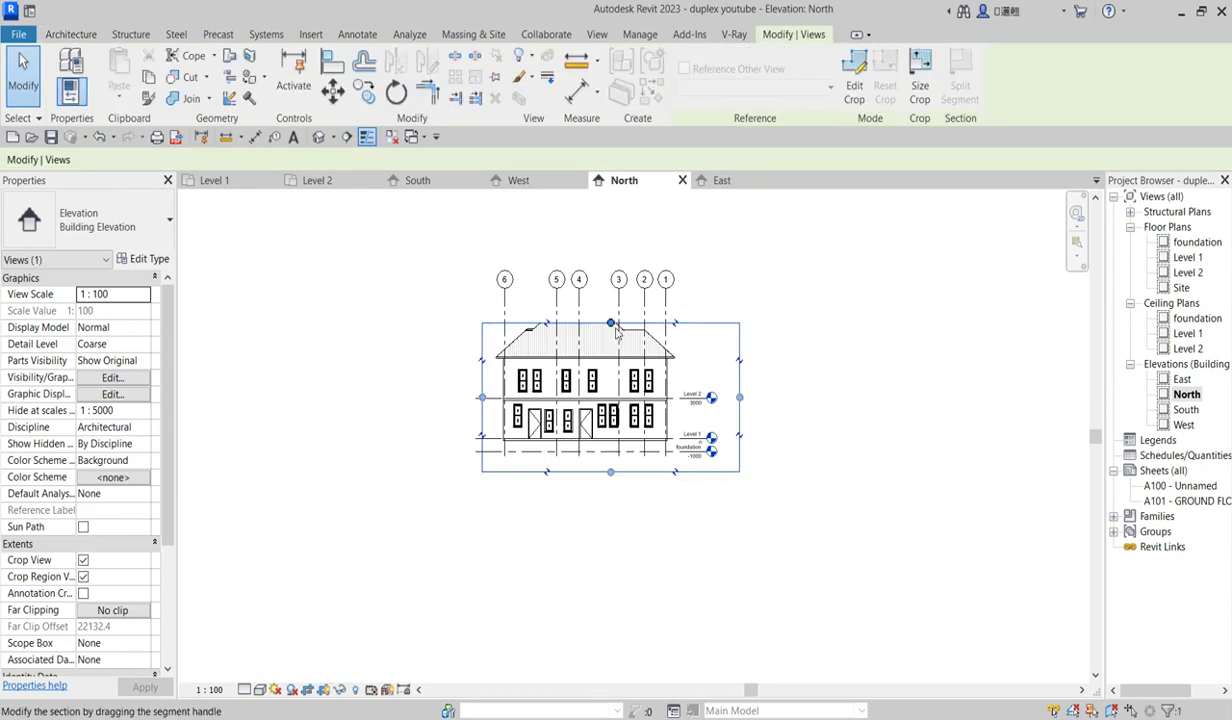
{"action": "left_click_drag", "start_coordinate": [617, 333], "coordinate": [612, 279]}
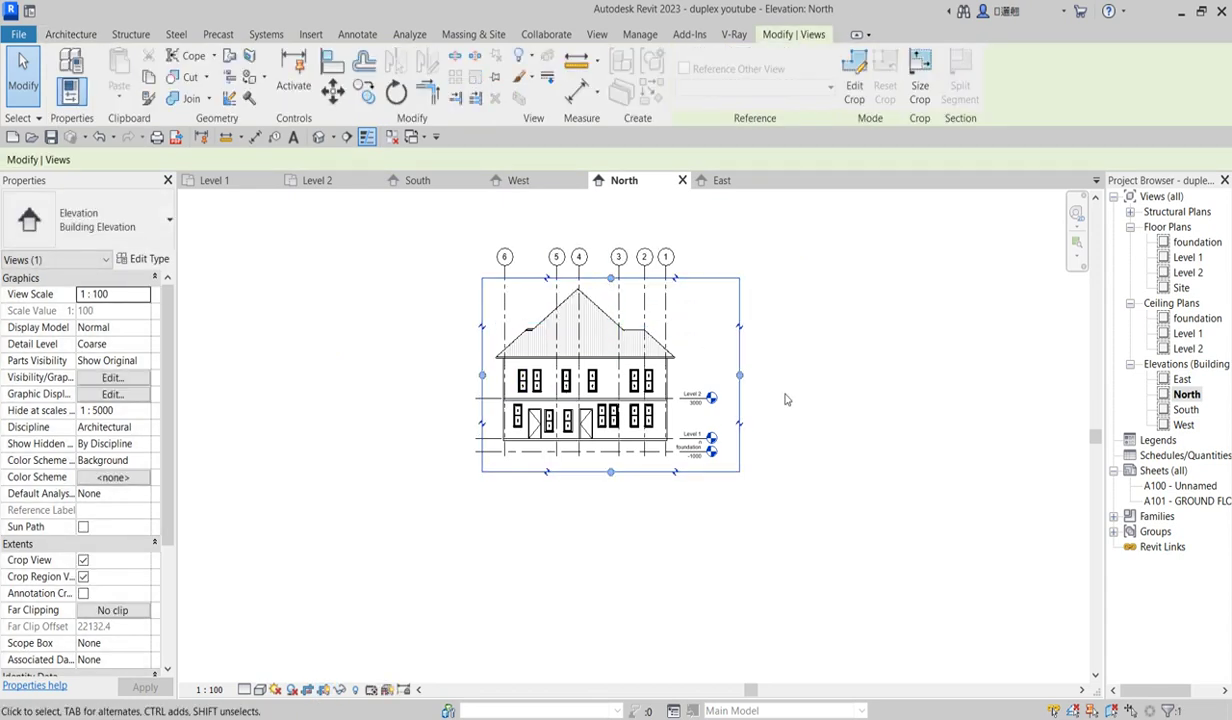
{"action": "scroll", "coordinate": [712, 370], "scroll_direction": "up", "scroll_amount": 3}
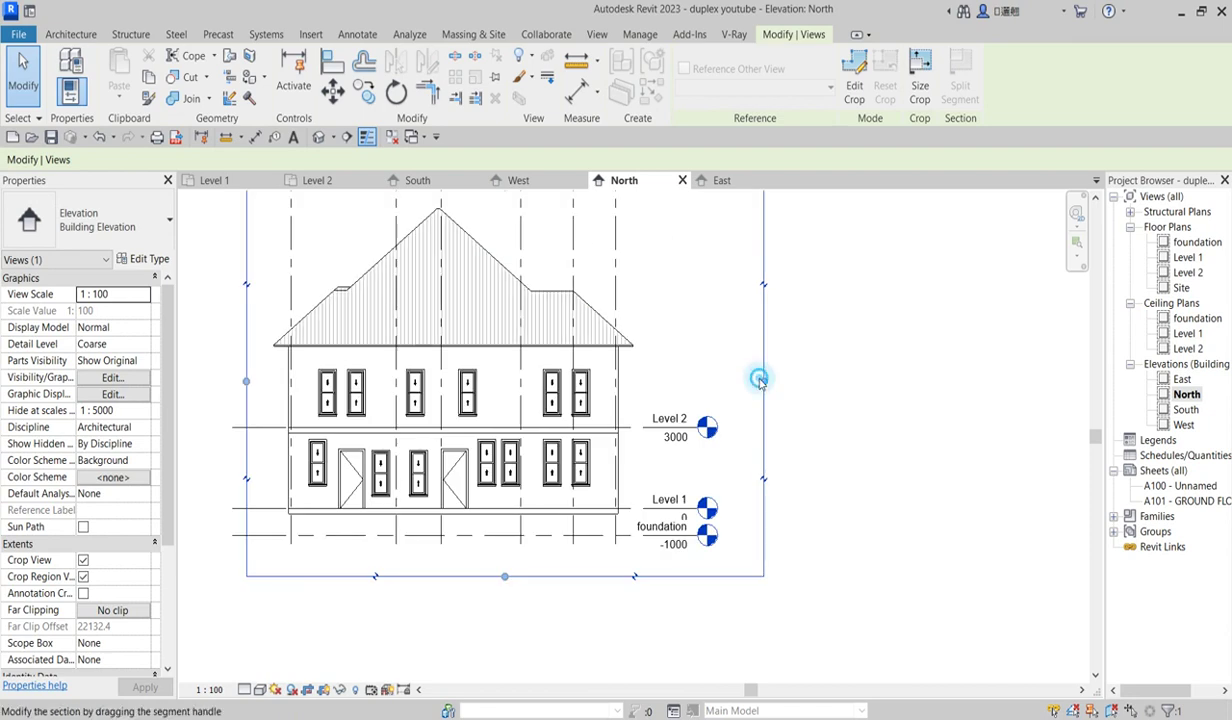
{"action": "left_click_drag", "start_coordinate": [759, 379], "coordinate": [698, 379]}
{"action": "left_click", "coordinate": [854, 76]}
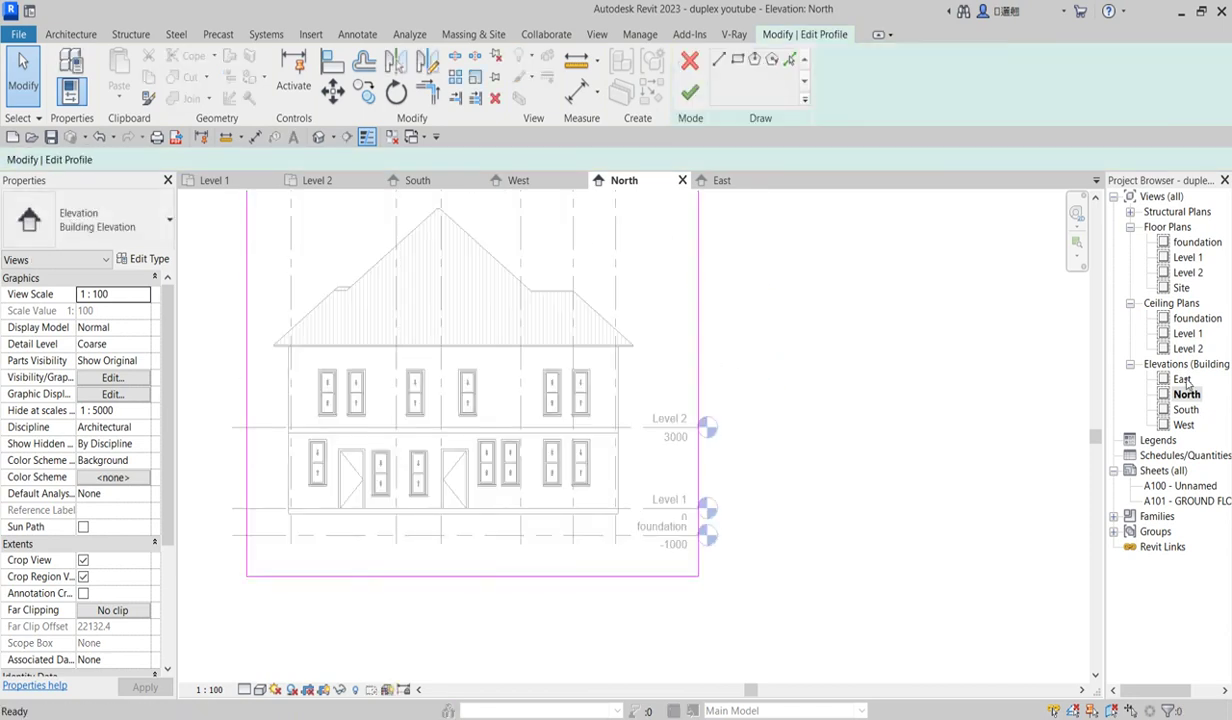
In the East elevation, raise the crop region's top edge to enclose the whole hipped roof
{"action": "double_click", "coordinate": [1182, 380]}
{"action": "left_click", "coordinate": [692, 92]}
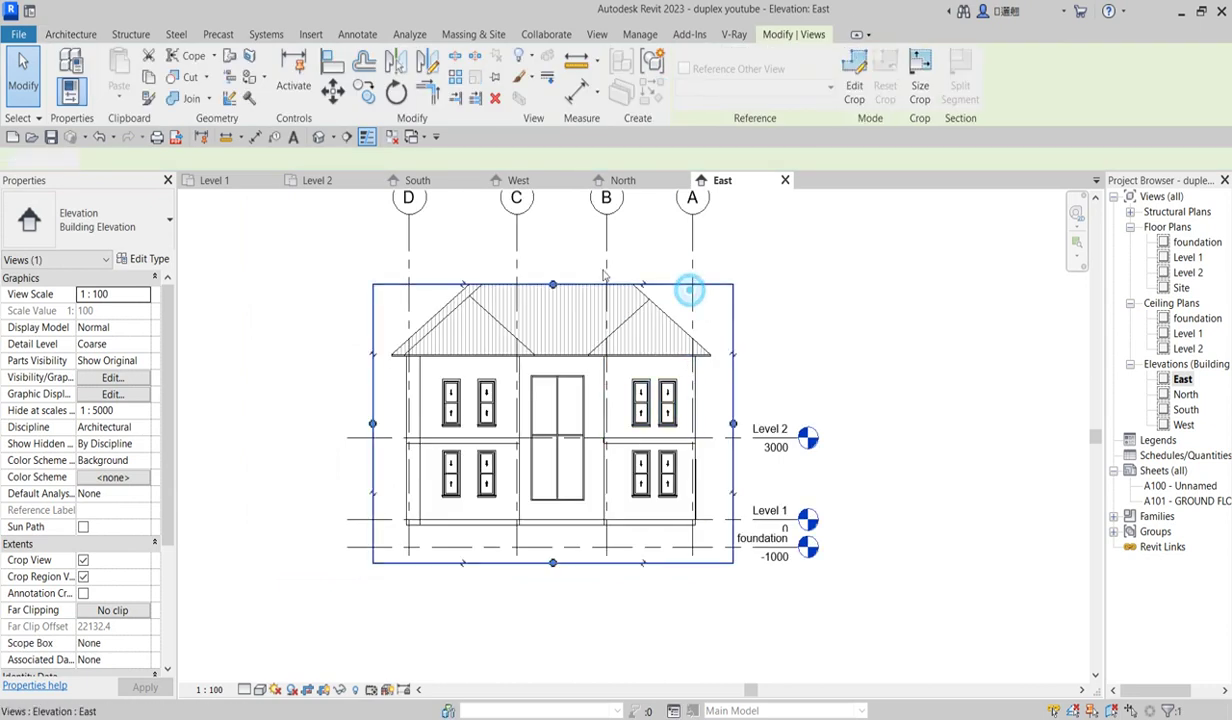
{"action": "left_click", "coordinate": [550, 284]}
{"action": "left_click", "coordinate": [553, 286]}
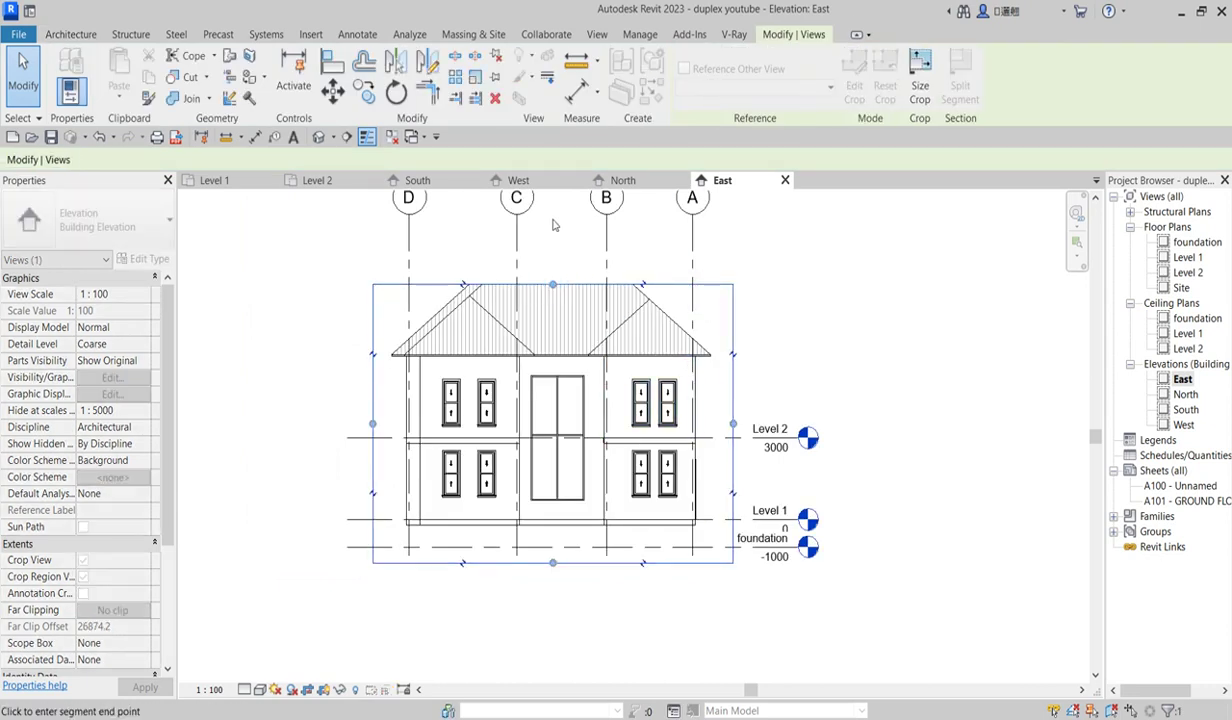
{"action": "left_click", "coordinate": [553, 206]}
{"action": "left_click", "coordinate": [552, 206]}
{"action": "key", "text": "Escape"}
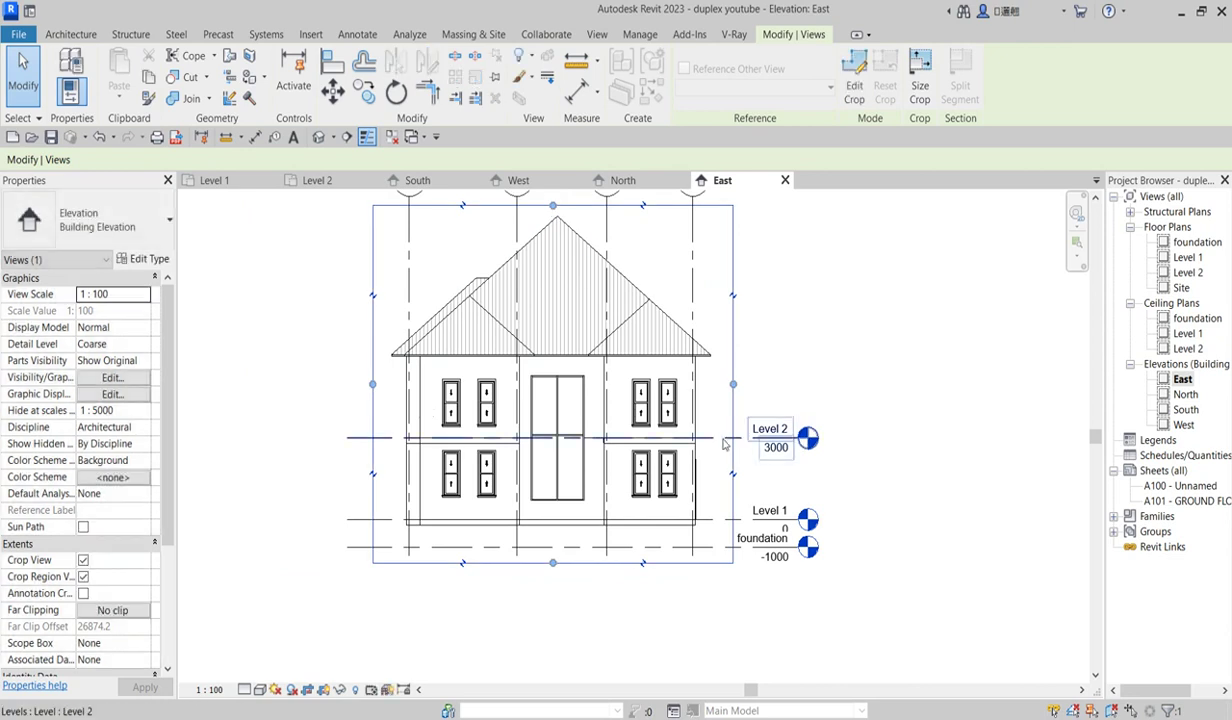
{"action": "left_click", "coordinate": [508, 678]}
{"action": "scroll", "coordinate": [600, 380], "scroll_direction": "up", "scroll_amount": 3}
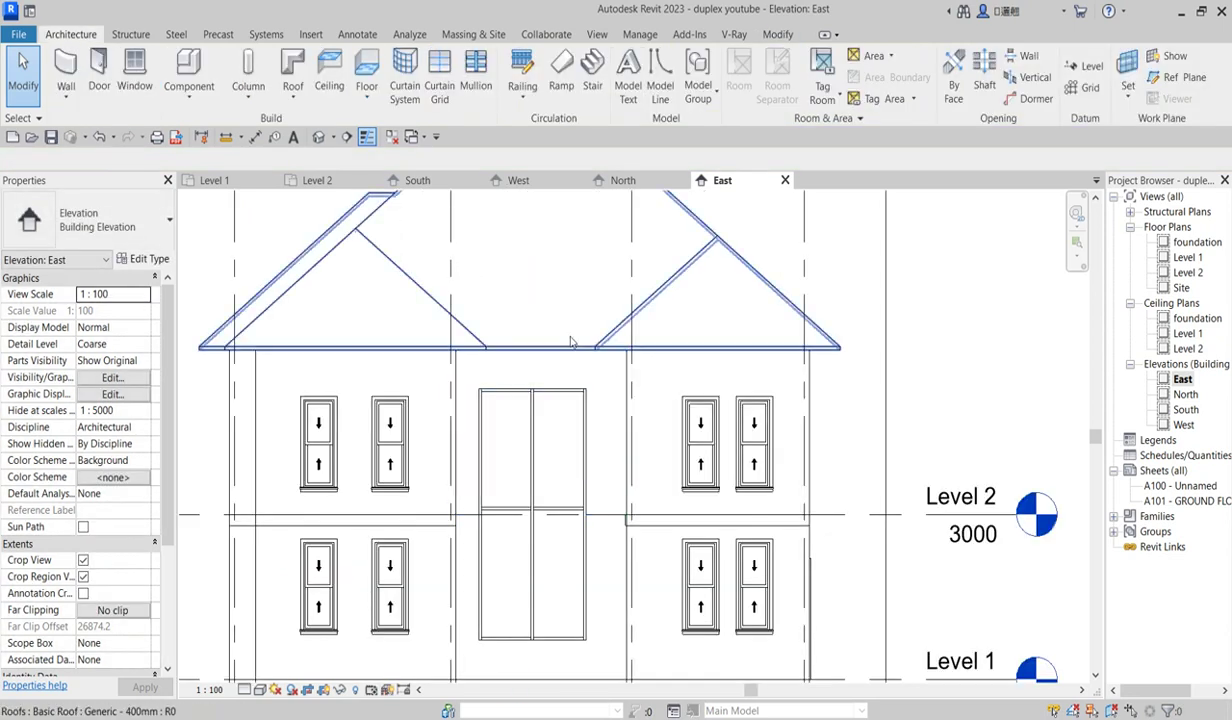
{"action": "scroll", "coordinate": [560, 420], "scroll_direction": "down", "scroll_amount": 2}
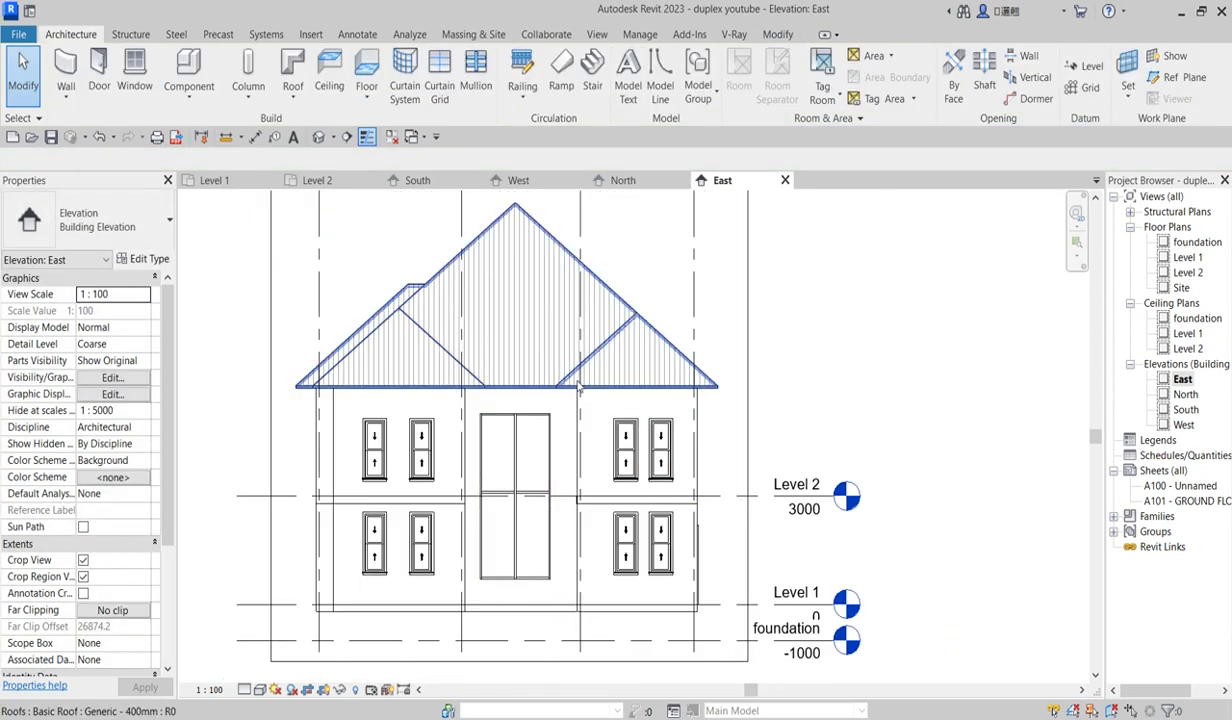
{"action": "scroll", "coordinate": [560, 430], "scroll_direction": "up", "scroll_amount": 2}
{"action": "scroll", "coordinate": [556, 456], "scroll_direction": "down", "scroll_amount": 3}
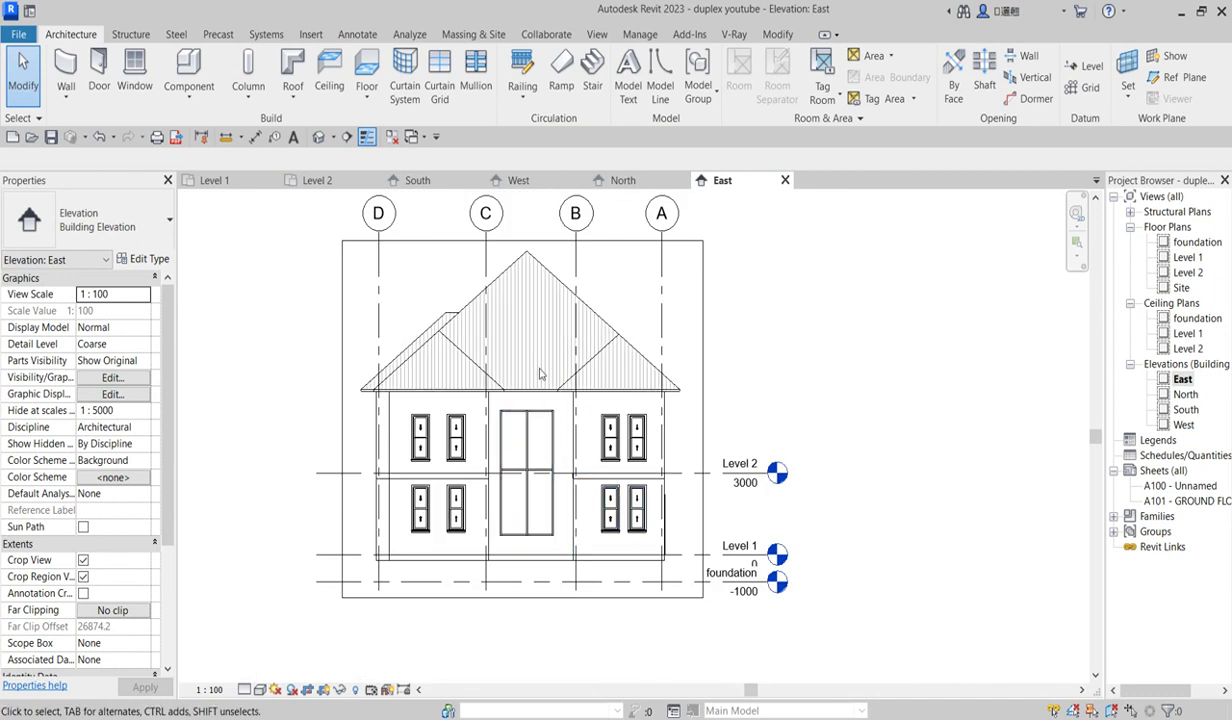
{"action": "scroll", "coordinate": [539, 371], "scroll_direction": "up", "scroll_amount": 1}
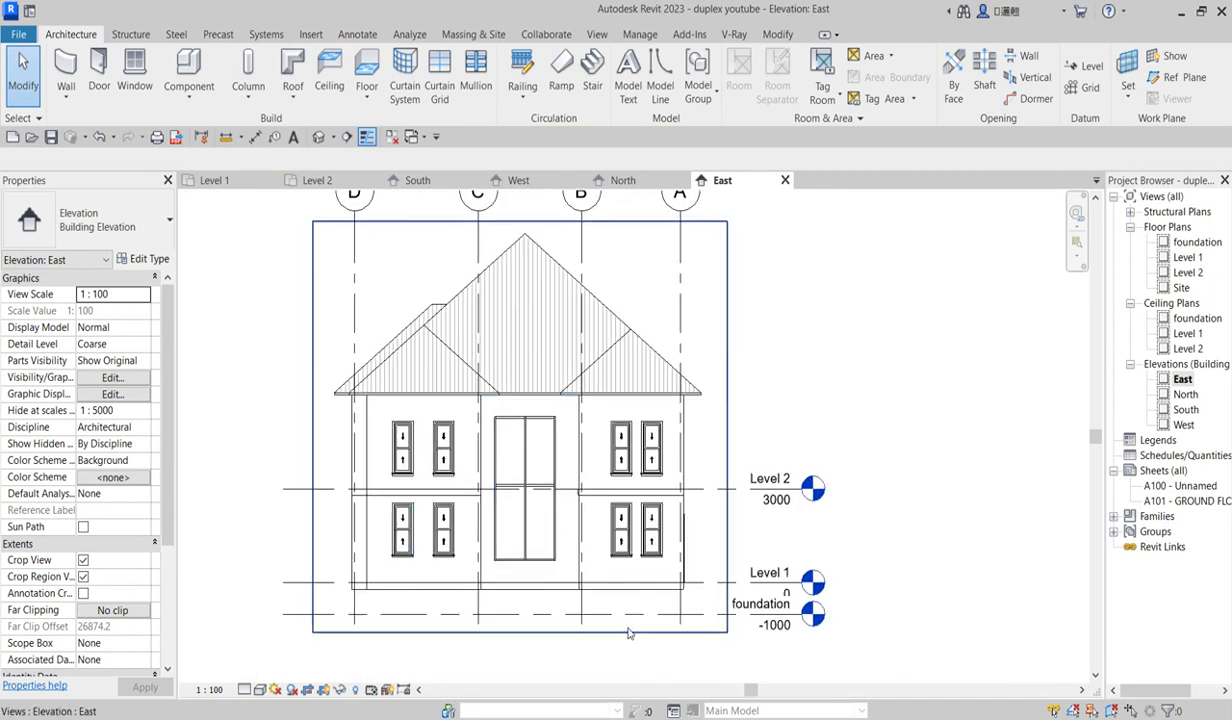
{"action": "scroll", "coordinate": [645, 620], "scroll_direction": "up", "scroll_amount": 2}
{"action": "scroll", "coordinate": [687, 573], "scroll_direction": "down", "scroll_amount": 2}
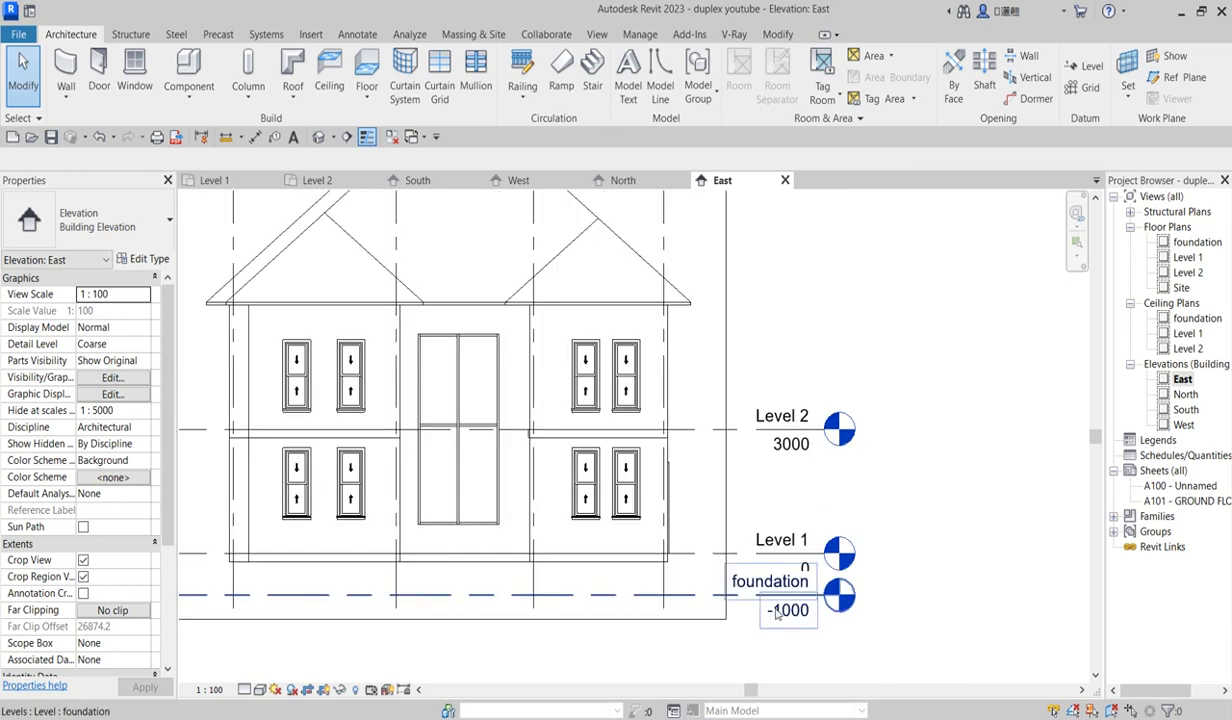
{"action": "scroll", "coordinate": [783, 594], "scroll_direction": "up", "scroll_amount": 1}
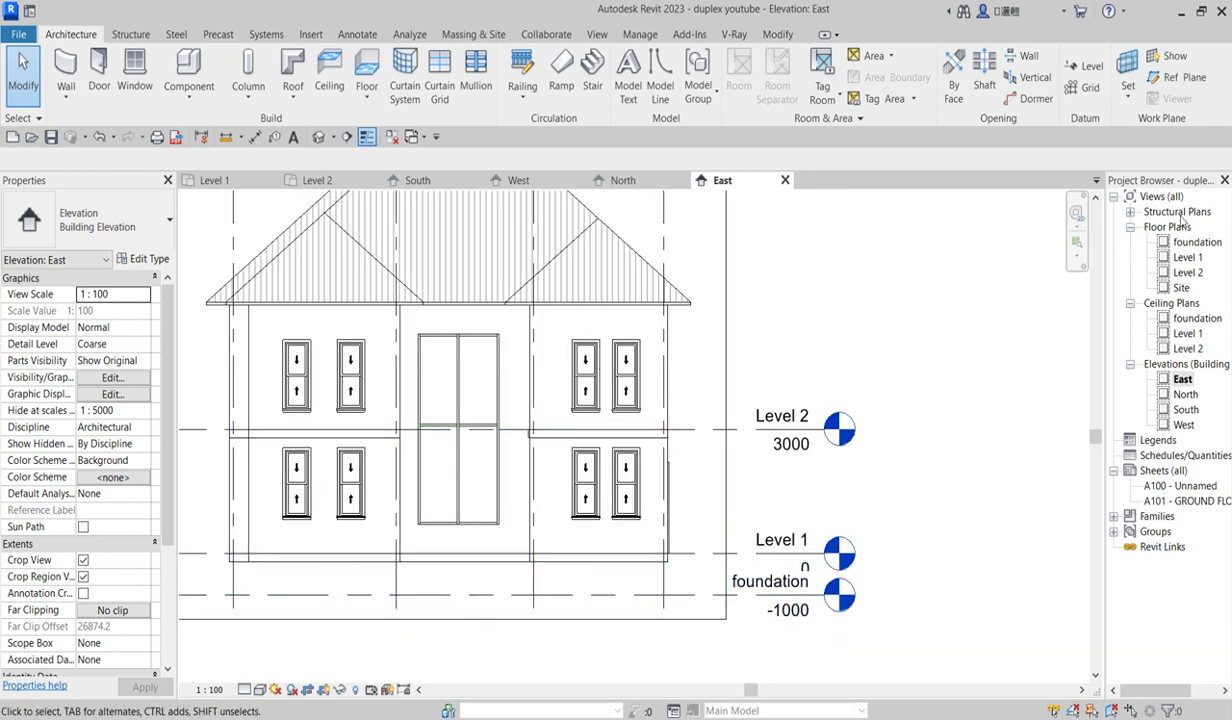
Select all 20 walls visible in Level 1, copy them, and switch to the foundation plan
{"action": "double_click", "coordinate": [1186, 258]}
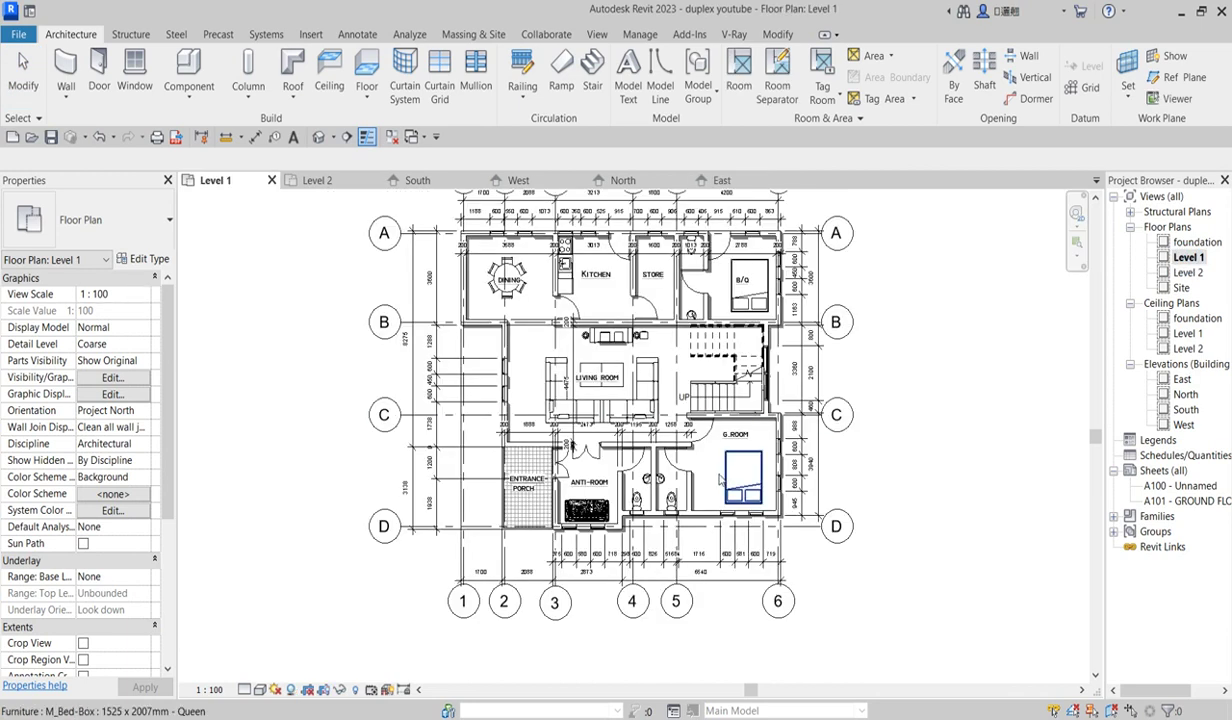
{"action": "scroll", "coordinate": [658, 465], "scroll_direction": "up", "scroll_amount": 3}
{"action": "left_click", "coordinate": [656, 465]}
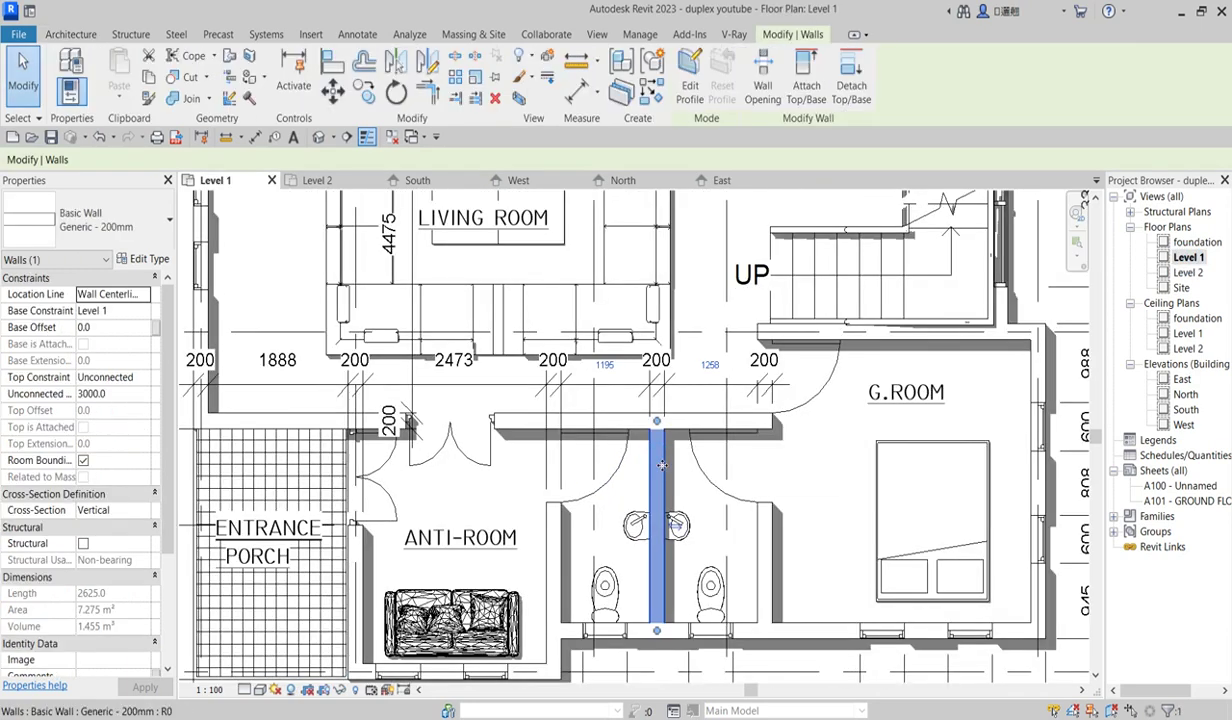
{"action": "right_click", "coordinate": [656, 455]}
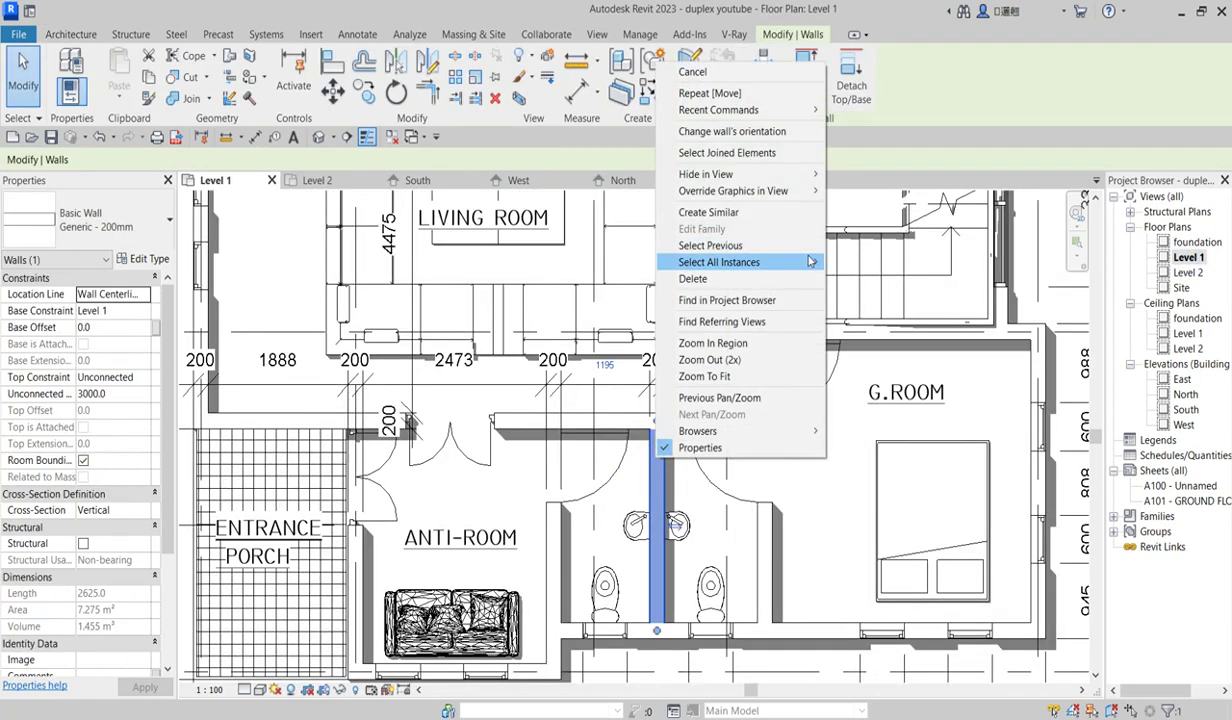
{"action": "mouse_move", "coordinate": [810, 261]}
{"action": "left_click", "coordinate": [866, 262]}
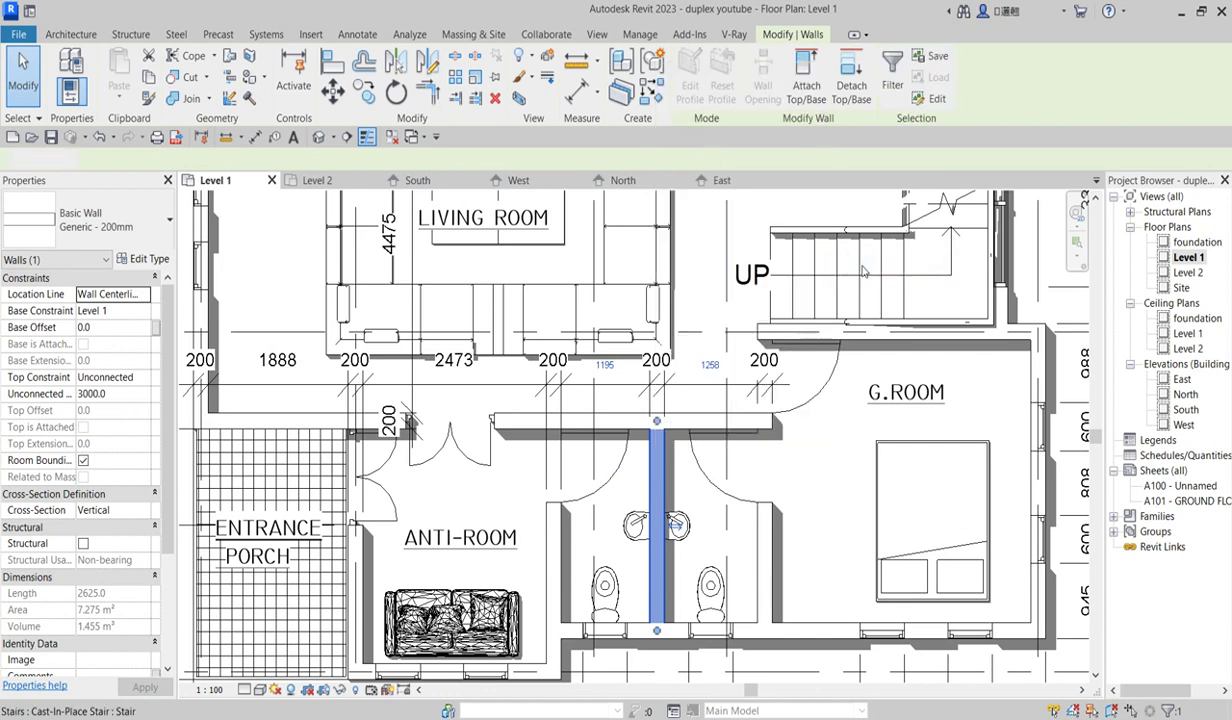
{"action": "scroll", "coordinate": [636, 600], "scroll_direction": "down", "scroll_amount": 4}
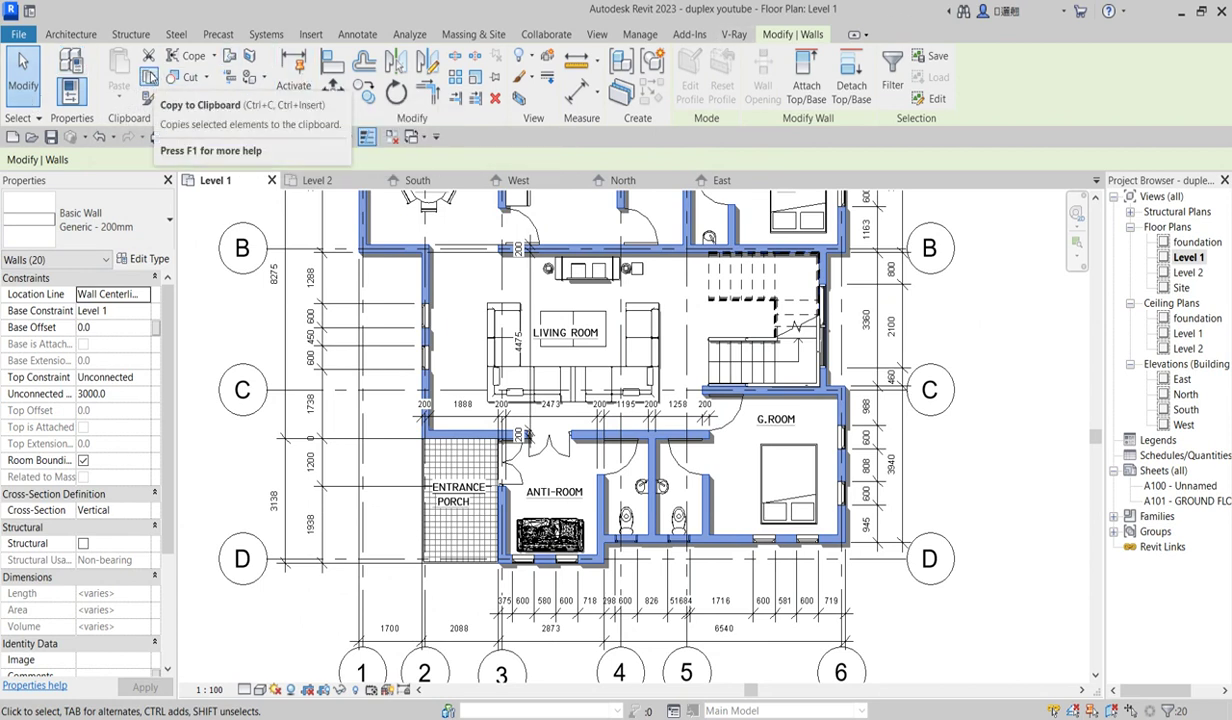
{"action": "left_click", "coordinate": [149, 77]}
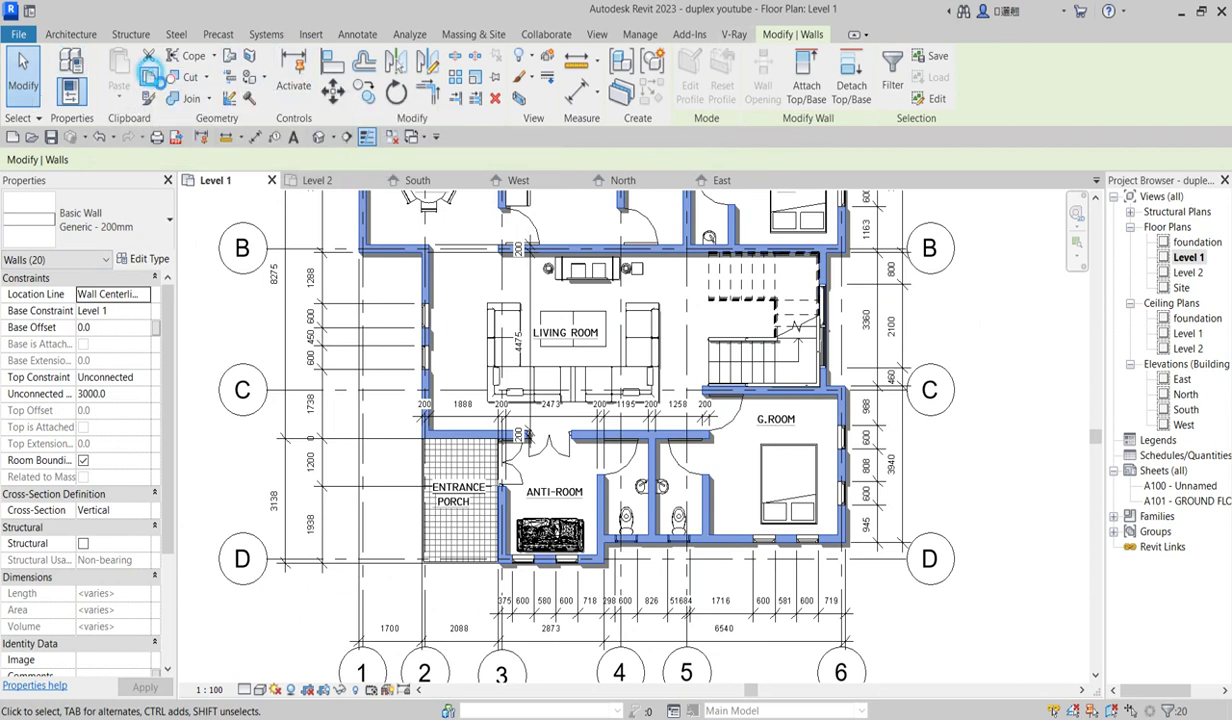
{"action": "double_click", "coordinate": [1196, 242]}
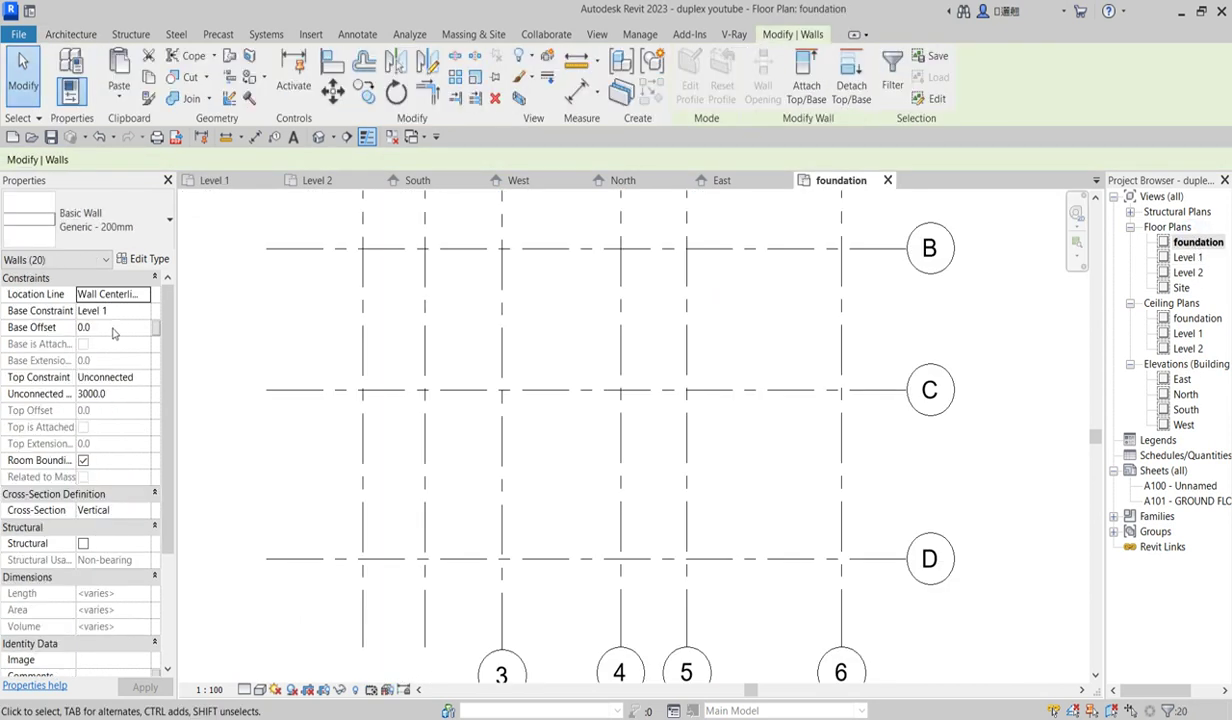
Paste the walls aligned to the foundation view and give them an unconnected height of 800
{"action": "left_click", "coordinate": [116, 102]}
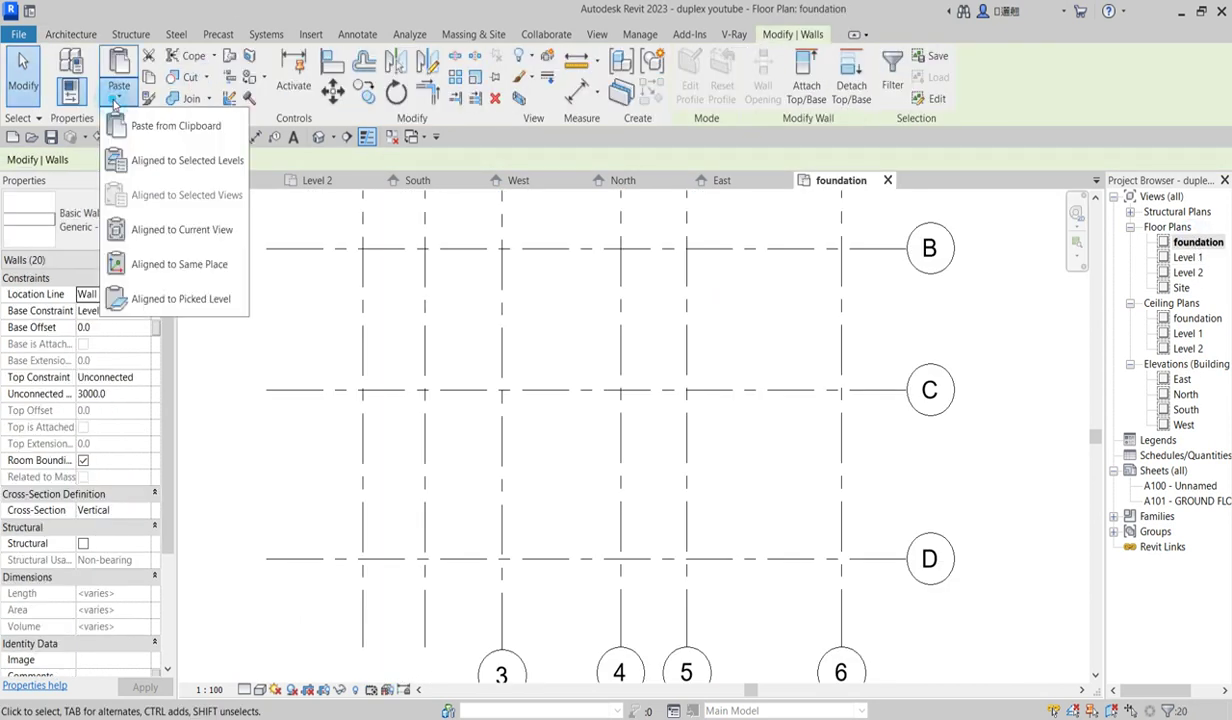
{"action": "left_click", "coordinate": [171, 233]}
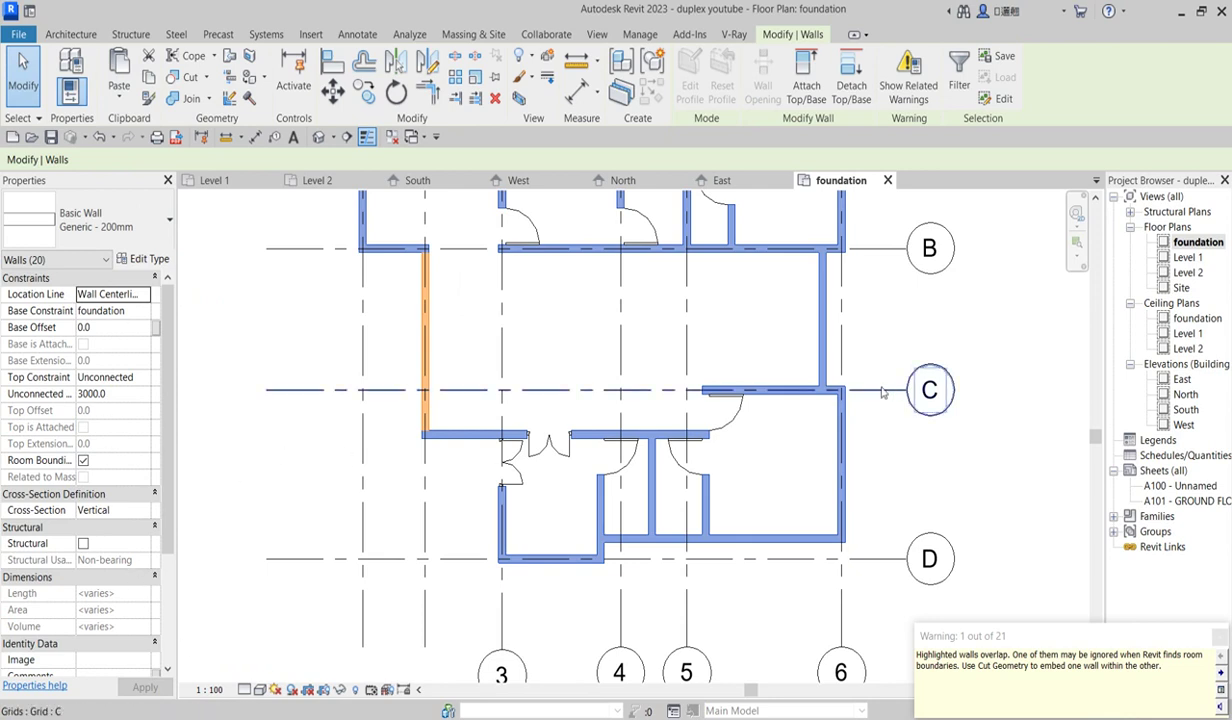
{"action": "scroll", "coordinate": [470, 500], "scroll_direction": "down", "scroll_amount": 3}
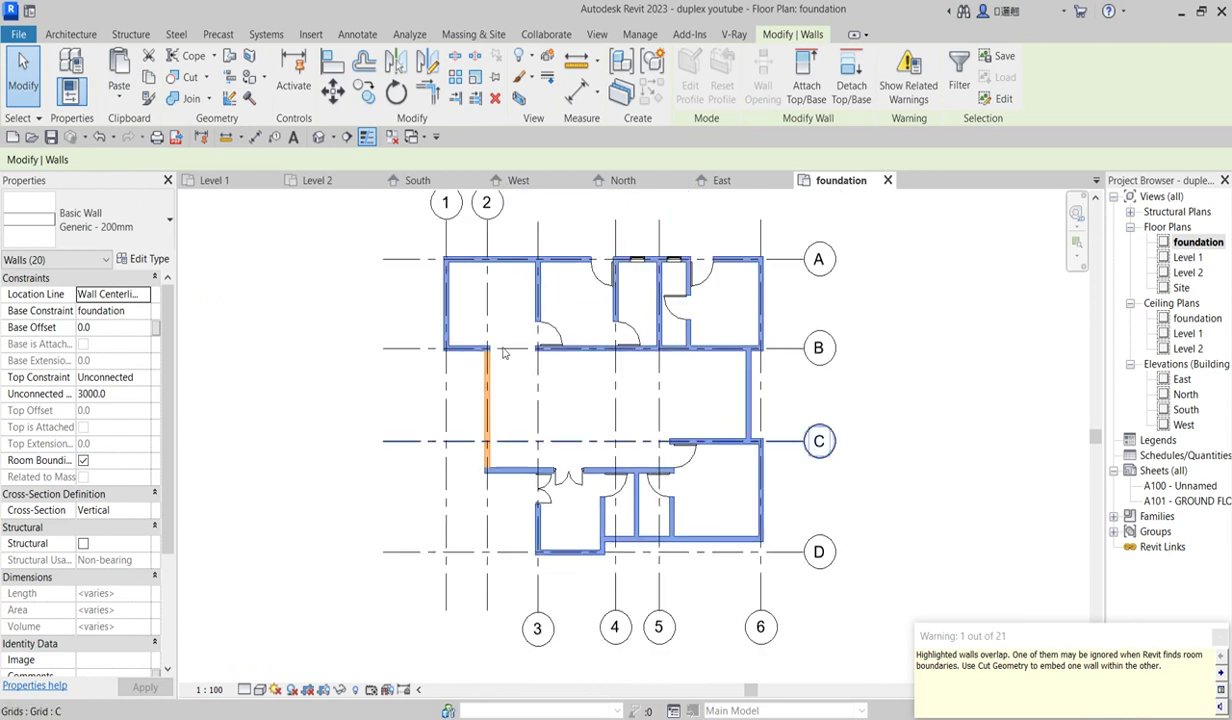
{"action": "scroll", "coordinate": [480, 258], "scroll_direction": "up", "scroll_amount": 3}
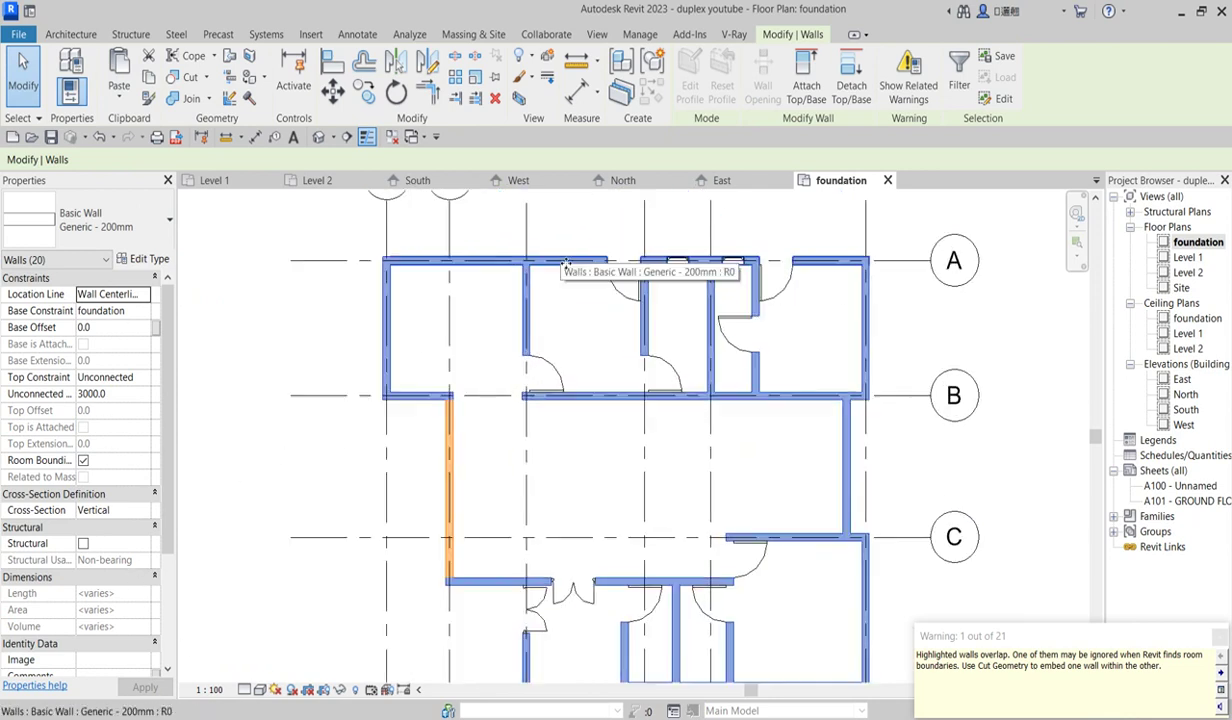
{"action": "left_click", "coordinate": [126, 396]}
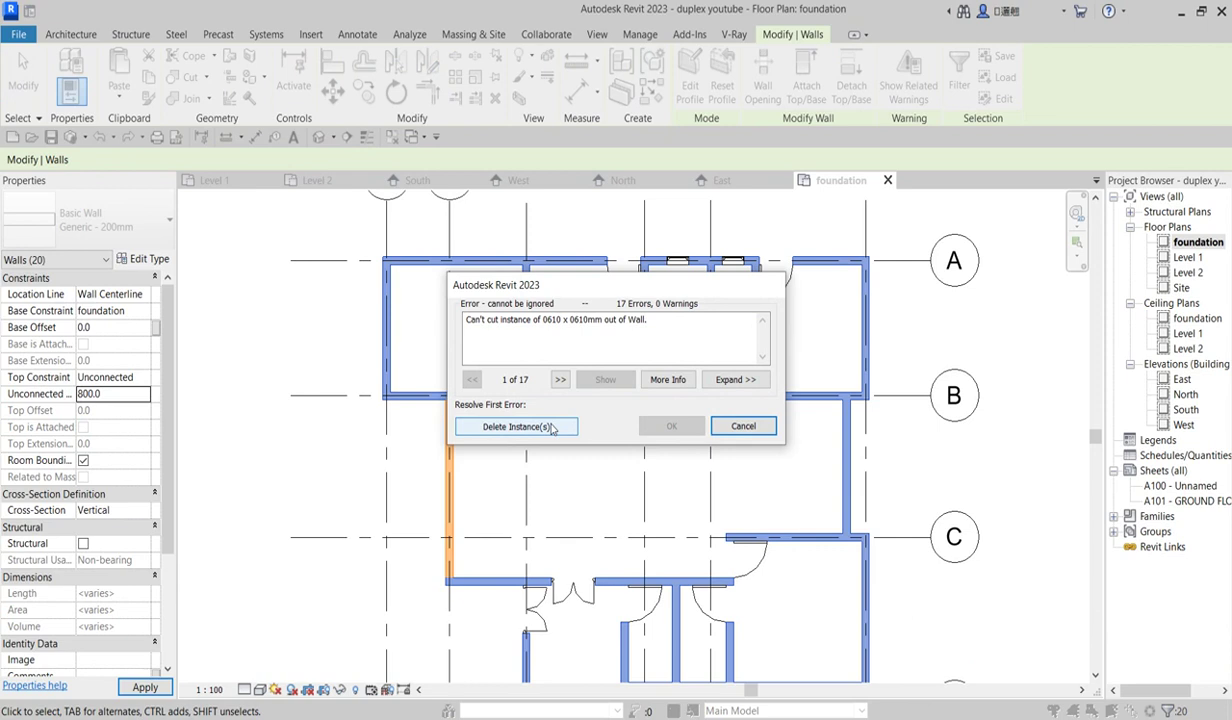
Delete the uncuttable doors and every instance of the top-room door type
{"action": "left_click", "coordinate": [550, 427]}
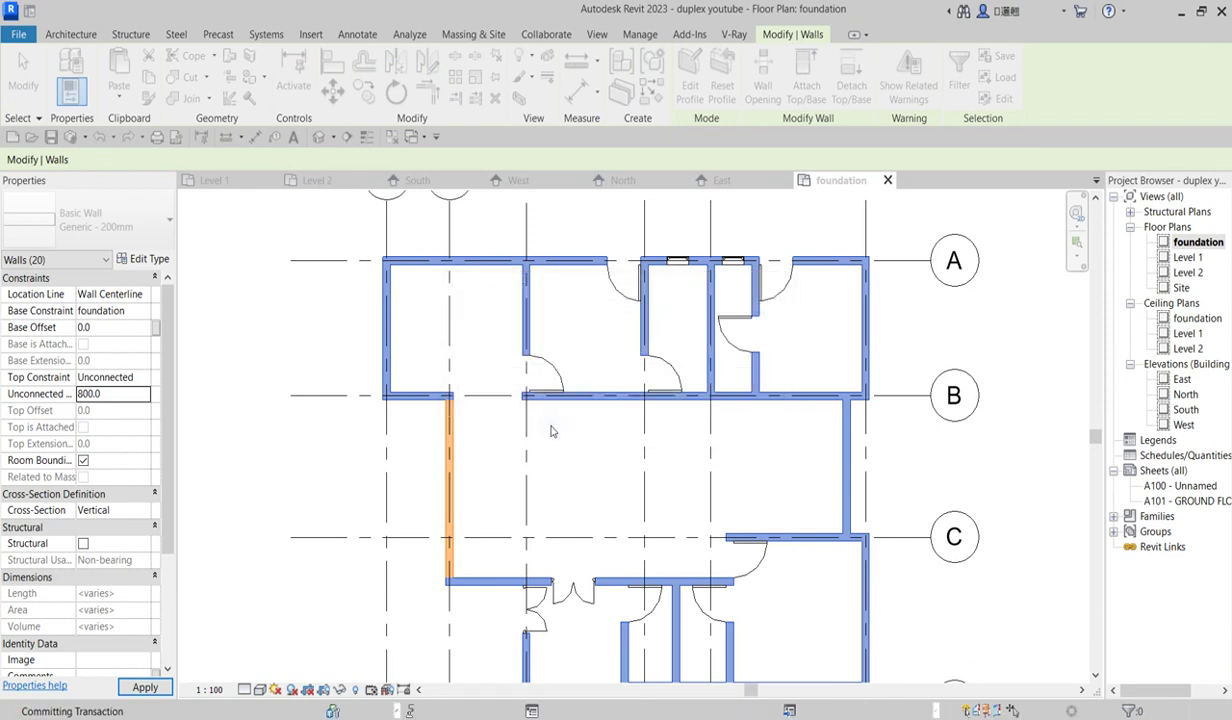
{"action": "left_click", "coordinate": [616, 325]}
{"action": "left_click", "coordinate": [612, 300]}
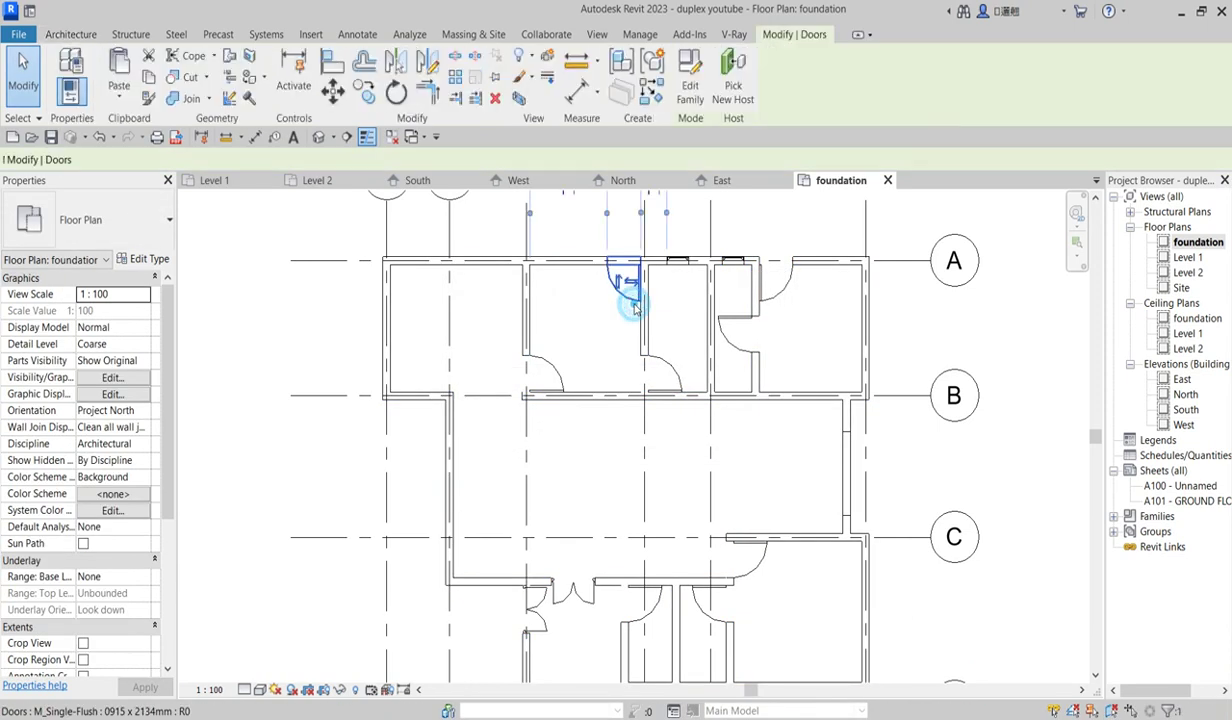
{"action": "right_click", "coordinate": [620, 298]}
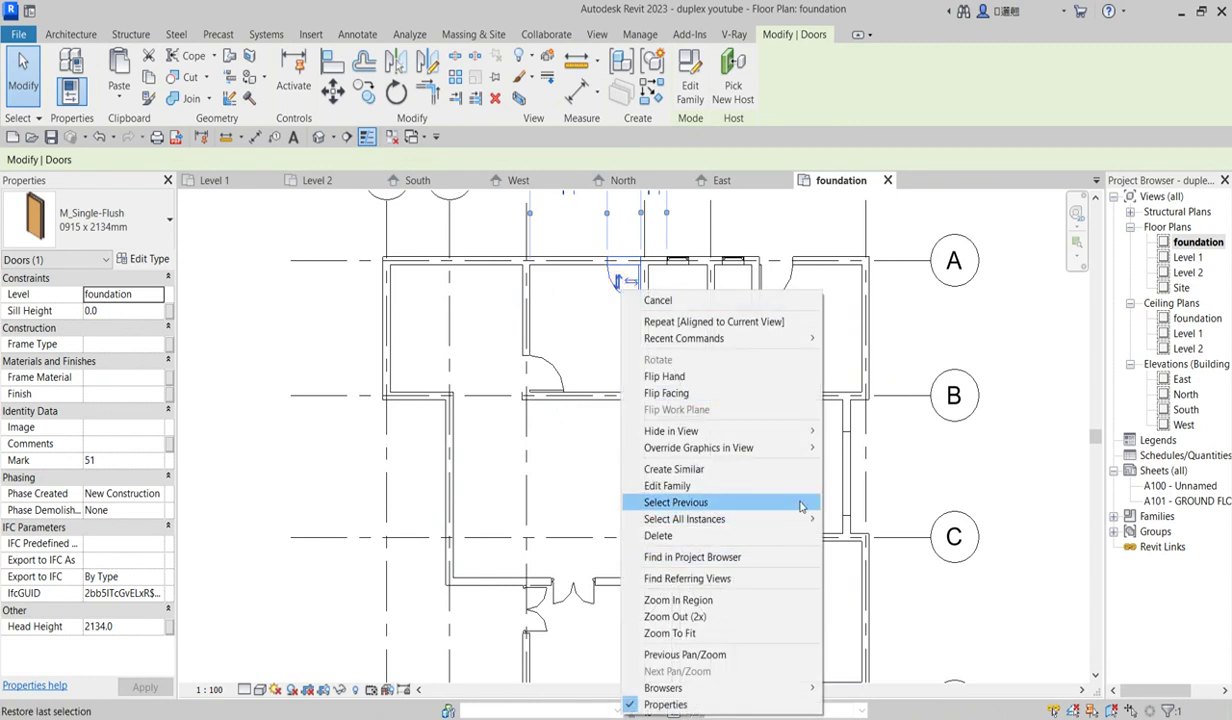
{"action": "mouse_move", "coordinate": [790, 519]}
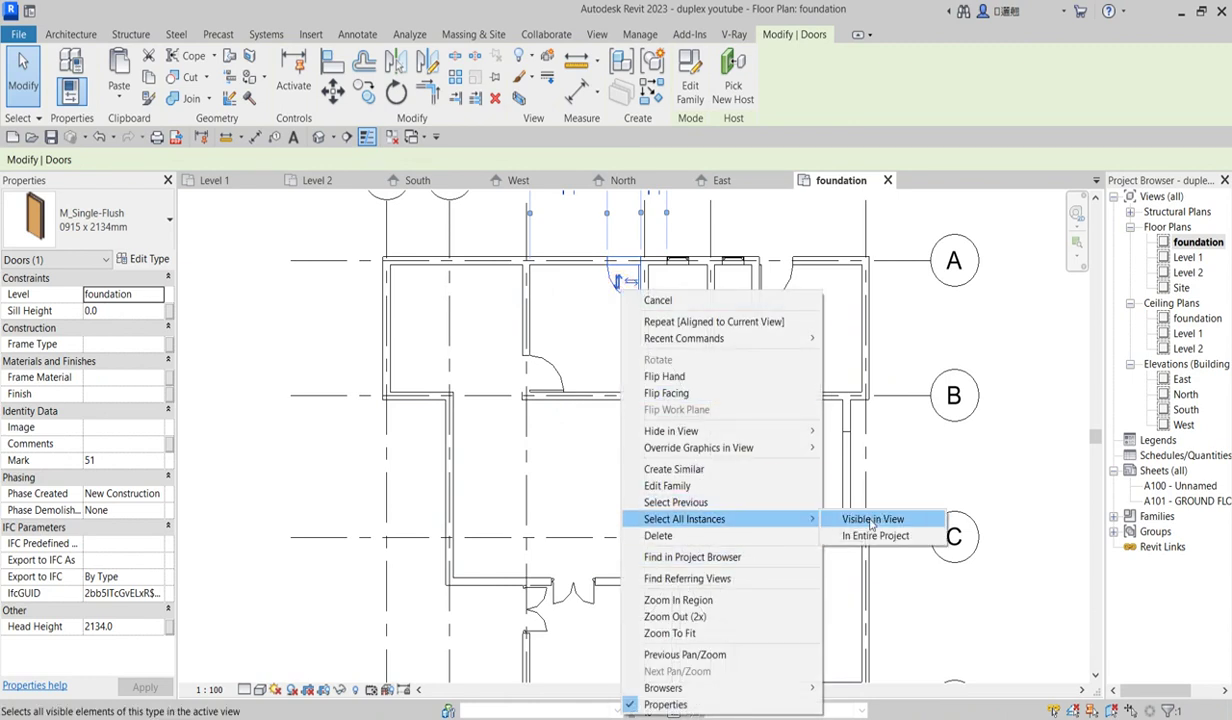
{"action": "left_click", "coordinate": [870, 520]}
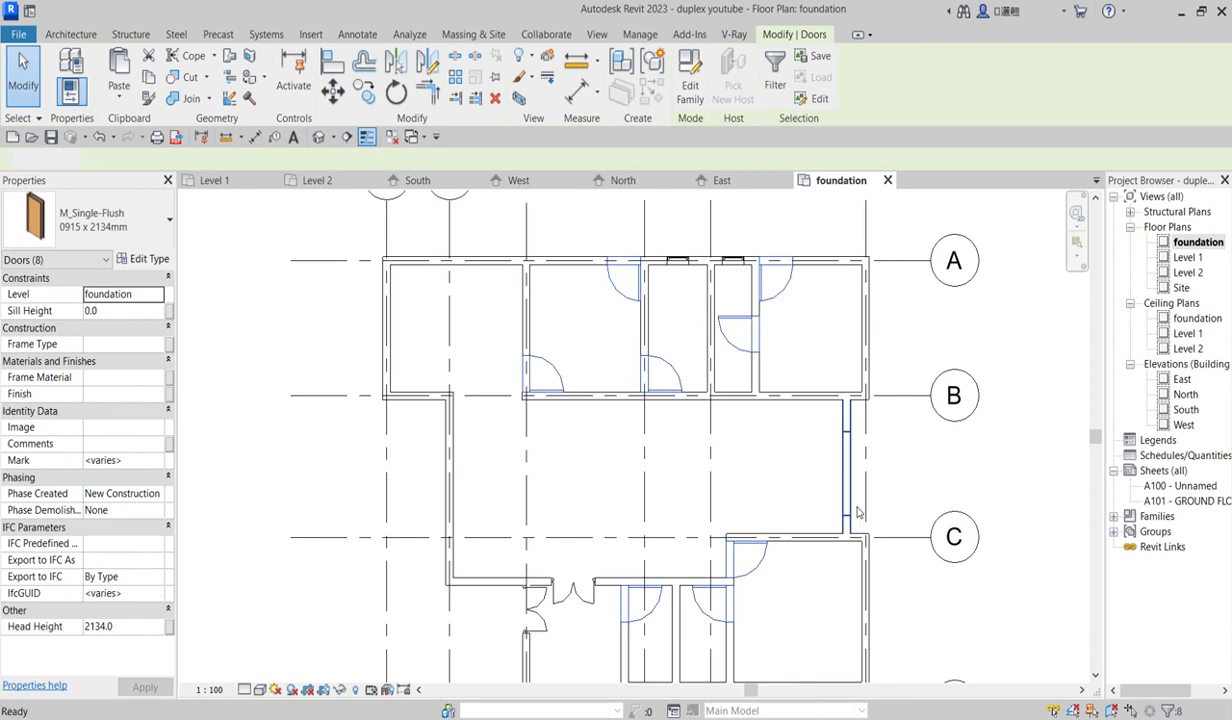
{"action": "key", "text": "Escape"}
{"action": "scroll", "coordinate": [530, 507], "scroll_direction": "down", "scroll_amount": 3}
{"action": "scroll", "coordinate": [576, 612], "scroll_direction": "up", "scroll_amount": 3}
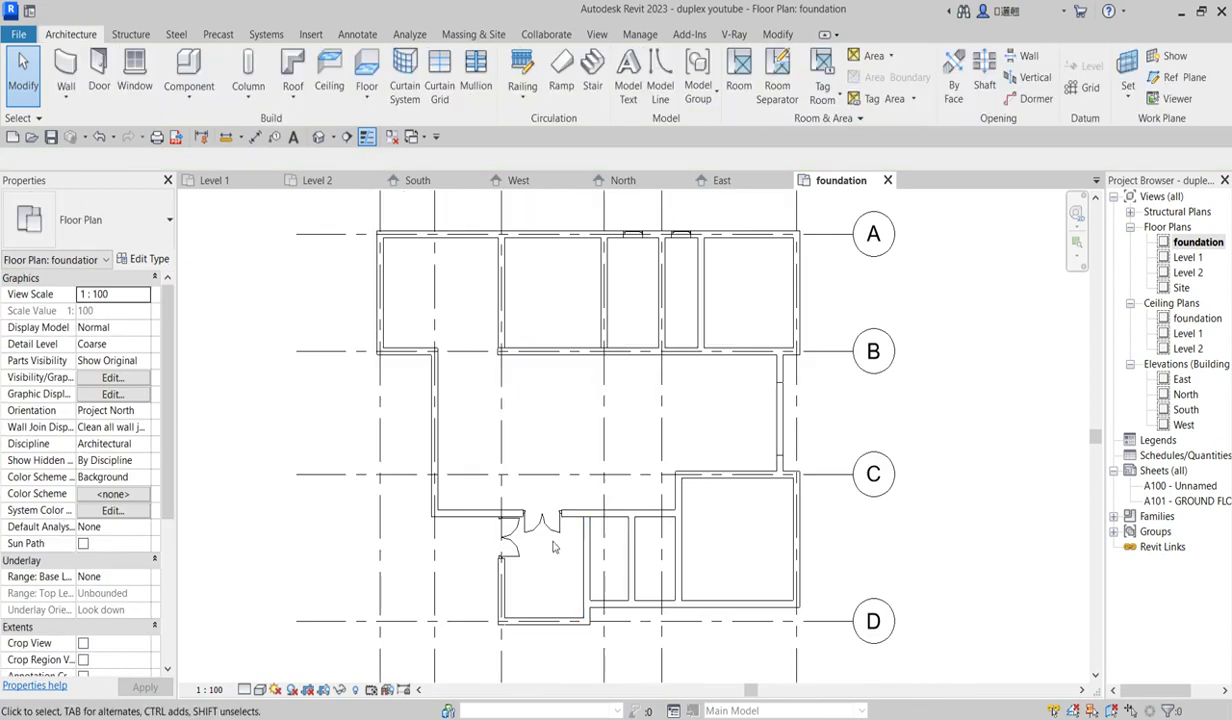
Delete the remaining door on the left wall
{"action": "left_click", "coordinate": [530, 520]}
{"action": "left_click", "coordinate": [545, 459]}
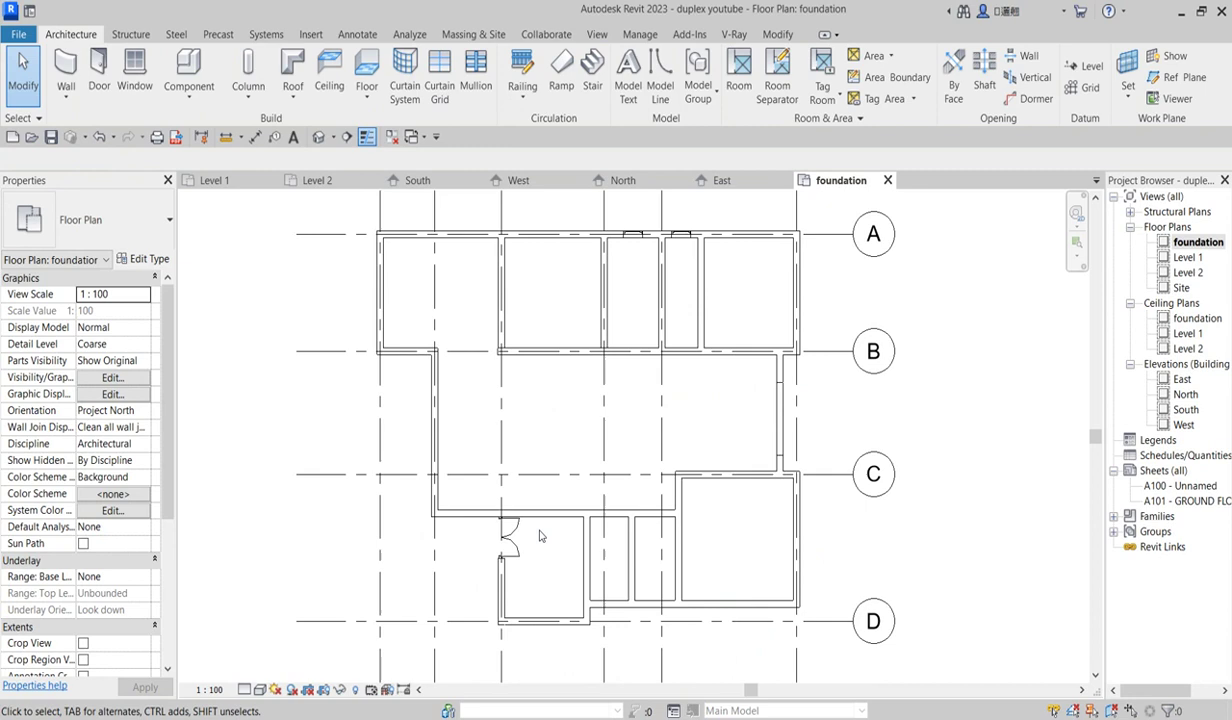
{"action": "left_click", "coordinate": [514, 535]}
{"action": "key", "text": "Delete"}
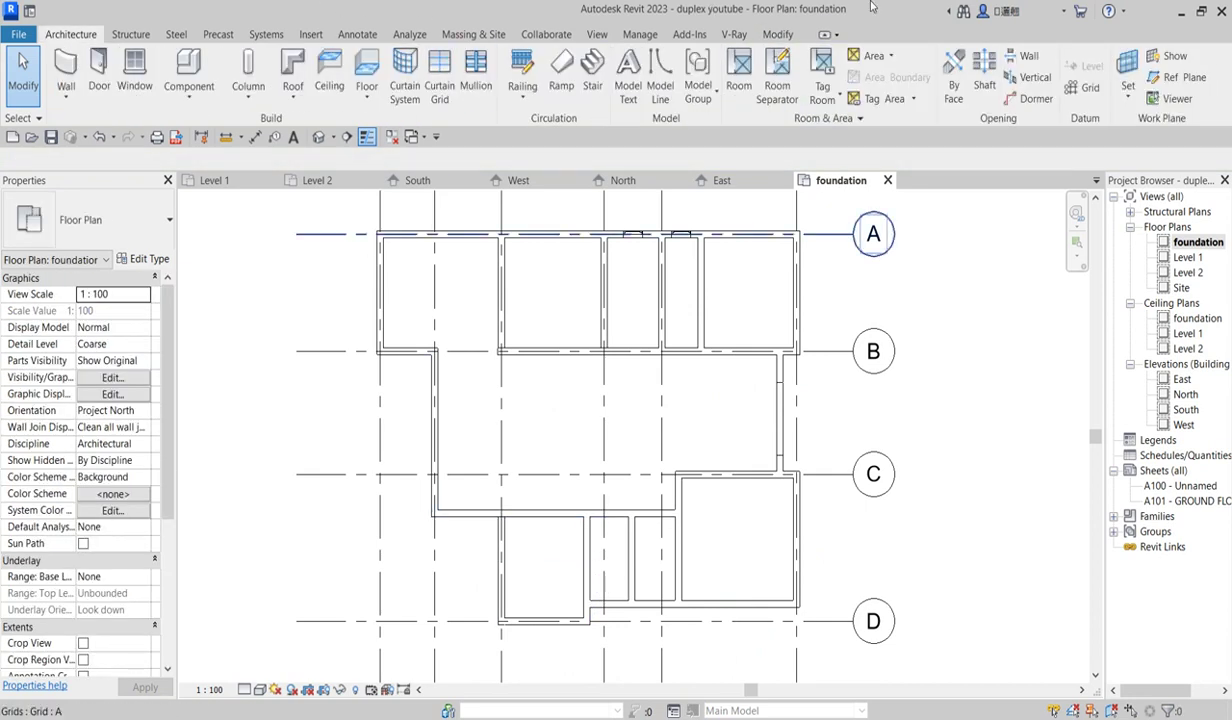
Trim the left and bottom foundation walls into a closed corner
{"action": "left_click", "coordinate": [778, 36]}
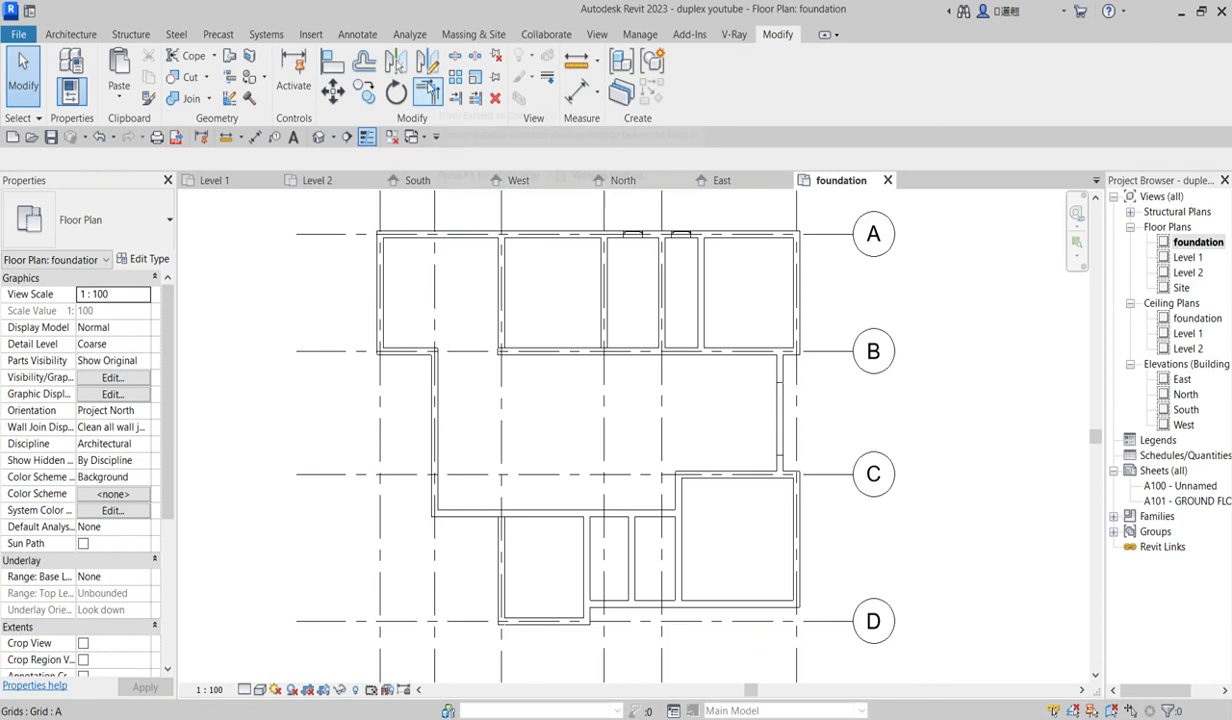
{"action": "left_click", "coordinate": [428, 90]}
{"action": "left_click", "coordinate": [431, 460]}
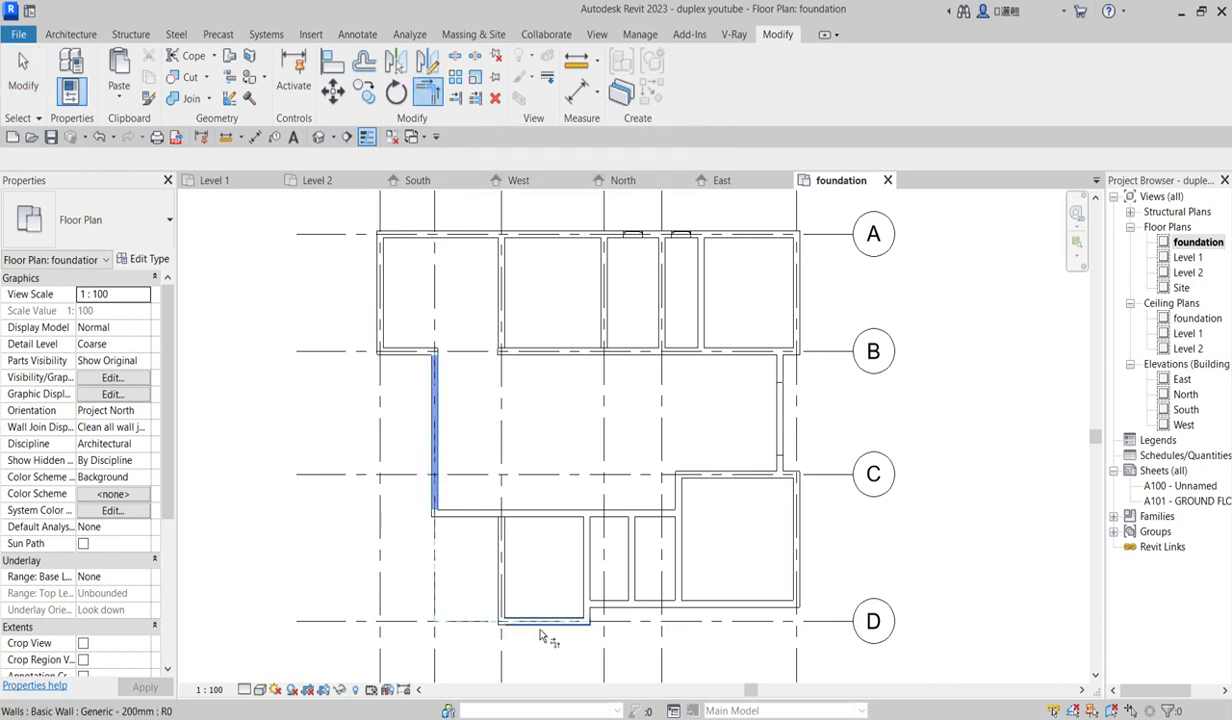
{"action": "left_click", "coordinate": [540, 632]}
{"action": "scroll", "coordinate": [522, 500], "scroll_direction": "down", "scroll_amount": 3}
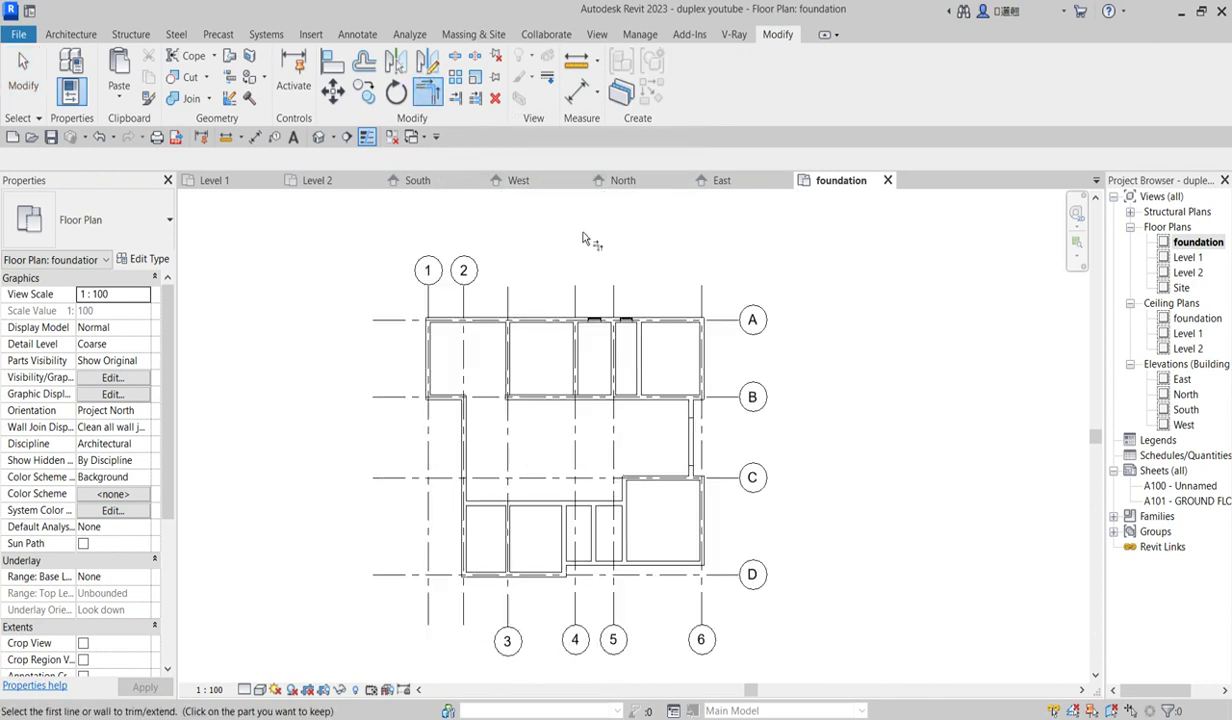
{"action": "right_click", "coordinate": [723, 239]}
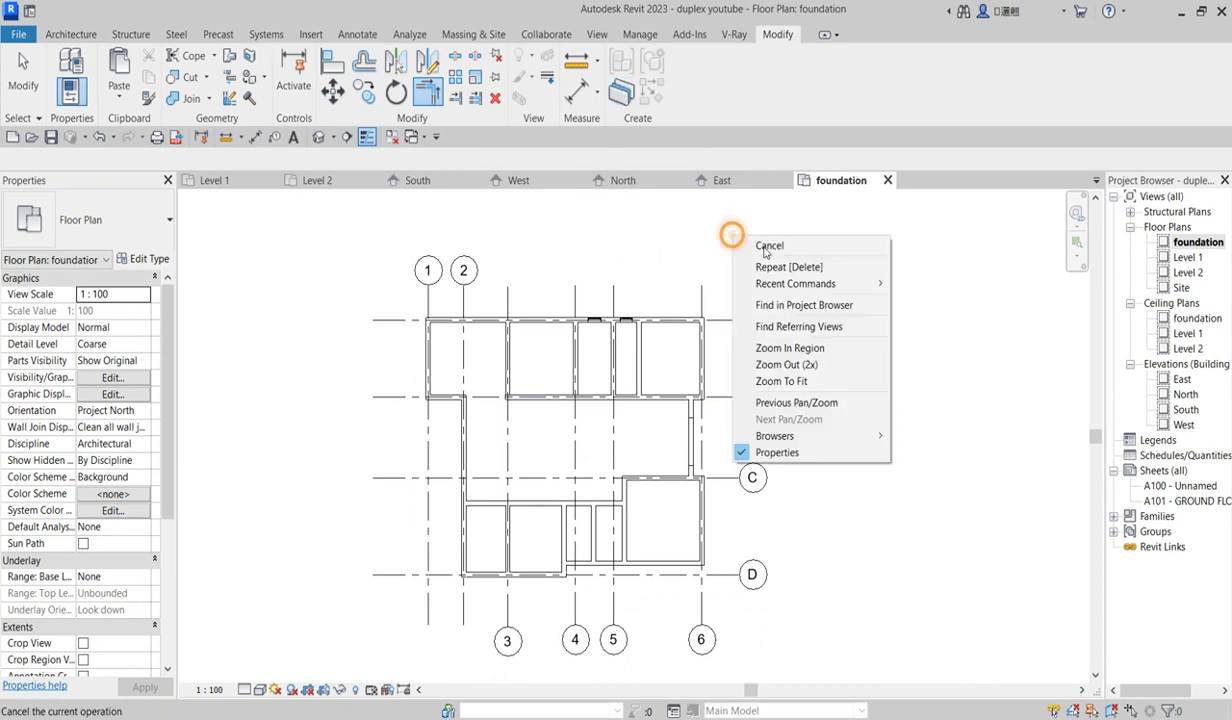
{"action": "left_click", "coordinate": [745, 241]}
{"action": "right_click", "coordinate": [720, 240]}
{"action": "left_click", "coordinate": [775, 243]}
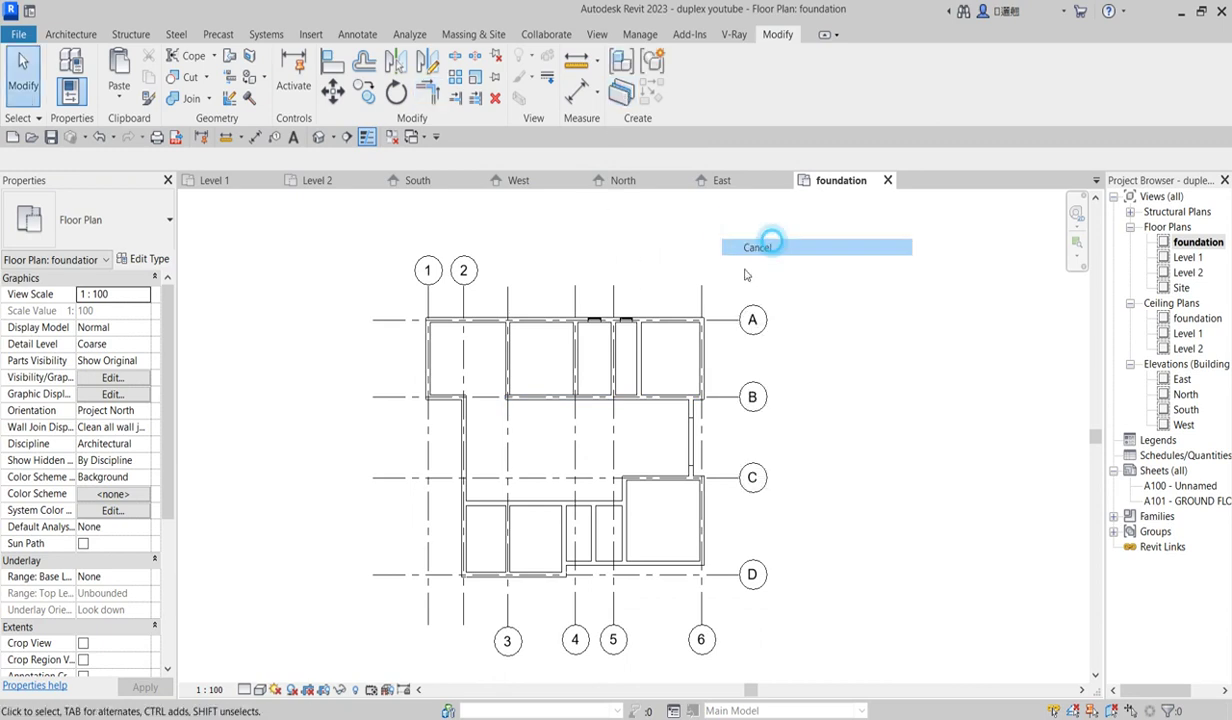
{"action": "scroll", "coordinate": [647, 330], "scroll_direction": "up", "scroll_amount": 3}
Delete the two double-hung windows on grid A
{"action": "left_click", "coordinate": [626, 320]}
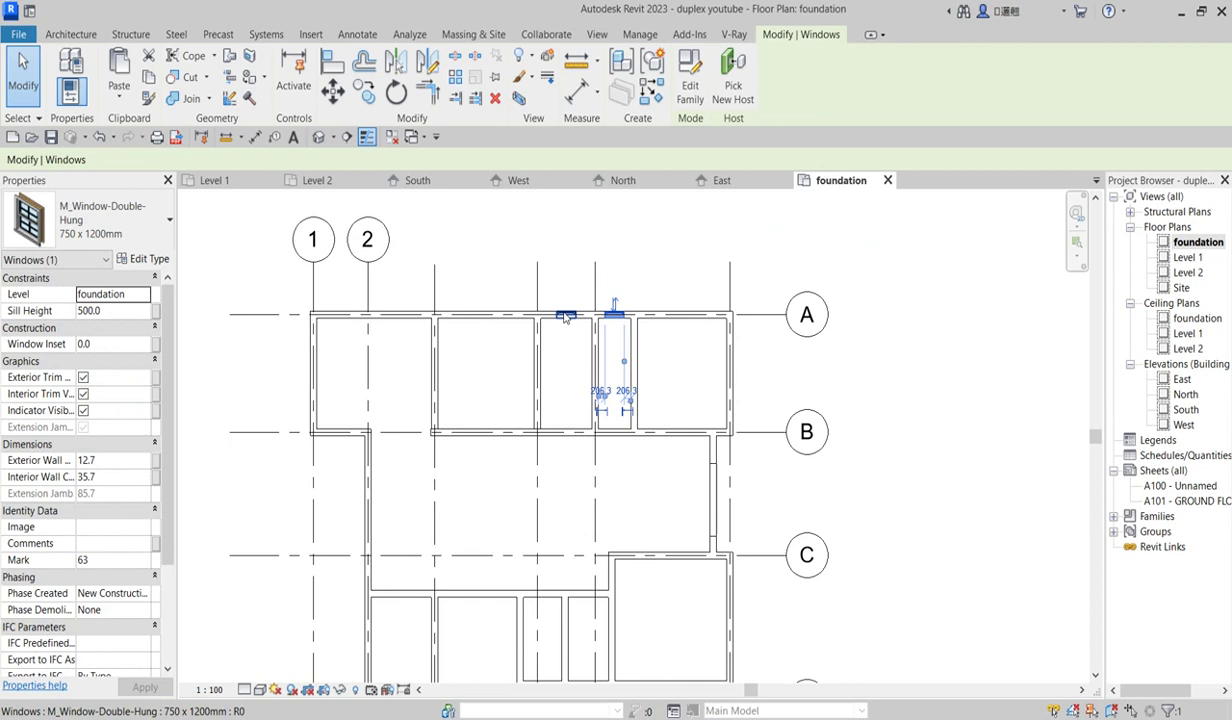
{"action": "left_click", "coordinate": [565, 314], "text": "ctrl"}
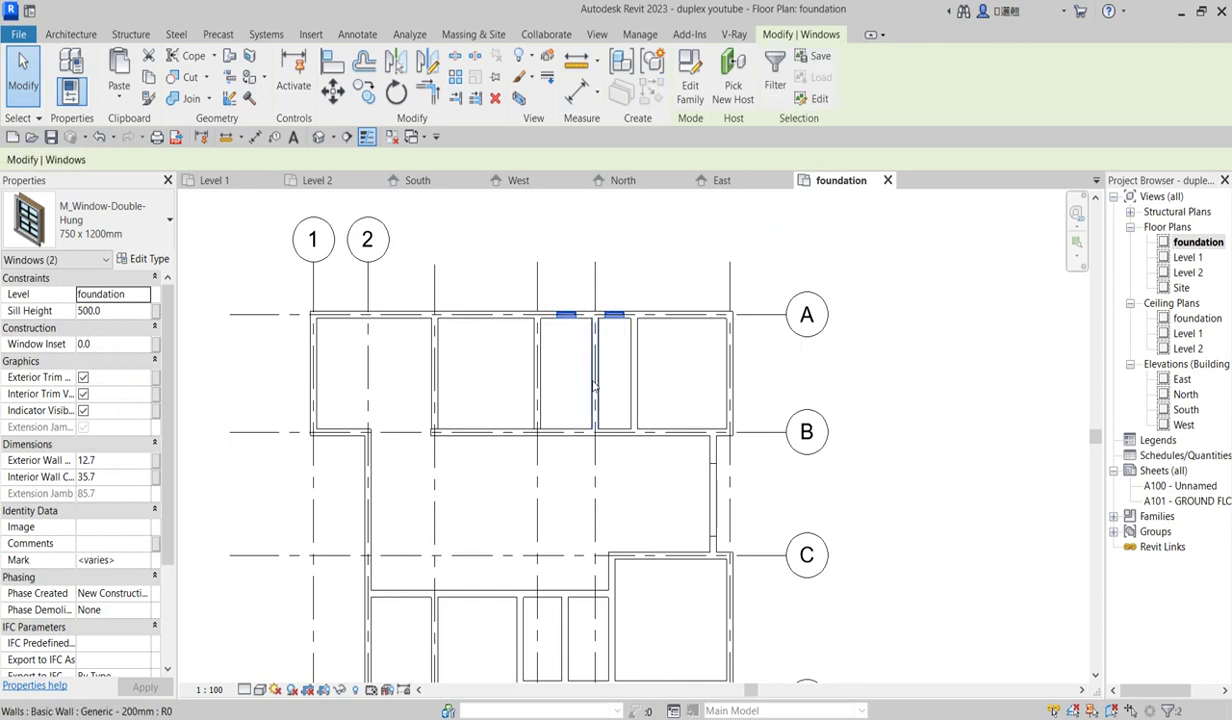
{"action": "key", "text": "Escape"}
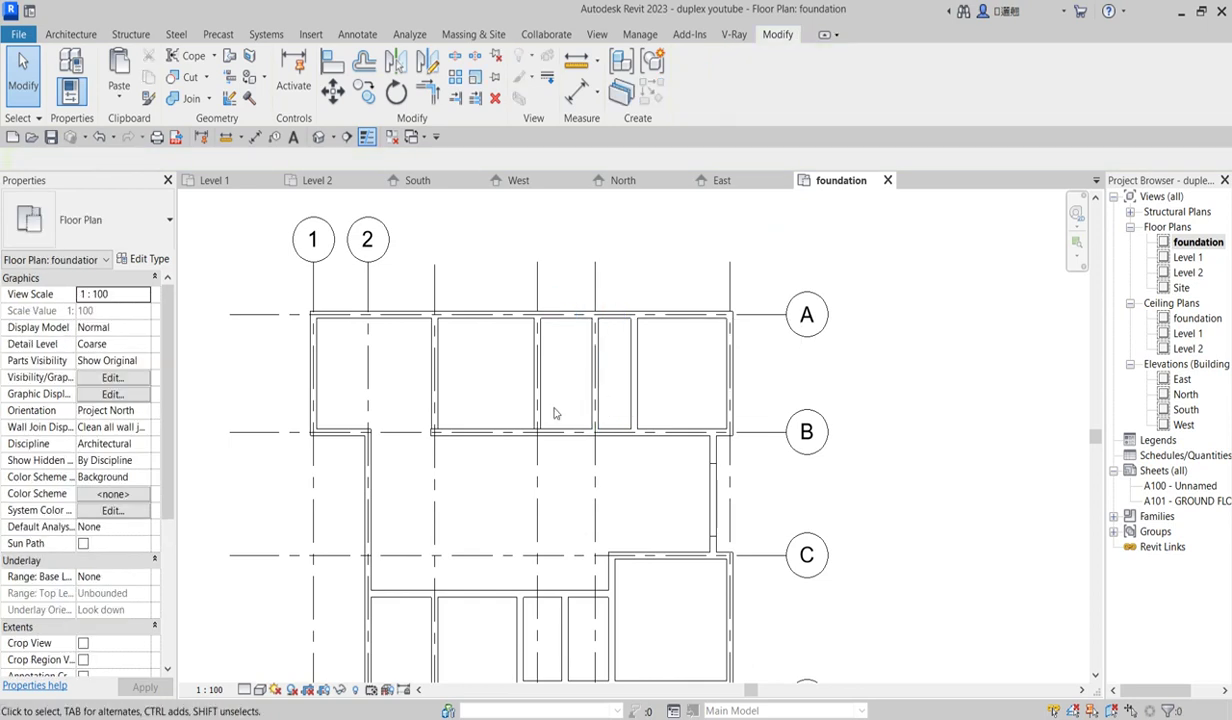
{"action": "scroll", "coordinate": [560, 412], "scroll_direction": "down", "scroll_amount": 3}
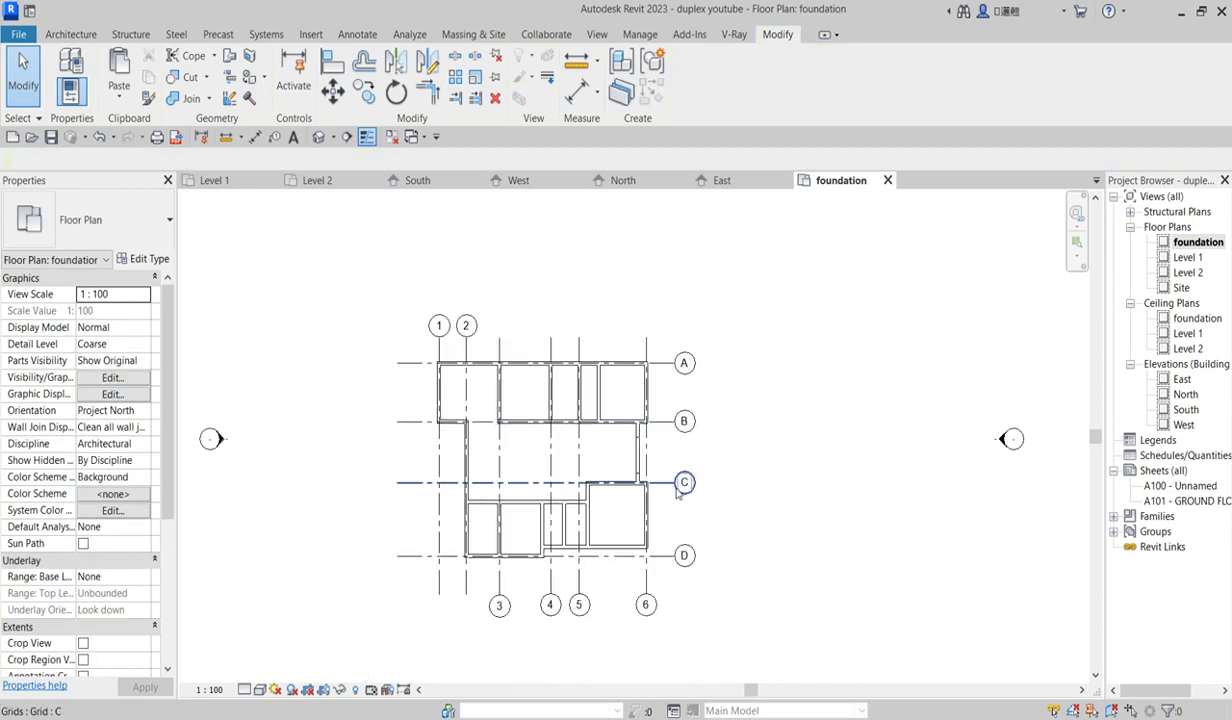
Look through the South and then West elevations to see the foundation walls below Level 1
{"action": "double_click", "coordinate": [1186, 410]}
{"action": "scroll", "coordinate": [470, 590], "scroll_direction": "down", "scroll_amount": 3}
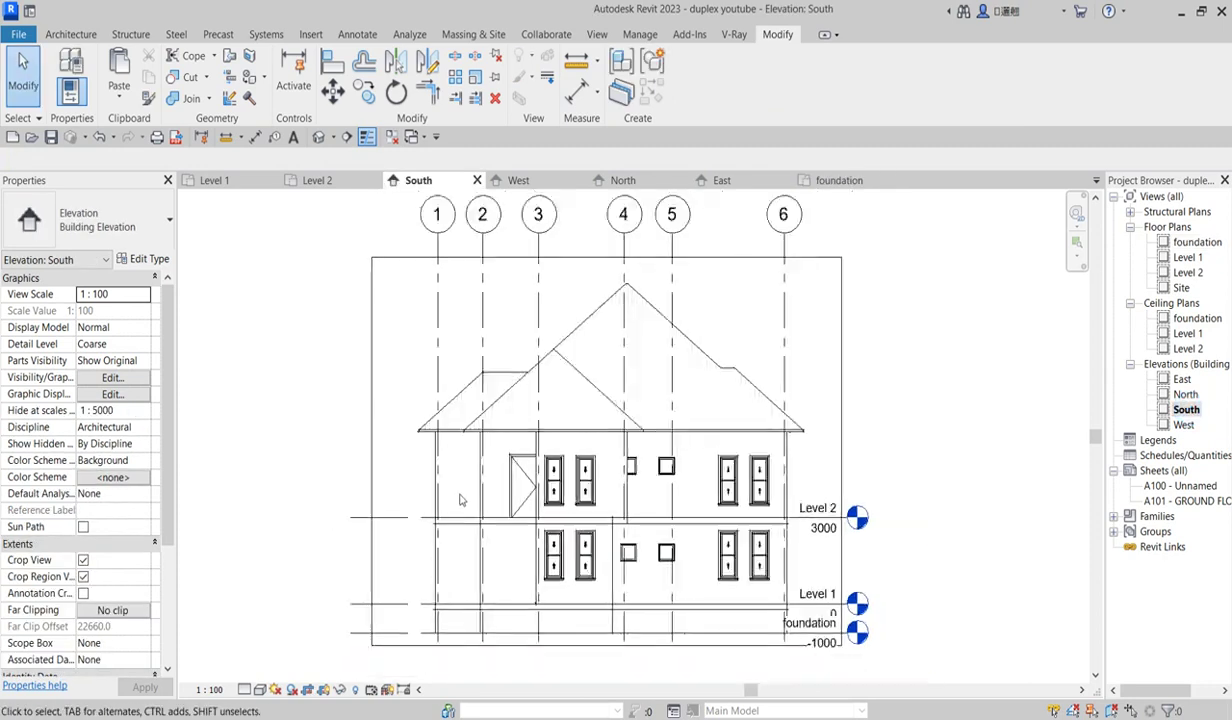
{"action": "scroll", "coordinate": [470, 590], "scroll_direction": "up", "scroll_amount": 2}
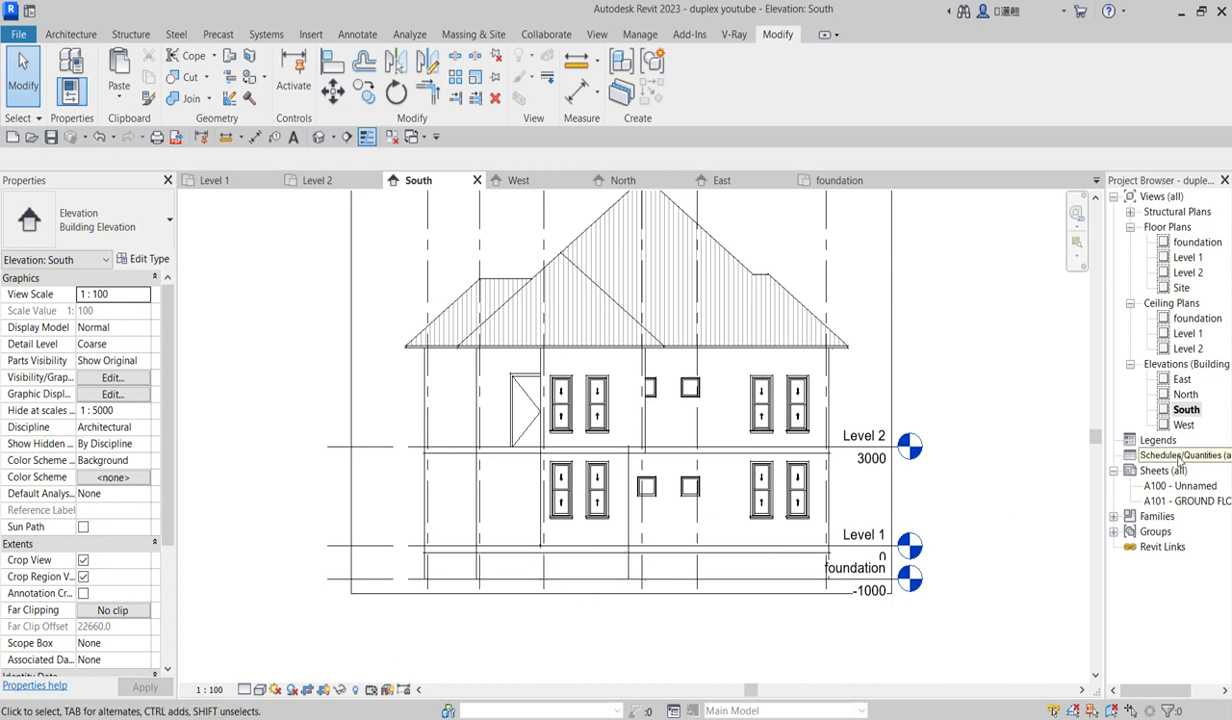
{"action": "double_click", "coordinate": [1185, 426]}
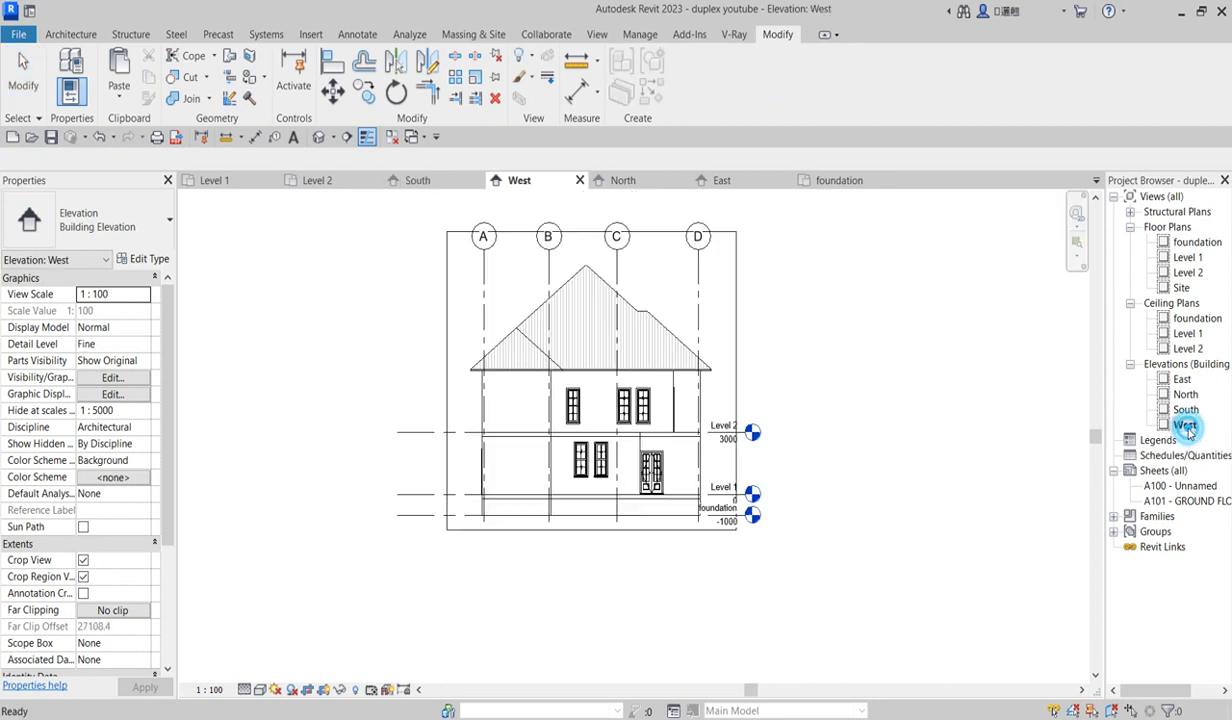
{"action": "scroll", "coordinate": [618, 513], "scroll_direction": "up", "scroll_amount": 2}
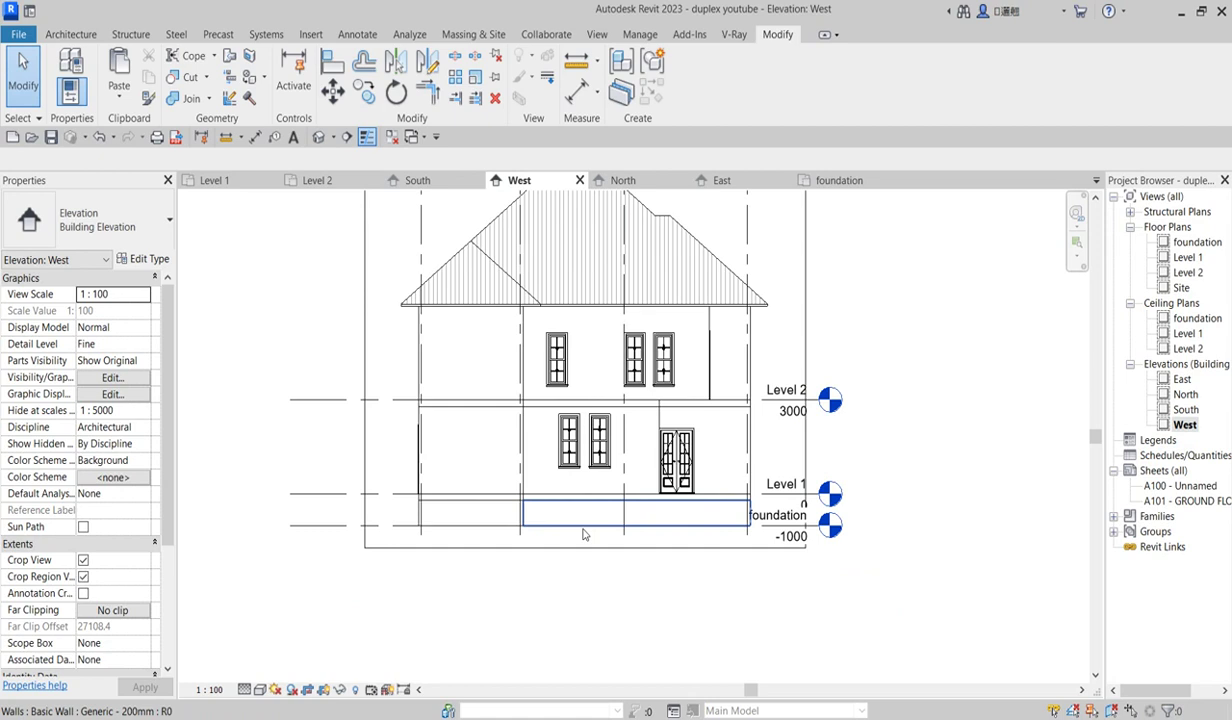
{"action": "scroll", "coordinate": [794, 549], "scroll_direction": "down", "scroll_amount": 2}
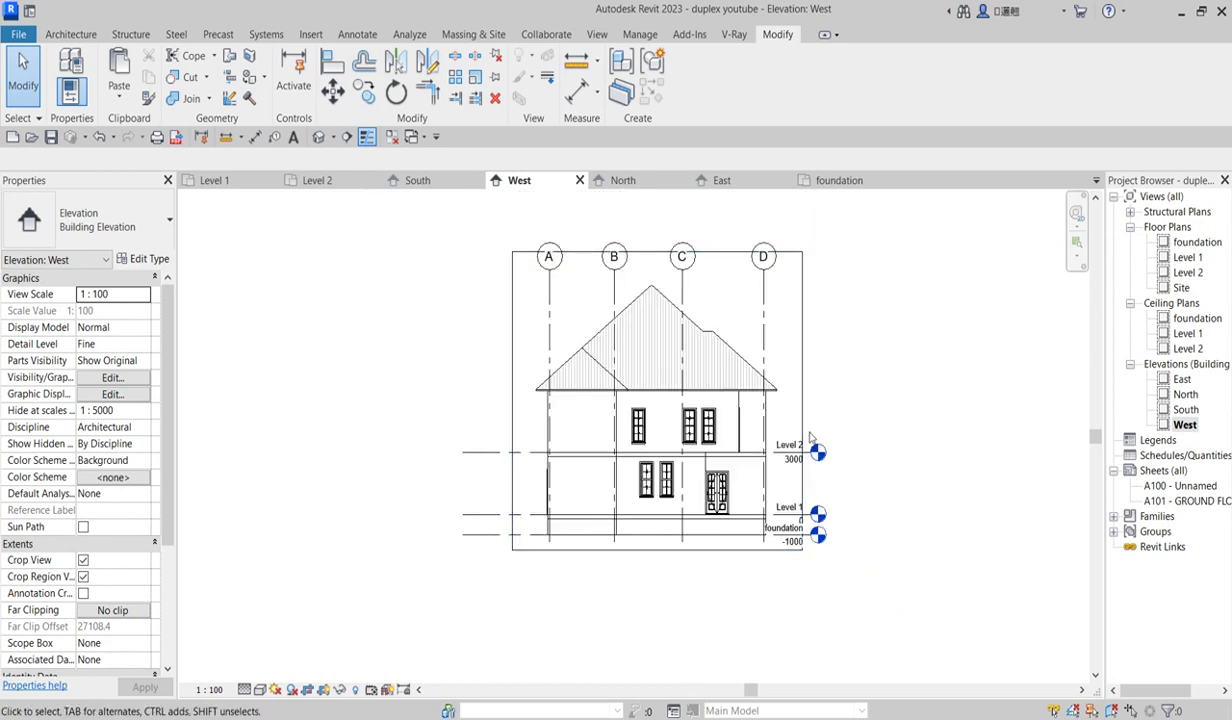
{"action": "scroll", "coordinate": [642, 410], "scroll_direction": "up", "scroll_amount": 3}
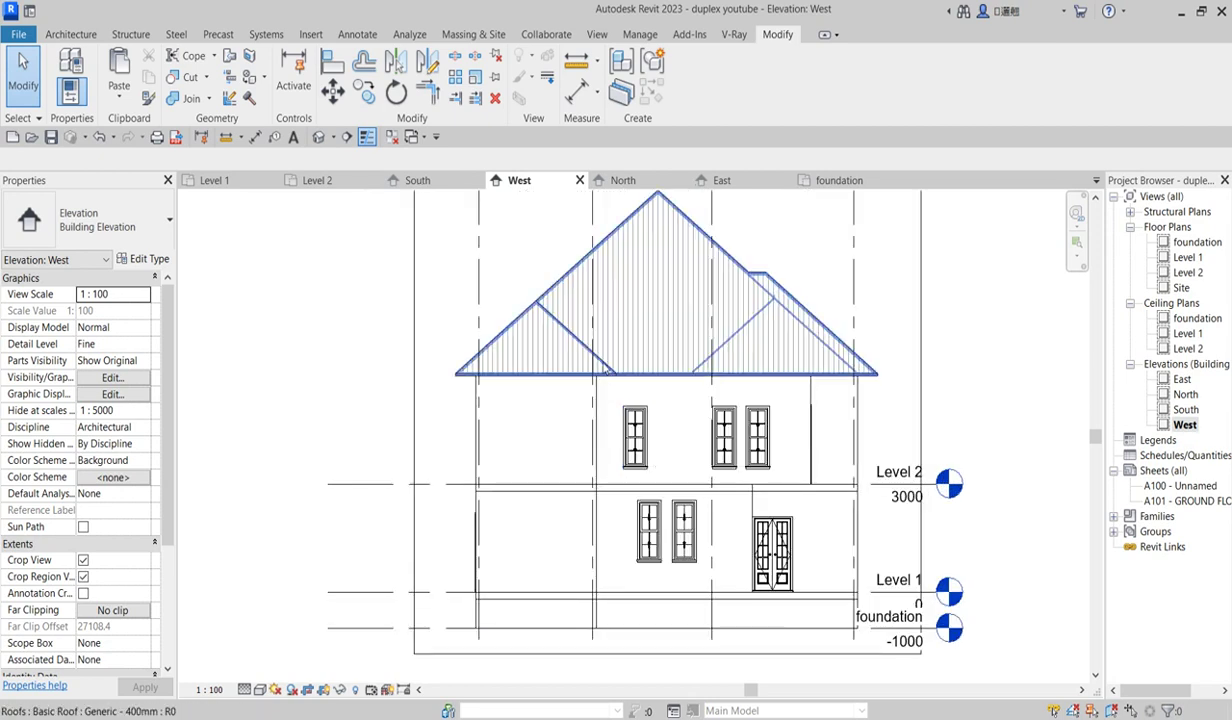
Show the Site plan and zoom around the hatched hip roof over grids A–D and 1–6
{"action": "double_click", "coordinate": [1181, 289]}
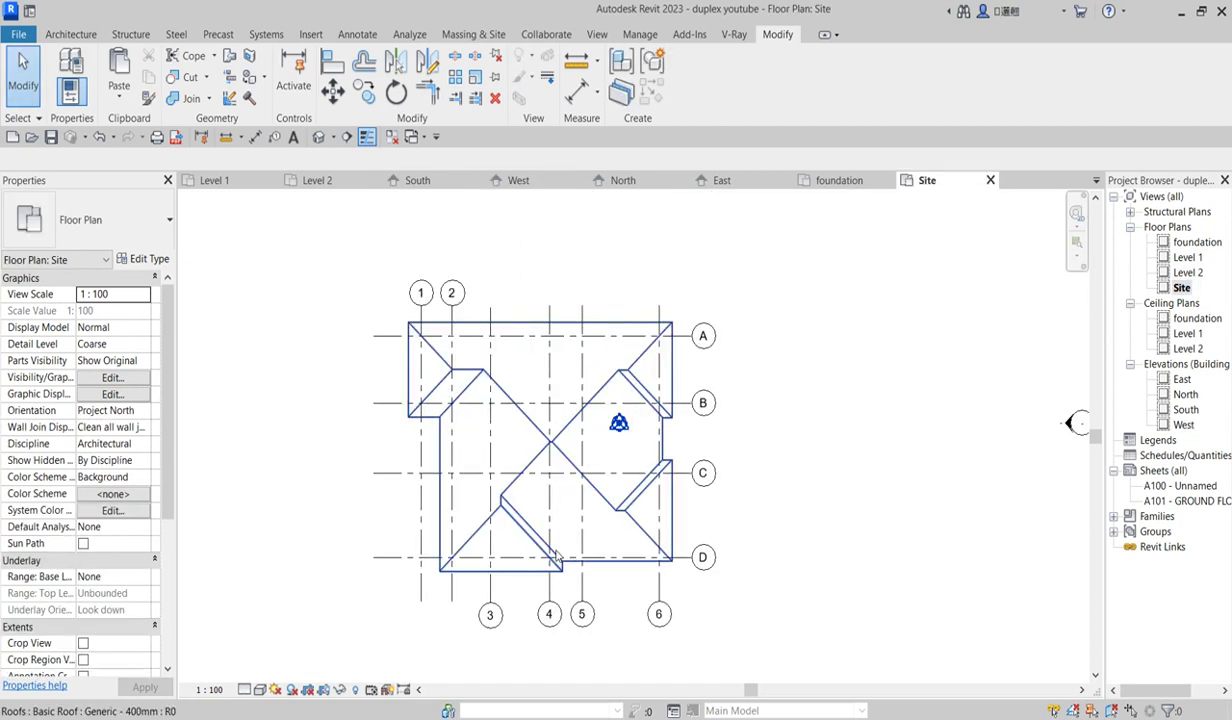
{"action": "scroll", "coordinate": [557, 556], "scroll_direction": "up", "scroll_amount": 3}
{"action": "scroll", "coordinate": [577, 385], "scroll_direction": "down", "scroll_amount": 3}
{"action": "scroll", "coordinate": [638, 487], "scroll_direction": "up", "scroll_amount": 2}
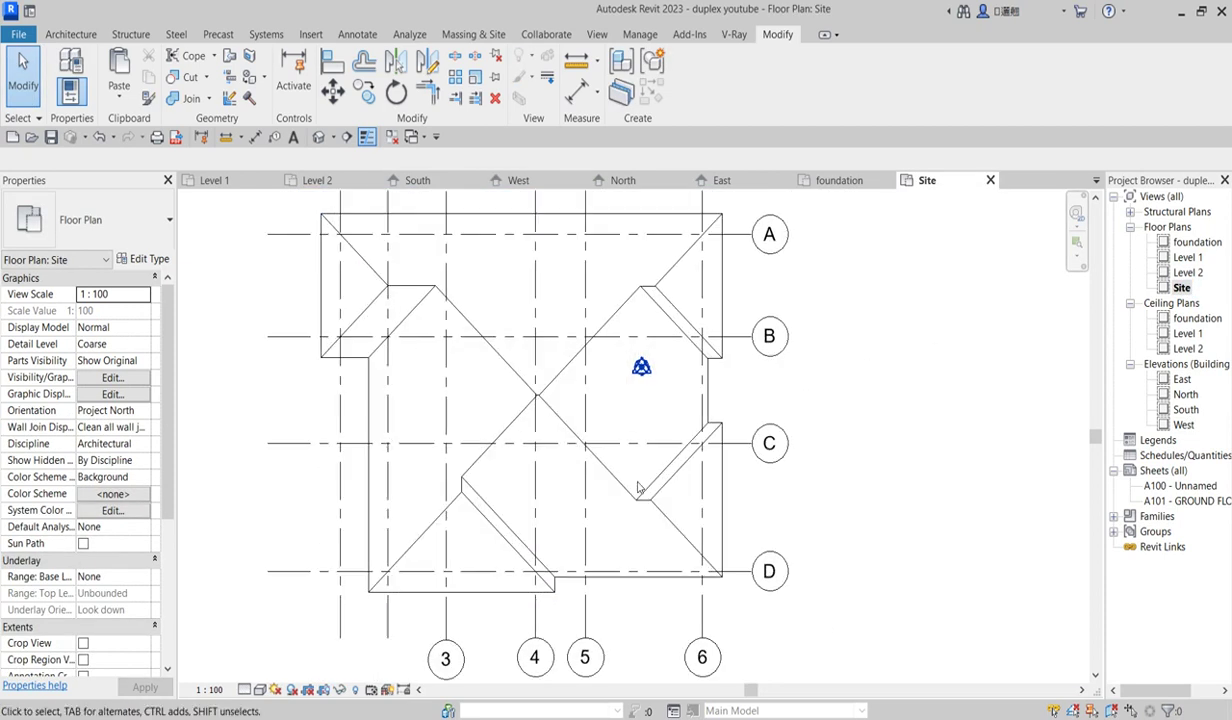
{"action": "scroll", "coordinate": [638, 487], "scroll_direction": "up", "scroll_amount": 3}
{"action": "scroll", "coordinate": [638, 487], "scroll_direction": "down", "scroll_amount": 4}
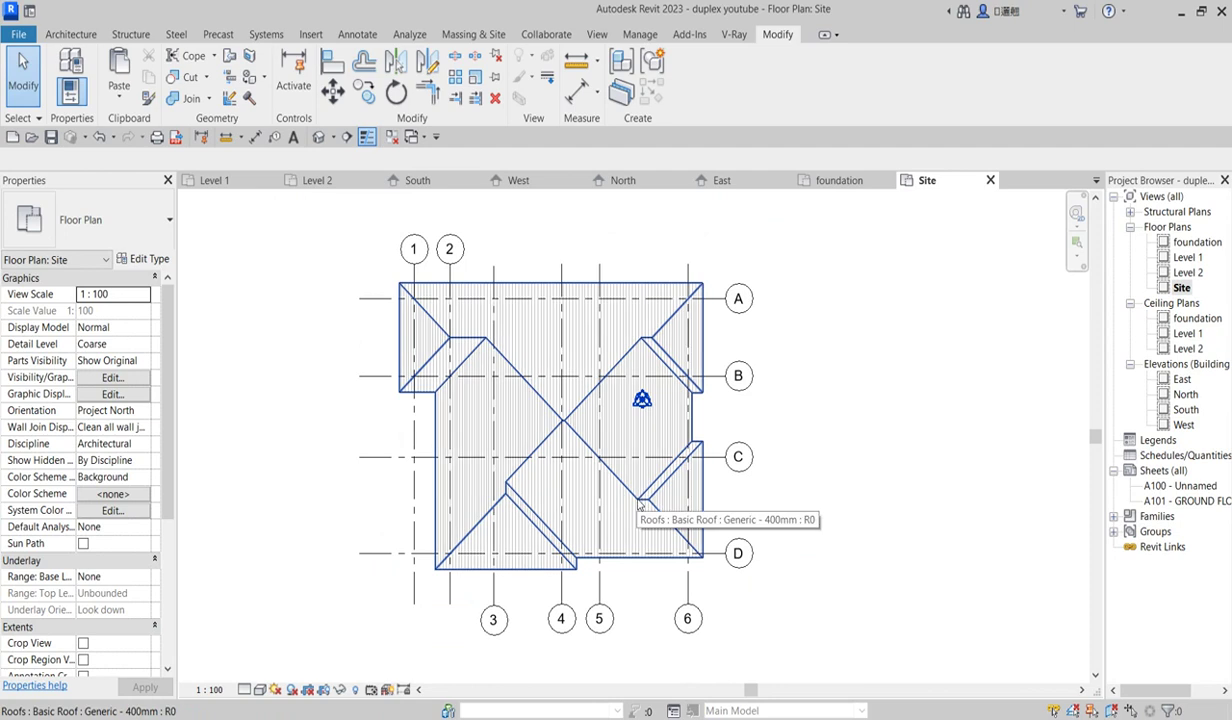
{"action": "scroll", "coordinate": [572, 414], "scroll_direction": "up", "scroll_amount": 2}
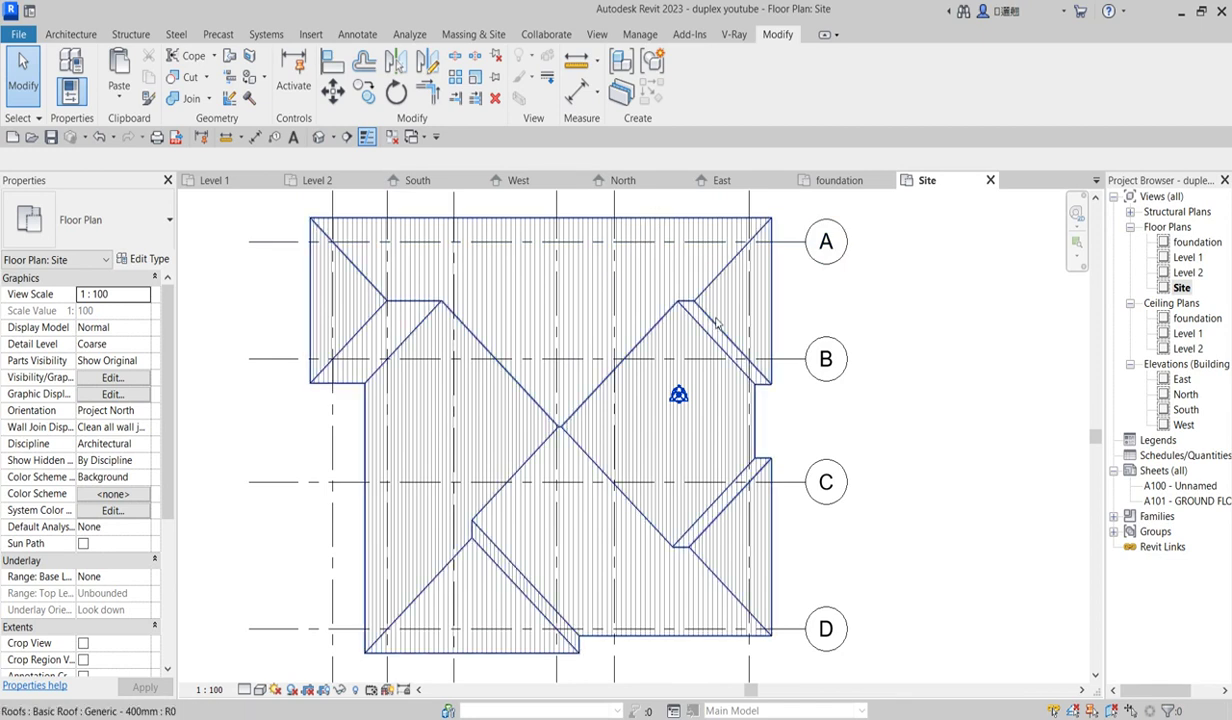
{"action": "scroll", "coordinate": [668, 380], "scroll_direction": "down", "scroll_amount": 2}
{"action": "scroll", "coordinate": [605, 388], "scroll_direction": "up", "scroll_amount": 4}
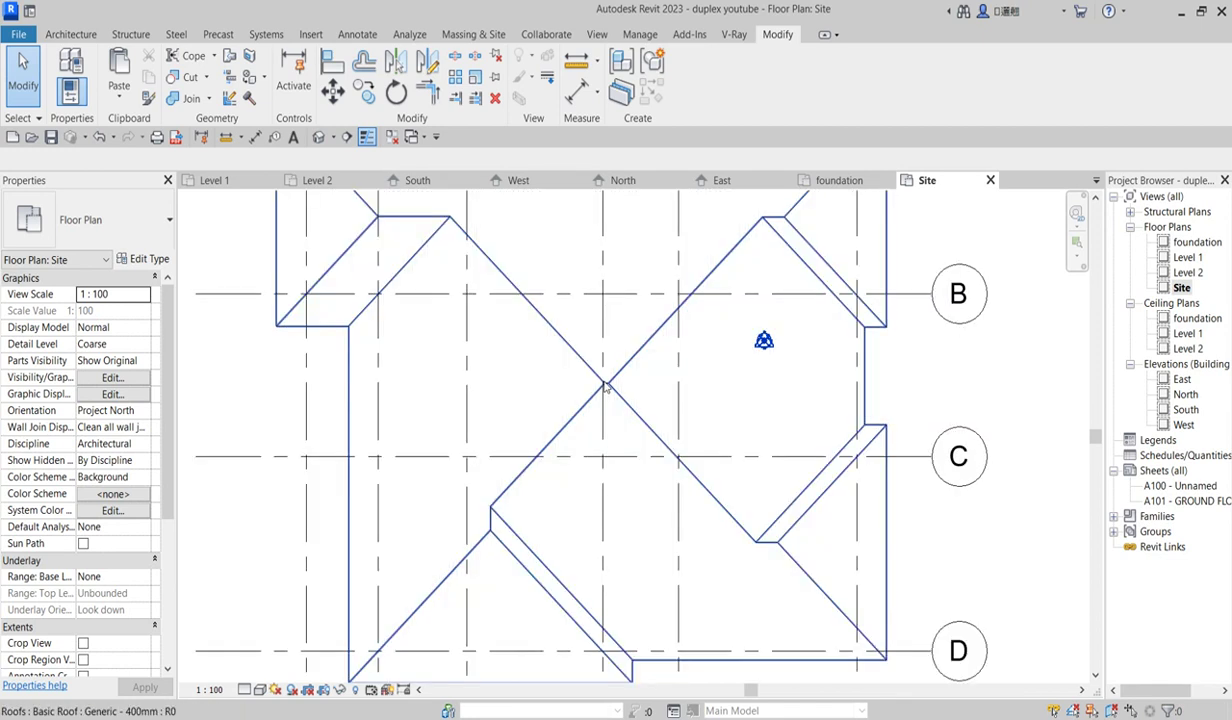
{"action": "scroll", "coordinate": [620, 395], "scroll_direction": "down", "scroll_amount": 3}
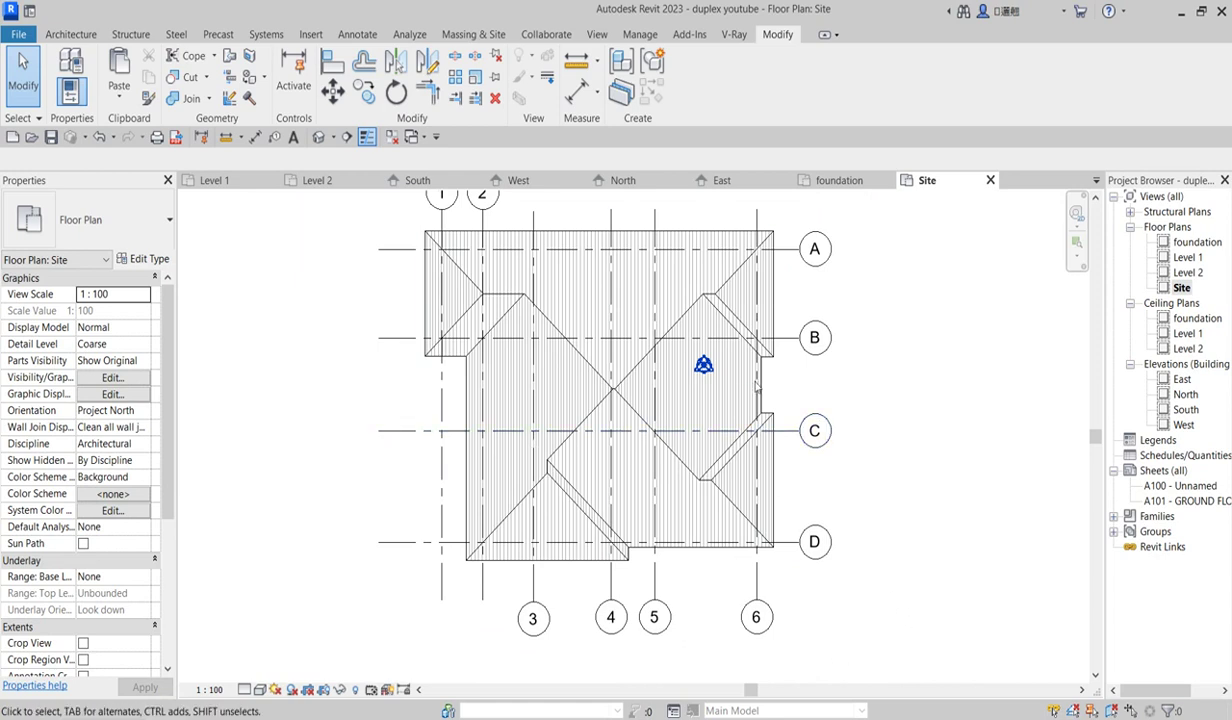
{"action": "scroll", "coordinate": [765, 360], "scroll_direction": "up", "scroll_amount": 3}
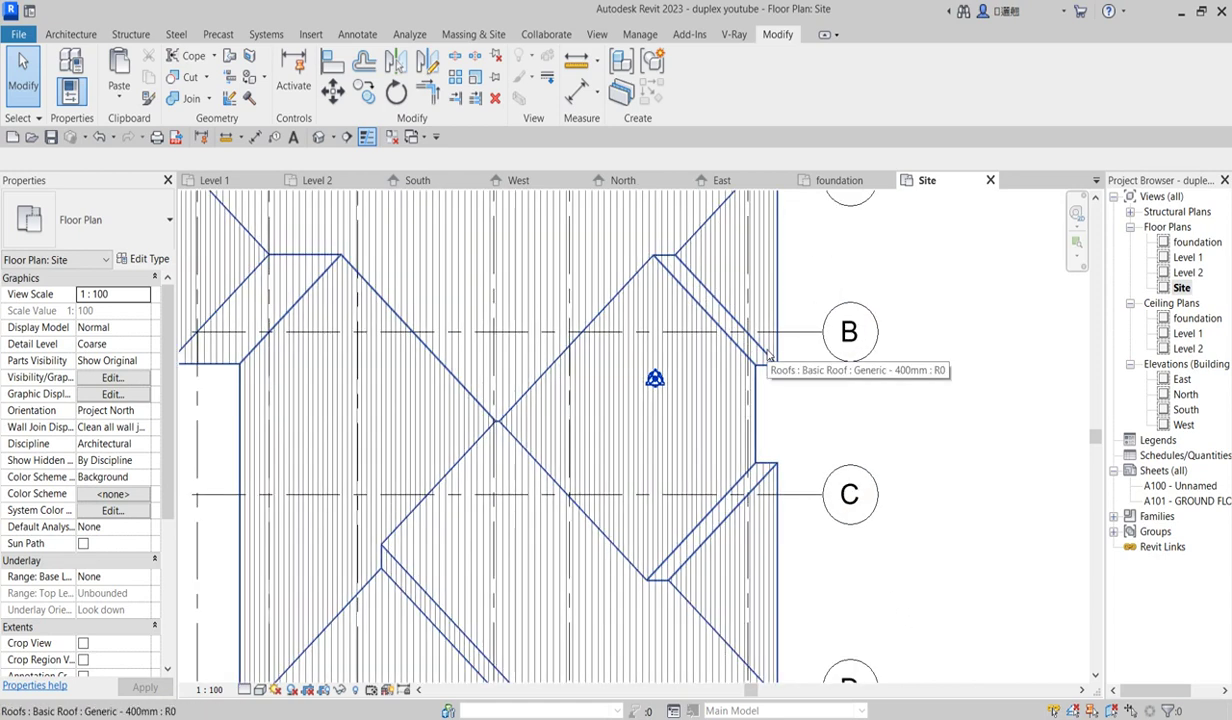
{"action": "scroll", "coordinate": [601, 364], "scroll_direction": "down", "scroll_amount": 3}
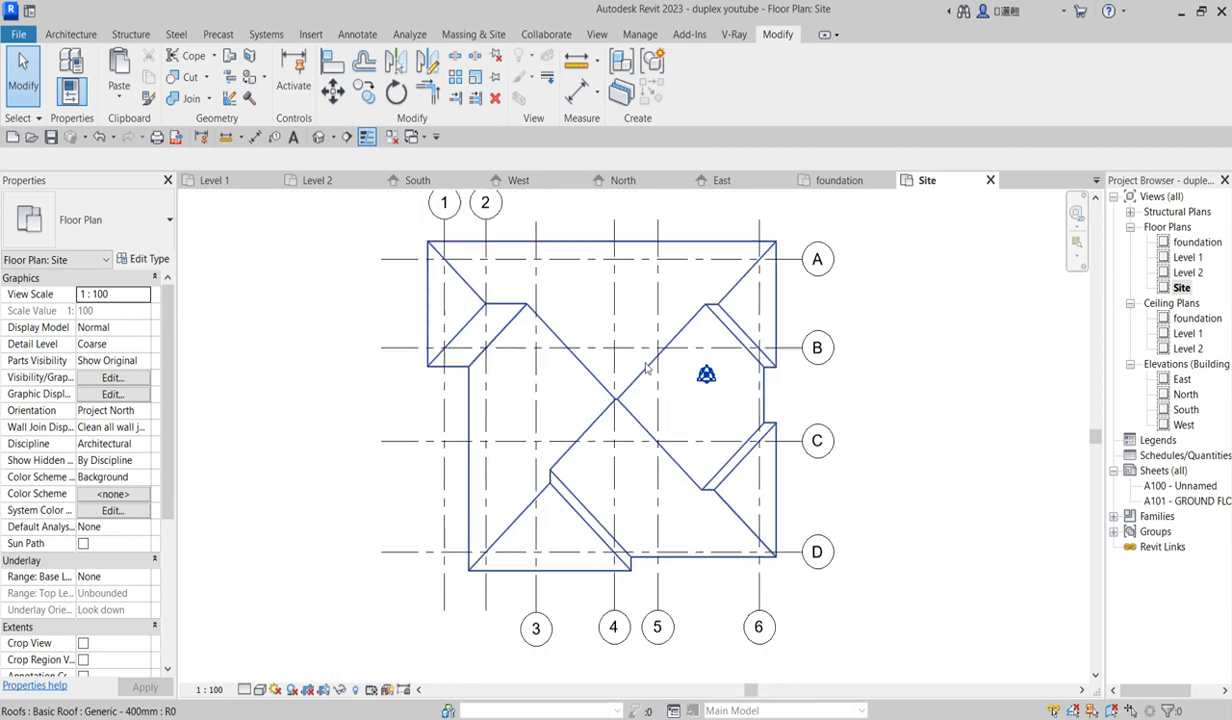
{"action": "scroll", "coordinate": [450, 314], "scroll_direction": "up", "scroll_amount": 3}
{"action": "scroll", "coordinate": [428, 335], "scroll_direction": "down", "scroll_amount": 3}
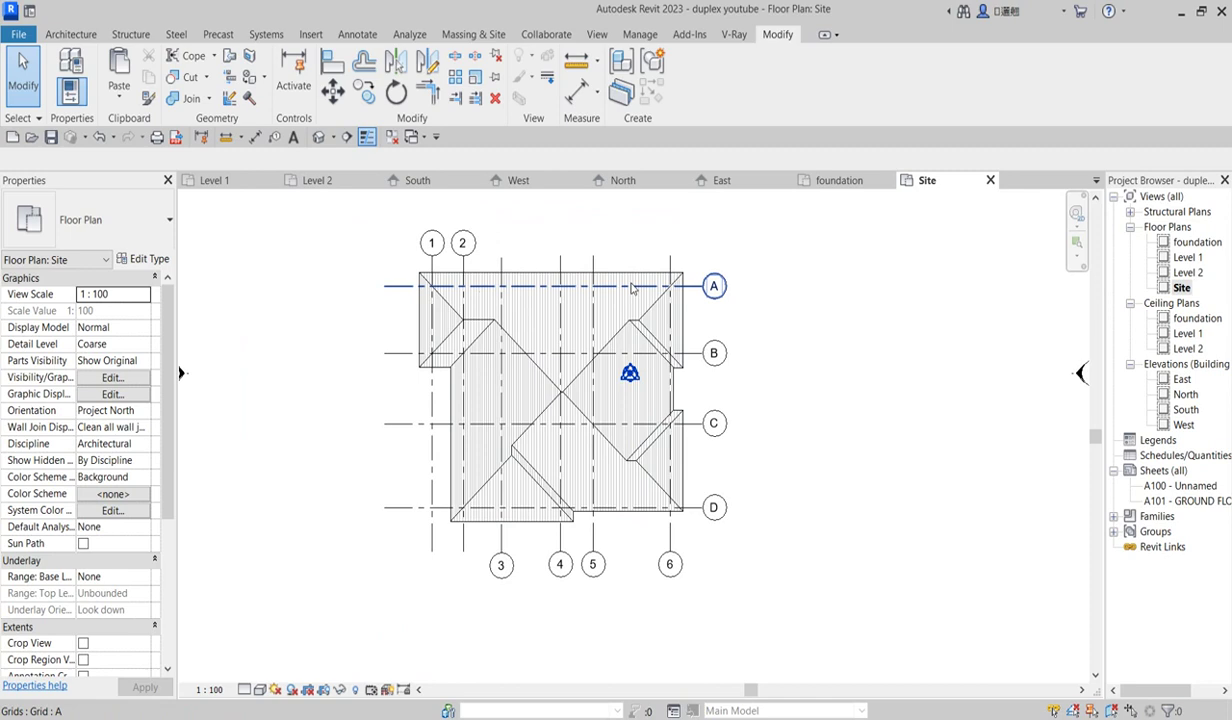
Reach the roof type's Roofing, Tile material through its layer structure to see the Vertical 1.5mm pattern
{"action": "left_click", "coordinate": [585, 273]}
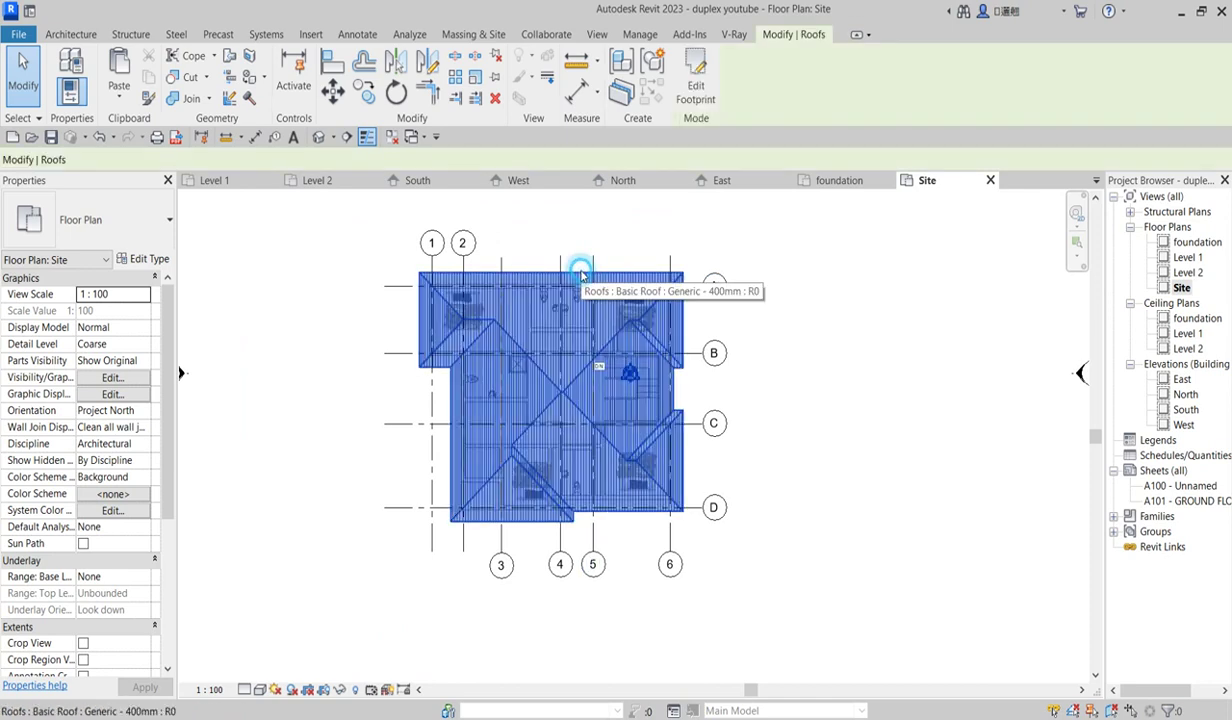
{"action": "left_click", "coordinate": [150, 259]}
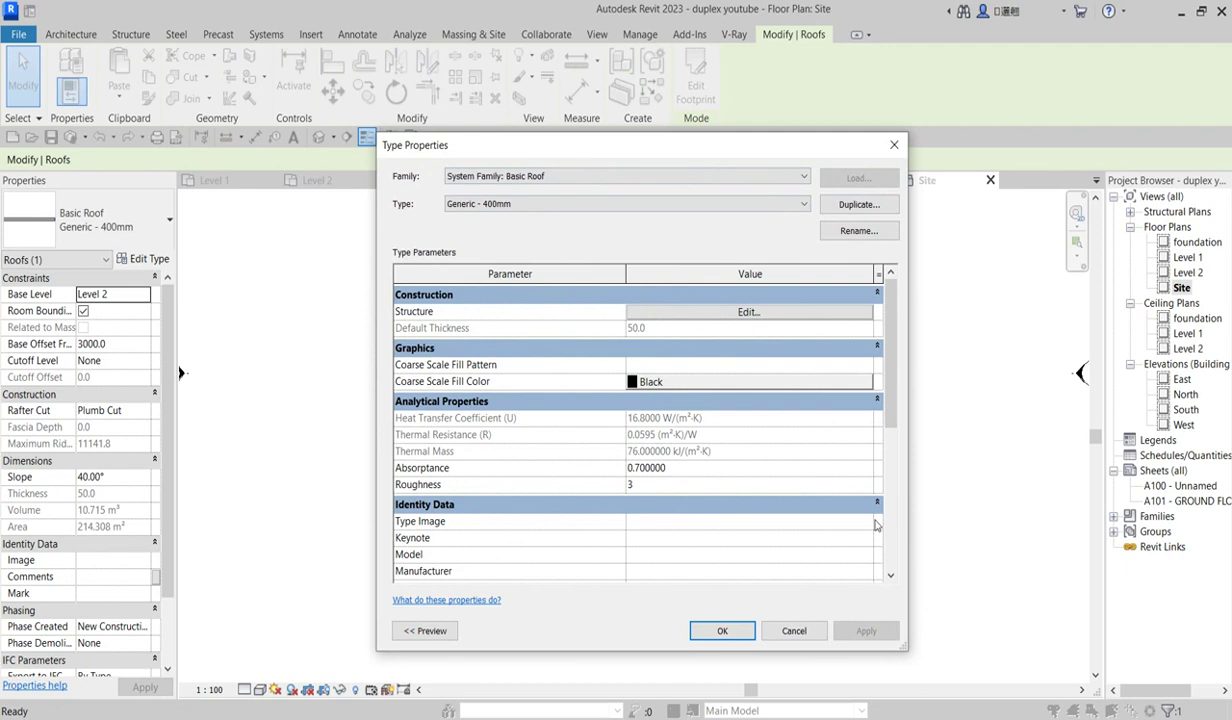
{"action": "left_click", "coordinate": [744, 314]}
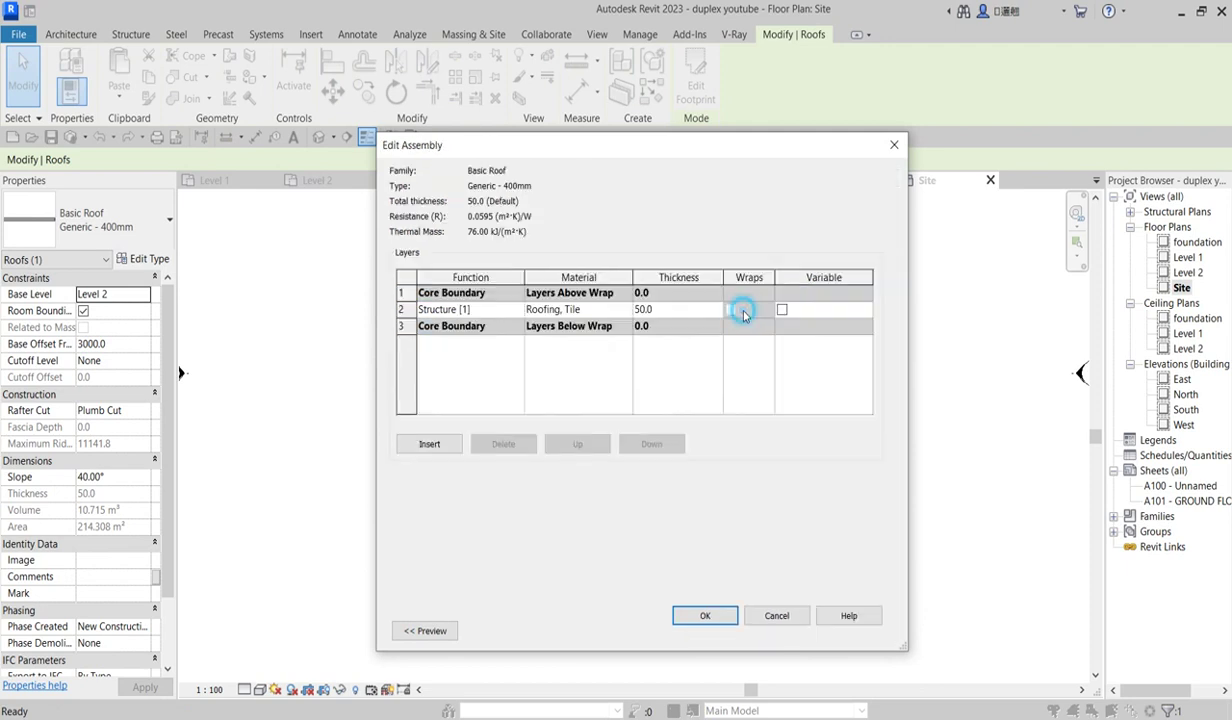
{"action": "left_click", "coordinate": [627, 314]}
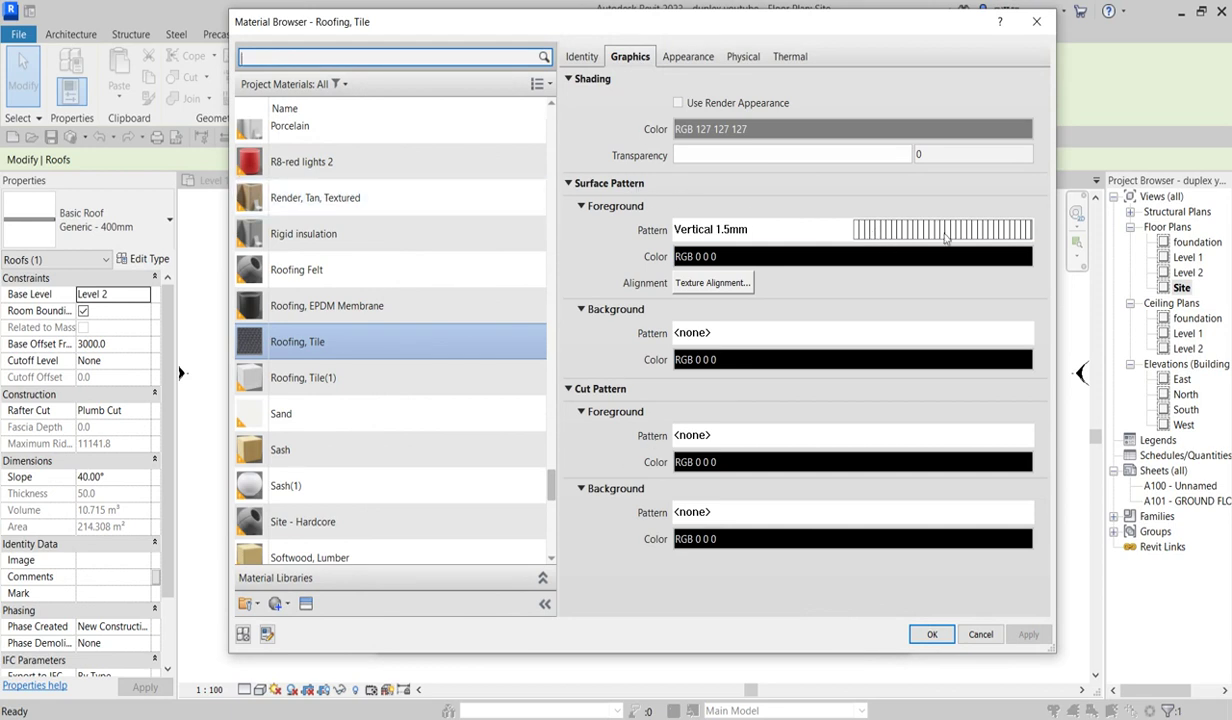
Create the model fill pattern 'roof vertical' with parallel lines at 90° and 60 spacing
{"action": "left_click", "coordinate": [911, 231]}
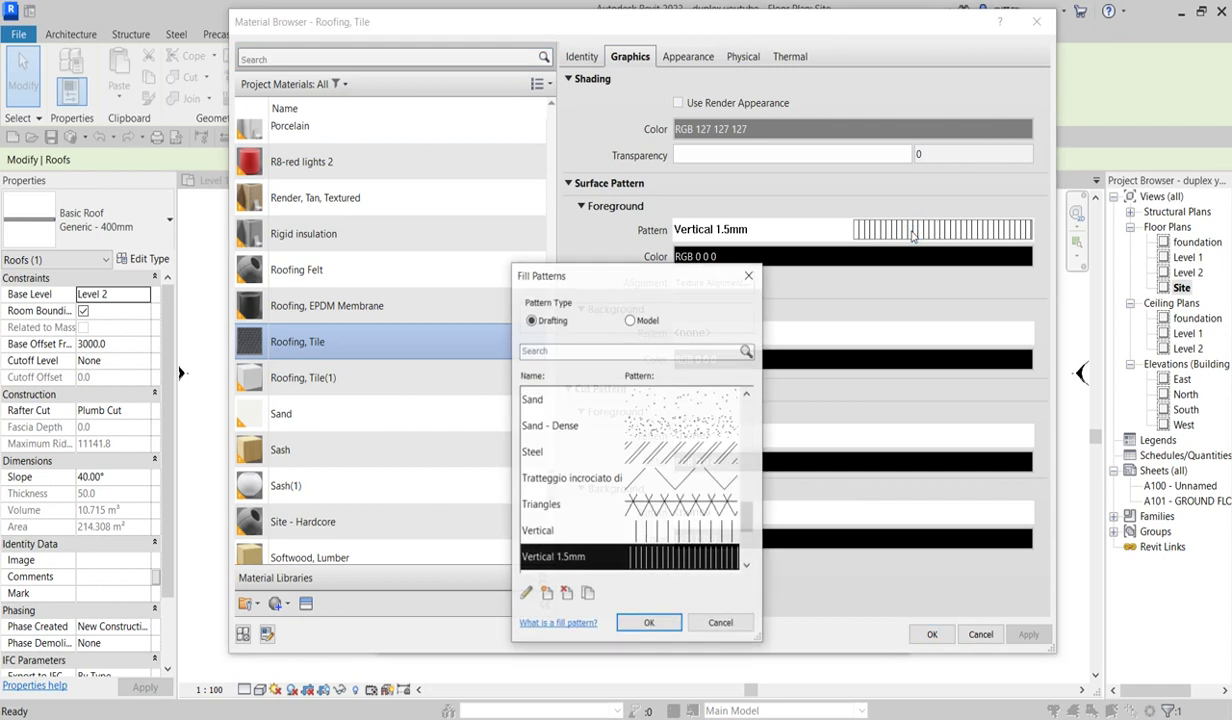
{"action": "left_click", "coordinate": [629, 320]}
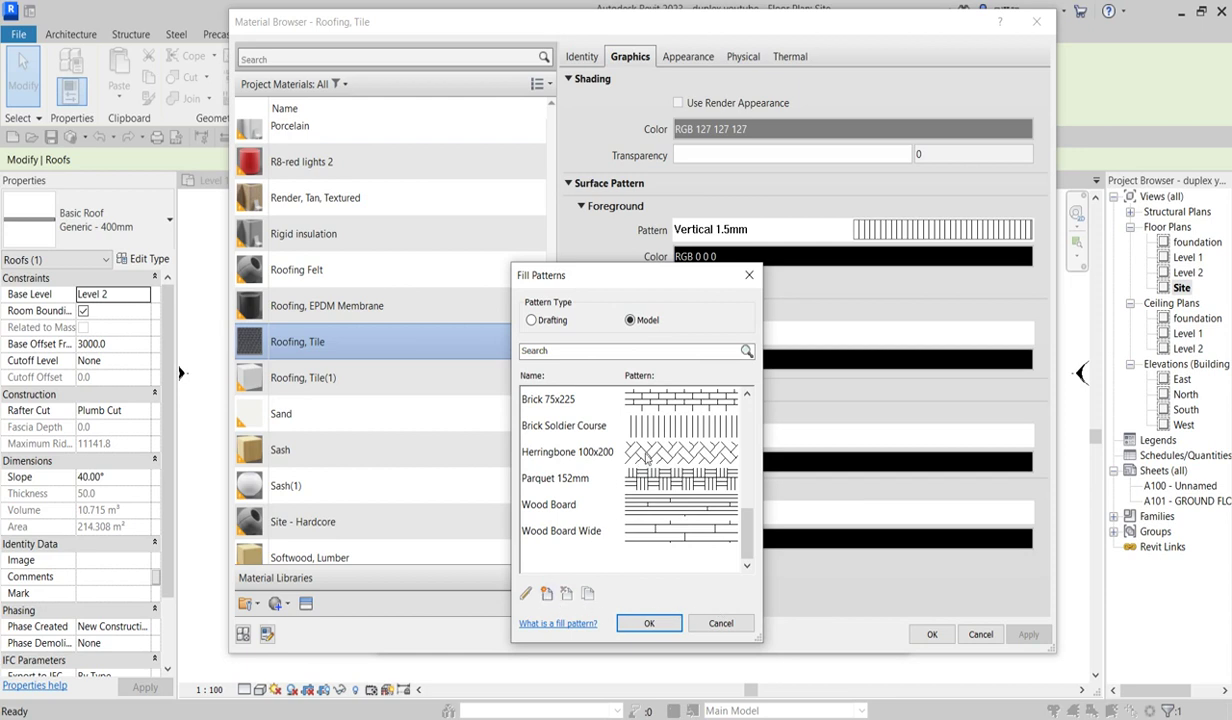
{"action": "left_click", "coordinate": [545, 594]}
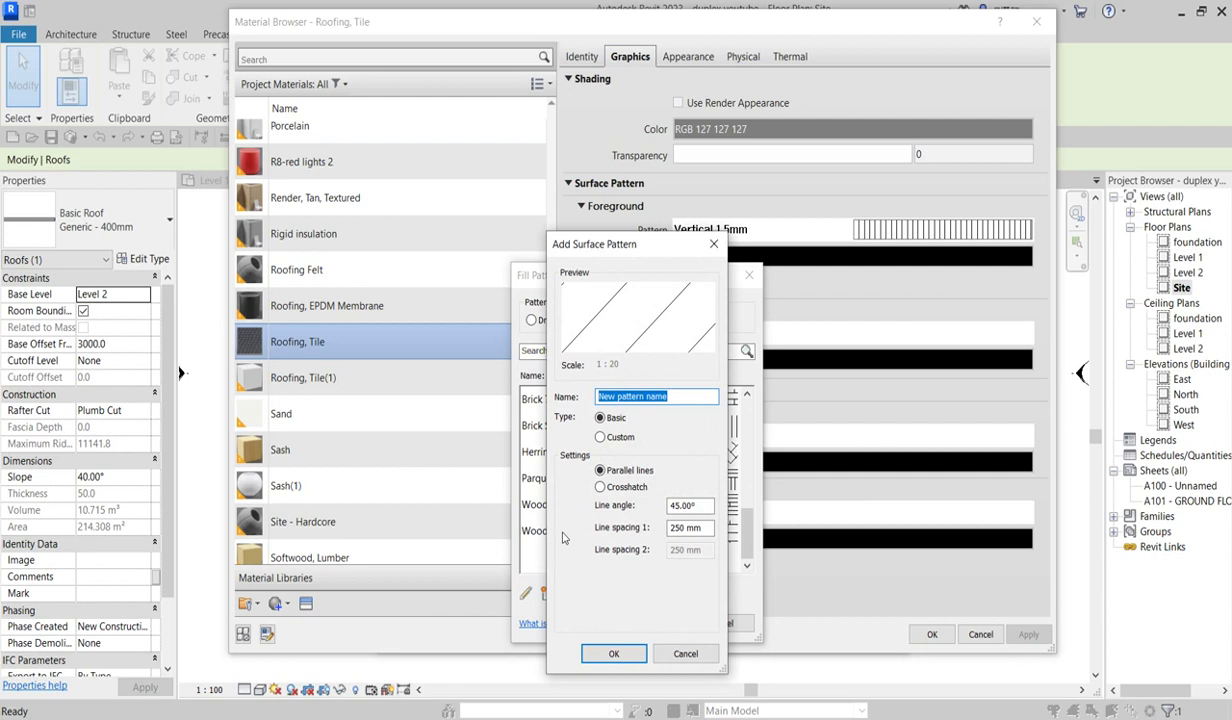
{"action": "type", "text": "roof vertic"}
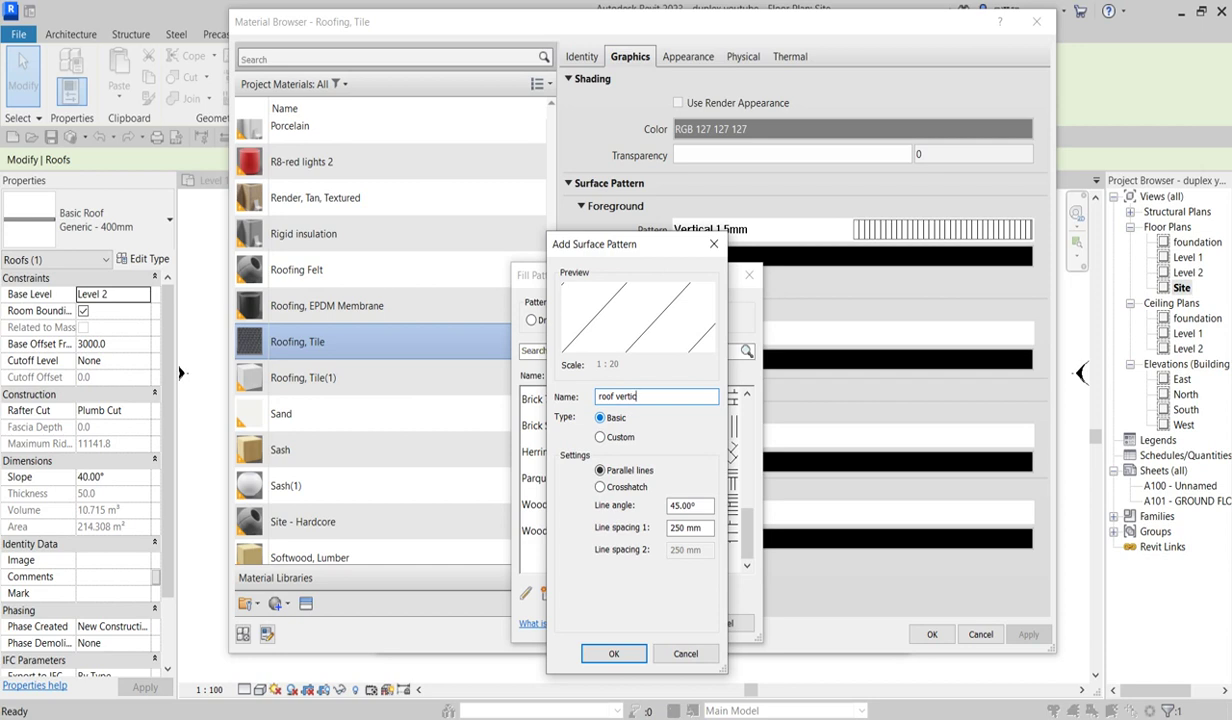
{"action": "type", "text": "al"}
{"action": "left_click_drag", "start_coordinate": [708, 531], "coordinate": [652, 544]}
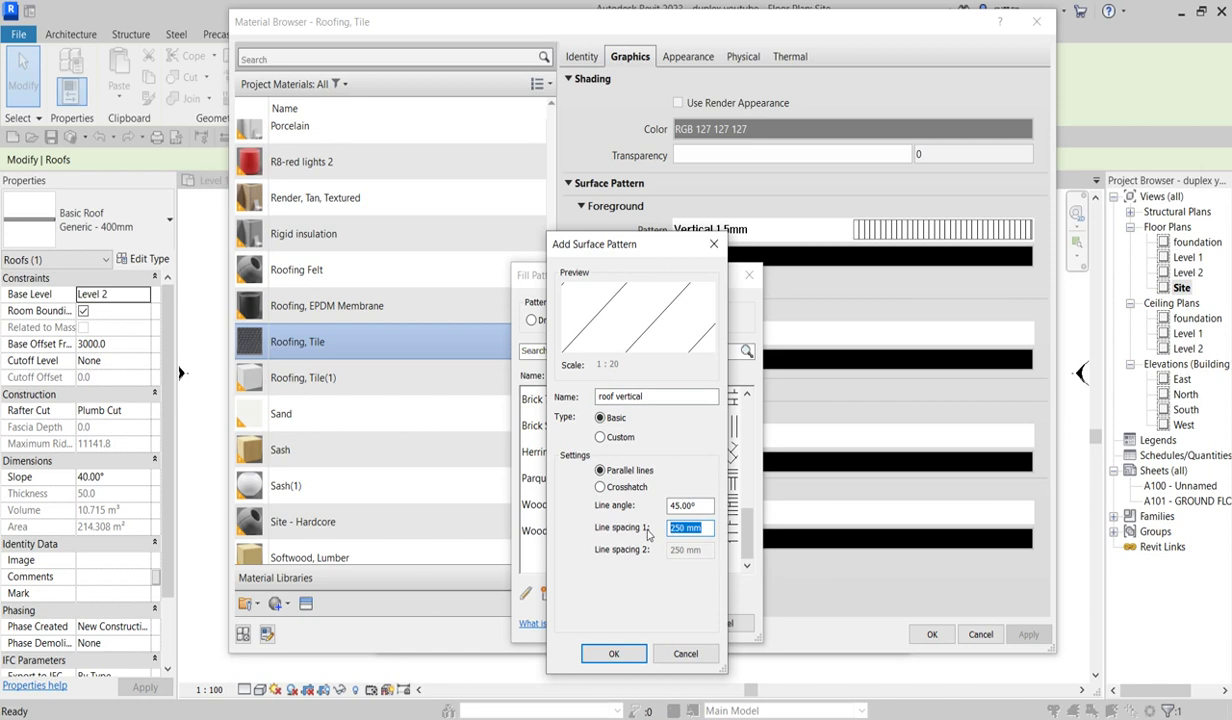
{"action": "type", "text": "70"}
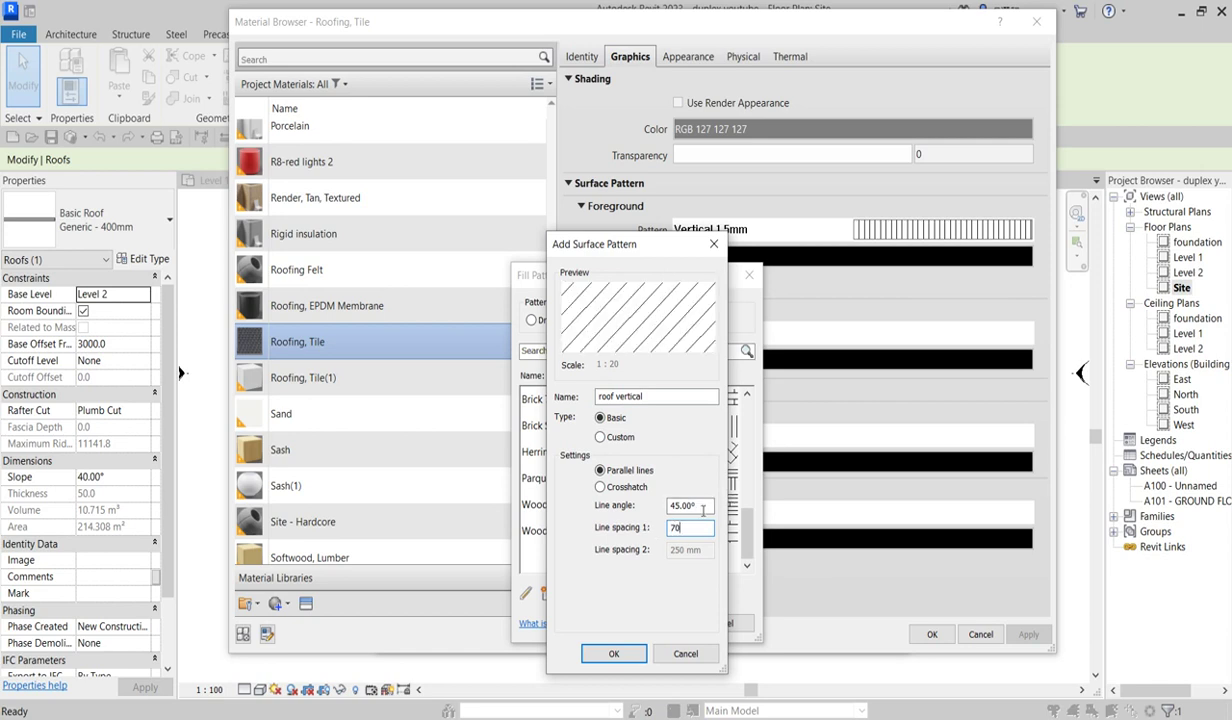
{"action": "left_click_drag", "start_coordinate": [703, 507], "coordinate": [662, 494]}
{"action": "type", "text": "90"}
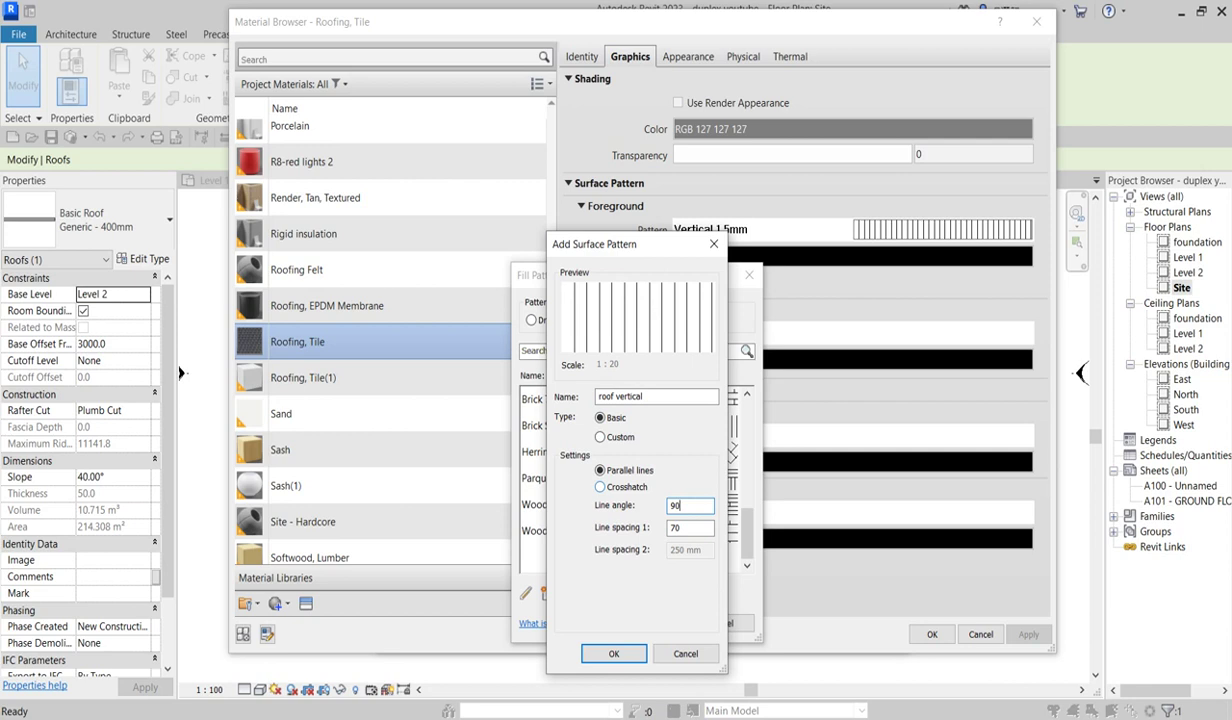
{"action": "left_click", "coordinate": [682, 534]}
{"action": "left_click_drag", "start_coordinate": [688, 532], "coordinate": [663, 529]}
{"action": "type", "text": "60"}
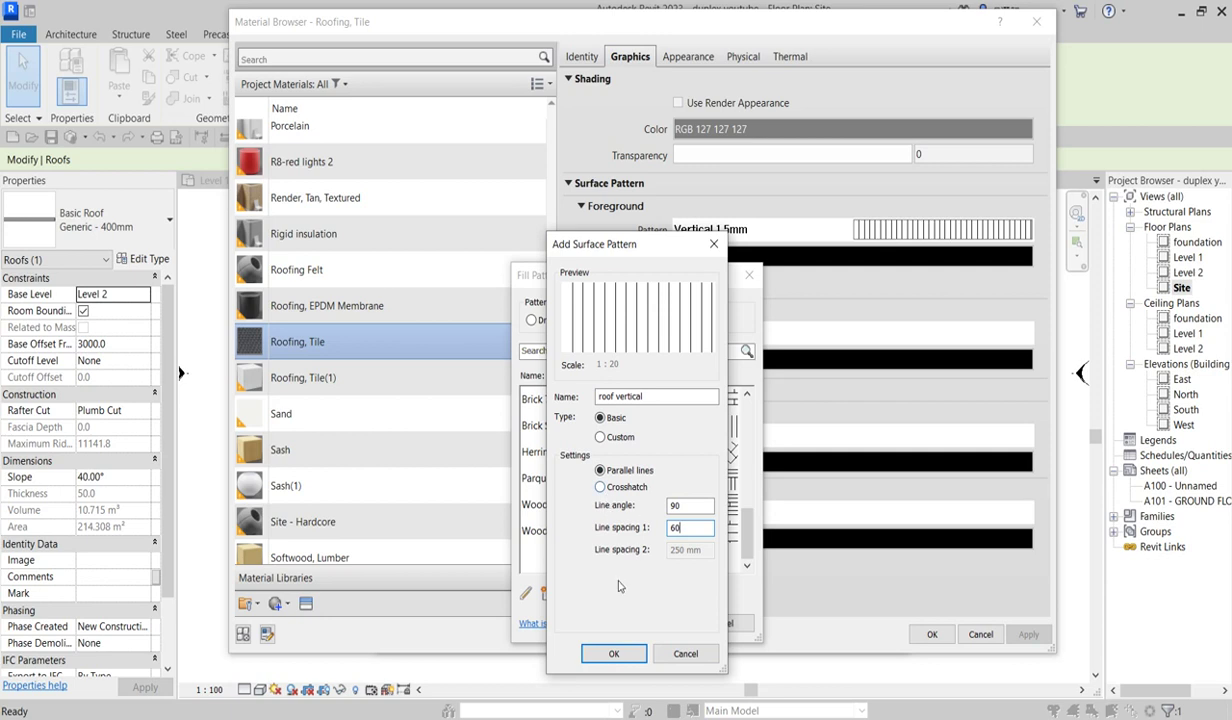
{"action": "left_click", "coordinate": [614, 654]}
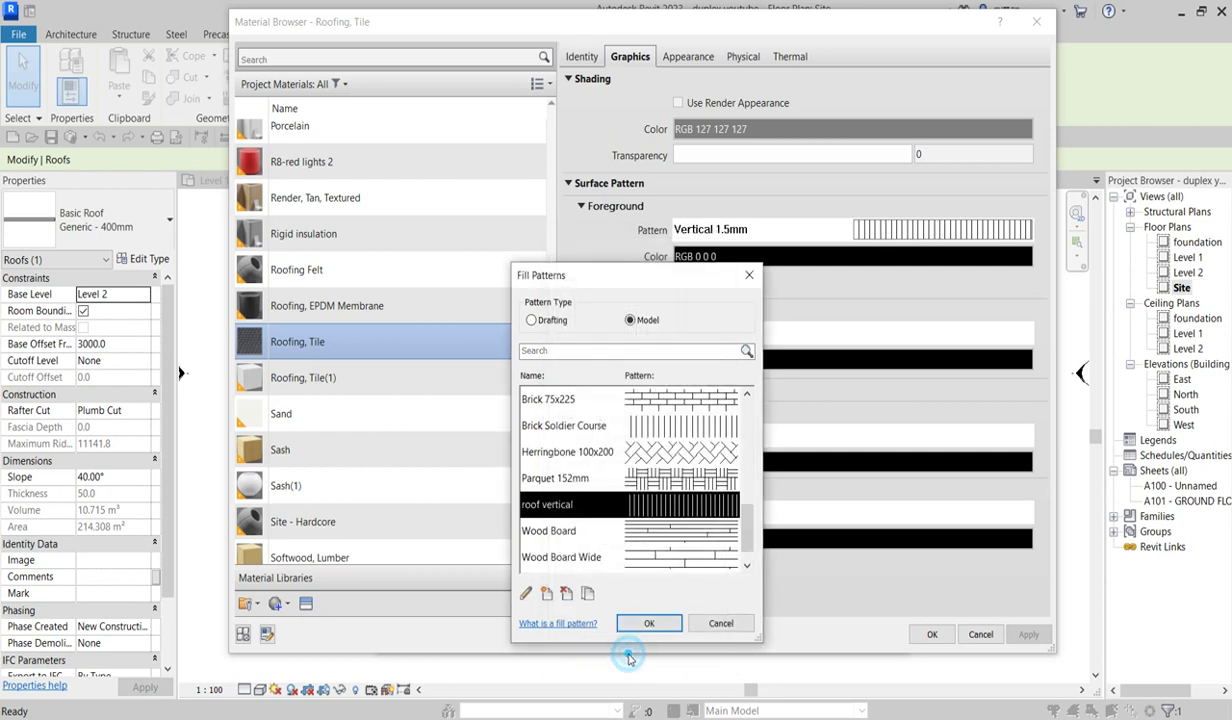
{"action": "left_click", "coordinate": [630, 625]}
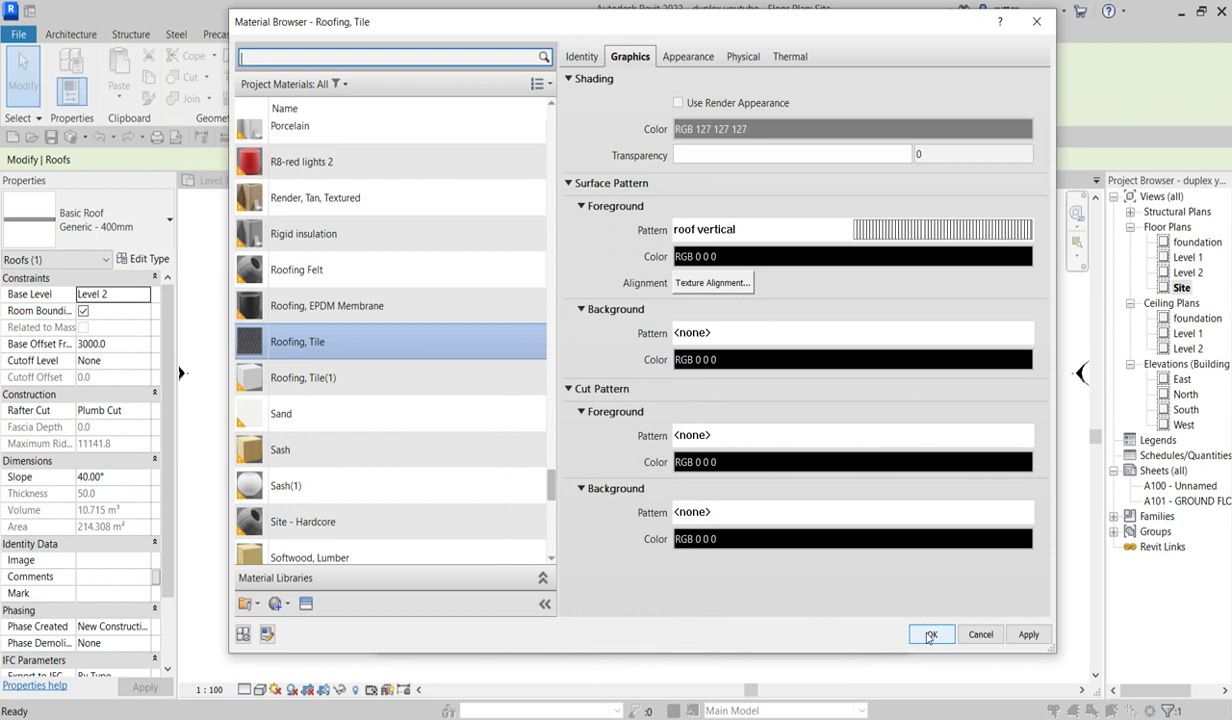
{"action": "left_click", "coordinate": [931, 634]}
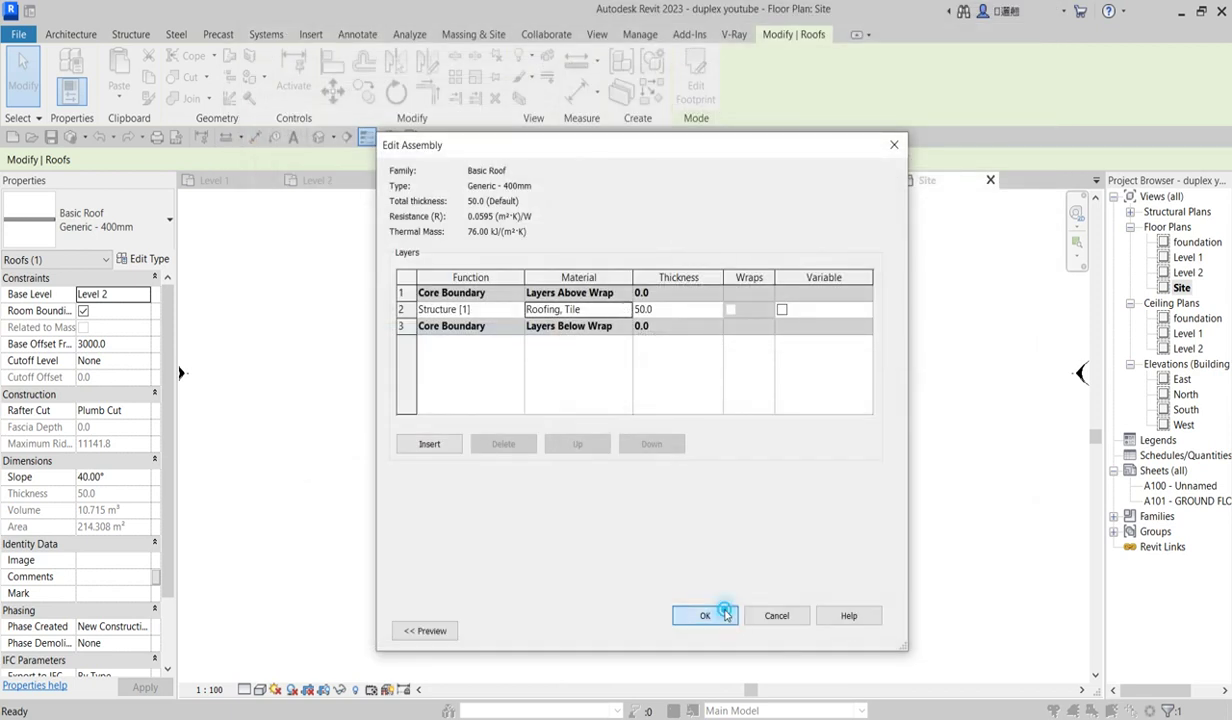
{"action": "left_click", "coordinate": [705, 615]}
{"action": "left_click", "coordinate": [700, 612]}
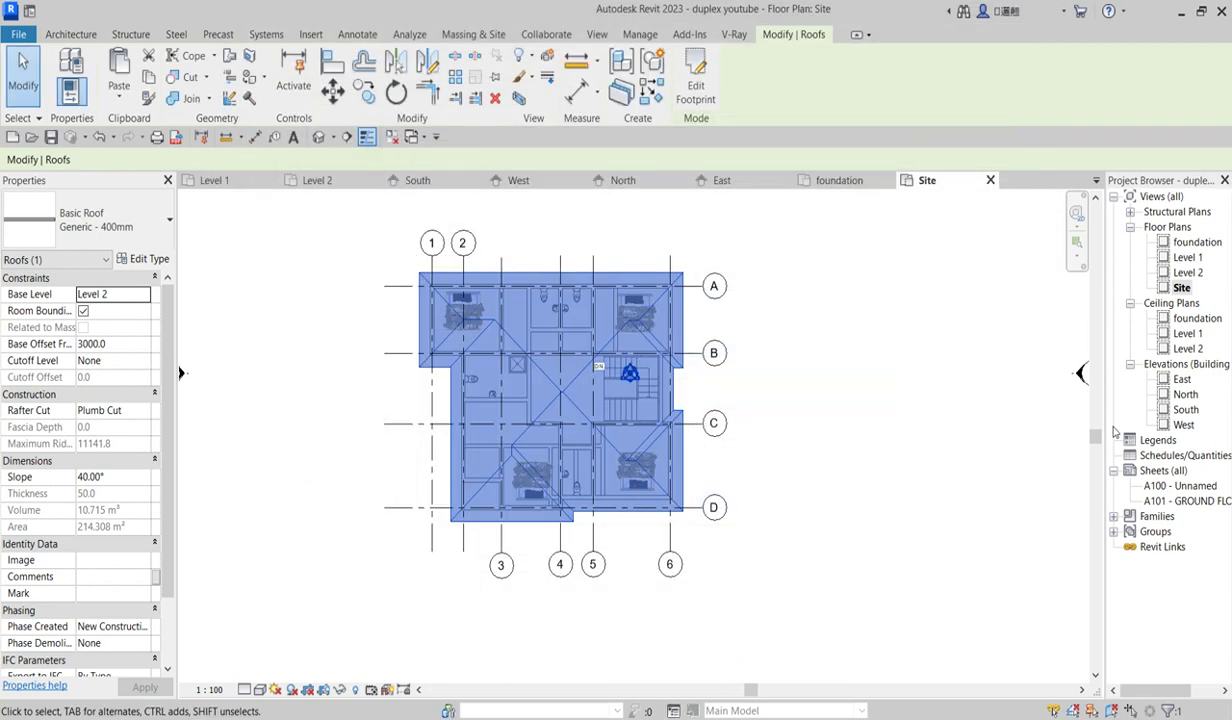
{"action": "left_click", "coordinate": [1183, 425]}
{"action": "scroll", "coordinate": [599, 375], "scroll_direction": "up", "scroll_amount": 5}
{"action": "scroll", "coordinate": [599, 308], "scroll_direction": "up", "scroll_amount": 2}
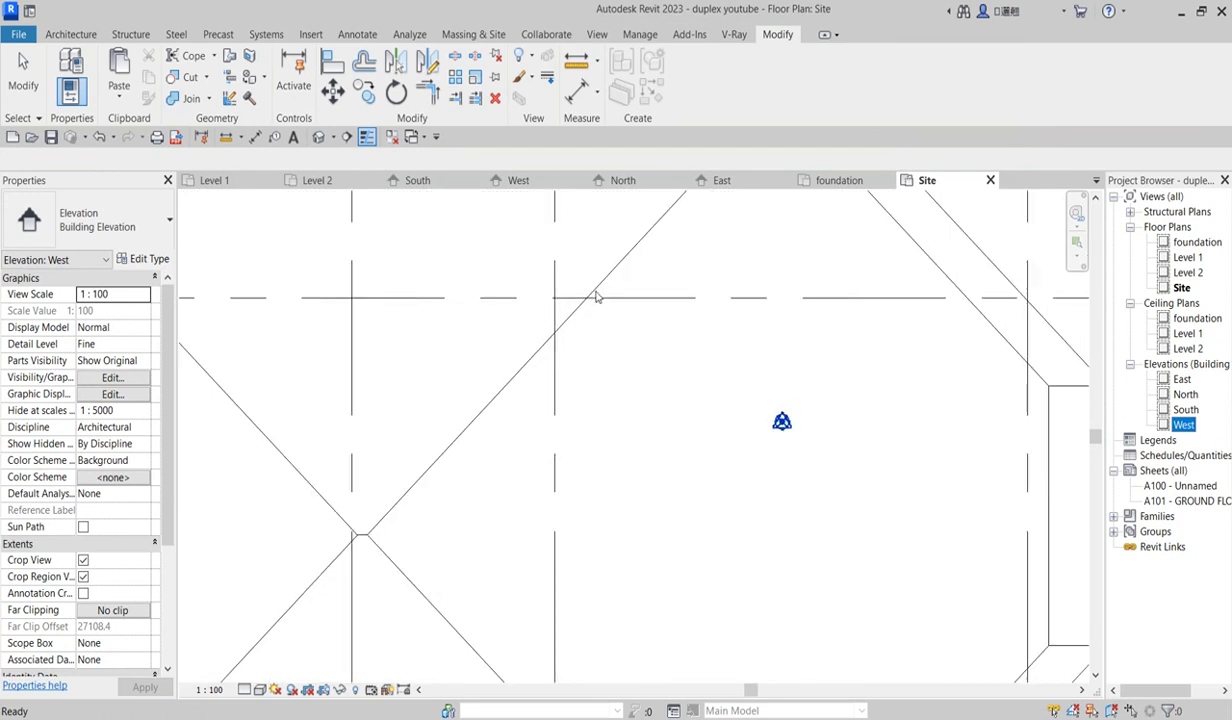
{"action": "scroll", "coordinate": [626, 350], "scroll_direction": "down", "scroll_amount": 6}
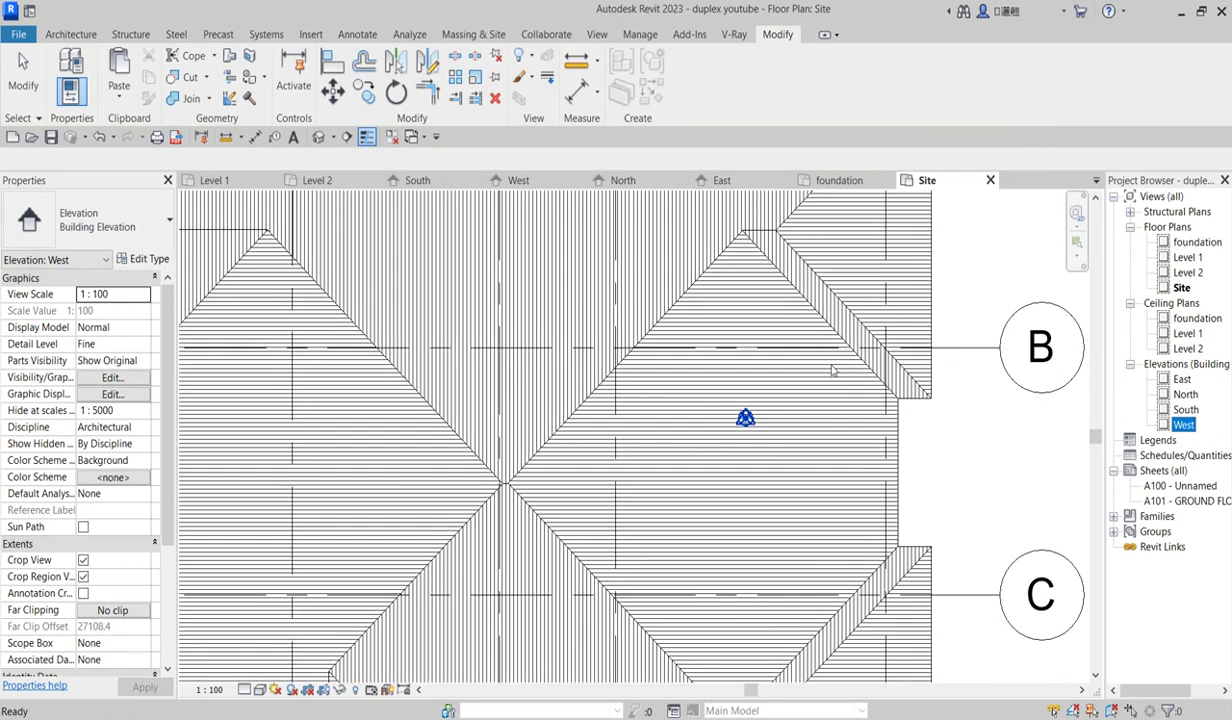
{"action": "scroll", "coordinate": [614, 492], "scroll_direction": "up", "scroll_amount": 1}
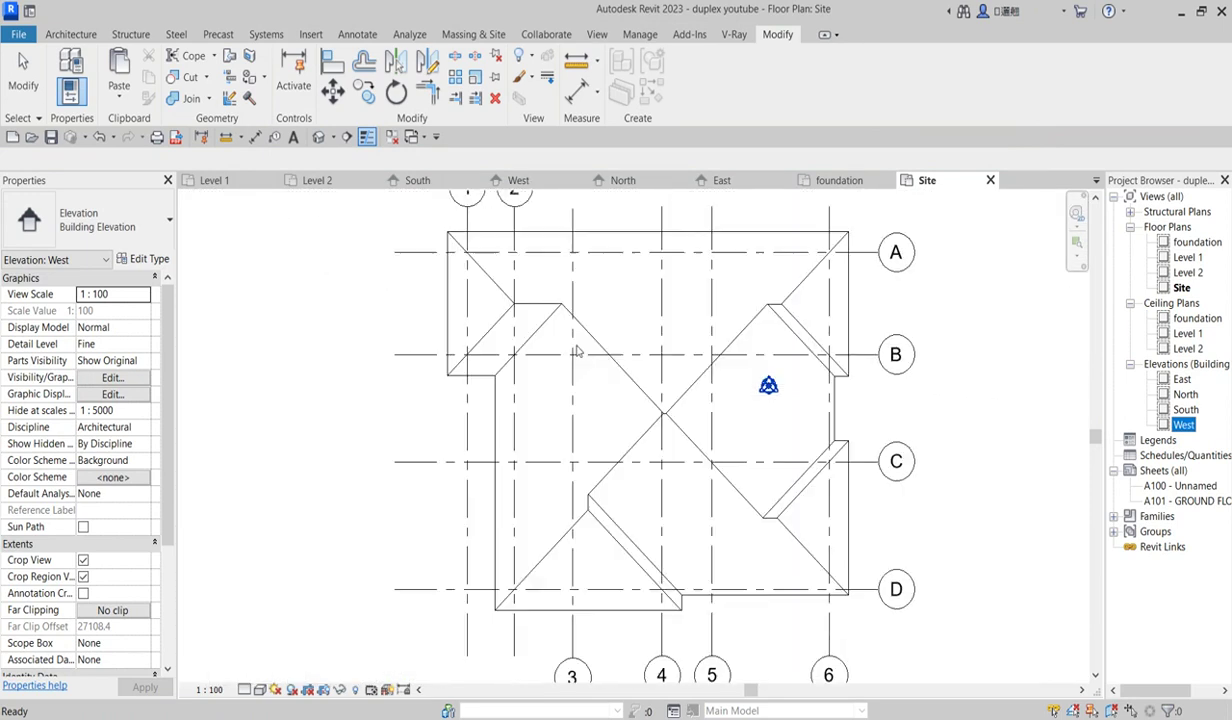
{"action": "scroll", "coordinate": [621, 437], "scroll_direction": "down", "scroll_amount": 2}
{"action": "scroll", "coordinate": [720, 418], "scroll_direction": "up", "scroll_amount": 1}
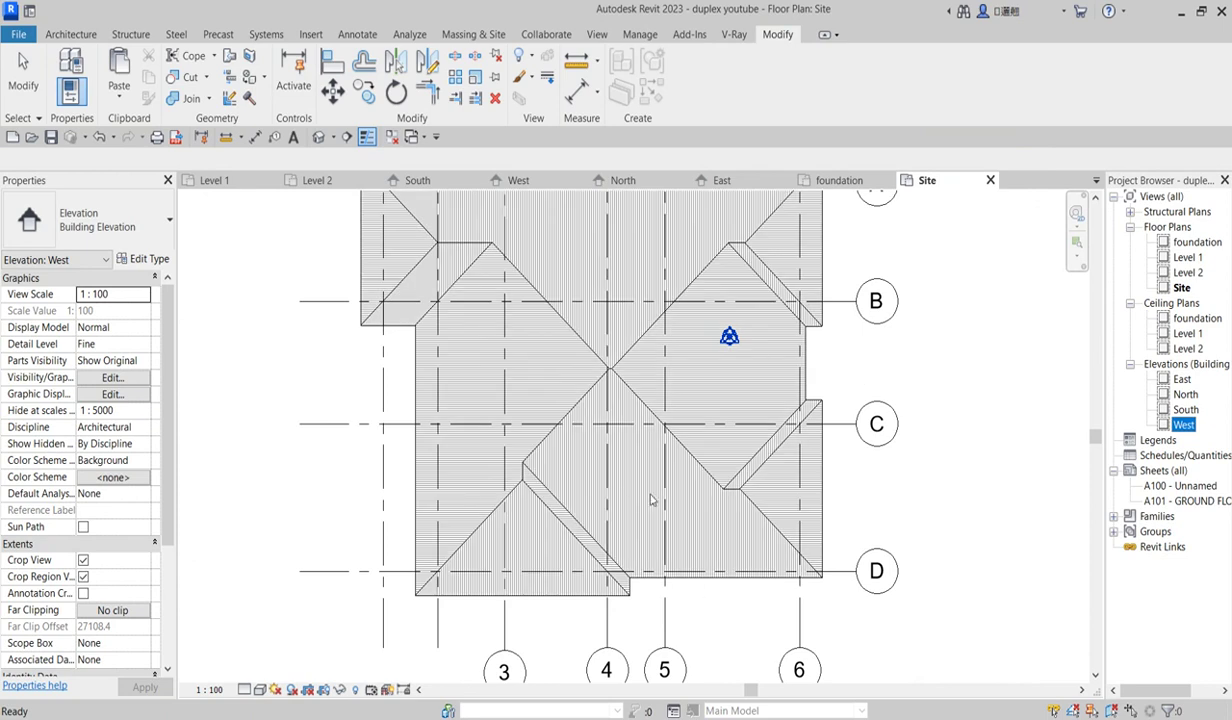
{"action": "scroll", "coordinate": [640, 472], "scroll_direction": "up", "scroll_amount": 1}
{"action": "scroll", "coordinate": [660, 440], "scroll_direction": "down", "scroll_amount": 1}
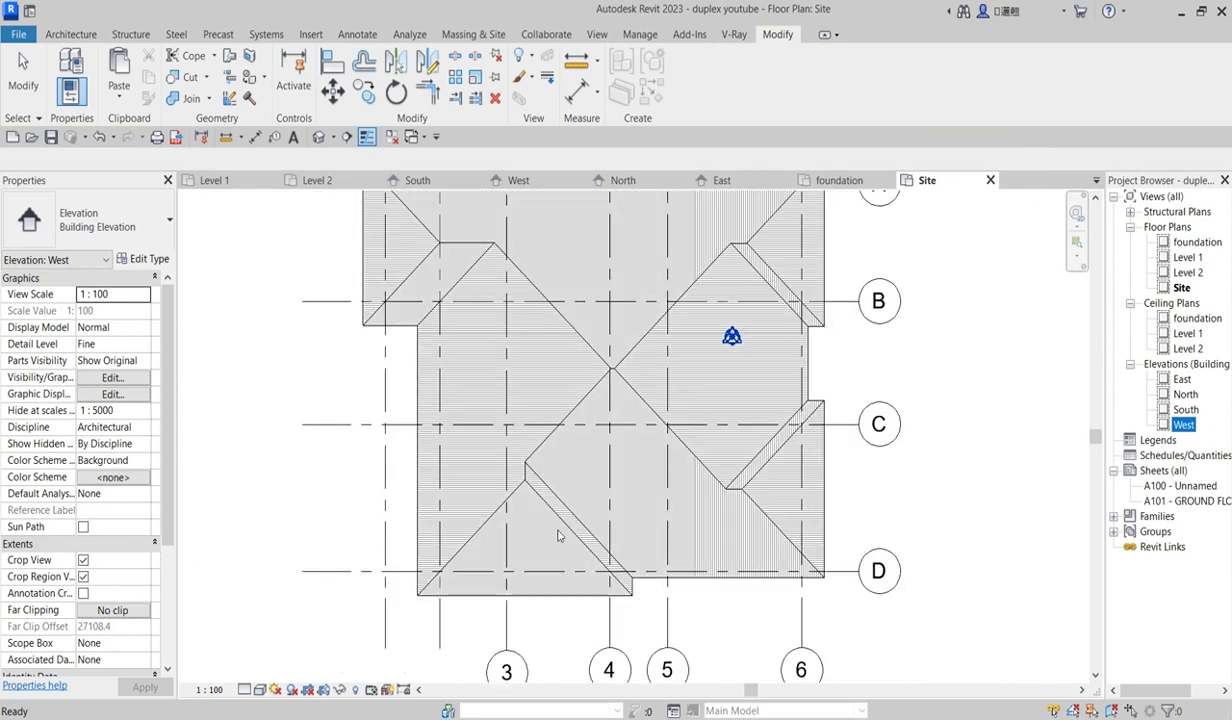
{"action": "scroll", "coordinate": [530, 495], "scroll_direction": "up", "scroll_amount": 1}
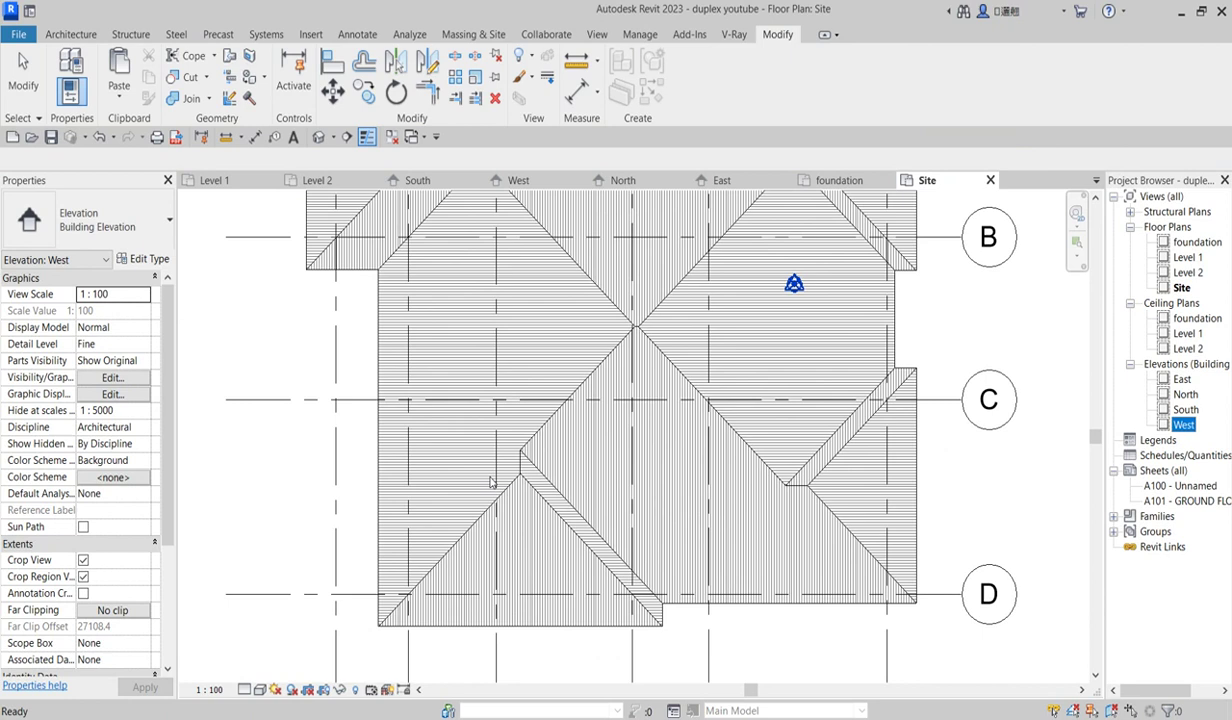
{"action": "scroll", "coordinate": [515, 462], "scroll_direction": "up", "scroll_amount": 1}
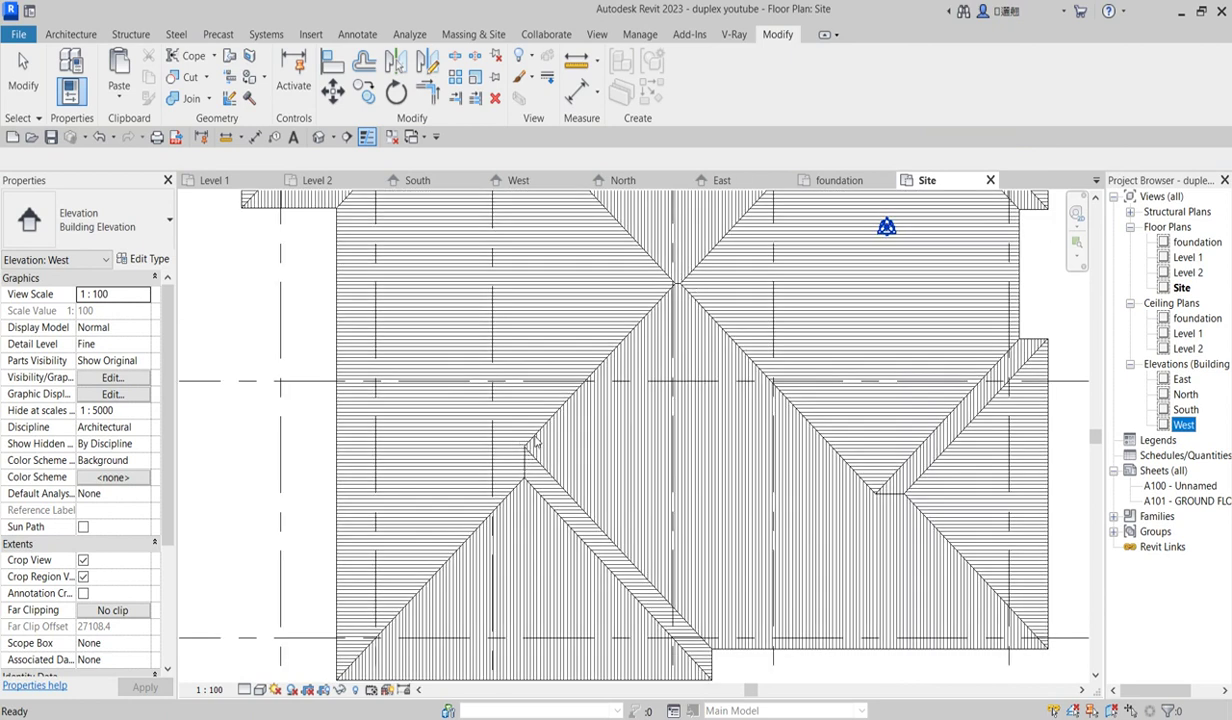
{"action": "scroll", "coordinate": [595, 555], "scroll_direction": "down", "scroll_amount": 1}
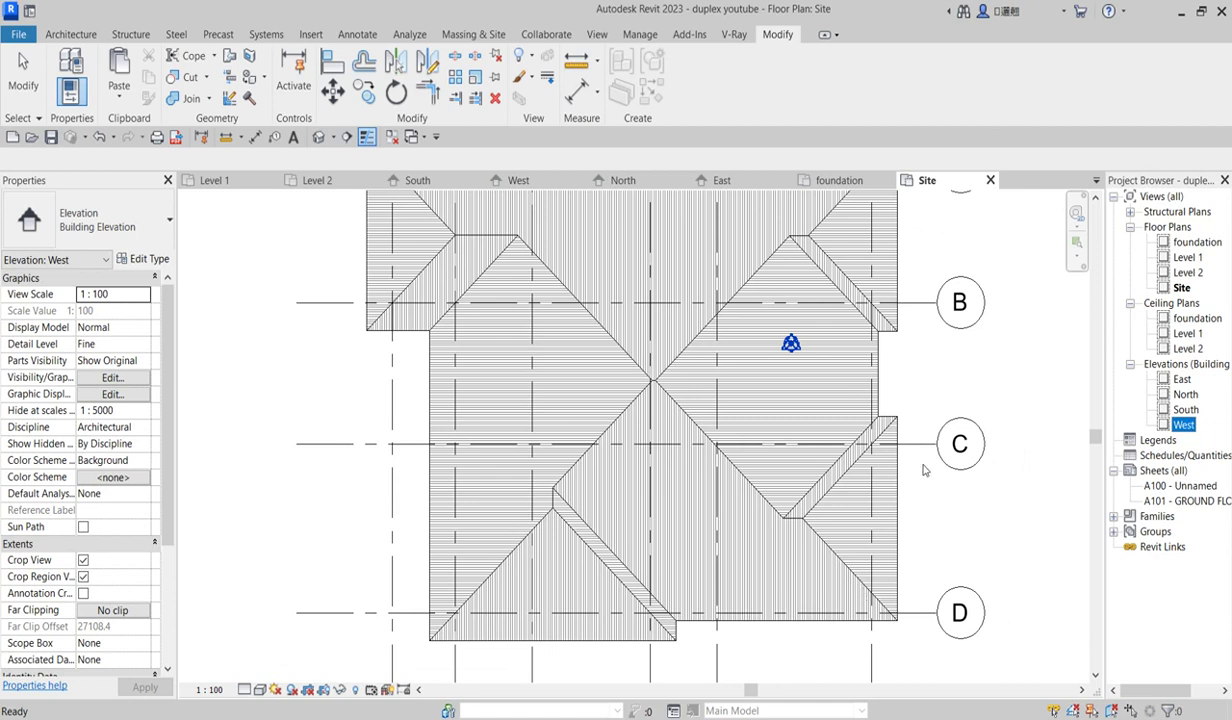
{"action": "scroll", "coordinate": [540, 527], "scroll_direction": "down", "scroll_amount": 1}
{"action": "scroll", "coordinate": [513, 374], "scroll_direction": "up", "scroll_amount": 1}
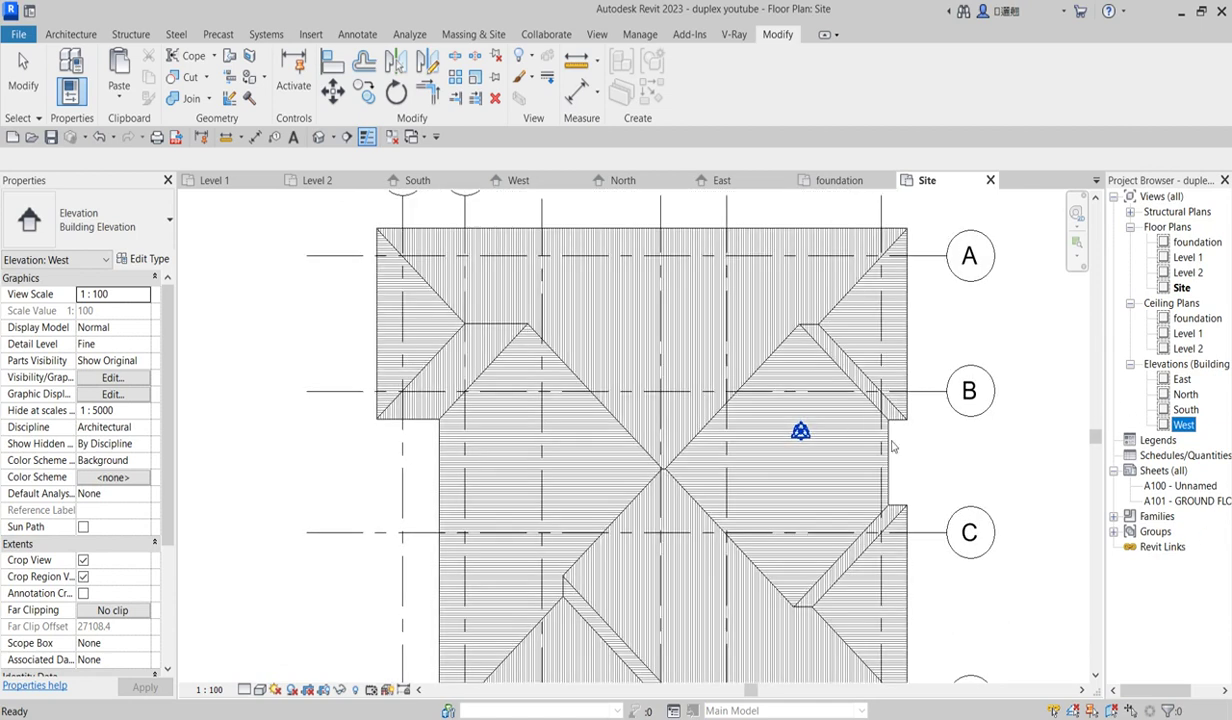
{"action": "left_click", "coordinate": [885, 432]}
{"action": "left_click", "coordinate": [993, 456]}
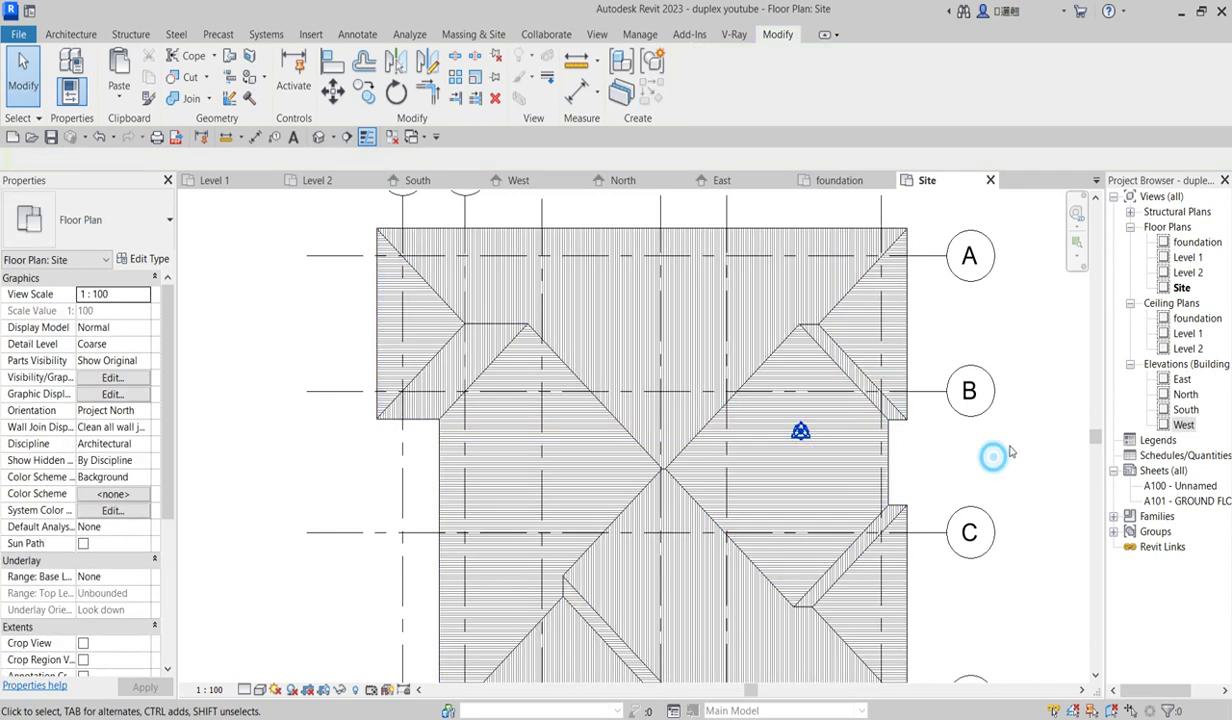
In the West elevation, copy the hip roof from its right corner to a point slightly offset
{"action": "double_click", "coordinate": [1184, 426]}
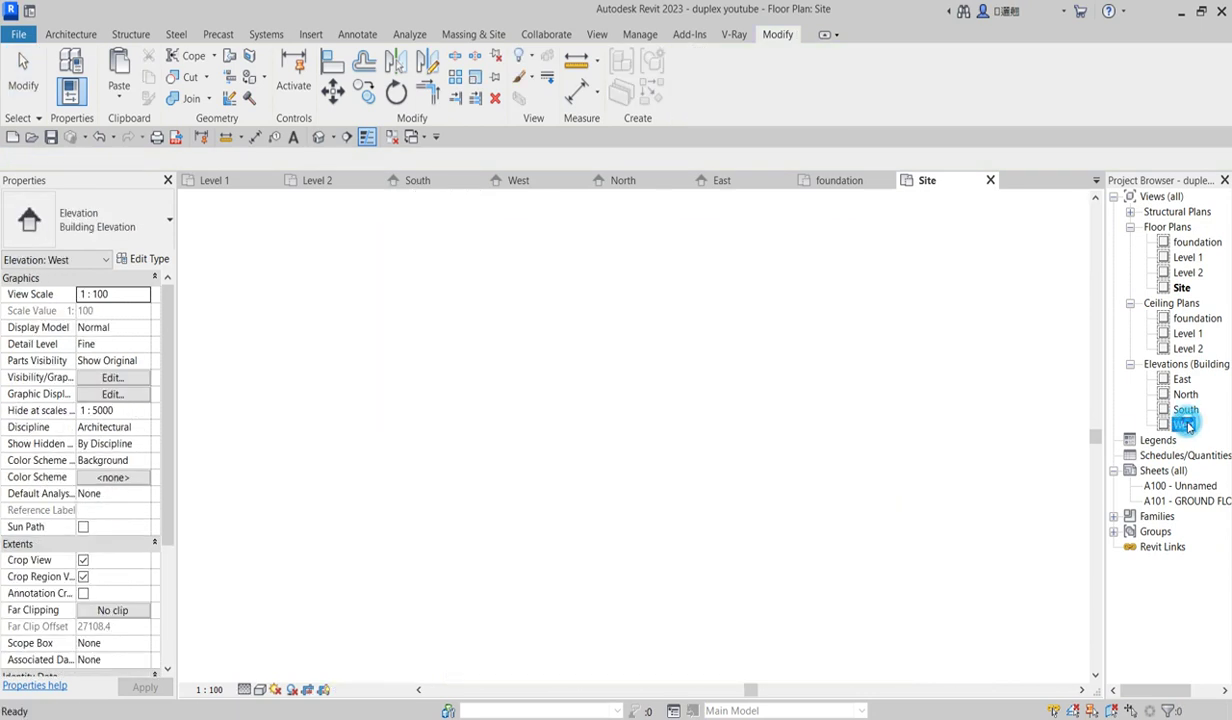
{"action": "scroll", "coordinate": [900, 382], "scroll_direction": "up", "scroll_amount": 3}
{"action": "scroll", "coordinate": [899, 382], "scroll_direction": "up", "scroll_amount": 2}
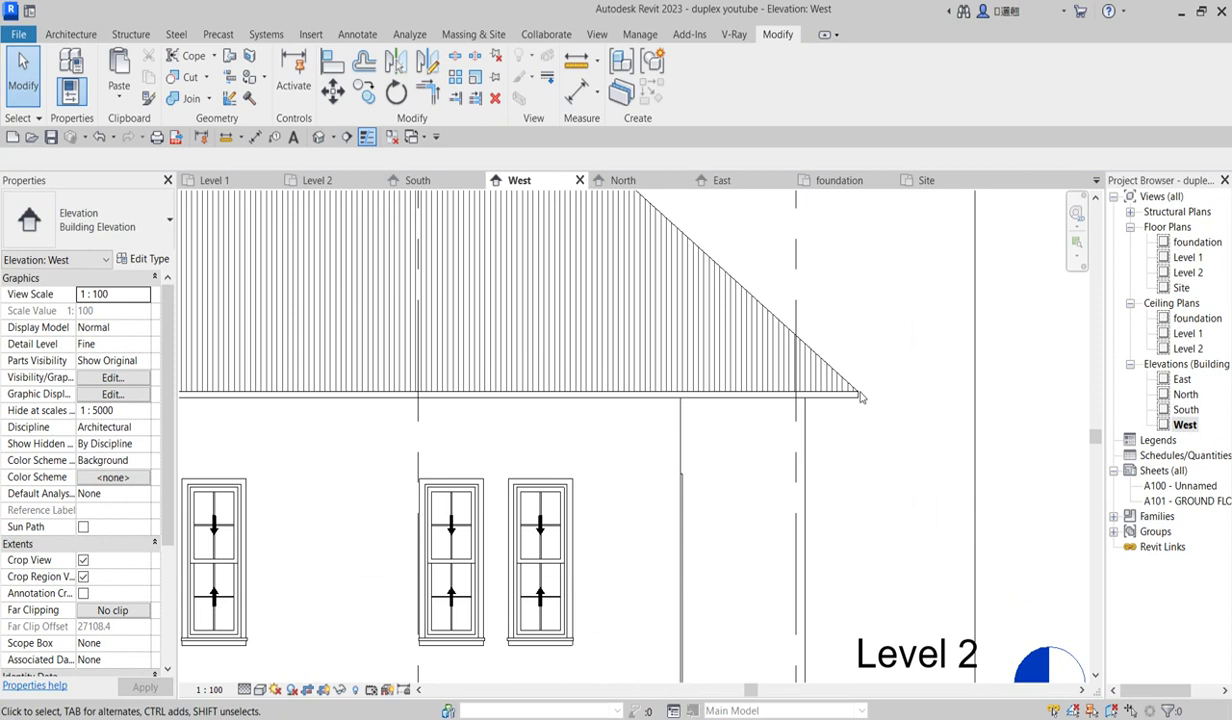
{"action": "left_click", "coordinate": [825, 368]}
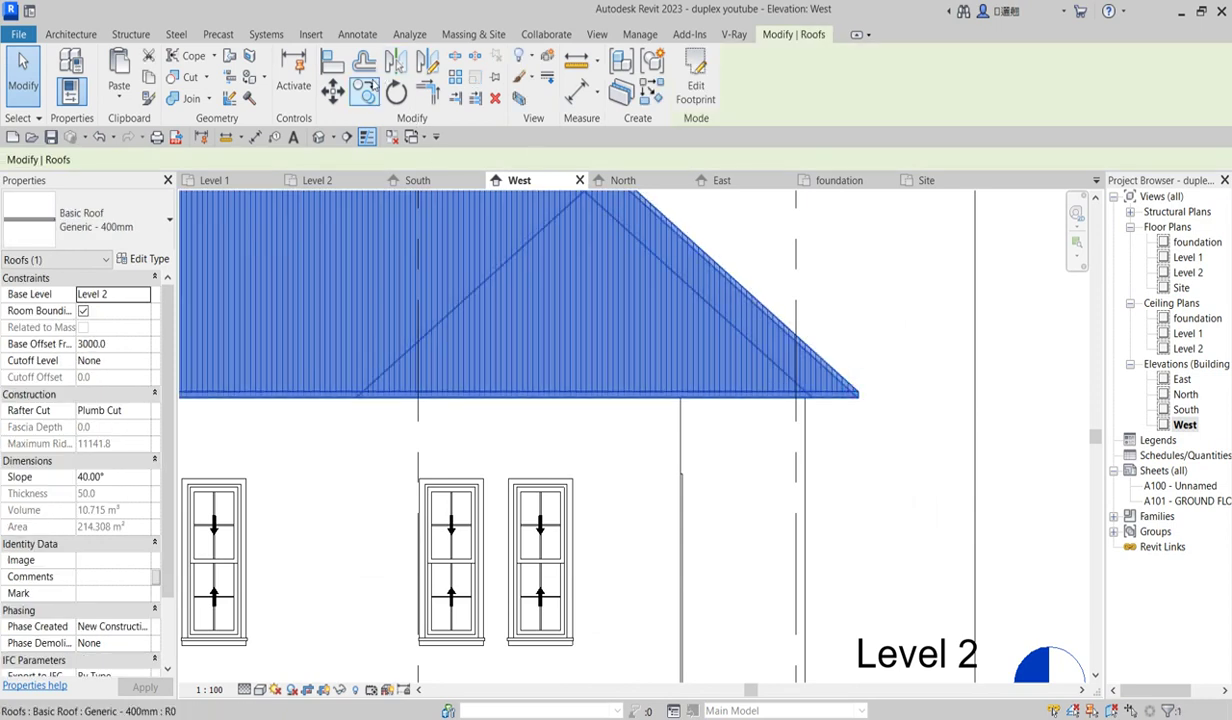
{"action": "left_click", "coordinate": [364, 91]}
{"action": "scroll", "coordinate": [876, 405], "scroll_direction": "up", "scroll_amount": 2}
{"action": "scroll", "coordinate": [876, 405], "scroll_direction": "up", "scroll_amount": 2}
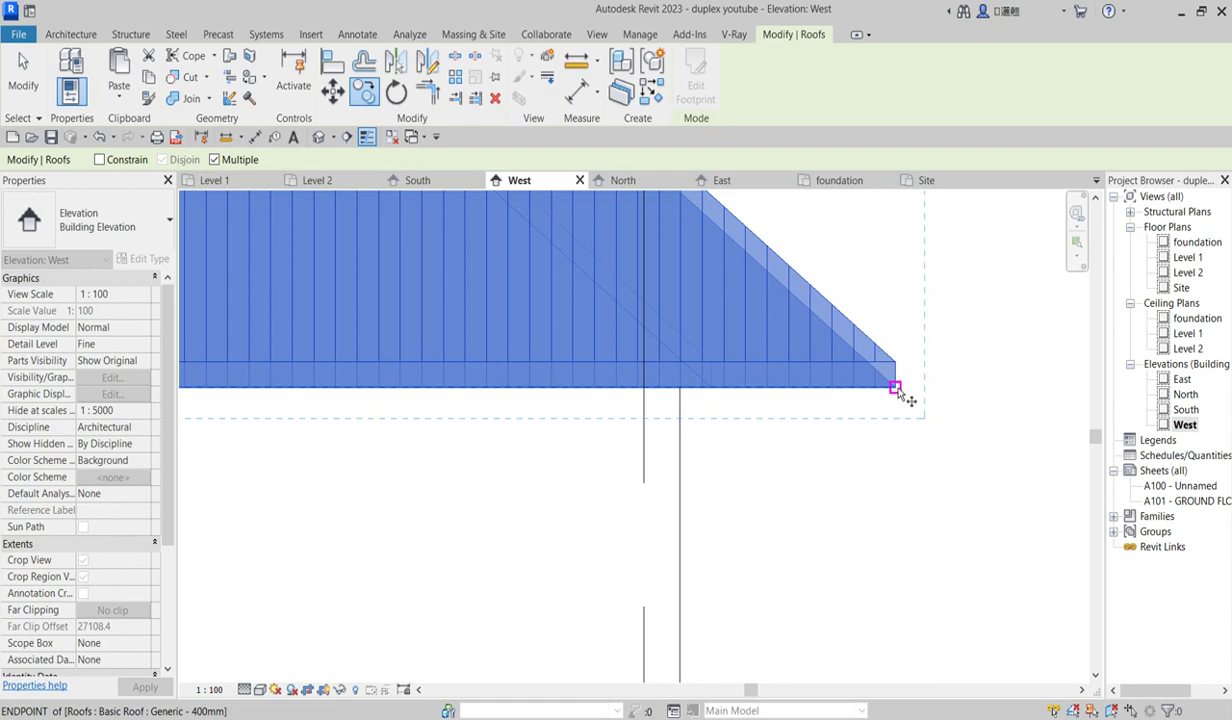
{"action": "left_click", "coordinate": [896, 390]}
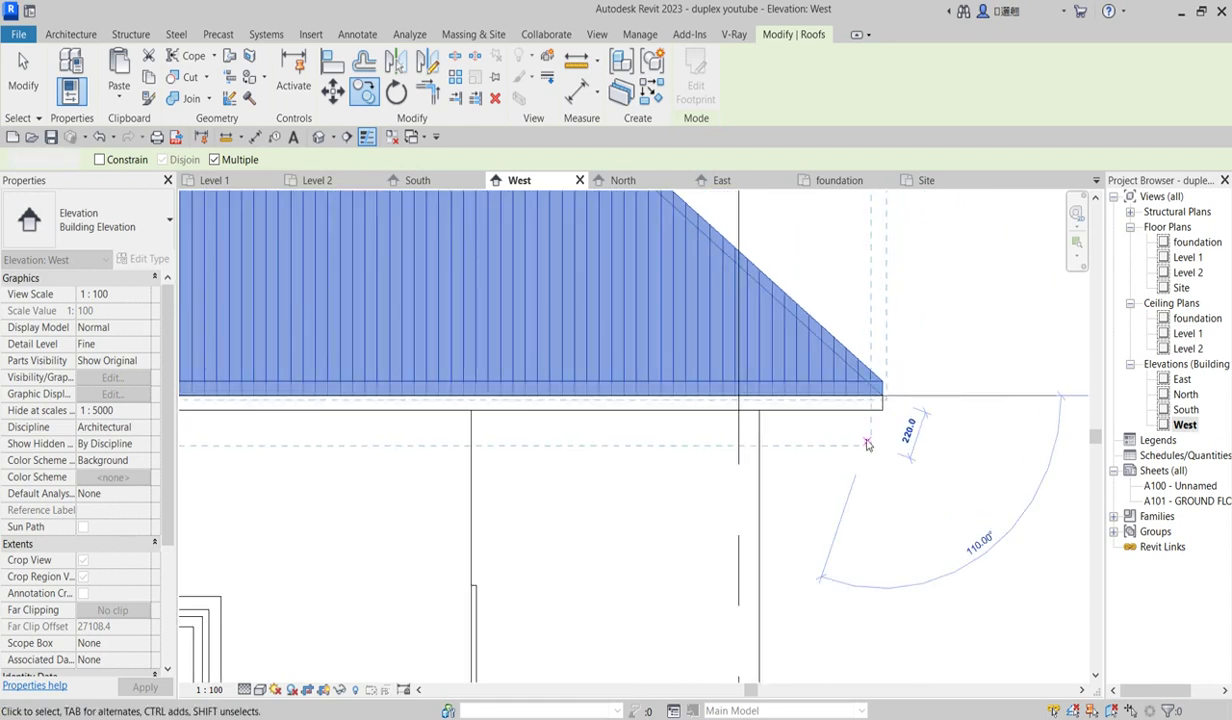
{"action": "left_click", "coordinate": [875, 445]}
{"action": "key", "text": "Escape"}
{"action": "scroll", "coordinate": [883, 468], "scroll_direction": "down", "scroll_amount": 3}
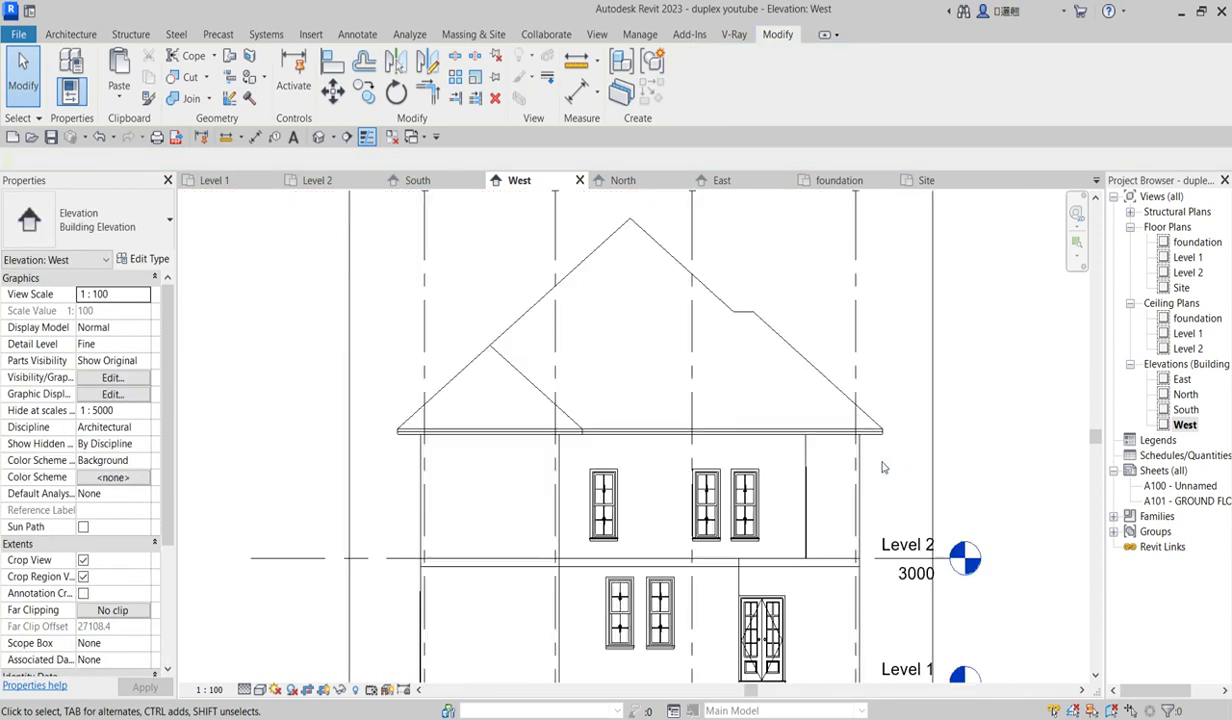
{"action": "scroll", "coordinate": [770, 230], "scroll_direction": "up", "scroll_amount": 1}
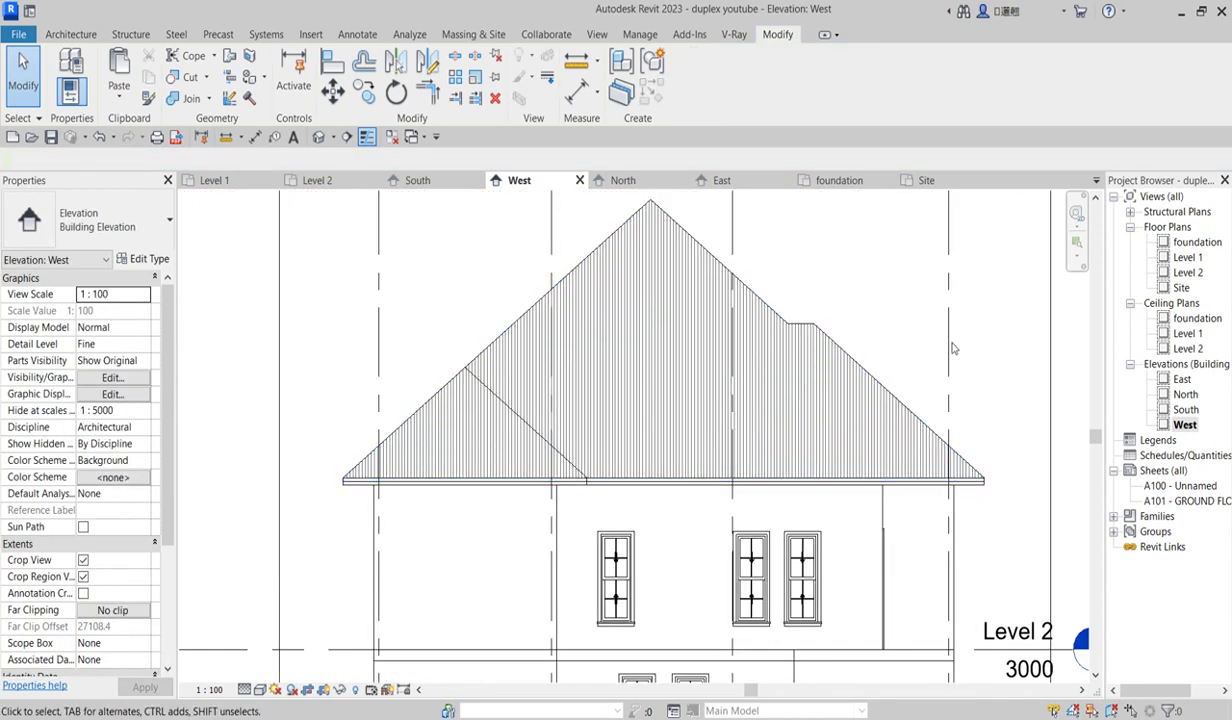
Duplicate the Site floor plan view to create Site Copy 1
{"action": "double_click", "coordinate": [1180, 289]}
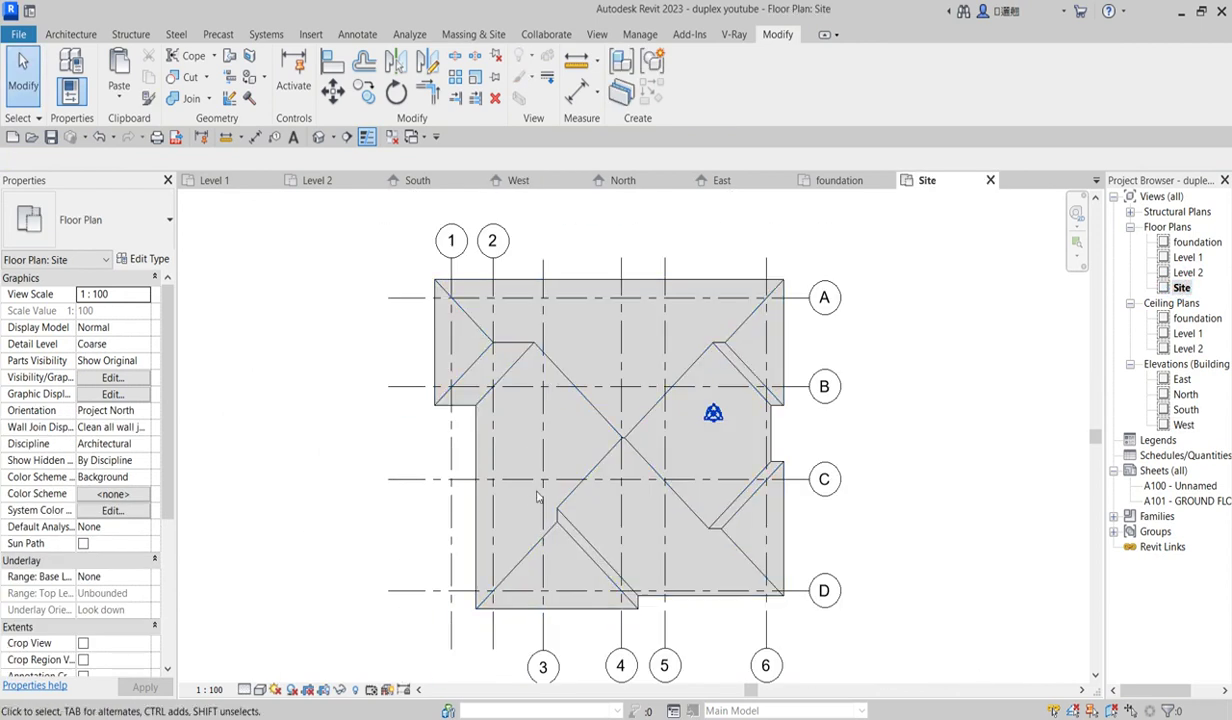
{"action": "scroll", "coordinate": [537, 497], "scroll_direction": "up", "scroll_amount": 1}
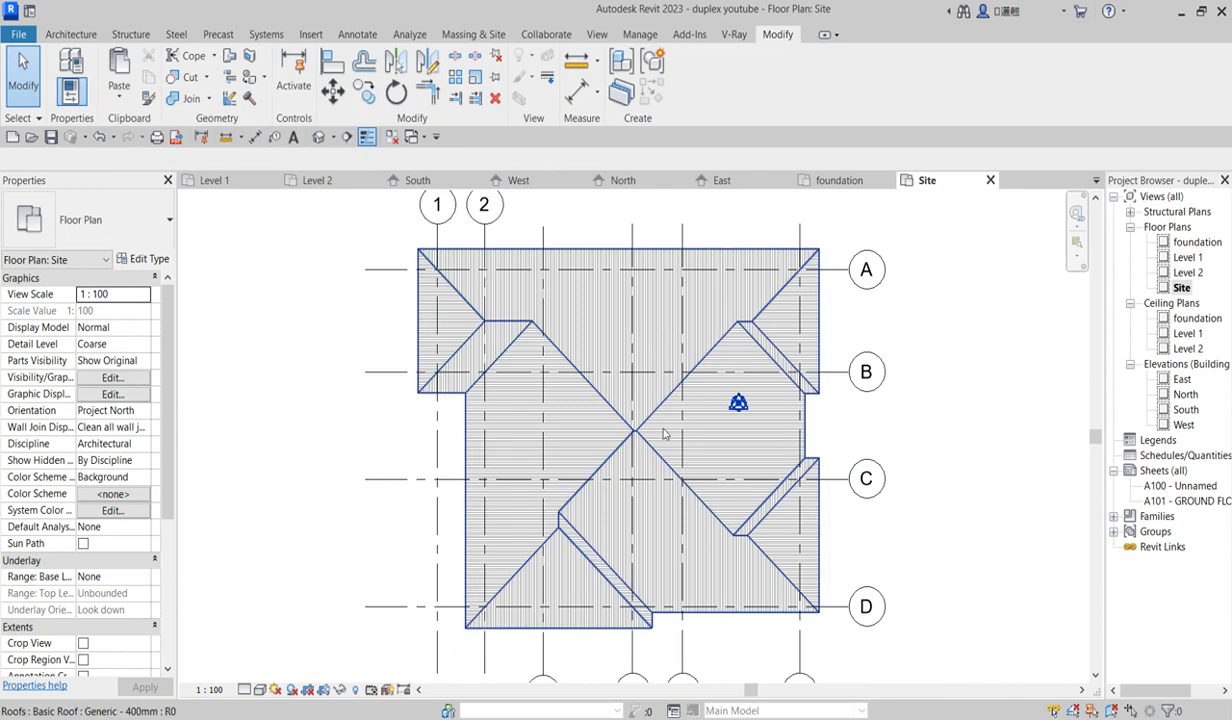
{"action": "left_click", "coordinate": [1181, 289]}
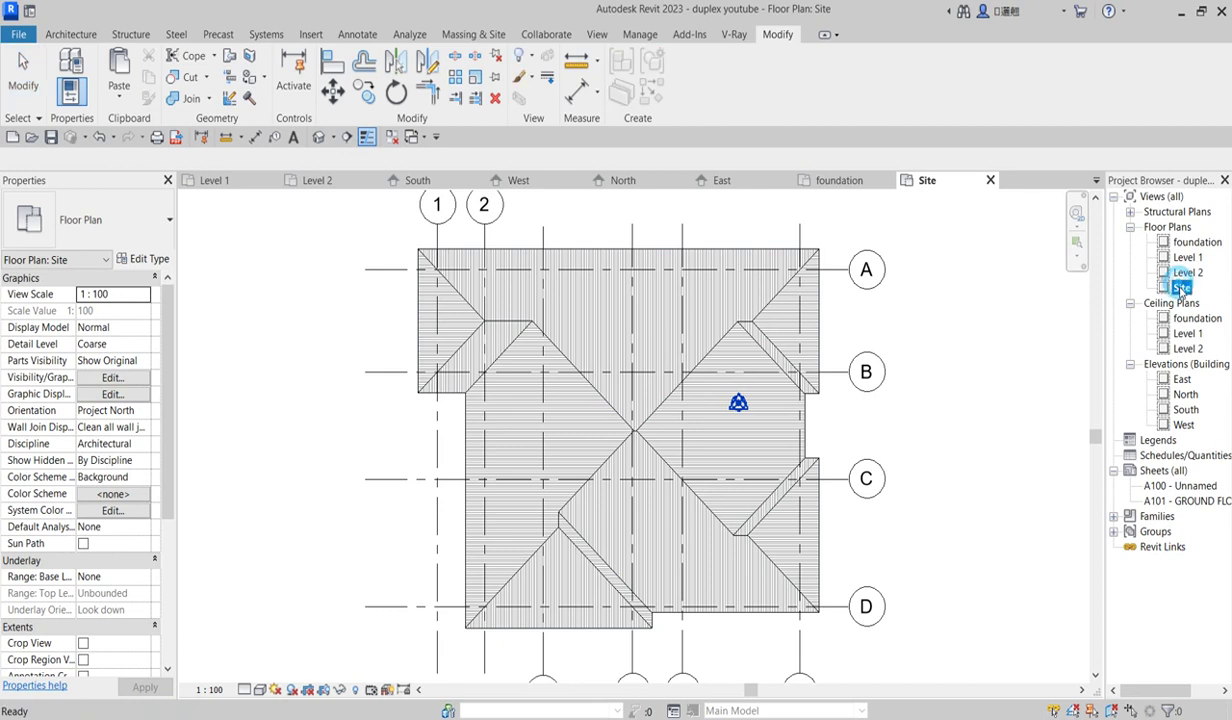
{"action": "right_click", "coordinate": [1181, 289]}
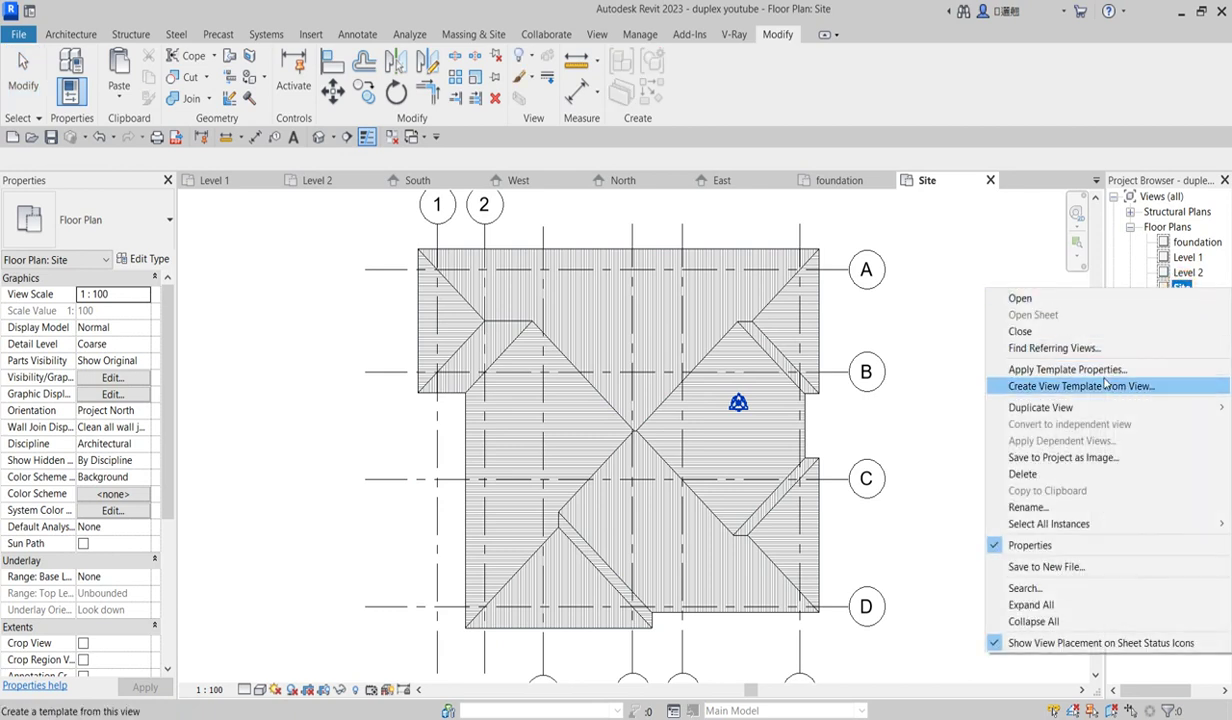
{"action": "mouse_move", "coordinate": [1068, 412]}
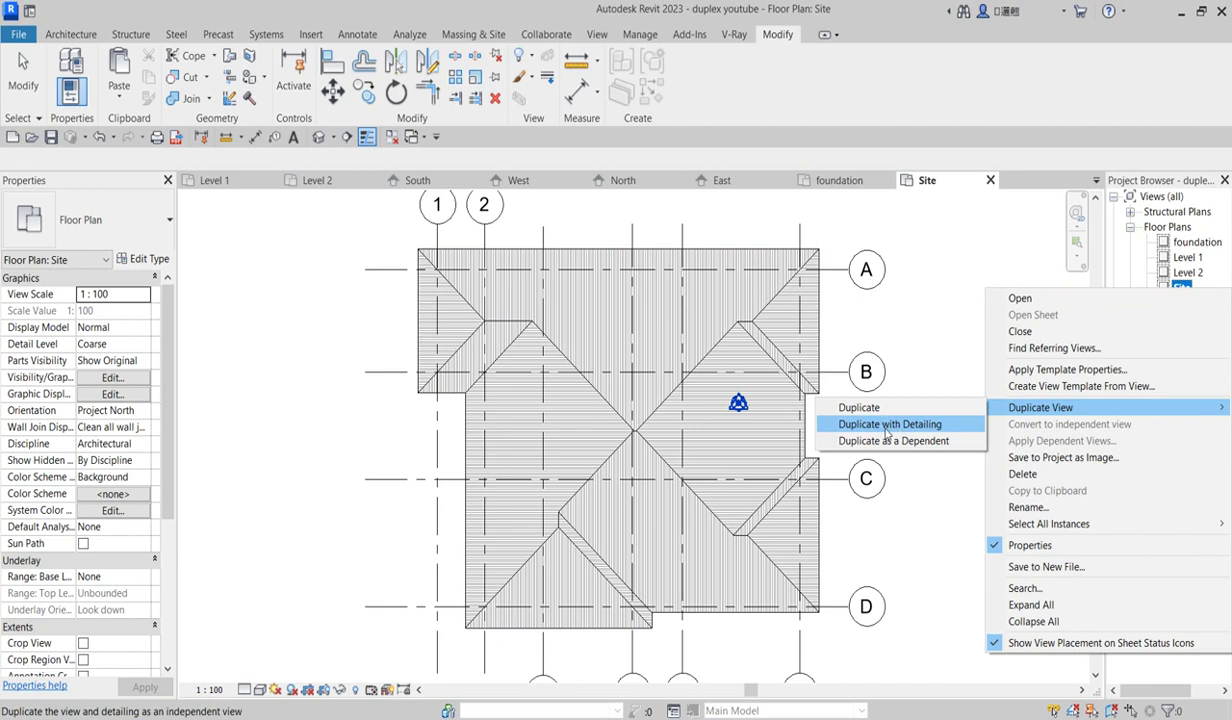
{"action": "left_click", "coordinate": [862, 408]}
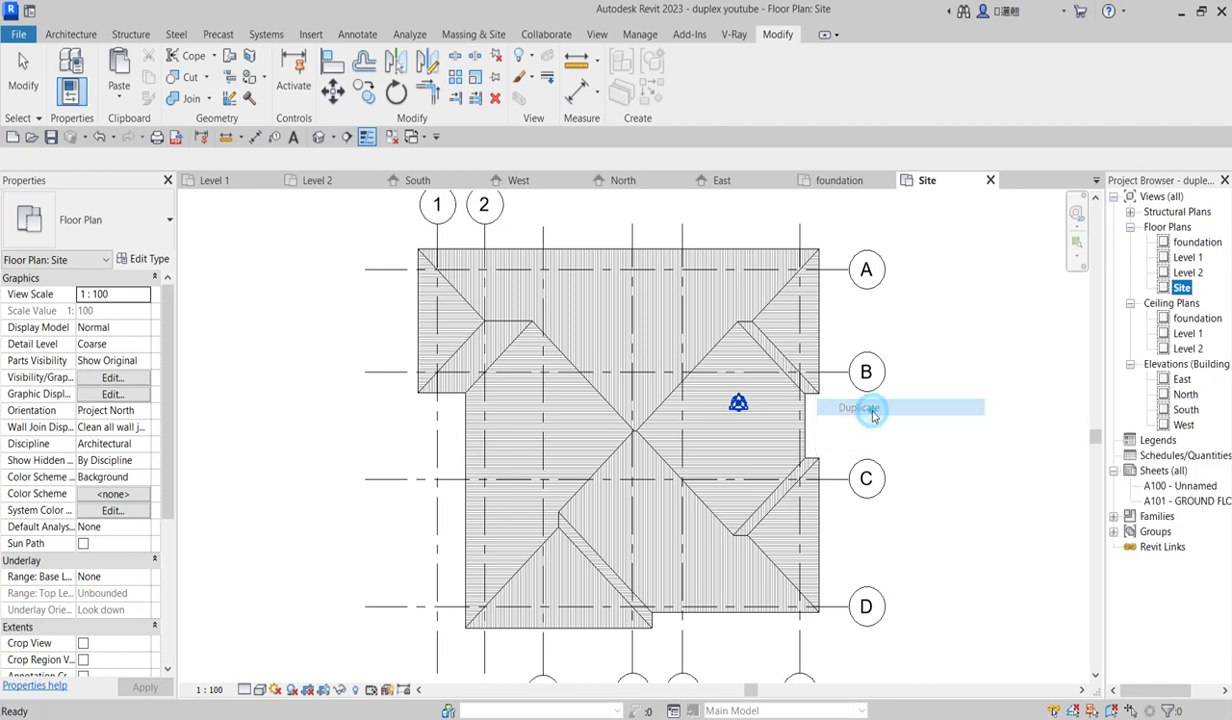
{"action": "scroll", "coordinate": [707, 414], "scroll_direction": "up", "scroll_amount": 2}
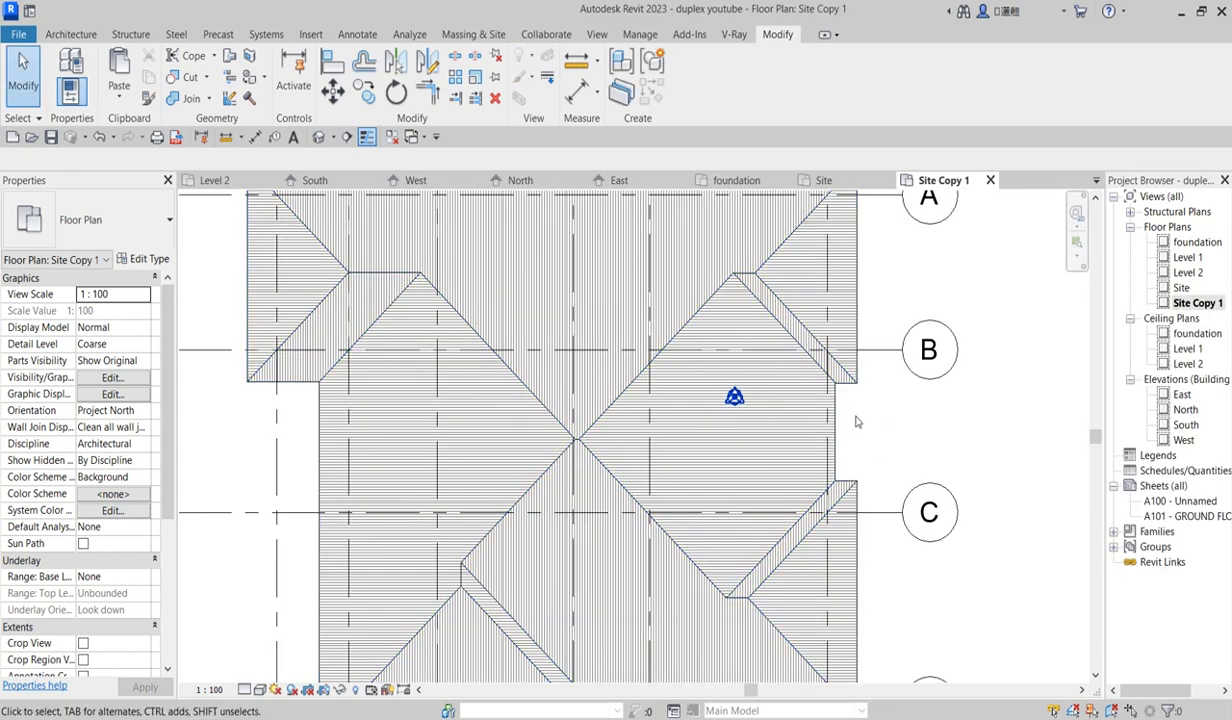
{"action": "scroll", "coordinate": [553, 428], "scroll_direction": "down", "scroll_amount": 2}
{"action": "scroll", "coordinate": [553, 428], "scroll_direction": "up", "scroll_amount": 3}
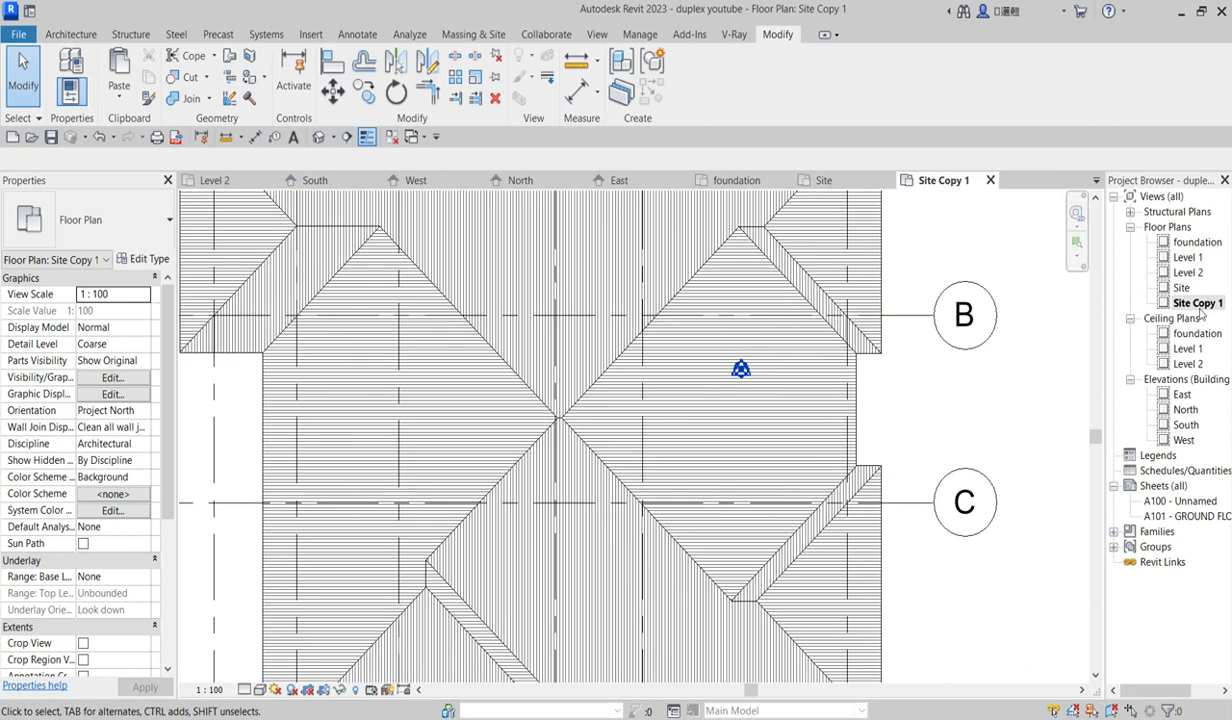
Rename Site Copy 1 to 'roof'
{"action": "right_click", "coordinate": [1199, 304]}
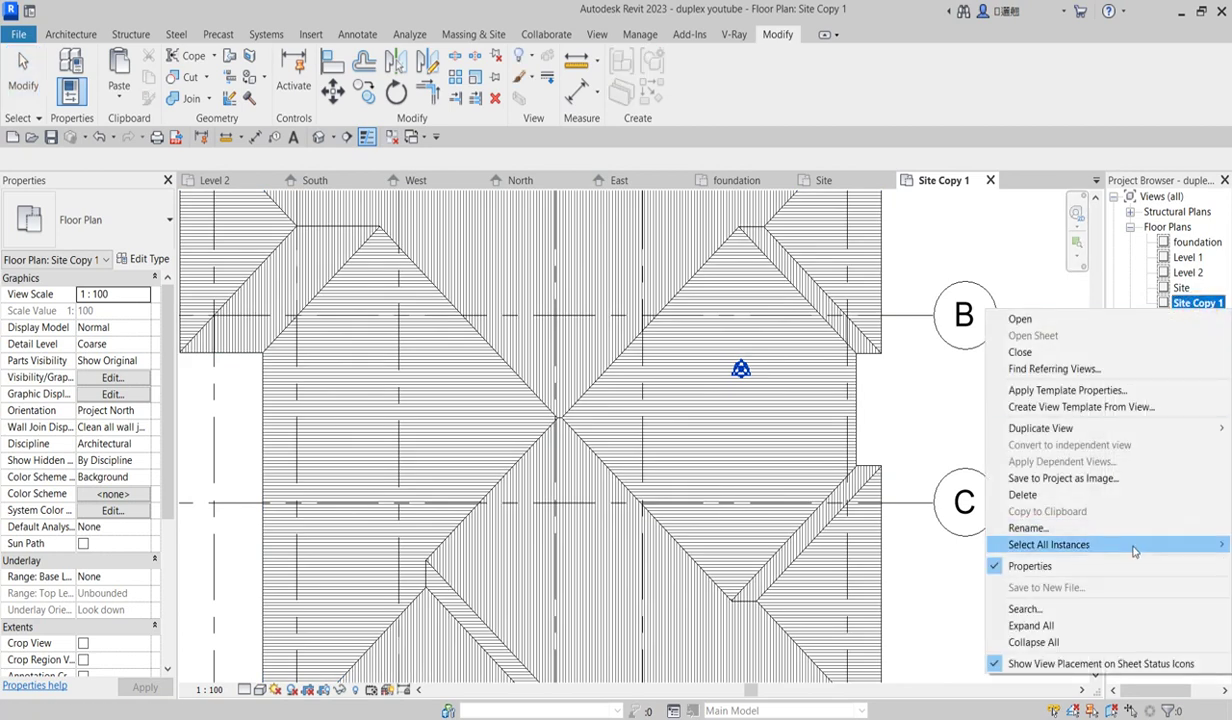
{"action": "left_click", "coordinate": [1040, 528]}
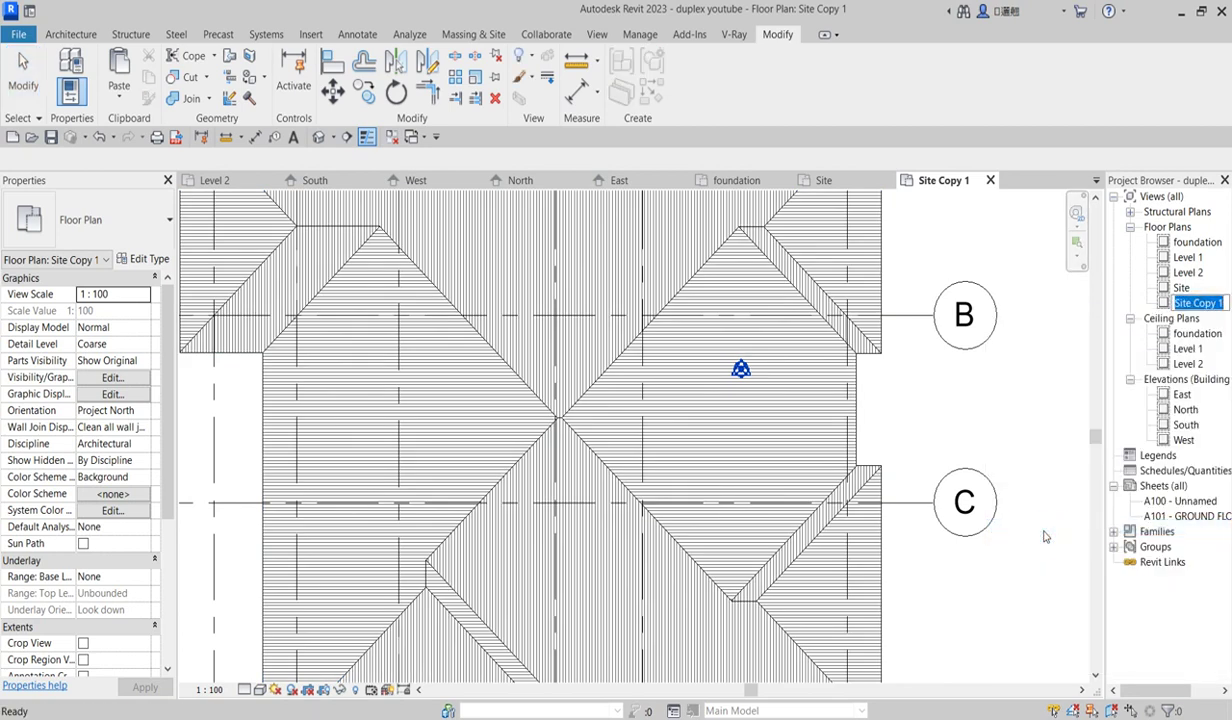
{"action": "type", "text": "roo"}
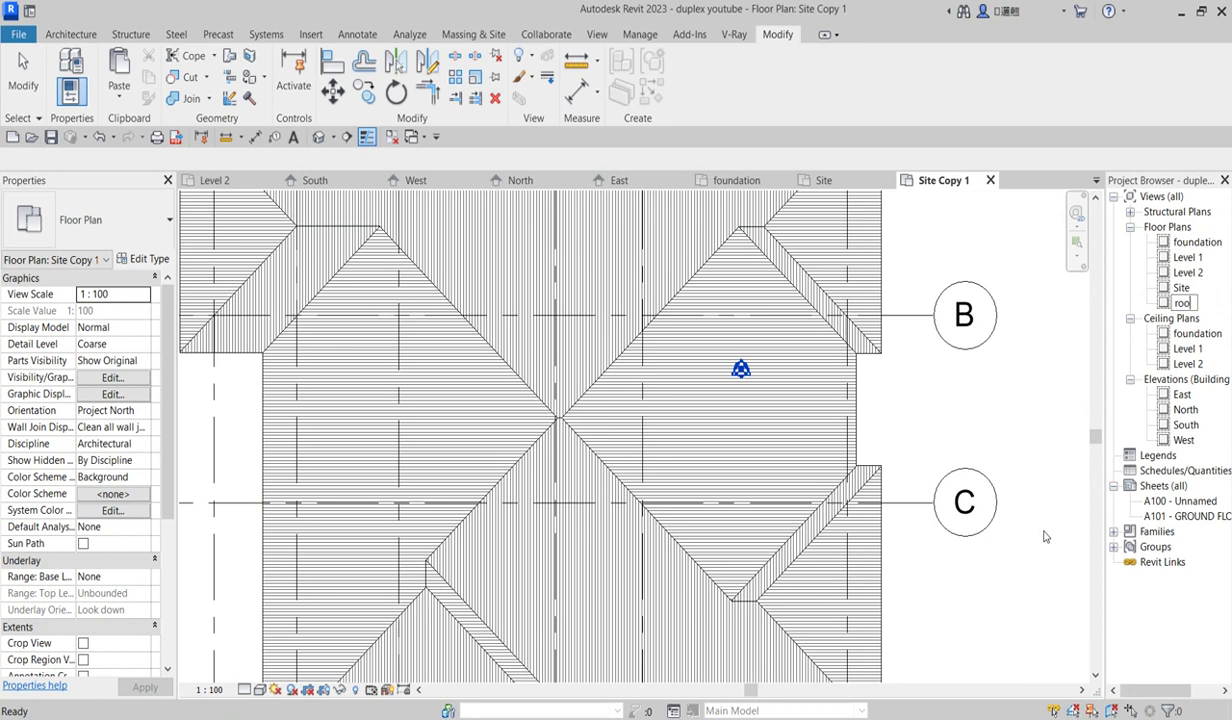
{"action": "type", "text": "f"}
{"action": "key", "text": "Return"}
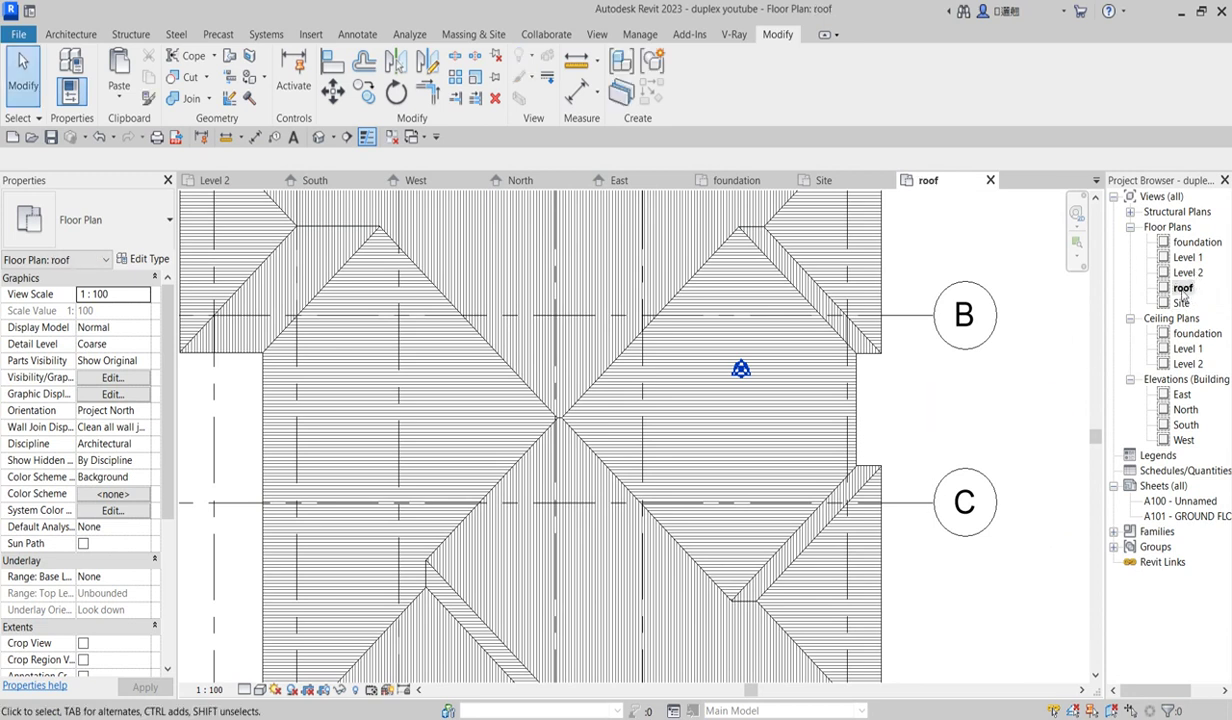
Start a vertical opening (Opening > Vertical) and select the hip roof to cut
{"action": "scroll", "coordinate": [900, 400], "scroll_direction": "down", "scroll_amount": 2}
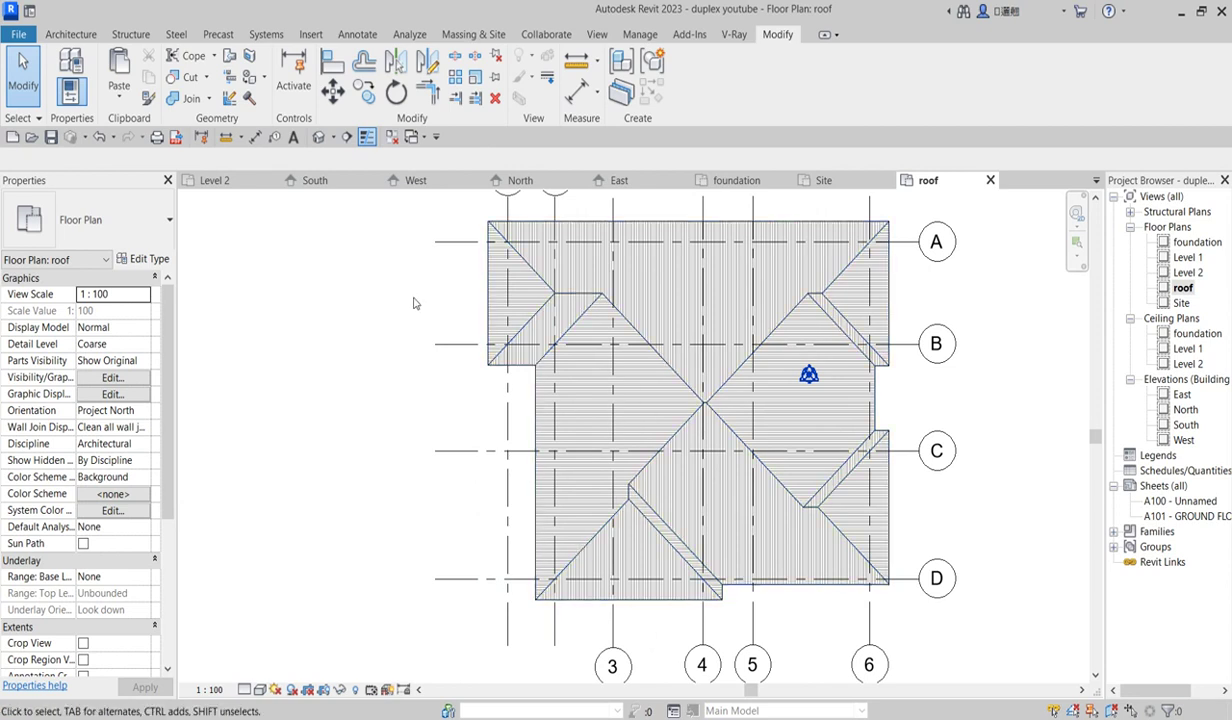
{"action": "scroll", "coordinate": [618, 279], "scroll_direction": "up", "scroll_amount": 3}
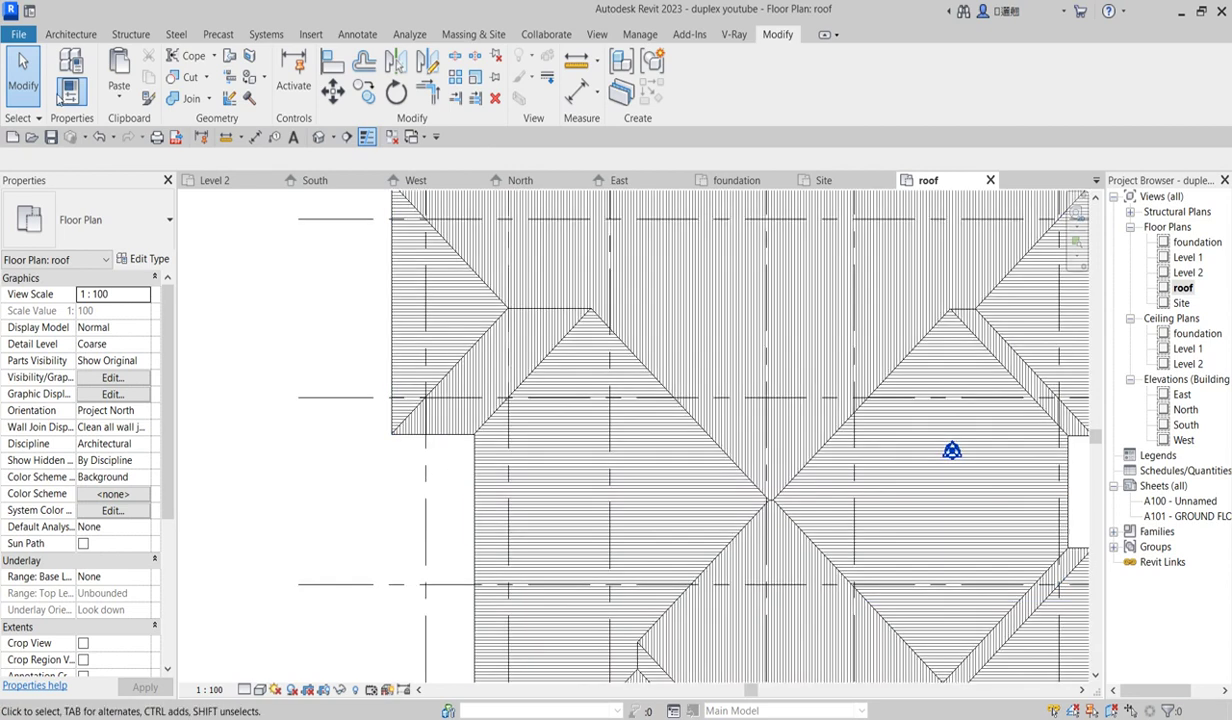
{"action": "left_click", "coordinate": [71, 34]}
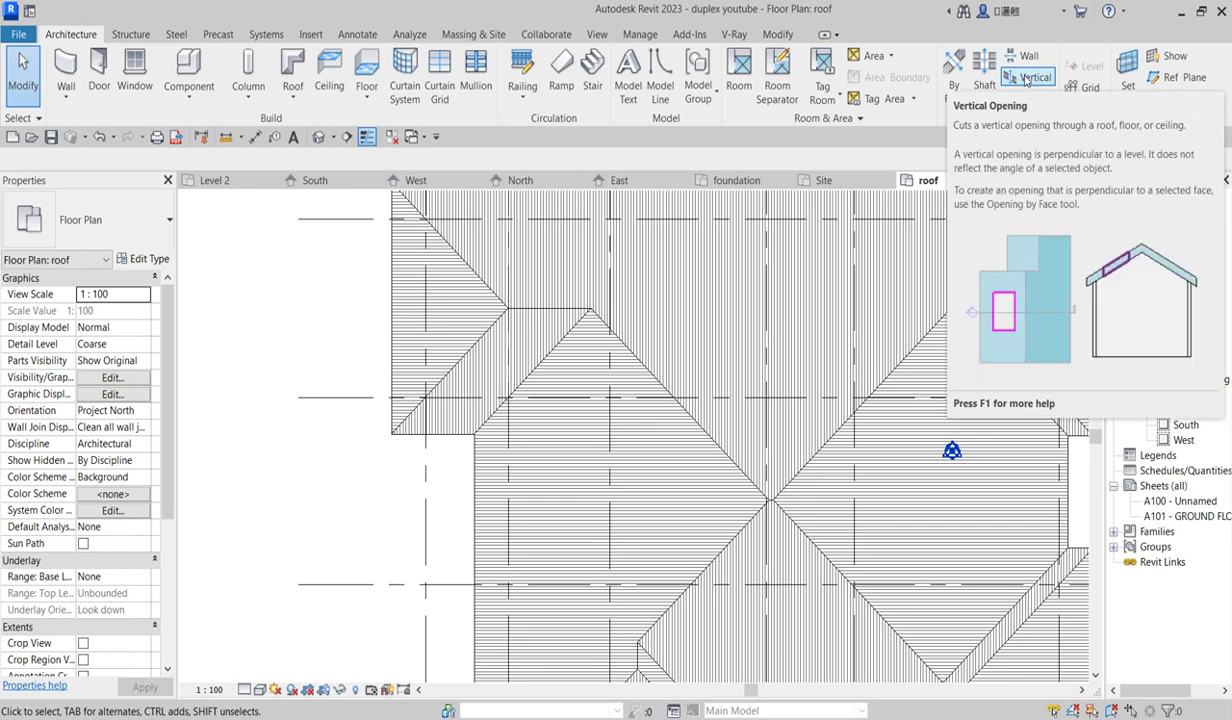
{"action": "left_click", "coordinate": [1025, 80]}
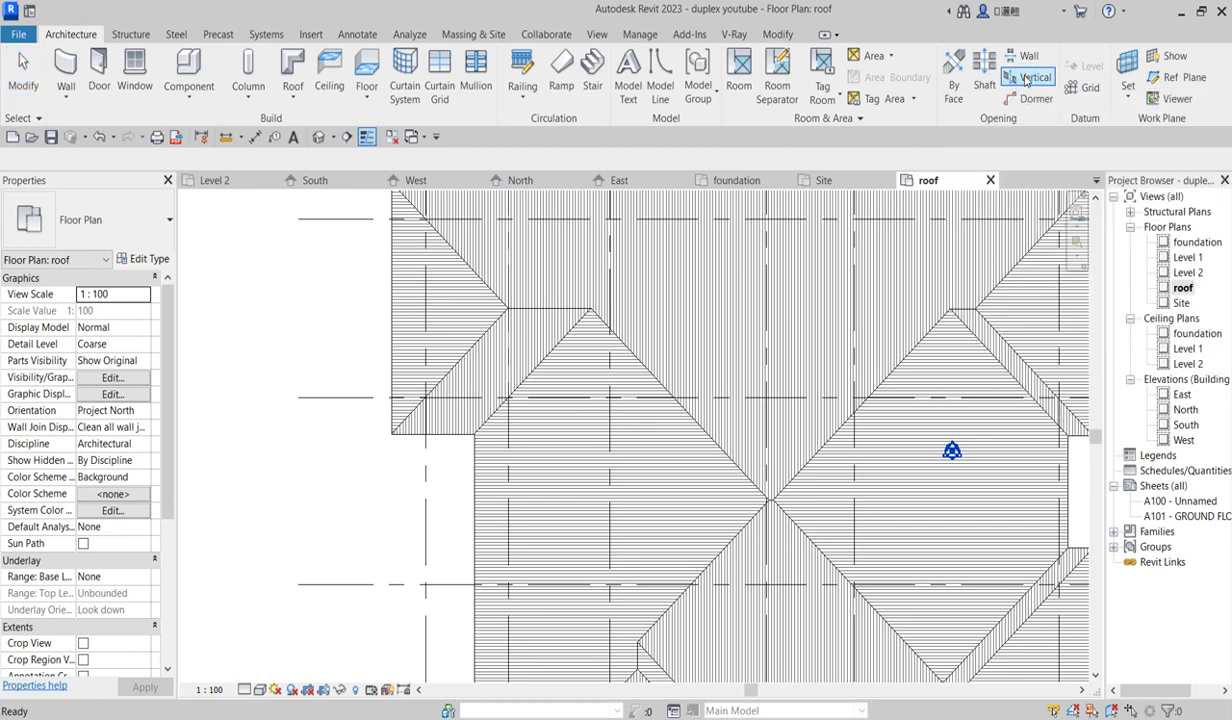
{"action": "left_click", "coordinate": [758, 510]}
{"action": "scroll", "coordinate": [400, 395], "scroll_direction": "down", "scroll_amount": 4}
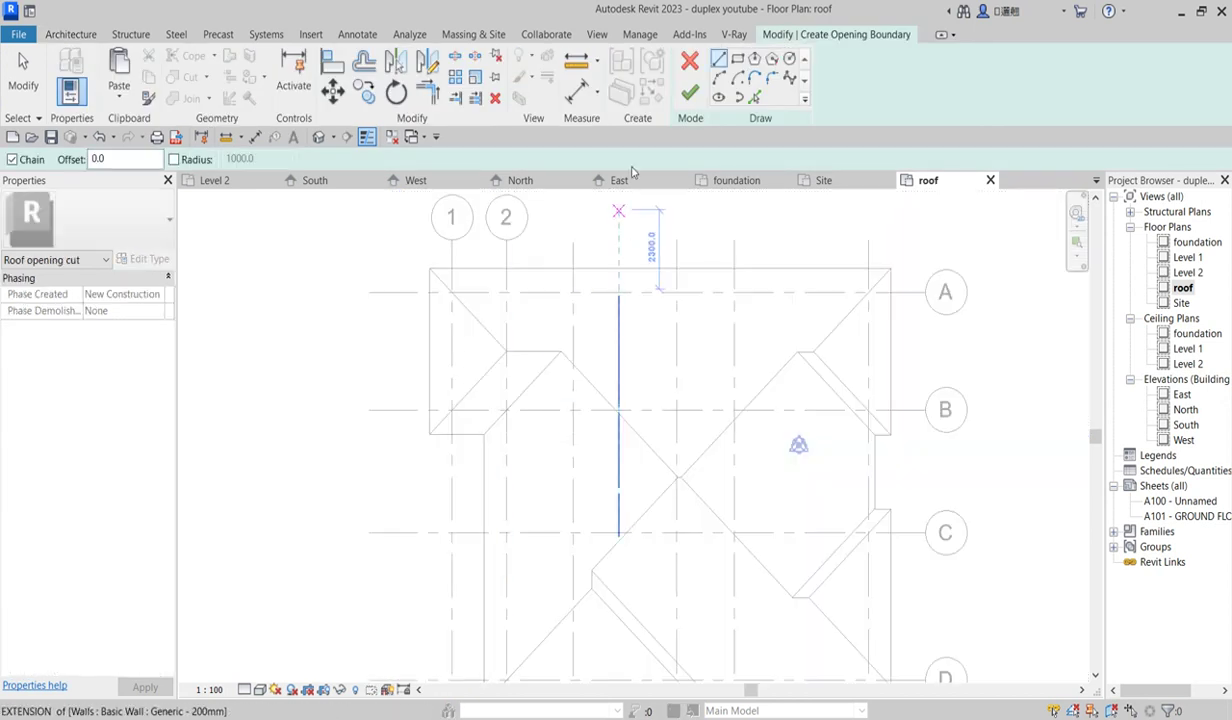
Switch the opening boundary to Pick Lines with an 80 offset
{"action": "left_click", "coordinate": [755, 97]}
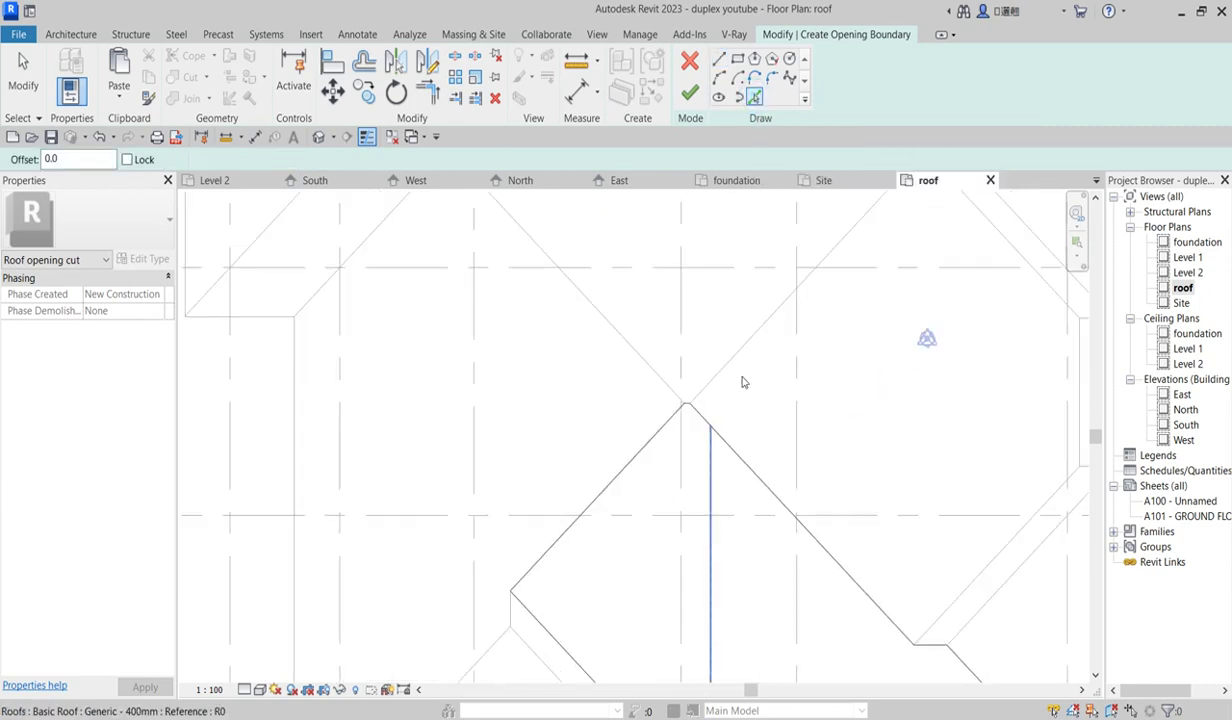
{"action": "scroll", "coordinate": [743, 382], "scroll_direction": "up", "scroll_amount": 3}
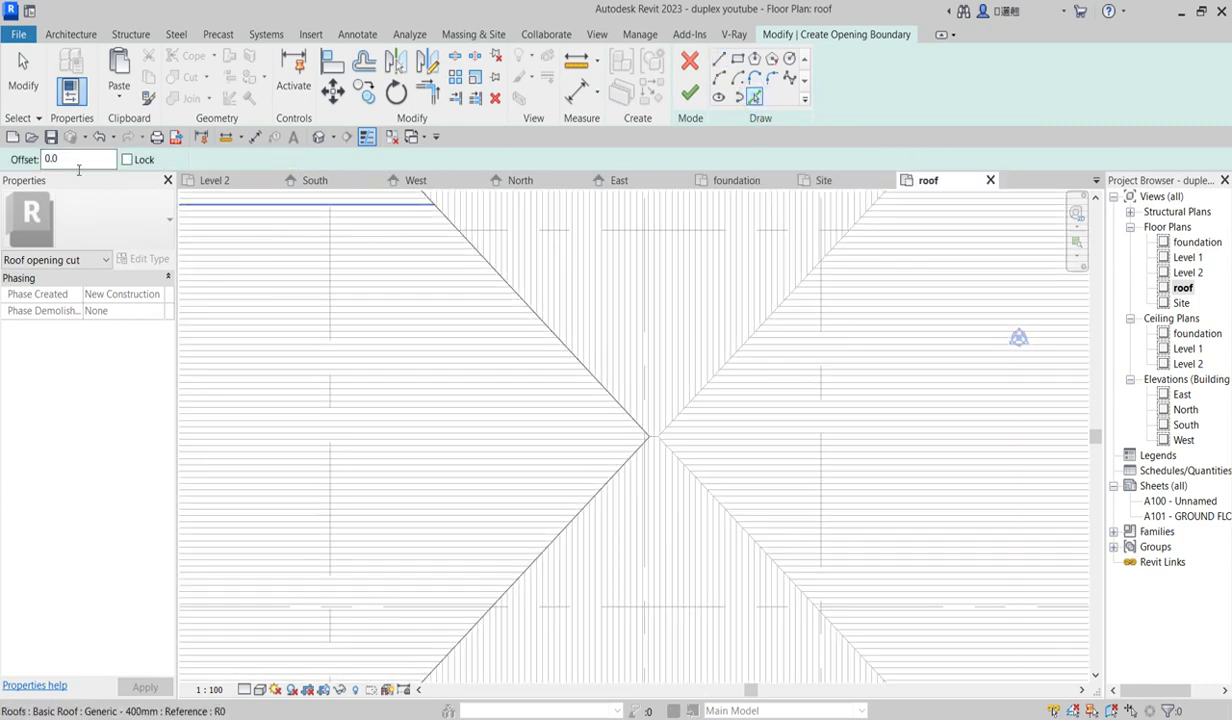
{"action": "double_click", "coordinate": [72, 161]}
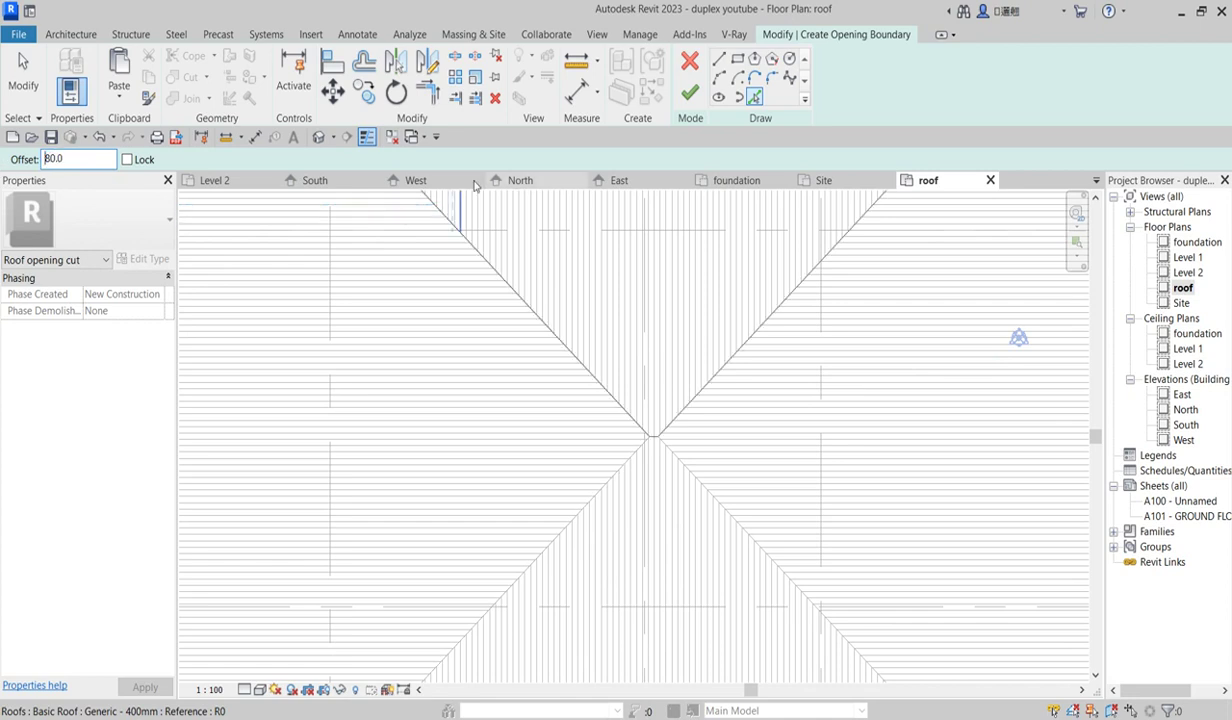
{"action": "scroll", "coordinate": [797, 291], "scroll_direction": "up", "scroll_amount": 5}
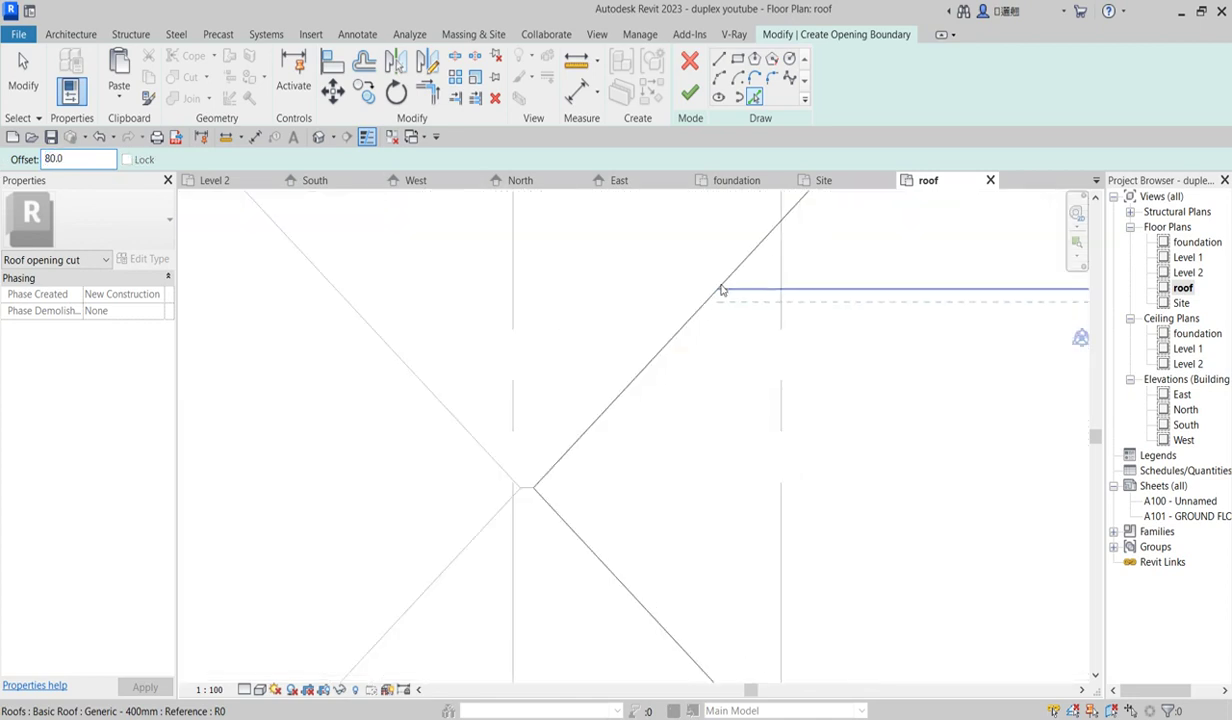
Pick 80-offset boundary lines along the right, left, lower-left and lower-right hip edges
{"action": "left_click", "coordinate": [687, 324]}
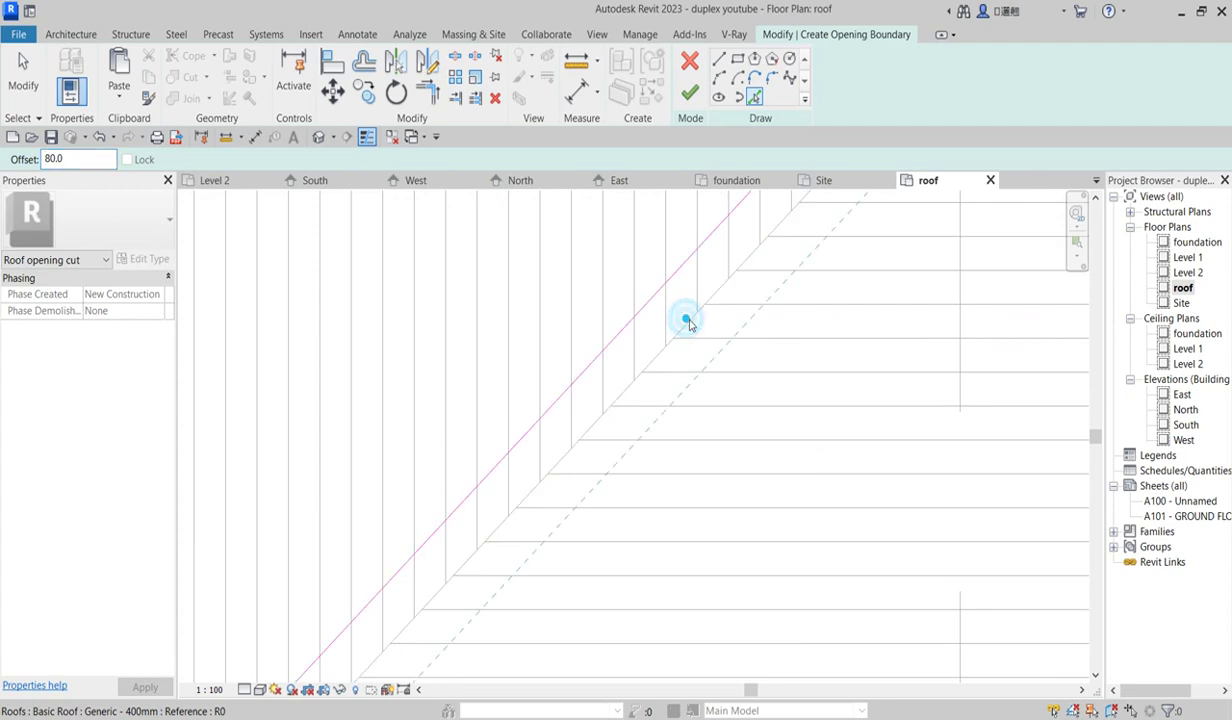
{"action": "scroll", "coordinate": [689, 322], "scroll_direction": "down", "scroll_amount": 4}
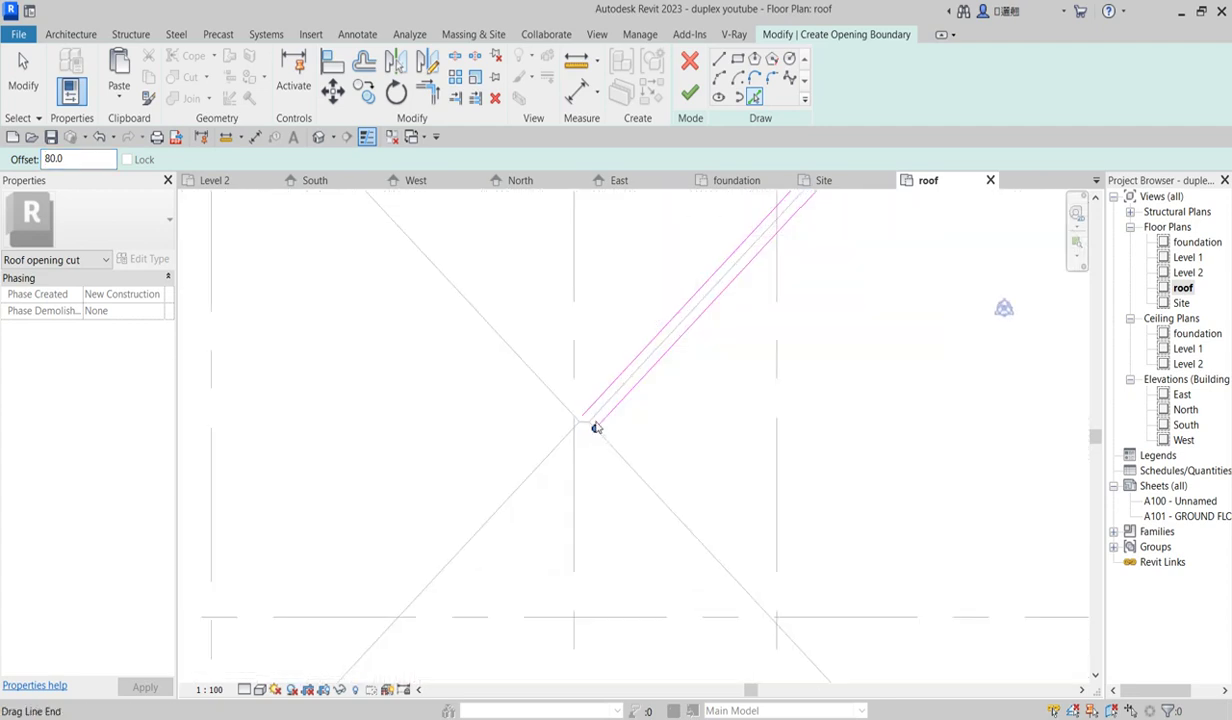
{"action": "scroll", "coordinate": [560, 425], "scroll_direction": "up", "scroll_amount": 4}
{"action": "scroll", "coordinate": [548, 405], "scroll_direction": "up", "scroll_amount": 3}
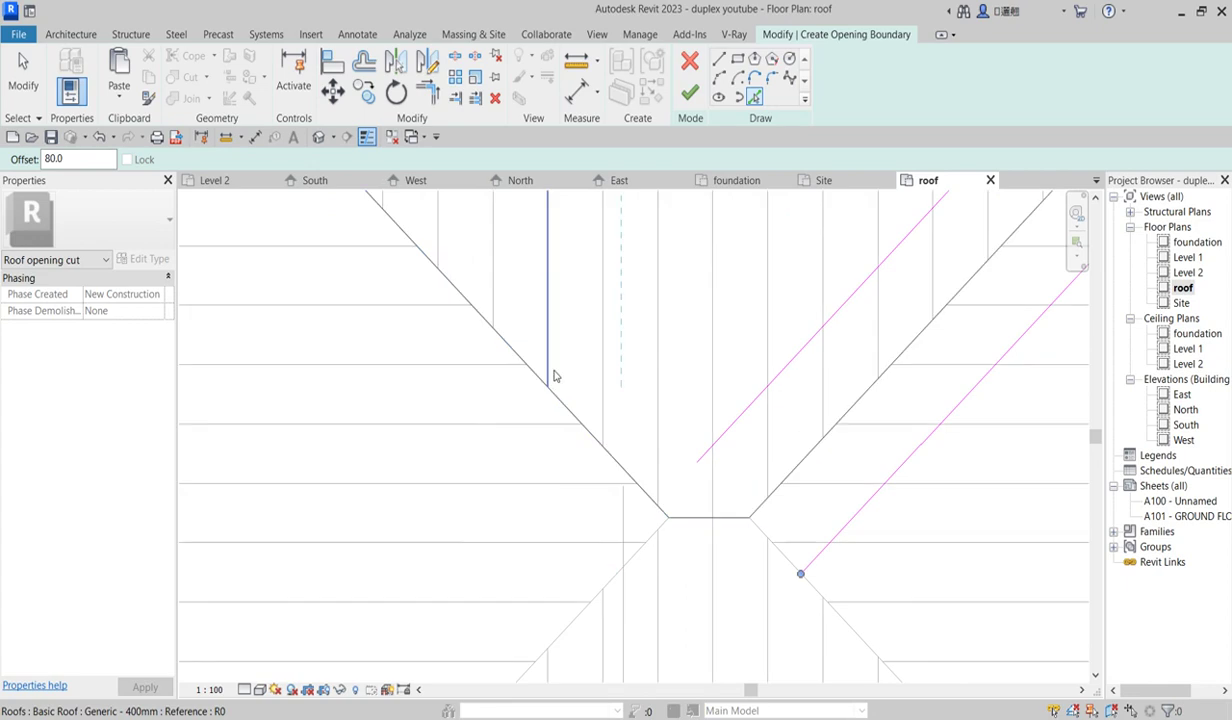
{"action": "left_click", "coordinate": [540, 384]}
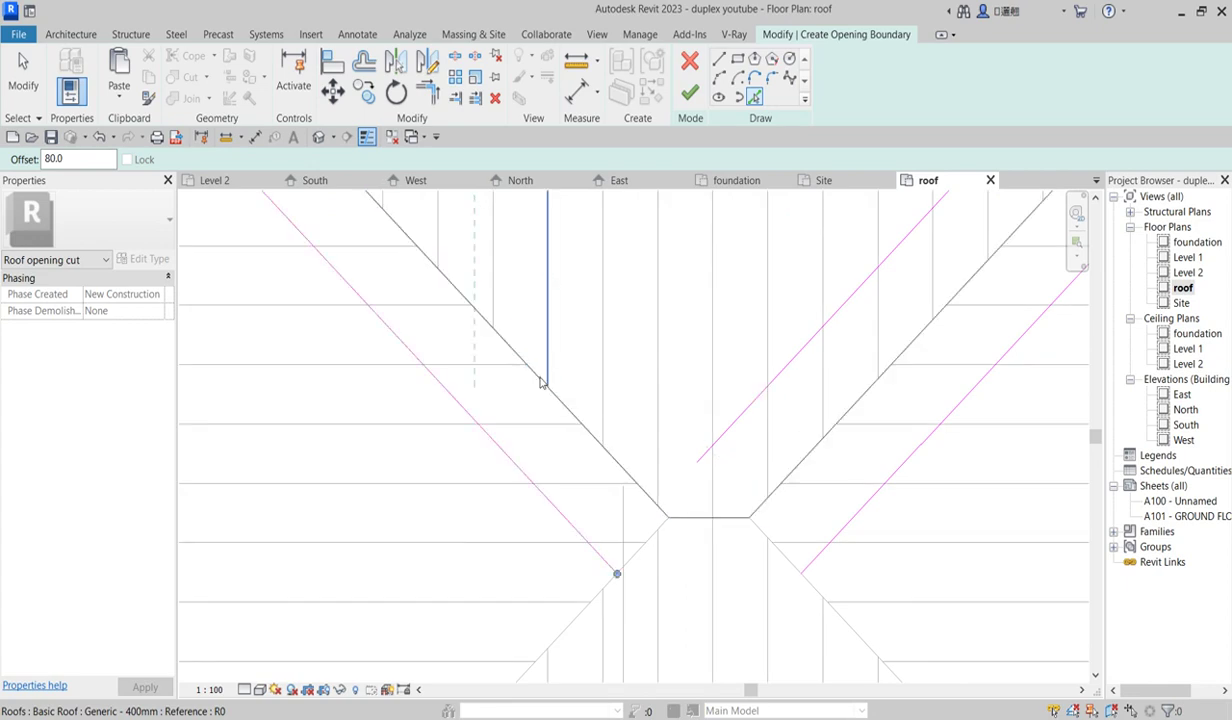
{"action": "left_click", "coordinate": [538, 380]}
{"action": "scroll", "coordinate": [597, 572], "scroll_direction": "down", "scroll_amount": 2}
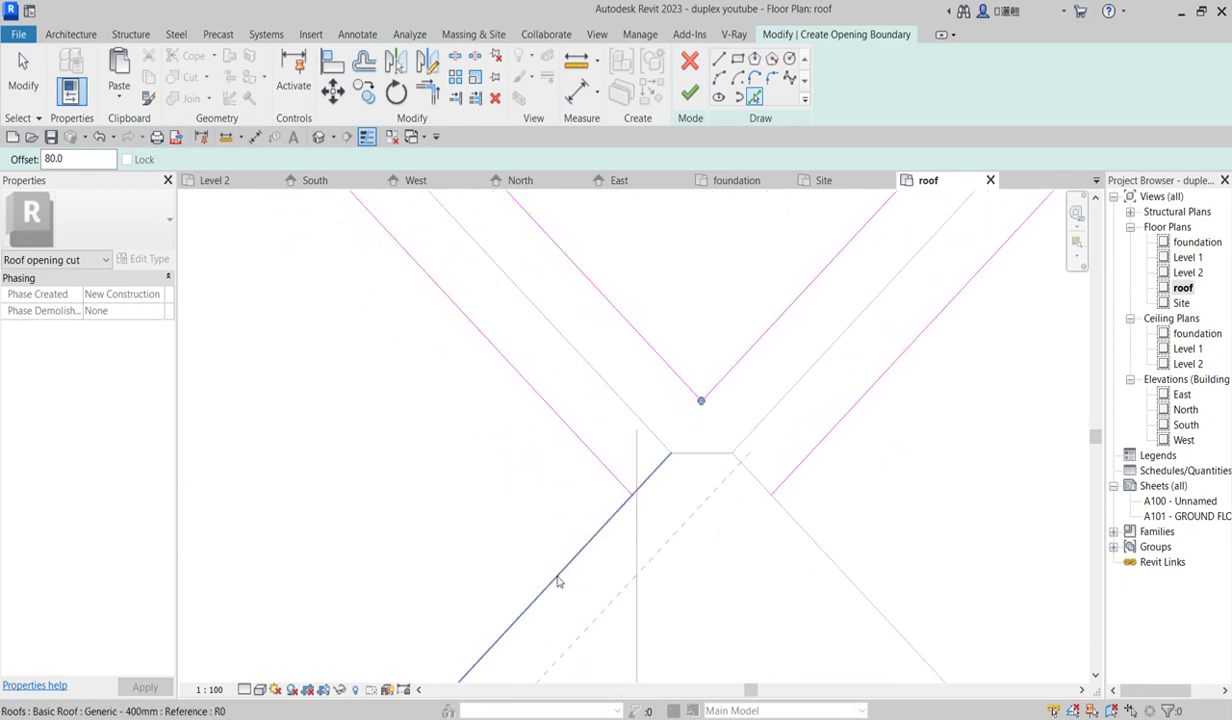
{"action": "left_click", "coordinate": [557, 580]}
{"action": "scroll", "coordinate": [652, 514], "scroll_direction": "up", "scroll_amount": 3}
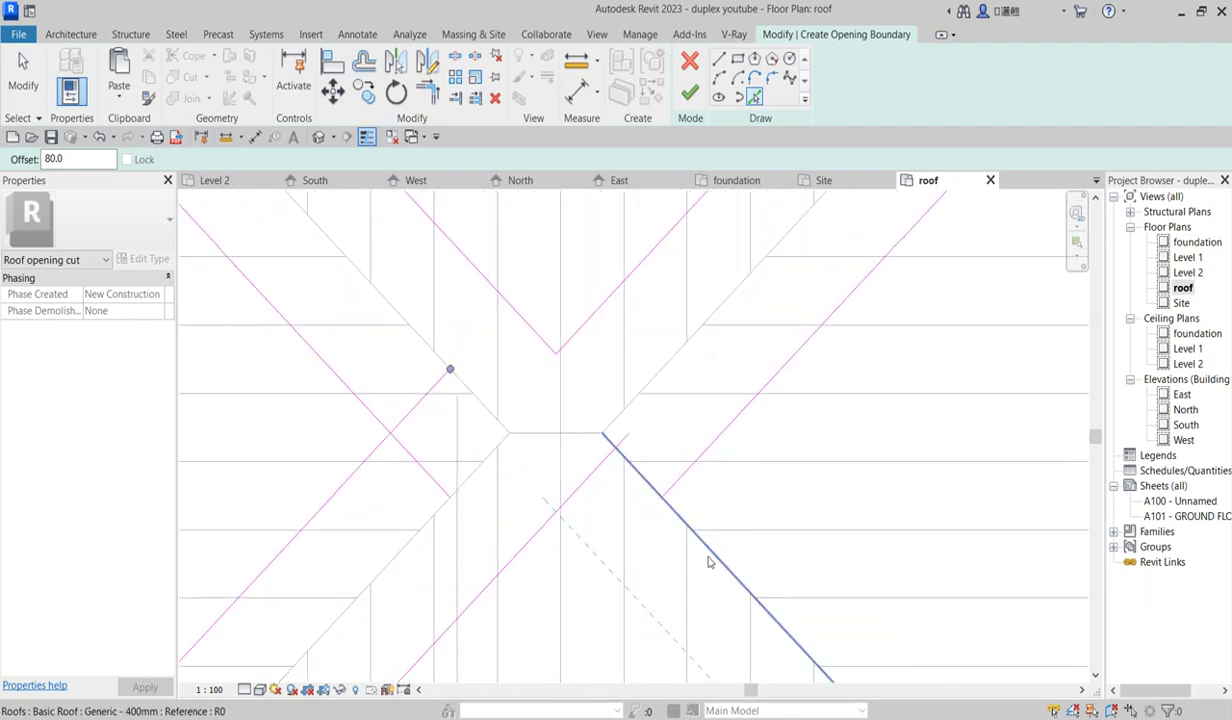
{"action": "left_click", "coordinate": [711, 548]}
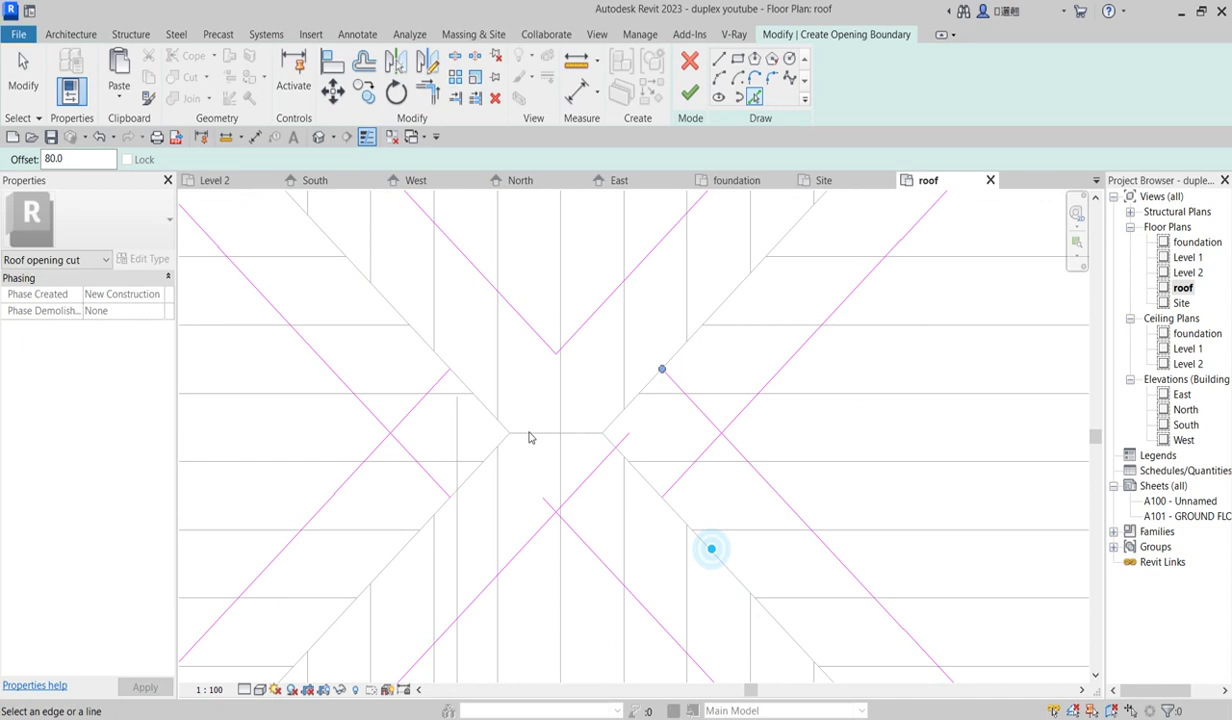
Add 80-offset lines along the short ridge, both sides of the long ridge, and the right hip
{"action": "left_click", "coordinate": [557, 432]}
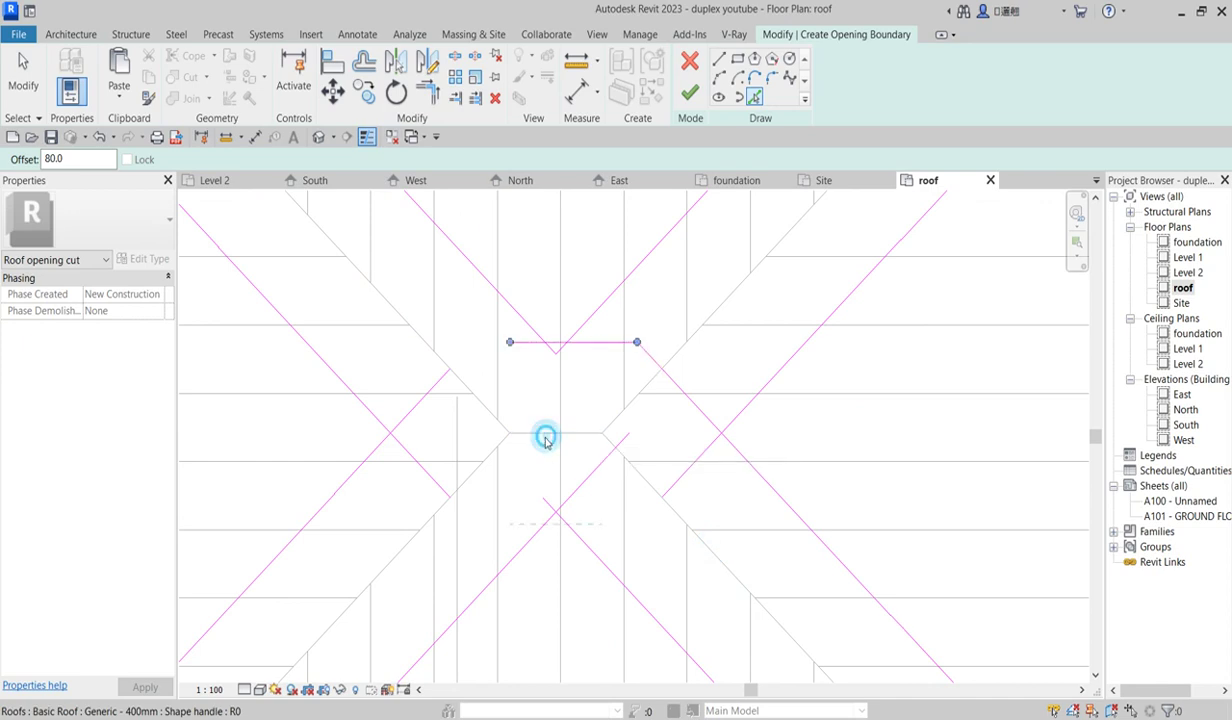
{"action": "scroll", "coordinate": [552, 428], "scroll_direction": "down", "scroll_amount": 5}
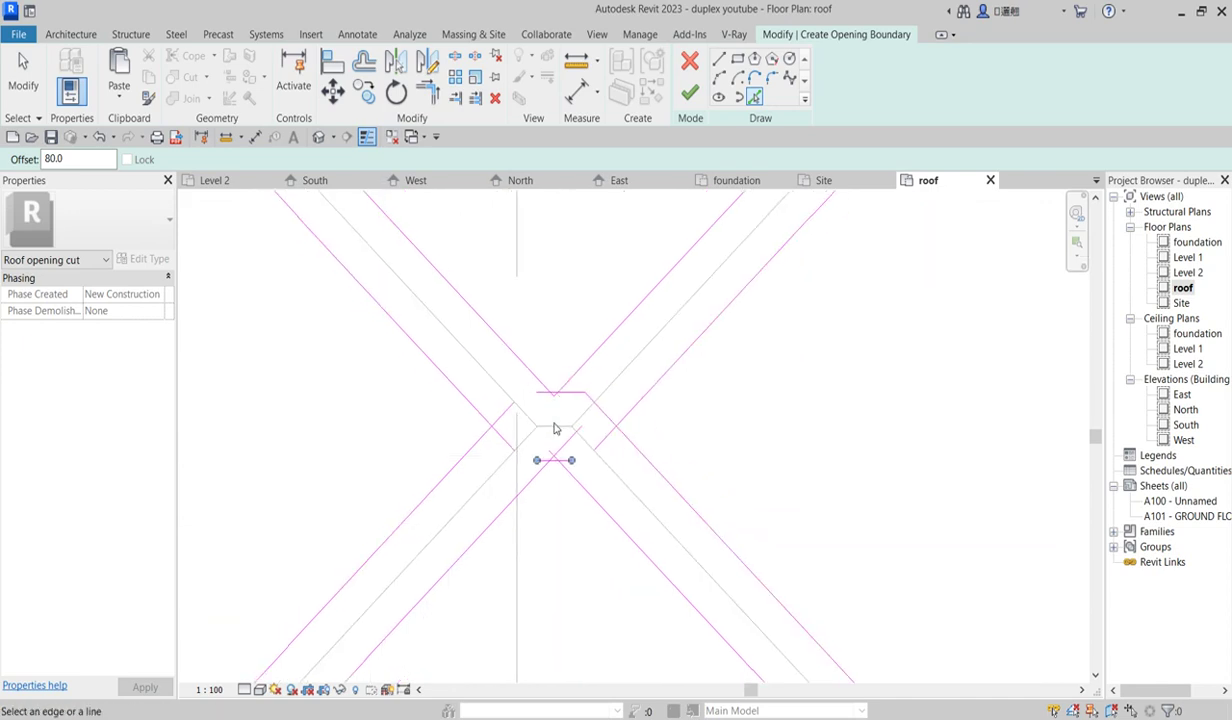
{"action": "scroll", "coordinate": [737, 272], "scroll_direction": "up", "scroll_amount": 6}
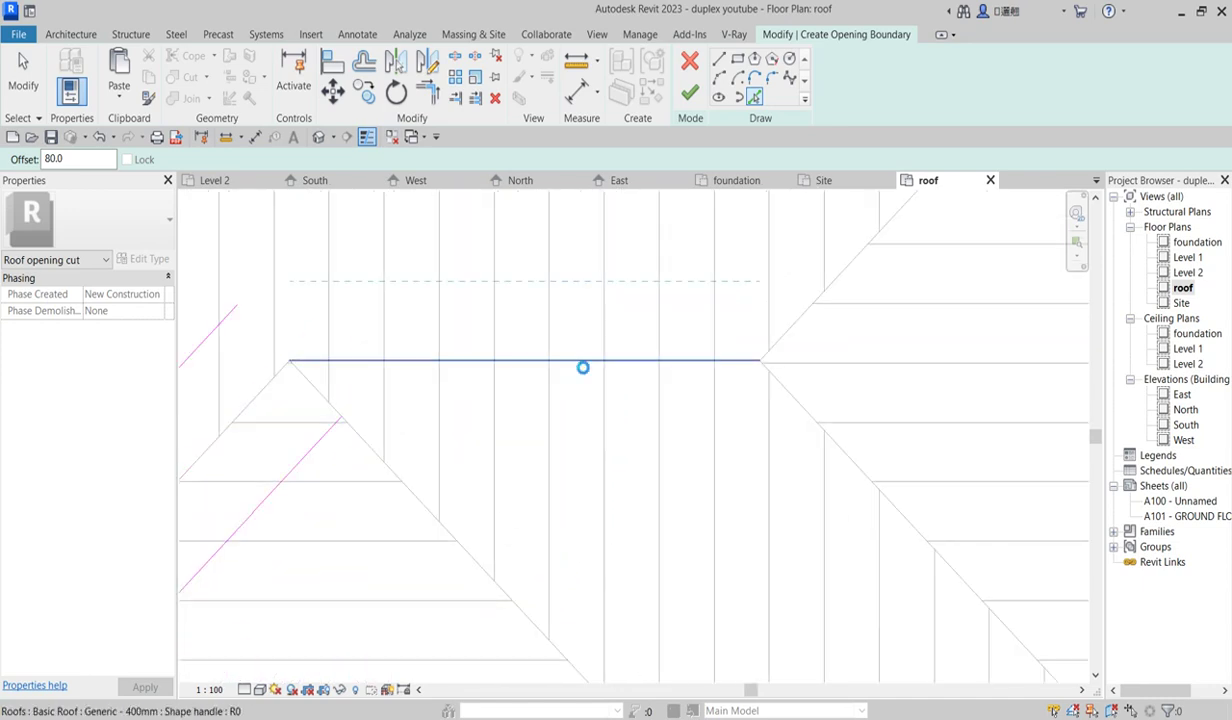
{"action": "left_click", "coordinate": [580, 368]}
{"action": "left_click", "coordinate": [578, 372]}
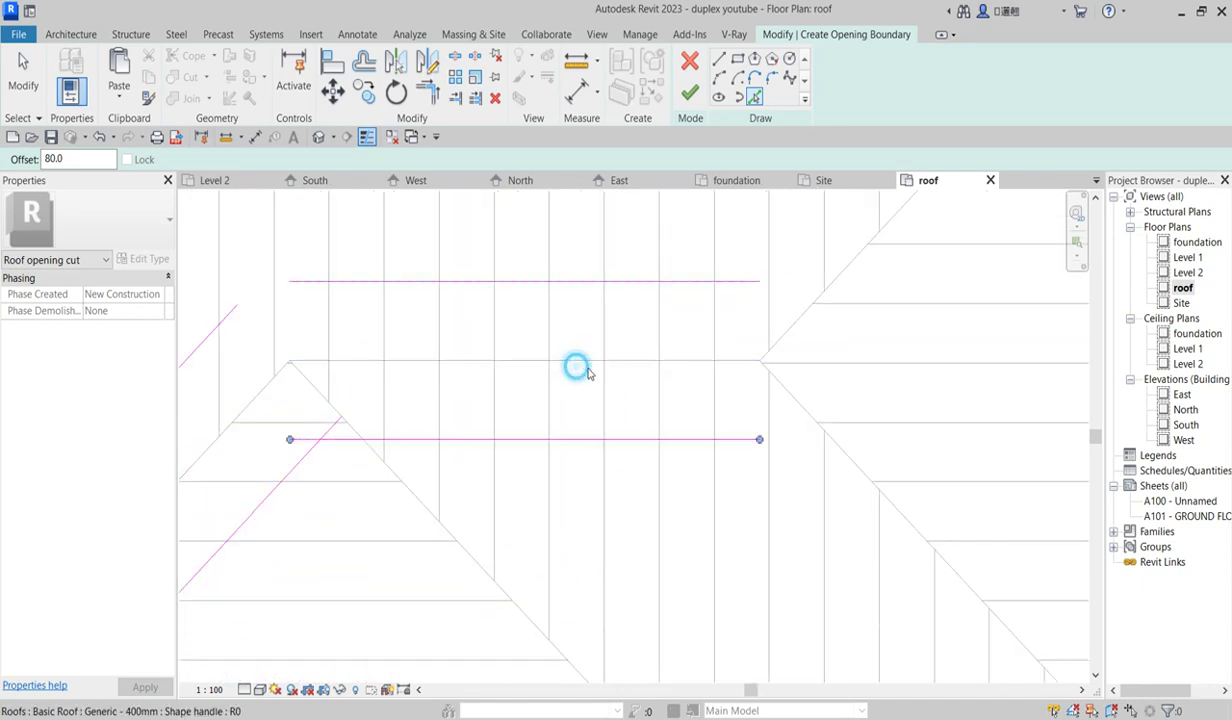
{"action": "left_click", "coordinate": [797, 316]}
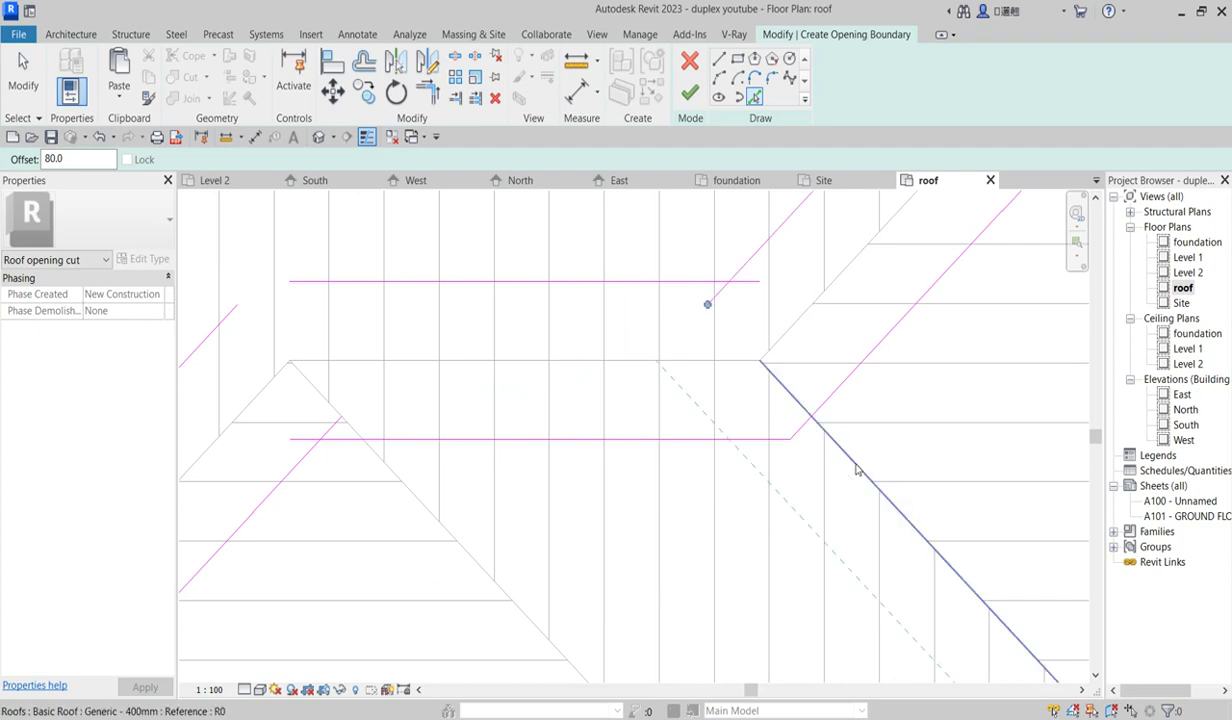
{"action": "scroll", "coordinate": [670, 342], "scroll_direction": "down", "scroll_amount": 8}
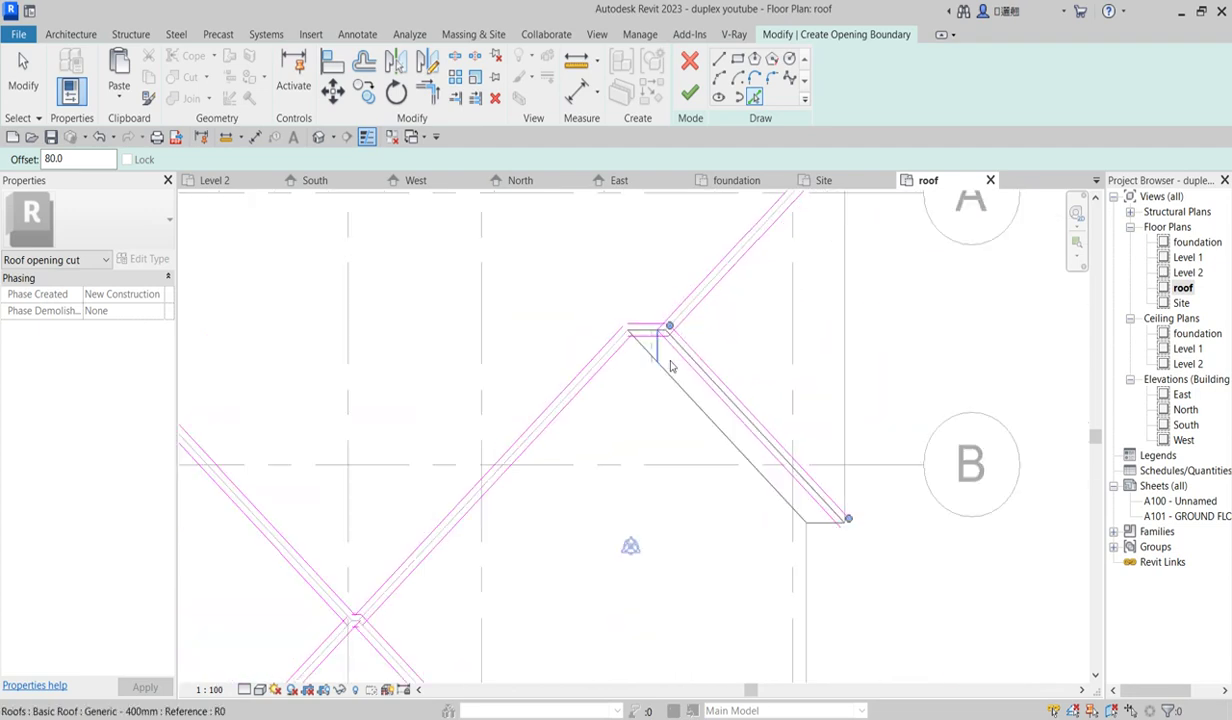
{"action": "scroll", "coordinate": [770, 384], "scroll_direction": "down", "scroll_amount": 3}
Add offset lines on both sides of the horizontal ridge, the upper-left hip and the vertical roof edge
{"action": "middle_click_drag", "start_coordinate": [481, 322], "coordinate": [412, 346]}
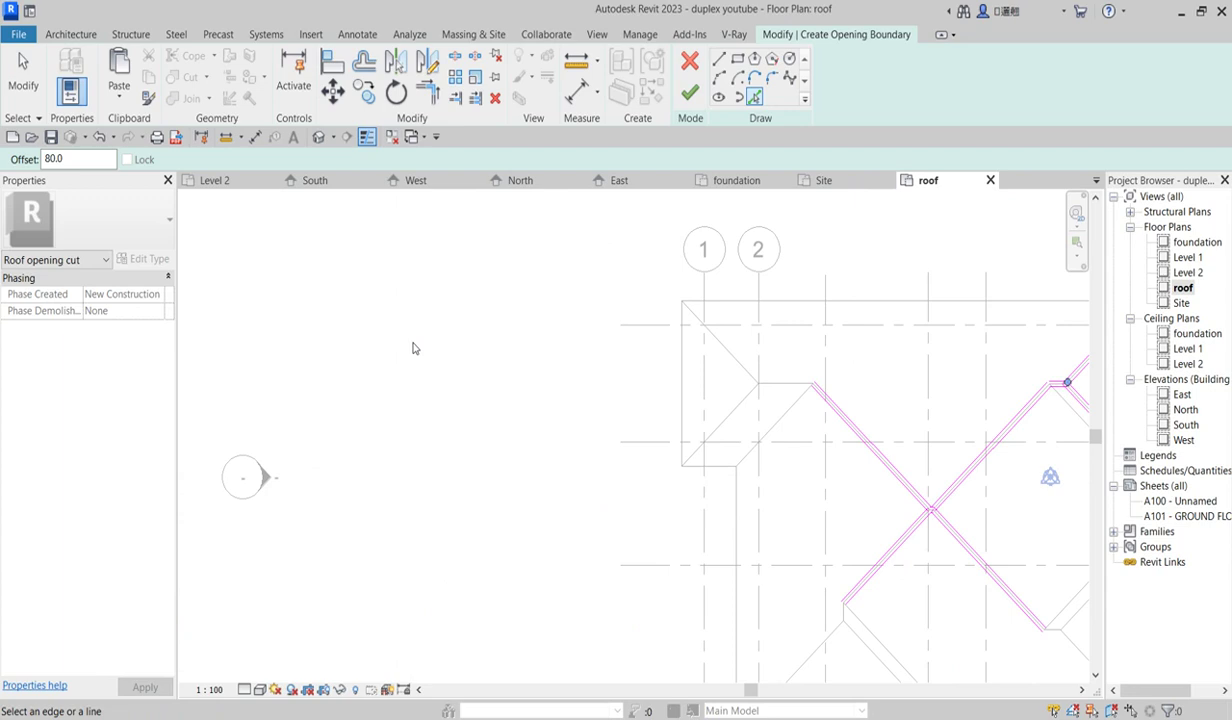
{"action": "scroll", "coordinate": [412, 346], "scroll_direction": "up", "scroll_amount": 6}
{"action": "scroll", "coordinate": [953, 392], "scroll_direction": "up", "scroll_amount": 5}
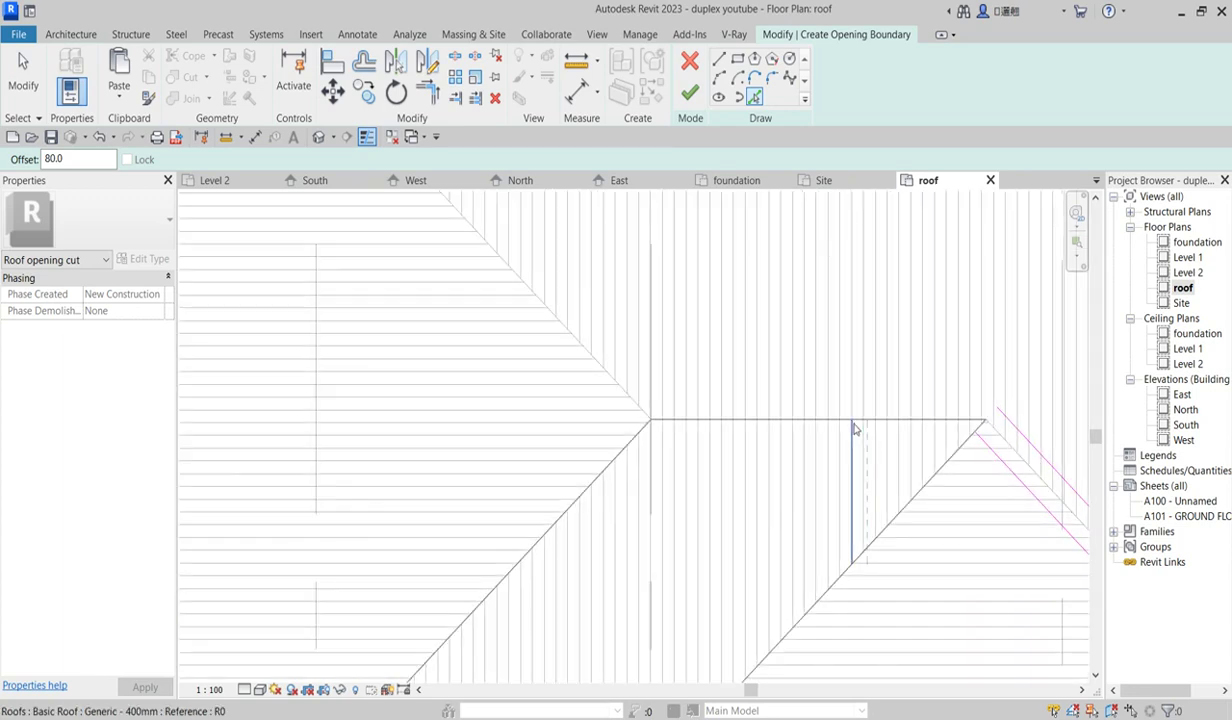
{"action": "left_click", "coordinate": [843, 418]}
{"action": "left_click", "coordinate": [842, 416]}
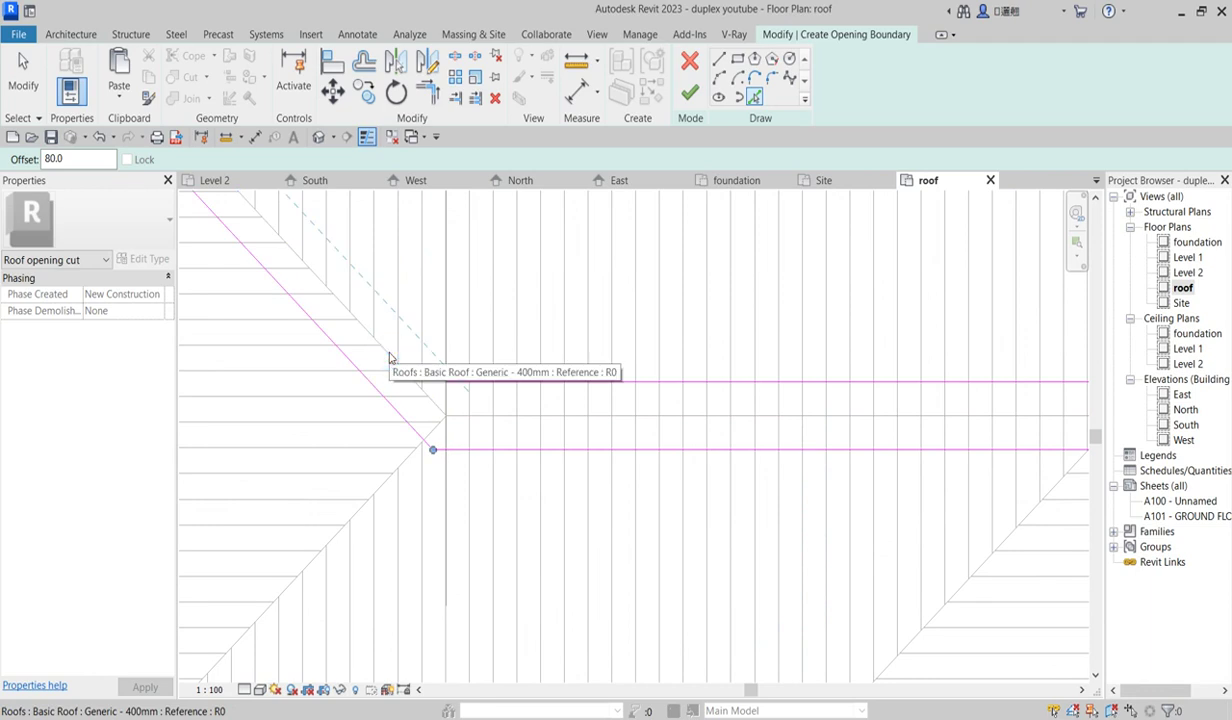
{"action": "left_click", "coordinate": [393, 357]}
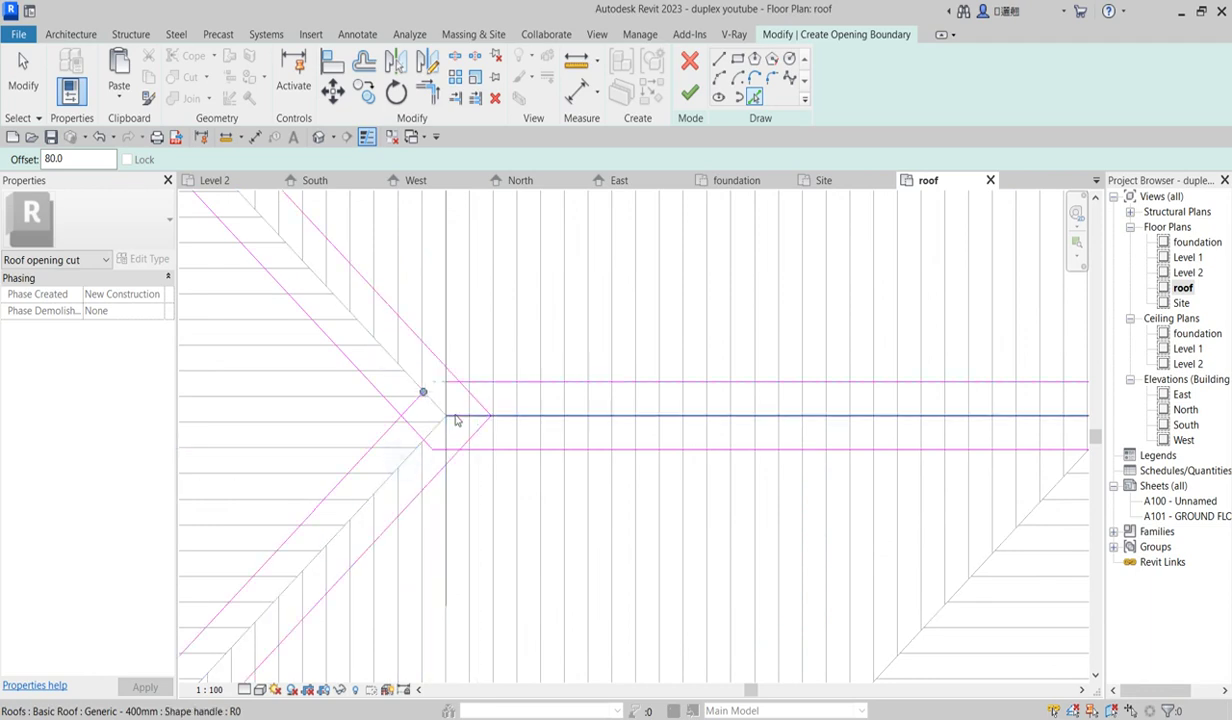
{"action": "scroll", "coordinate": [452, 410], "scroll_direction": "down", "scroll_amount": 5}
{"action": "middle_click_drag", "start_coordinate": [509, 483], "coordinate": [528, 600]}
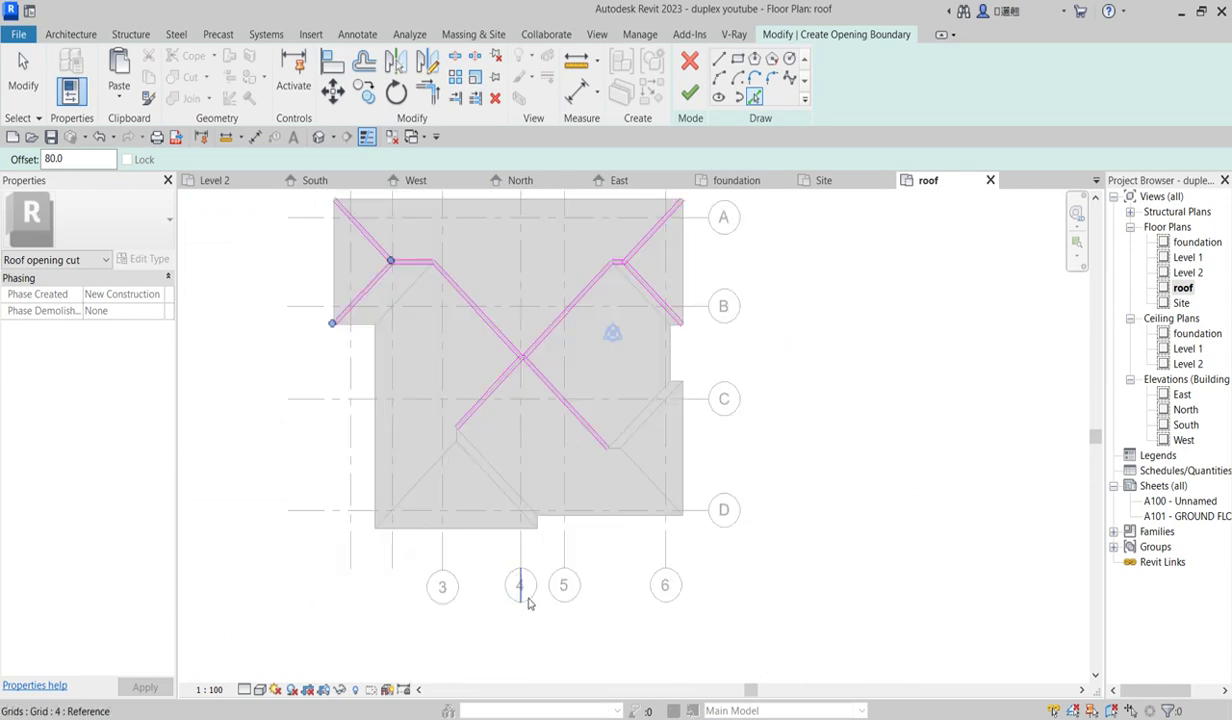
{"action": "scroll", "coordinate": [412, 385], "scroll_direction": "up", "scroll_amount": 5}
{"action": "scroll", "coordinate": [445, 392], "scroll_direction": "up", "scroll_amount": 3}
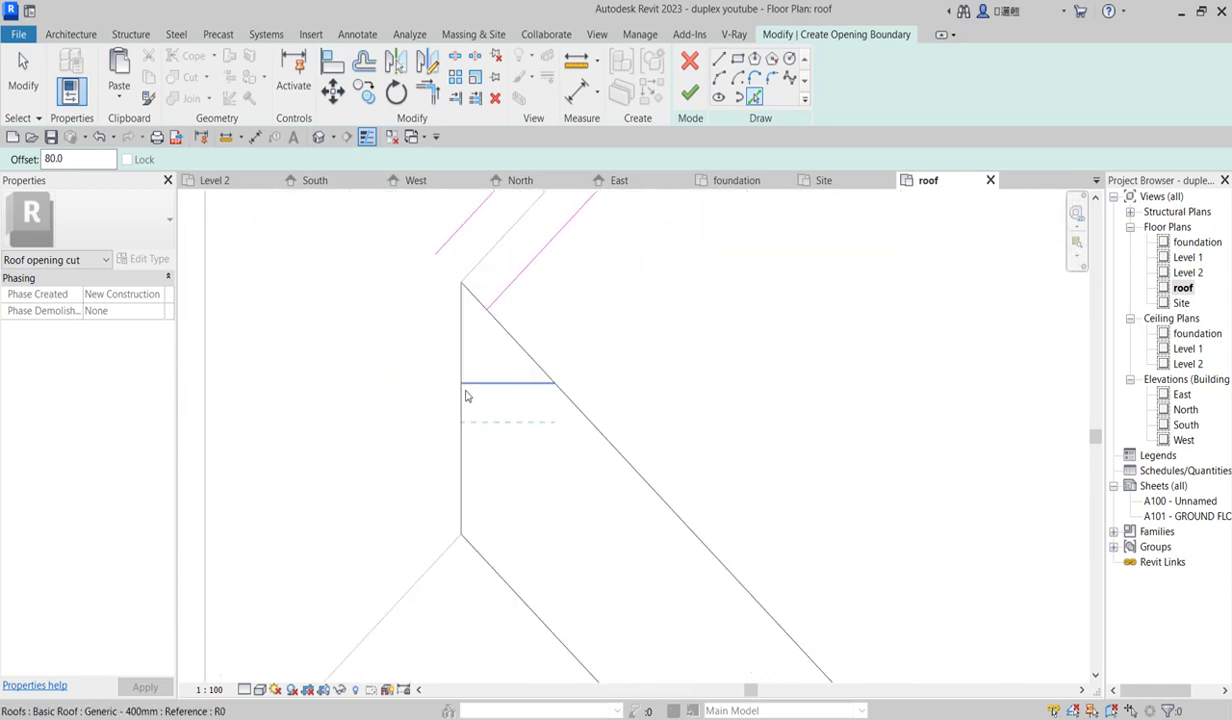
{"action": "scroll", "coordinate": [464, 403], "scroll_direction": "up", "scroll_amount": 4}
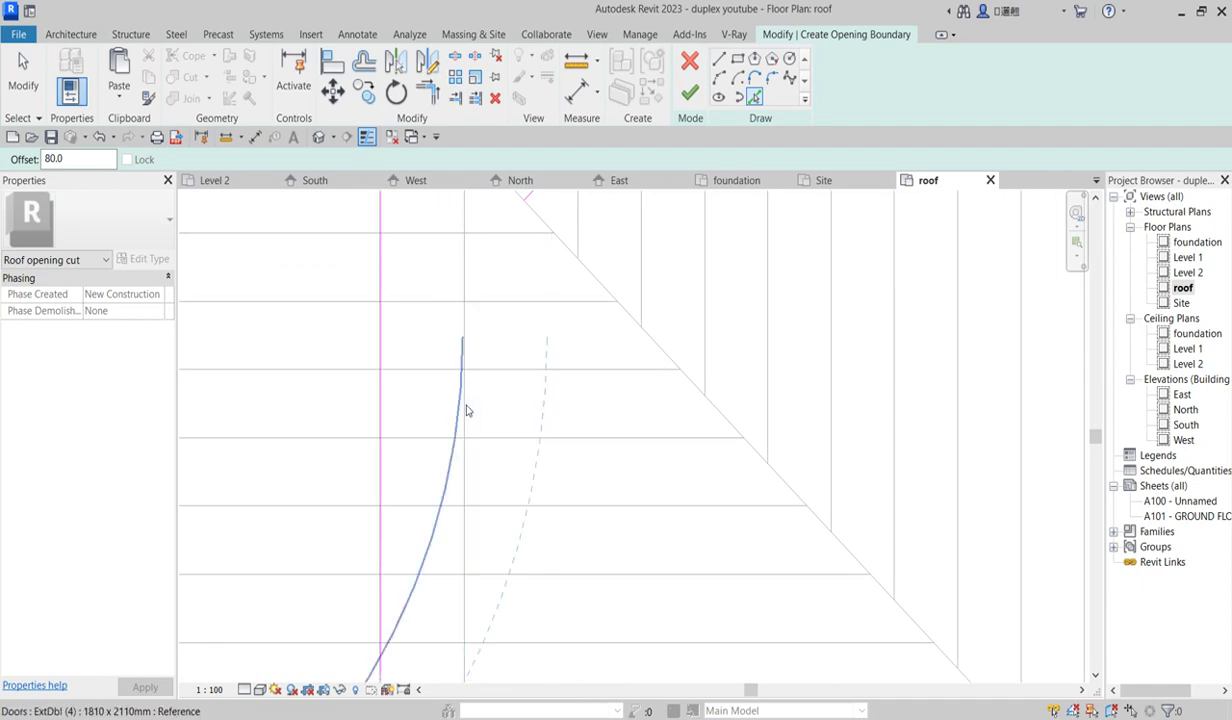
{"action": "left_click", "coordinate": [462, 408]}
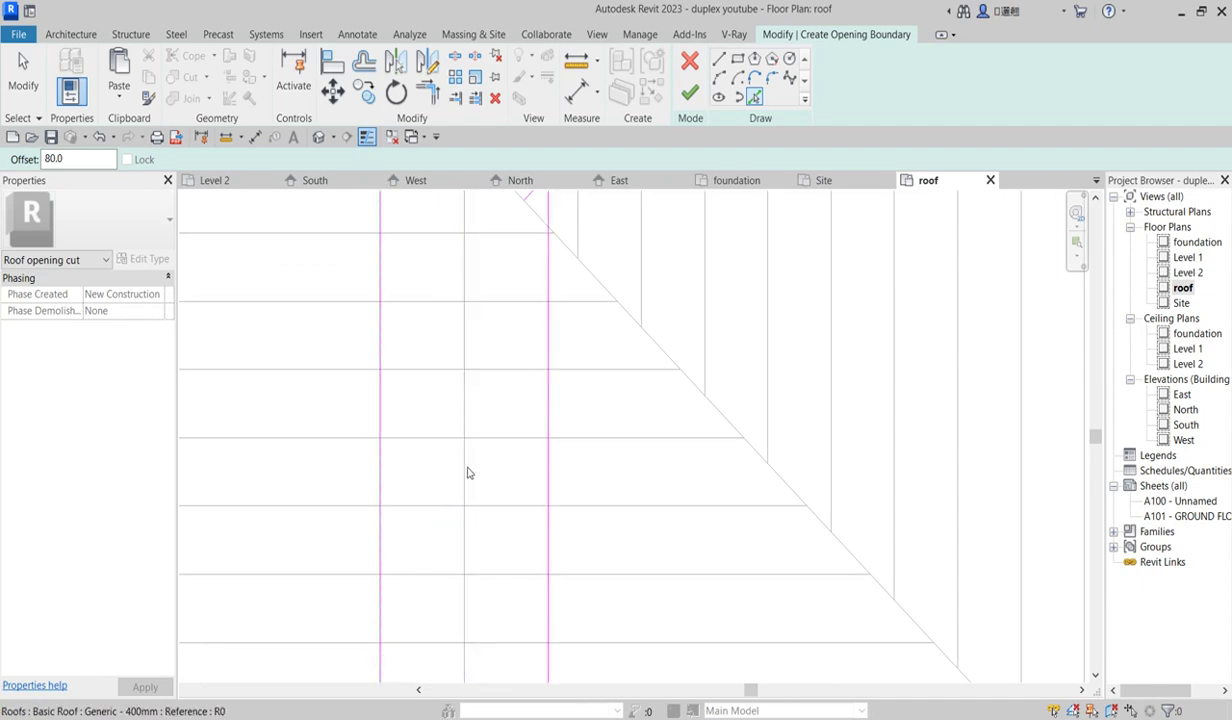
{"action": "scroll", "coordinate": [467, 472], "scroll_direction": "down", "scroll_amount": 5}
{"action": "scroll", "coordinate": [460, 374], "scroll_direction": "up", "scroll_amount": 6}
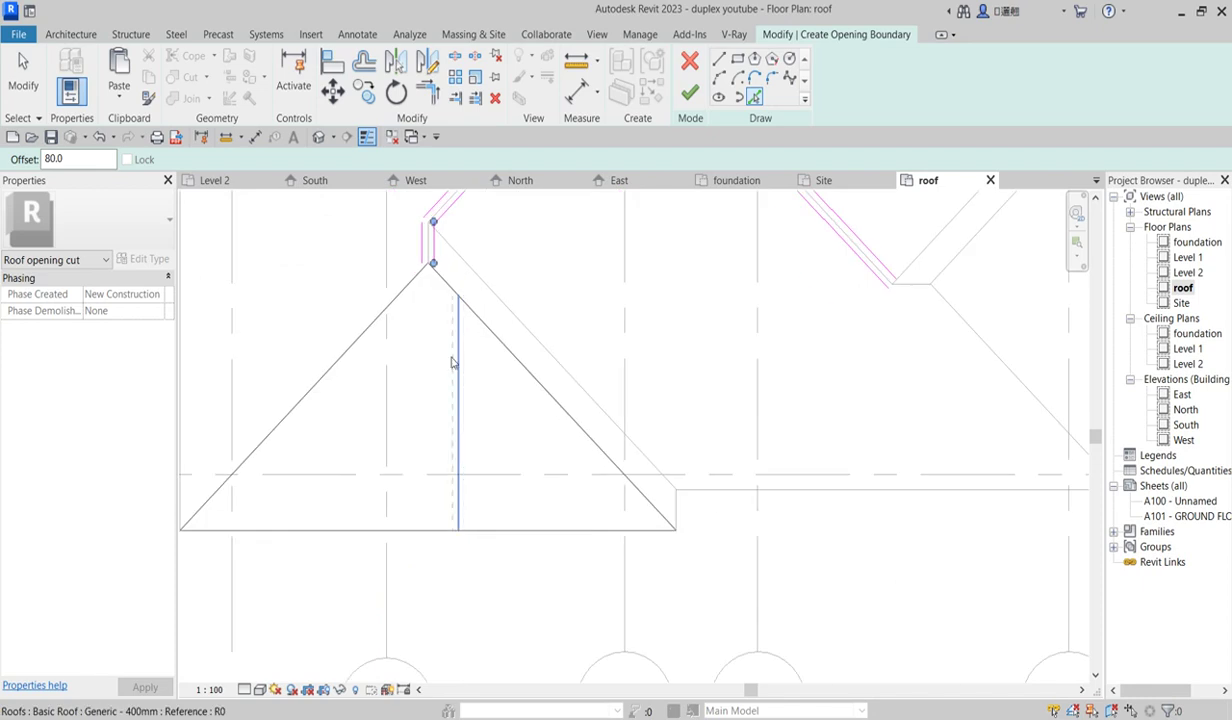
{"action": "scroll", "coordinate": [427, 276], "scroll_direction": "down", "scroll_amount": 2}
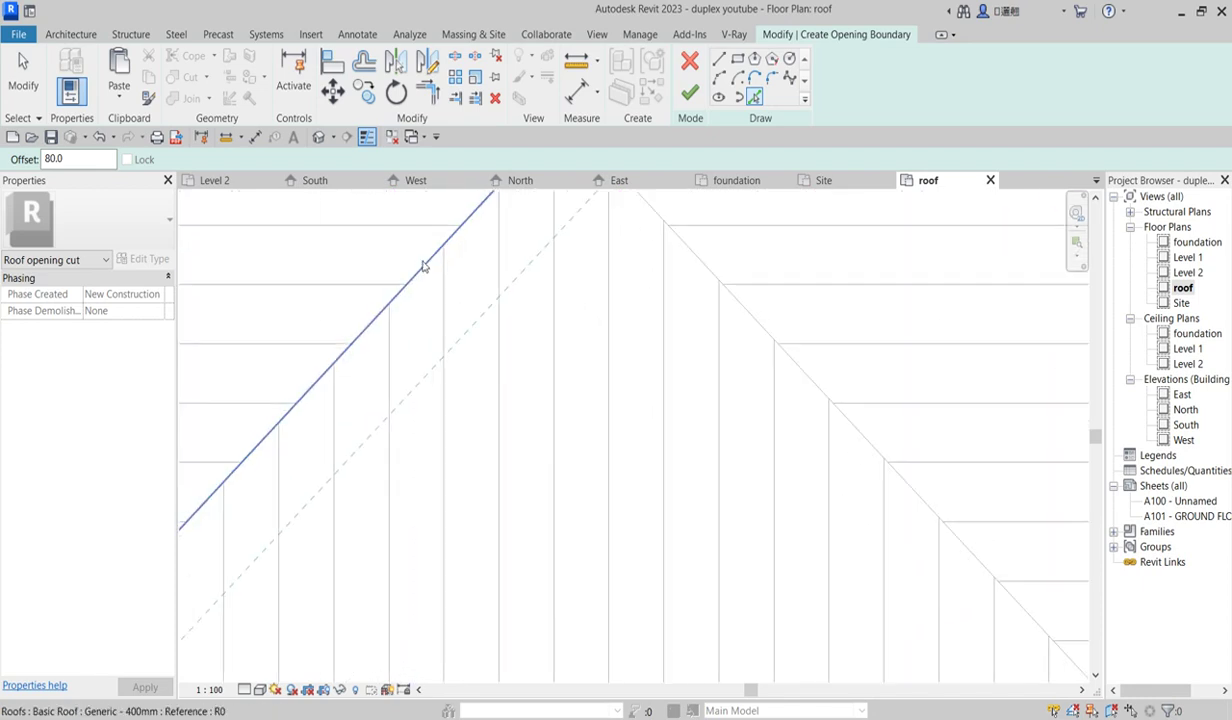
Add offset lines along the left and right diagonal edges, the short ridge, and the upper and lower hips
{"action": "left_click", "coordinate": [422, 262]}
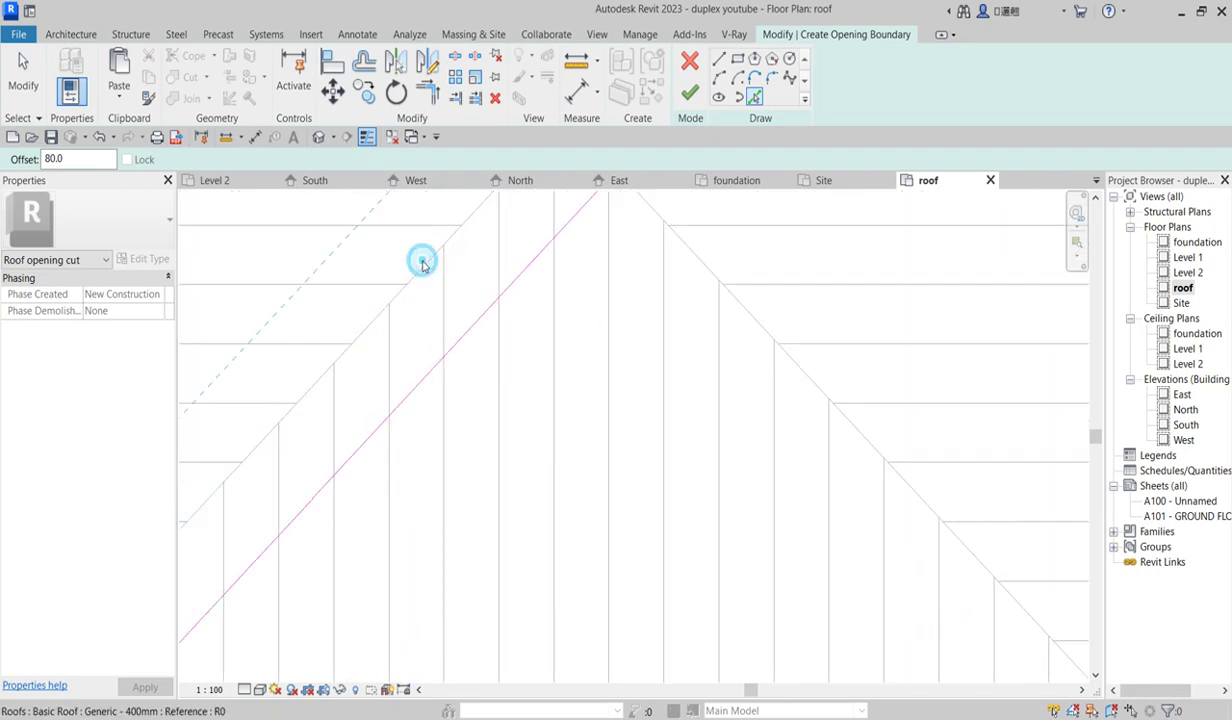
{"action": "left_click", "coordinate": [709, 272]}
{"action": "scroll", "coordinate": [580, 345], "scroll_direction": "down", "scroll_amount": 3}
{"action": "scroll", "coordinate": [580, 345], "scroll_direction": "down", "scroll_amount": 5}
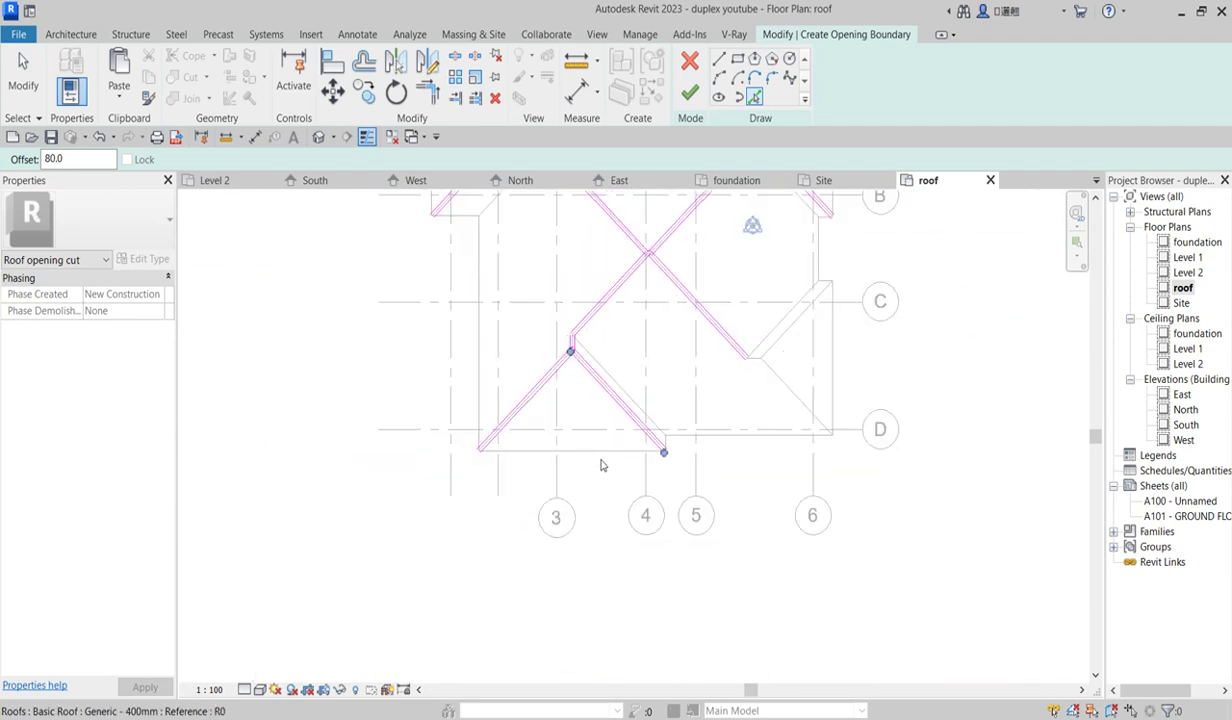
{"action": "scroll", "coordinate": [712, 390], "scroll_direction": "up", "scroll_amount": 6}
{"action": "scroll", "coordinate": [712, 390], "scroll_direction": "down", "scroll_amount": 3}
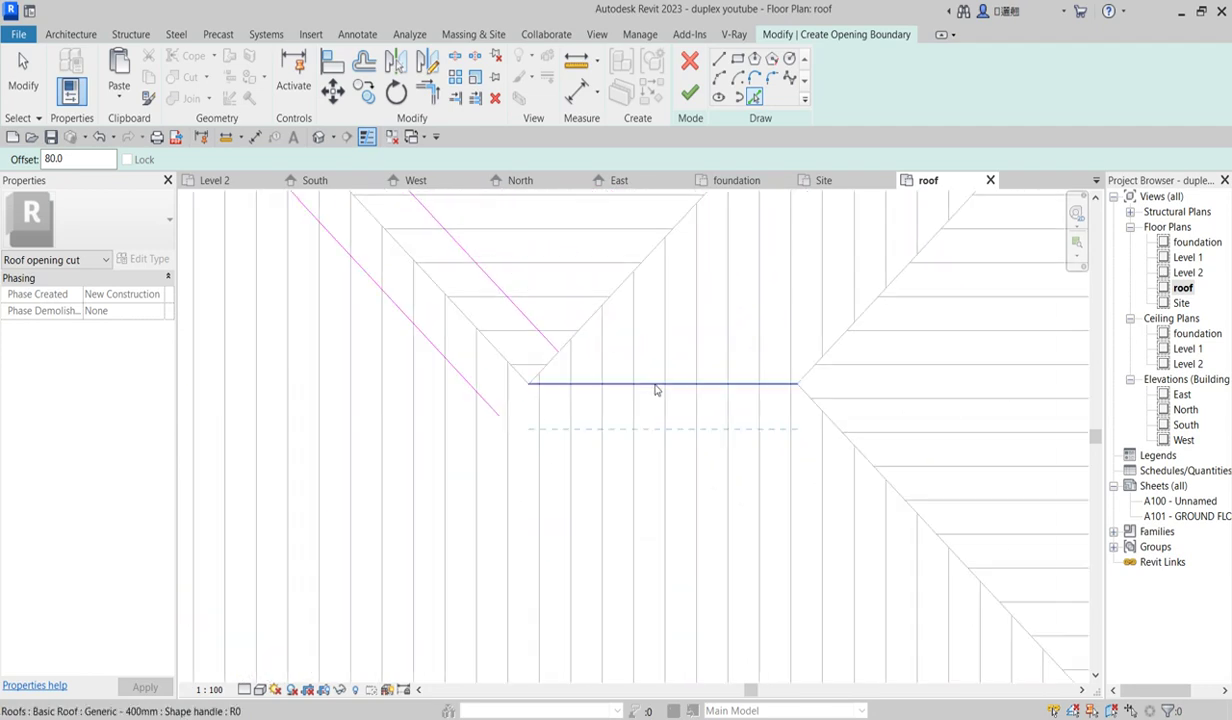
{"action": "left_click", "coordinate": [657, 389]}
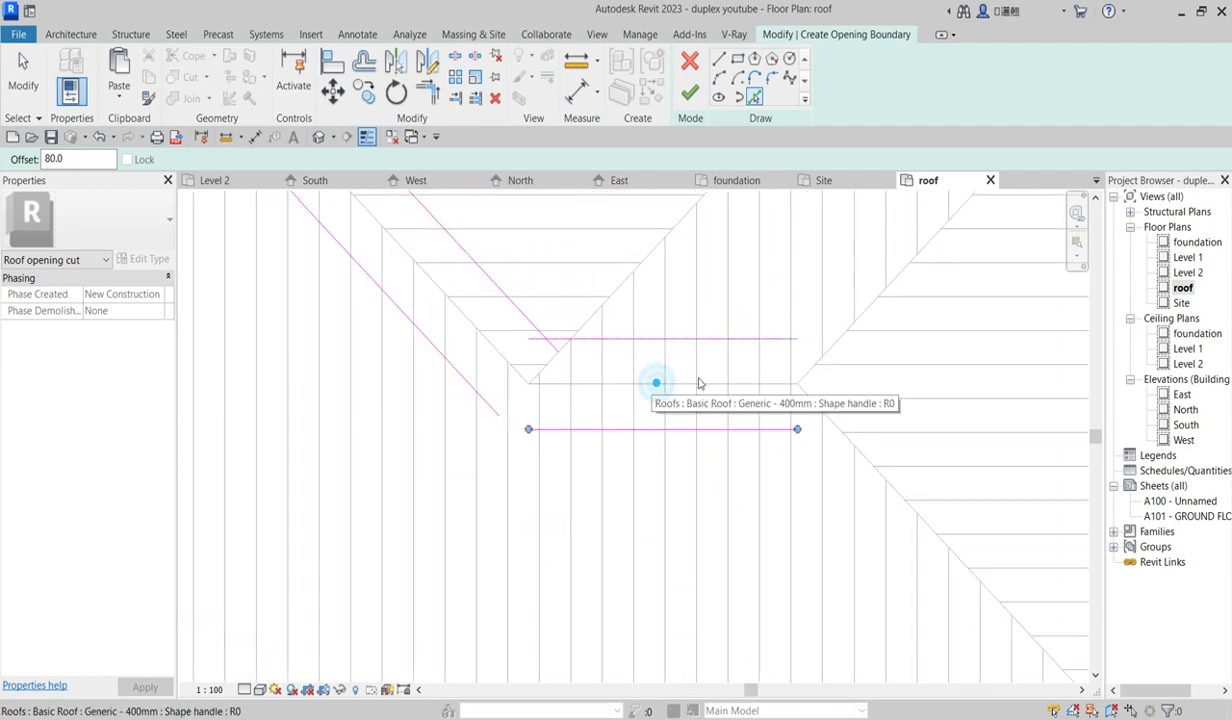
{"action": "left_click", "coordinate": [864, 307]}
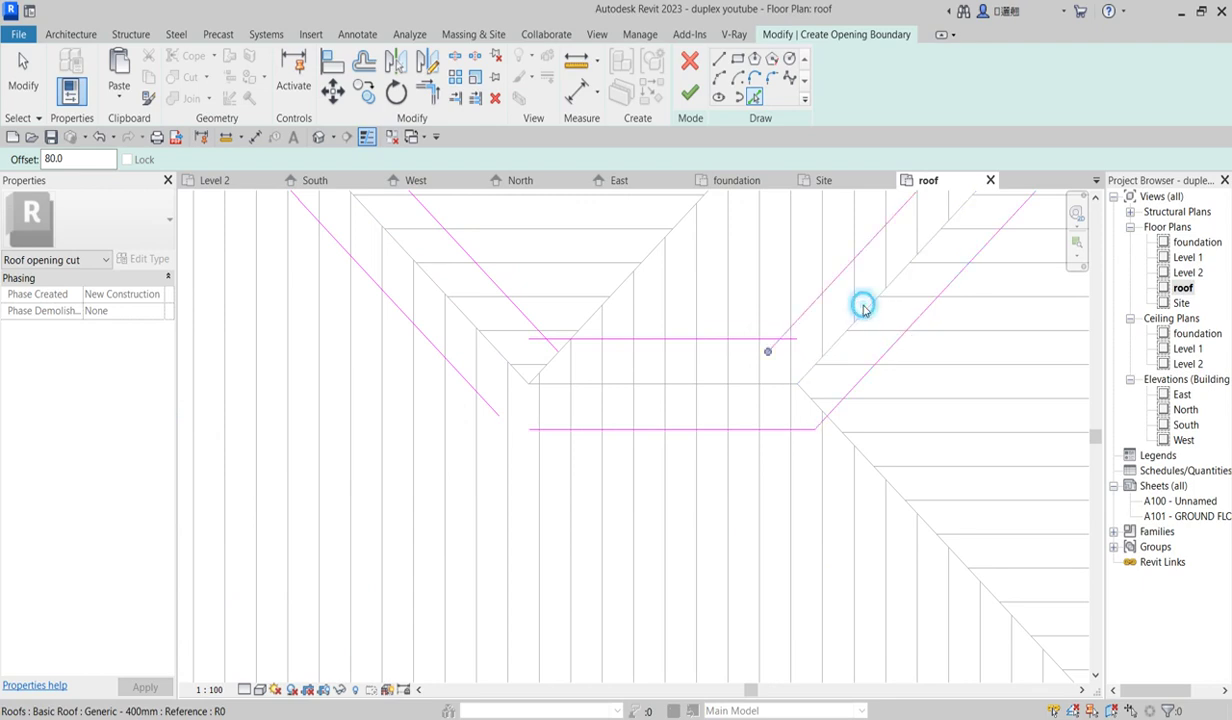
{"action": "left_click", "coordinate": [863, 459]}
{"action": "scroll", "coordinate": [690, 410], "scroll_direction": "down", "scroll_amount": 5}
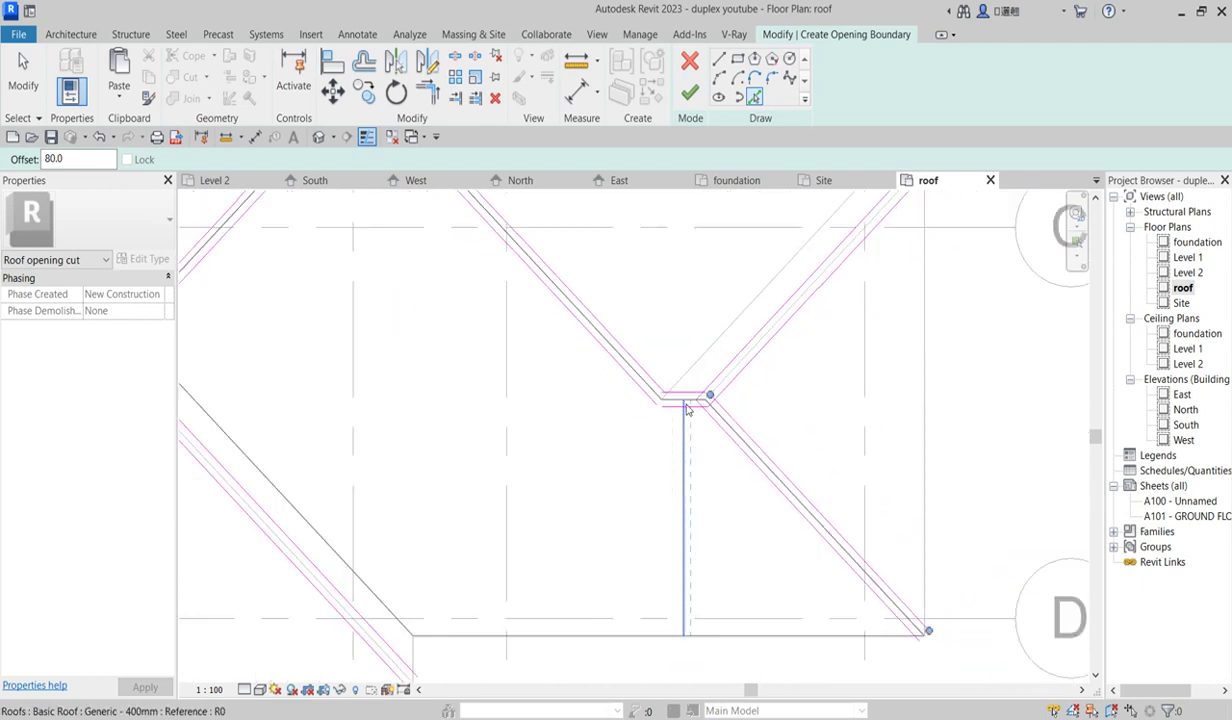
{"action": "scroll", "coordinate": [795, 399], "scroll_direction": "up", "scroll_amount": 3}
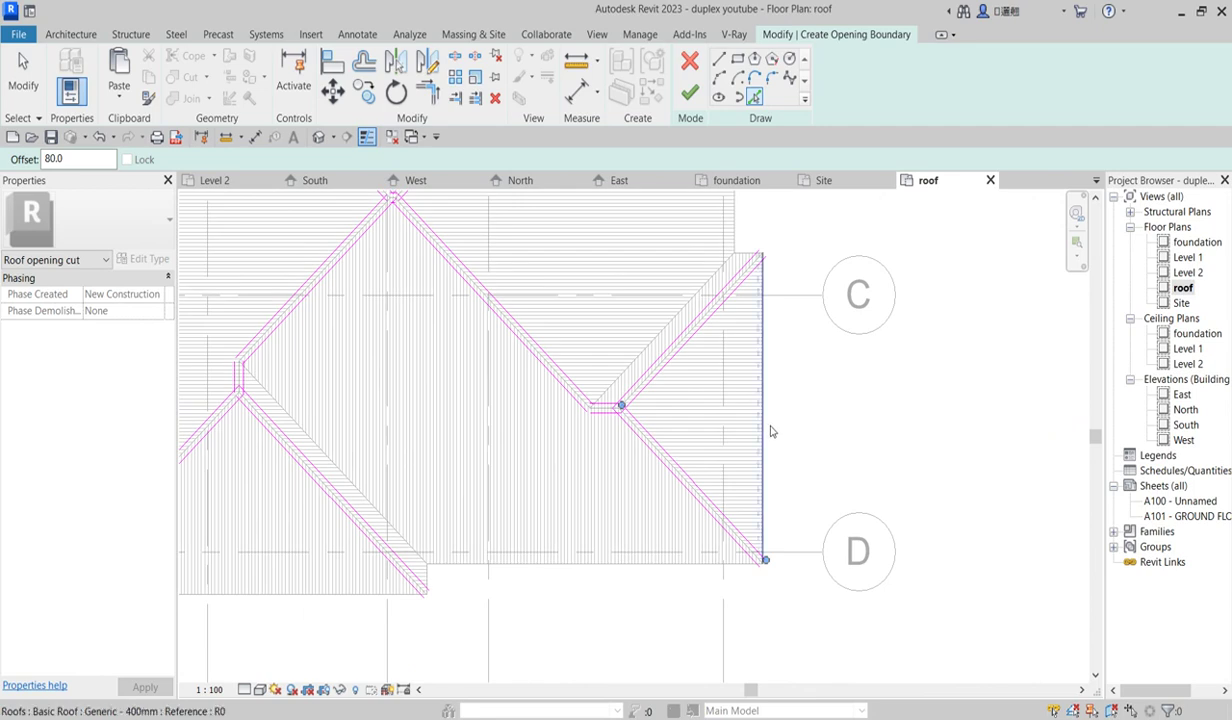
{"action": "scroll", "coordinate": [770, 424], "scroll_direction": "up", "scroll_amount": 3}
{"action": "scroll", "coordinate": [759, 426], "scroll_direction": "down", "scroll_amount": 6}
{"action": "scroll", "coordinate": [765, 380], "scroll_direction": "up", "scroll_amount": 3}
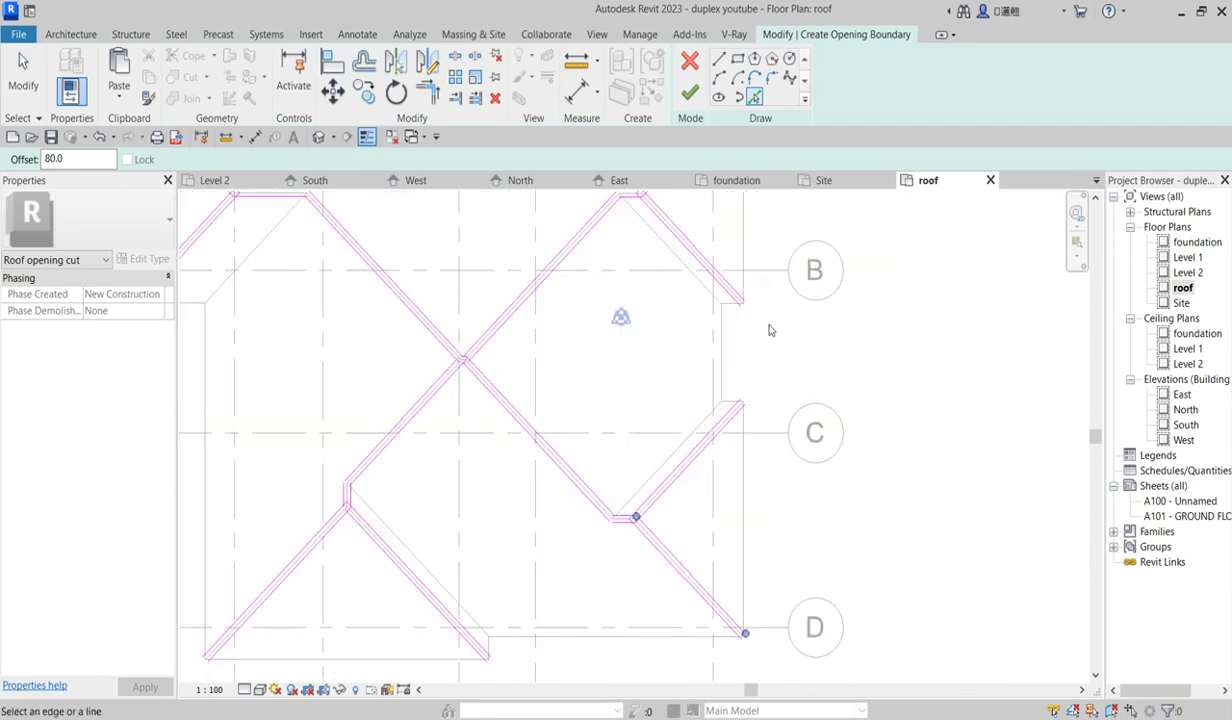
Pick 80.0-offset boundary lines at the roof's lower-left corner, bottom edge and right edge
{"action": "scroll", "coordinate": [740, 322], "scroll_direction": "down", "scroll_amount": 3}
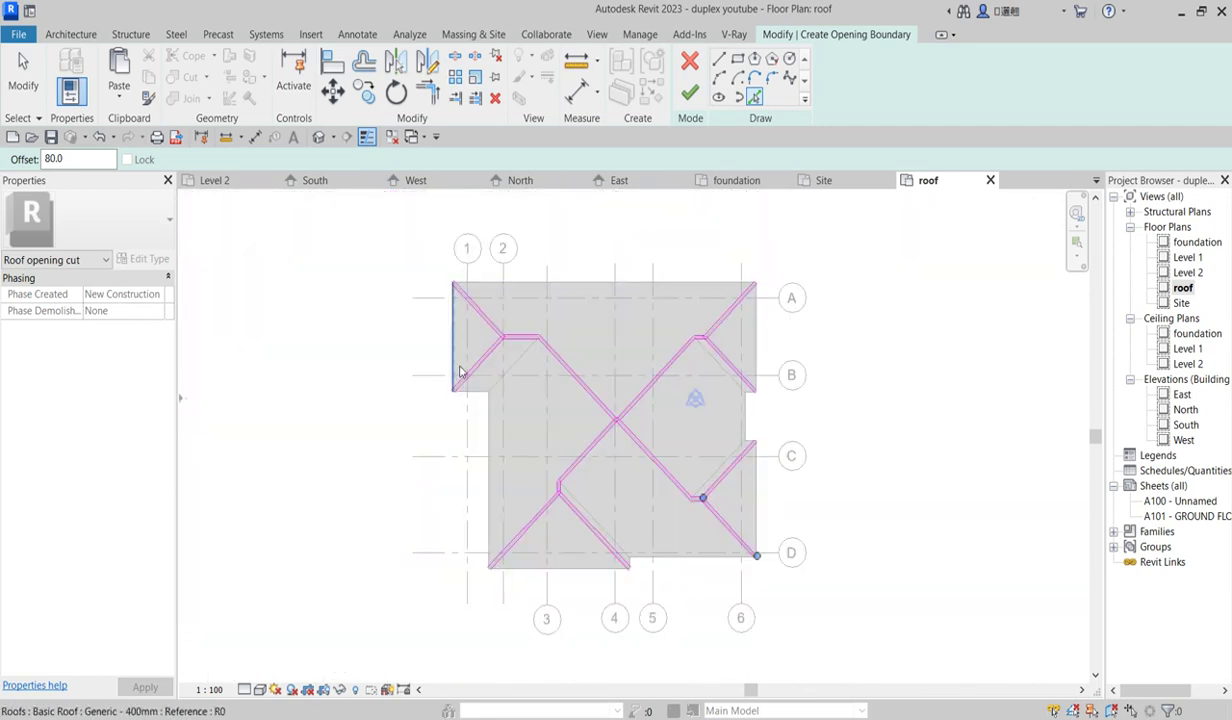
{"action": "scroll", "coordinate": [501, 379], "scroll_direction": "up", "scroll_amount": 2}
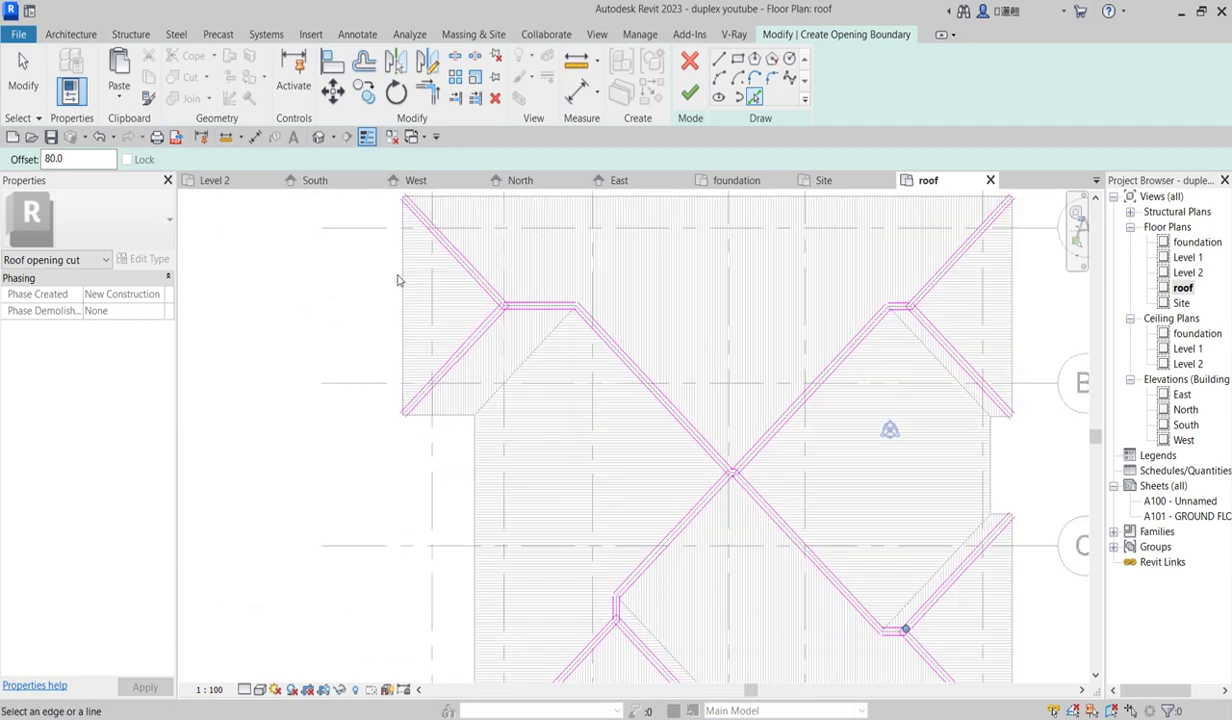
{"action": "scroll", "coordinate": [397, 280], "scroll_direction": "up", "scroll_amount": 2}
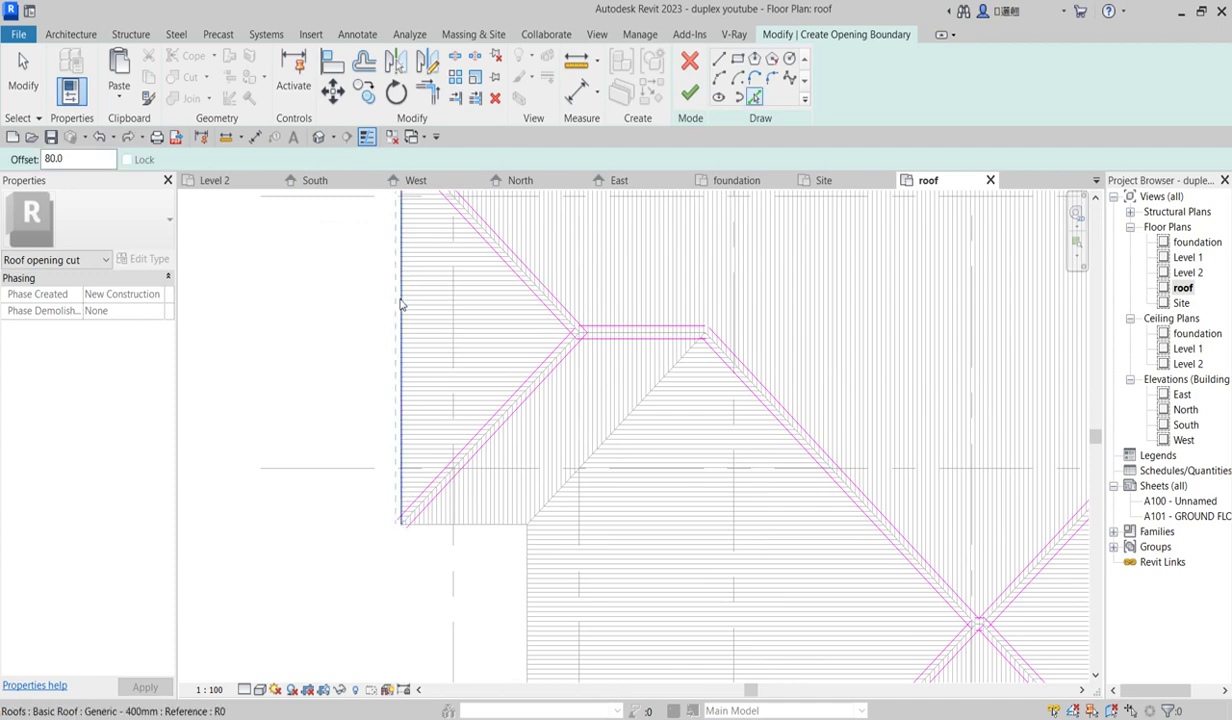
{"action": "left_click", "coordinate": [400, 520]}
{"action": "scroll", "coordinate": [407, 540], "scroll_direction": "down", "scroll_amount": 2}
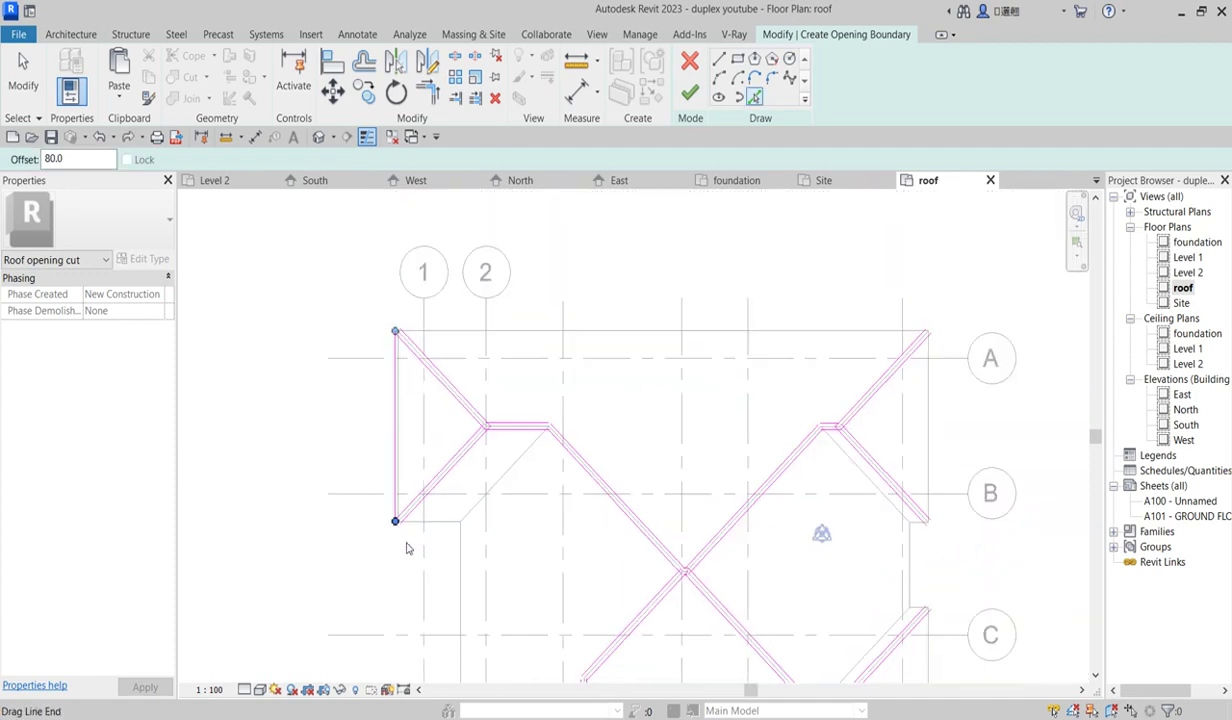
{"action": "scroll", "coordinate": [432, 531], "scroll_direction": "up", "scroll_amount": 2}
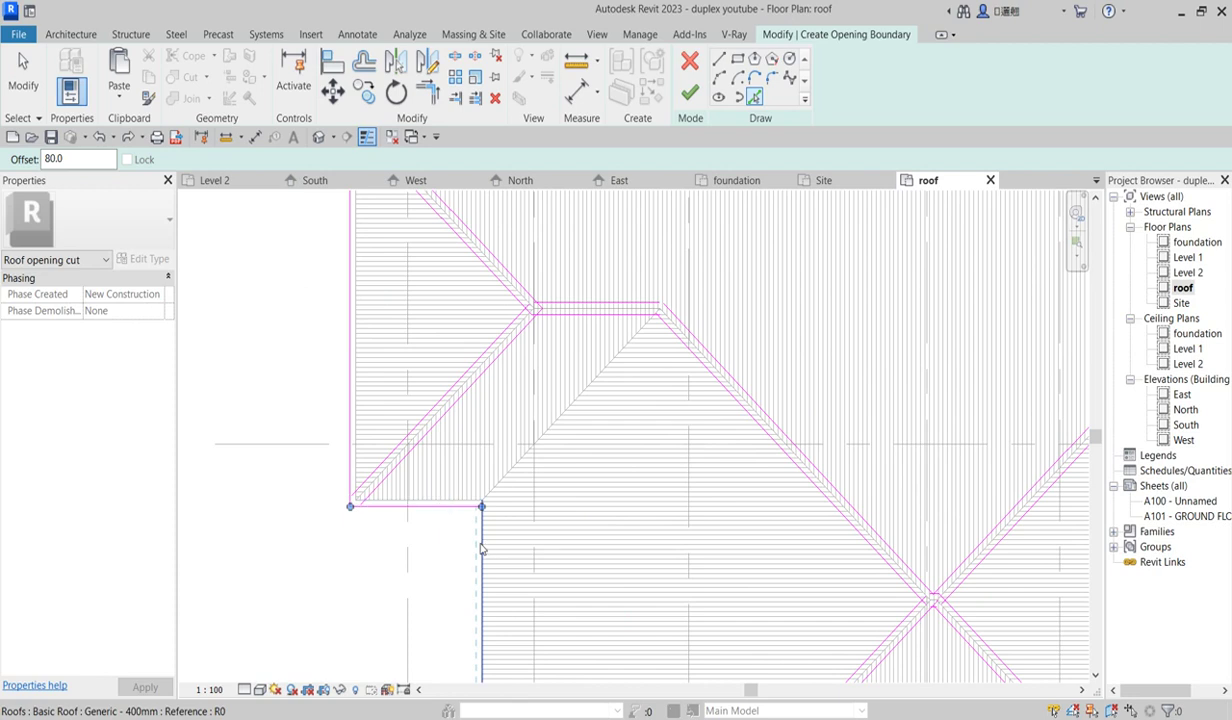
{"action": "scroll", "coordinate": [480, 543], "scroll_direction": "down", "scroll_amount": 4}
{"action": "scroll", "coordinate": [560, 535], "scroll_direction": "up", "scroll_amount": 4}
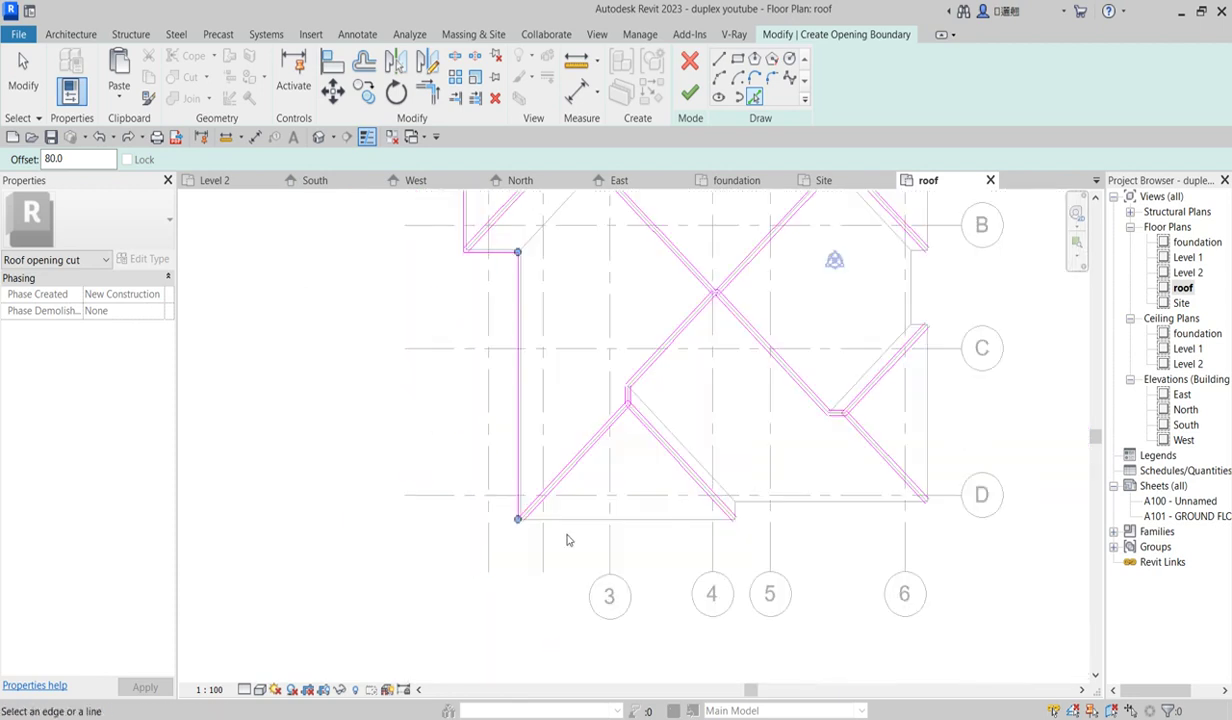
{"action": "left_click", "coordinate": [541, 503]}
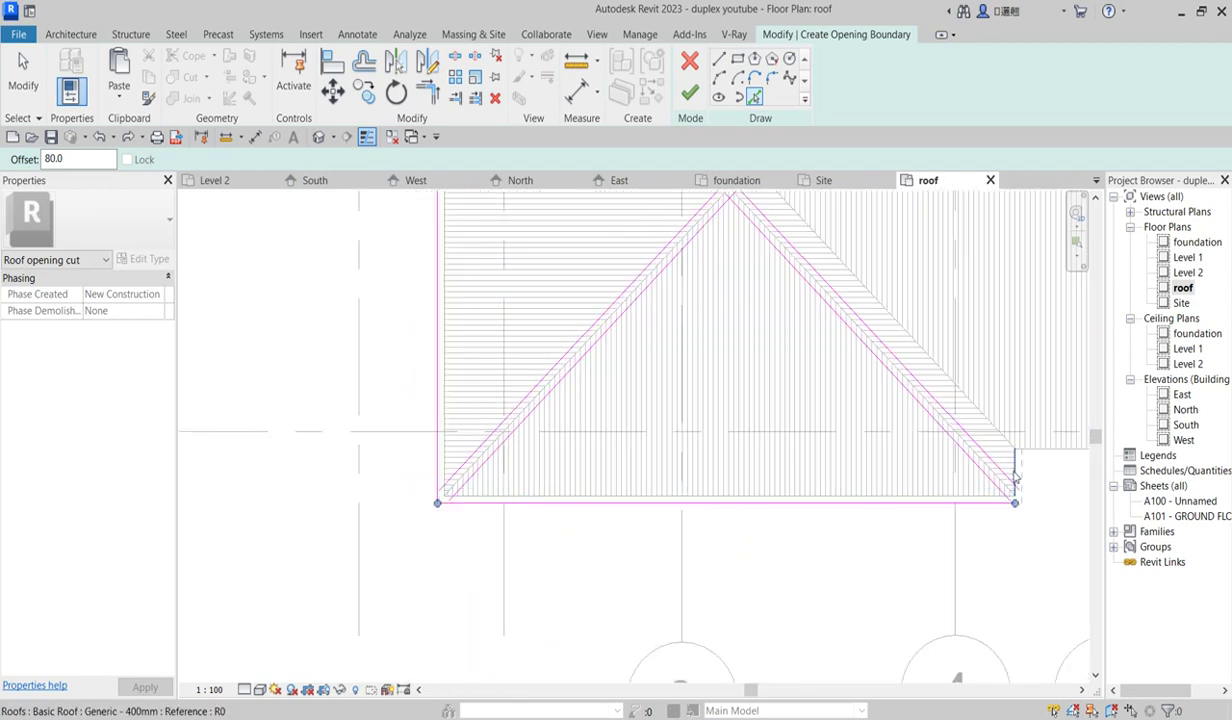
{"action": "scroll", "coordinate": [632, 564], "scroll_direction": "down", "scroll_amount": 3}
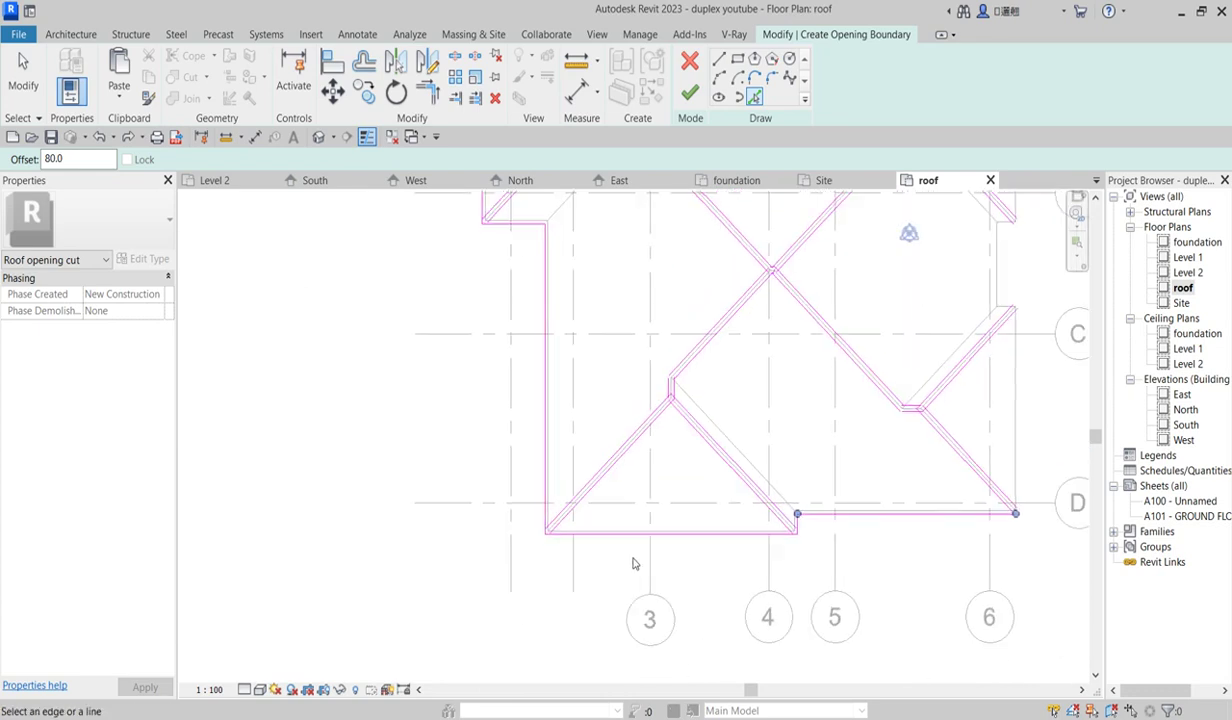
{"action": "scroll", "coordinate": [880, 481], "scroll_direction": "up", "scroll_amount": 4}
{"action": "left_click", "coordinate": [866, 487]}
{"action": "scroll", "coordinate": [726, 267], "scroll_direction": "down", "scroll_amount": 3}
{"action": "scroll", "coordinate": [840, 365], "scroll_direction": "up", "scroll_amount": 5}
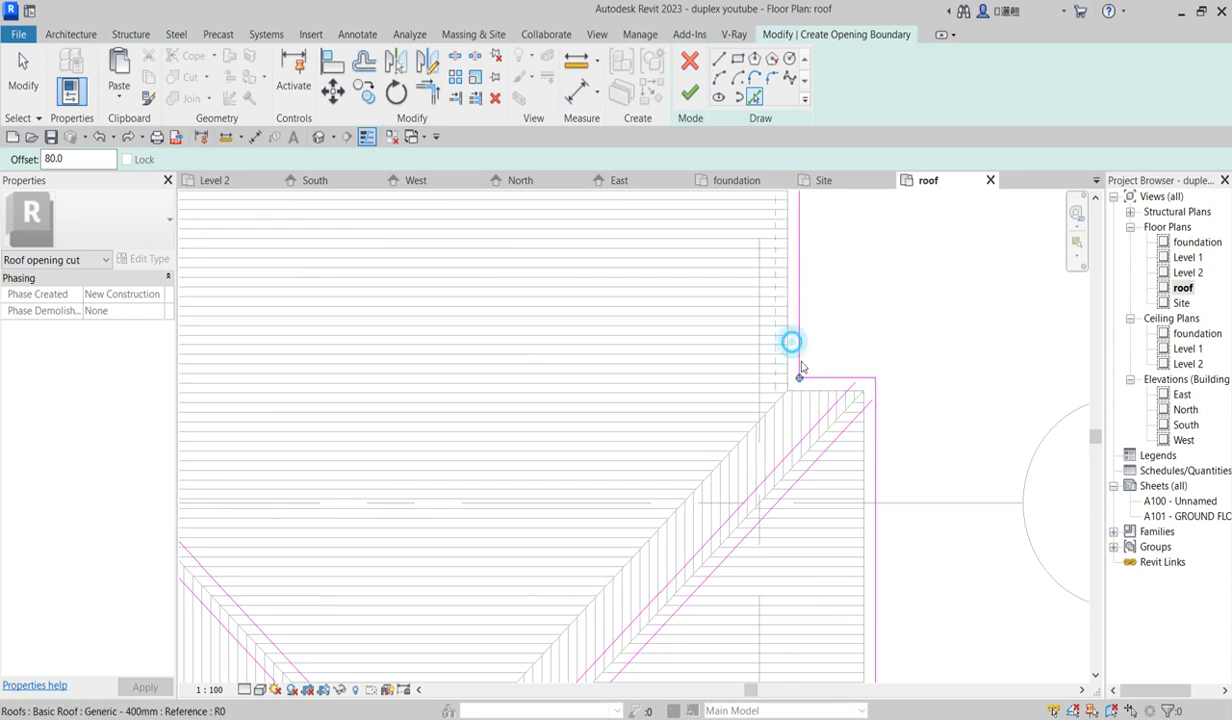
{"action": "scroll", "coordinate": [800, 368], "scroll_direction": "down", "scroll_amount": 3}
{"action": "scroll", "coordinate": [805, 290], "scroll_direction": "up", "scroll_amount": 4}
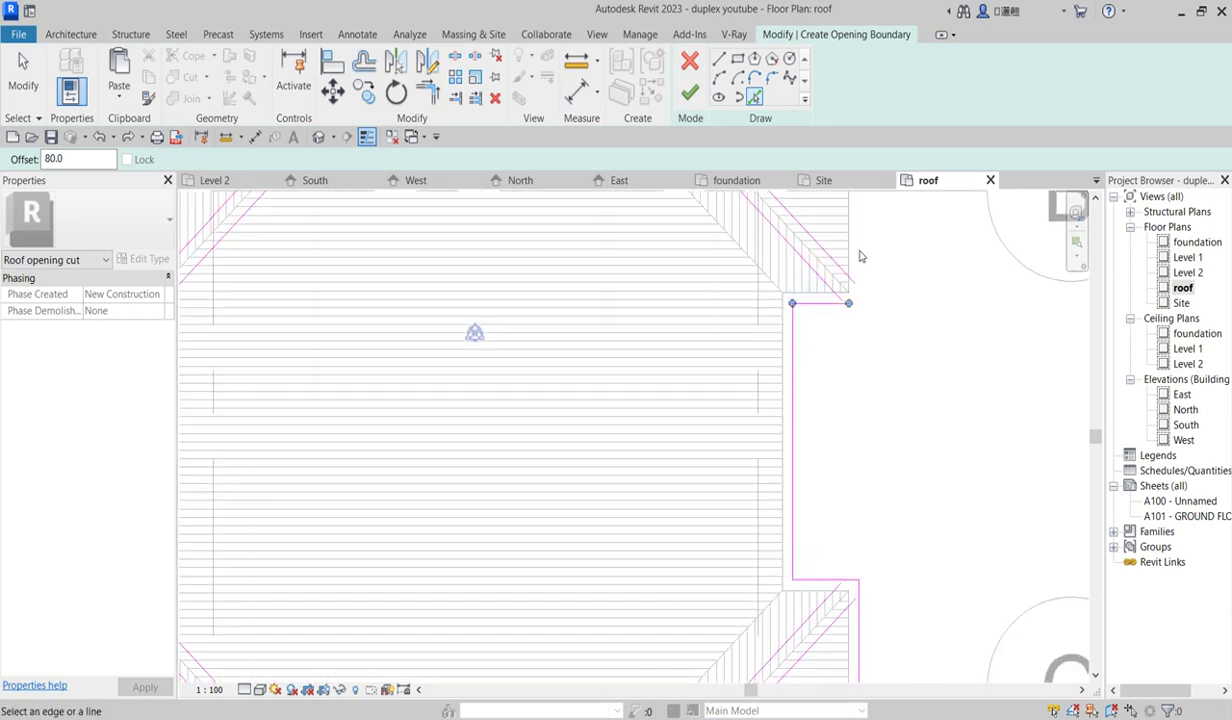
{"action": "scroll", "coordinate": [840, 400], "scroll_direction": "down", "scroll_amount": 4}
{"action": "scroll", "coordinate": [790, 335], "scroll_direction": "up", "scroll_amount": 6}
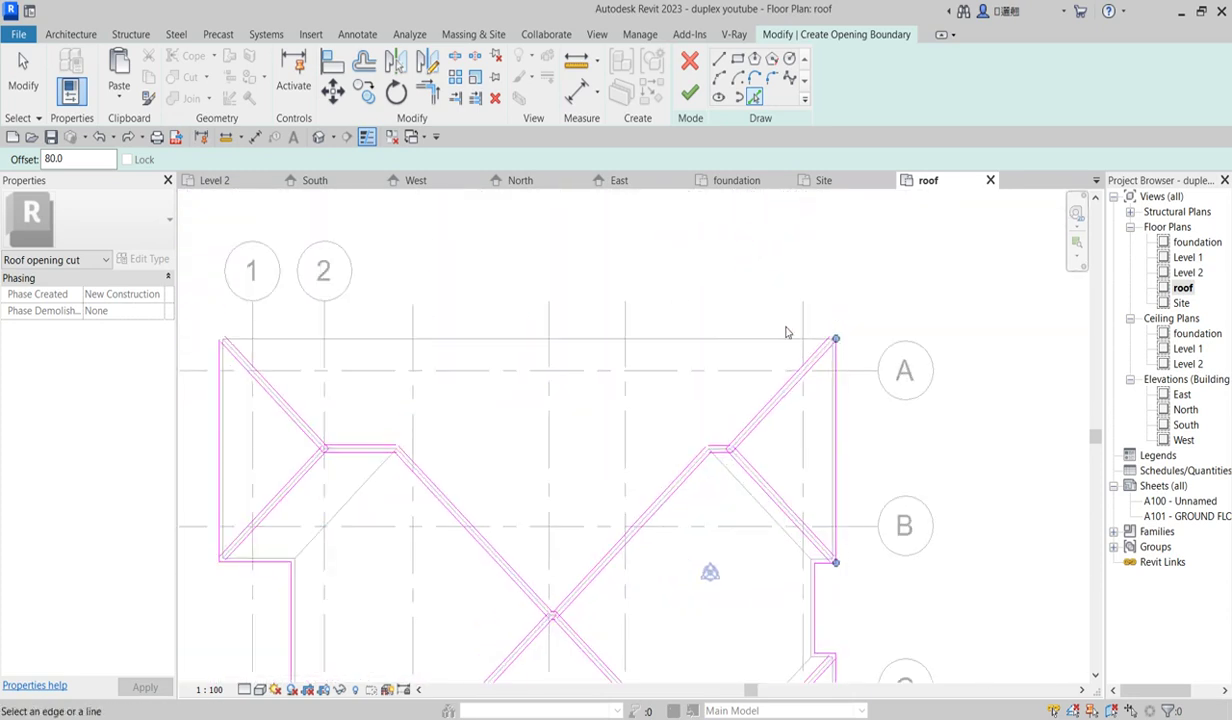
{"action": "scroll", "coordinate": [772, 350], "scroll_direction": "down", "scroll_amount": 4}
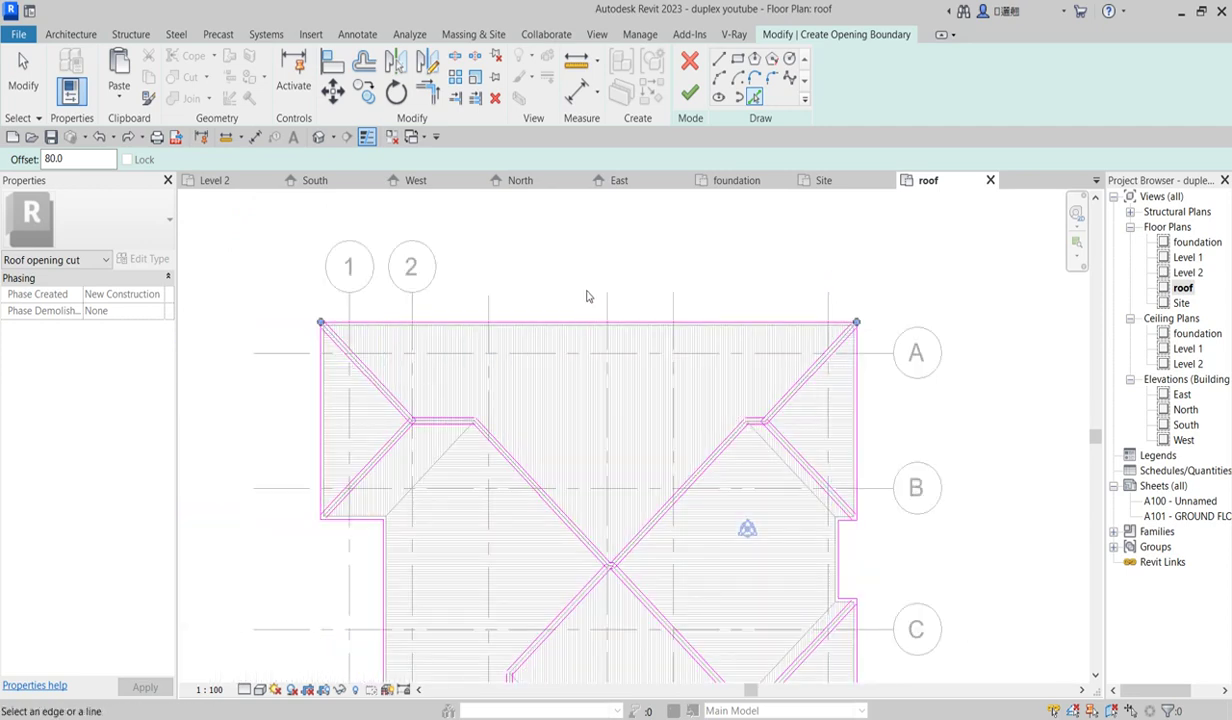
{"action": "scroll", "coordinate": [410, 425], "scroll_direction": "up", "scroll_amount": 3}
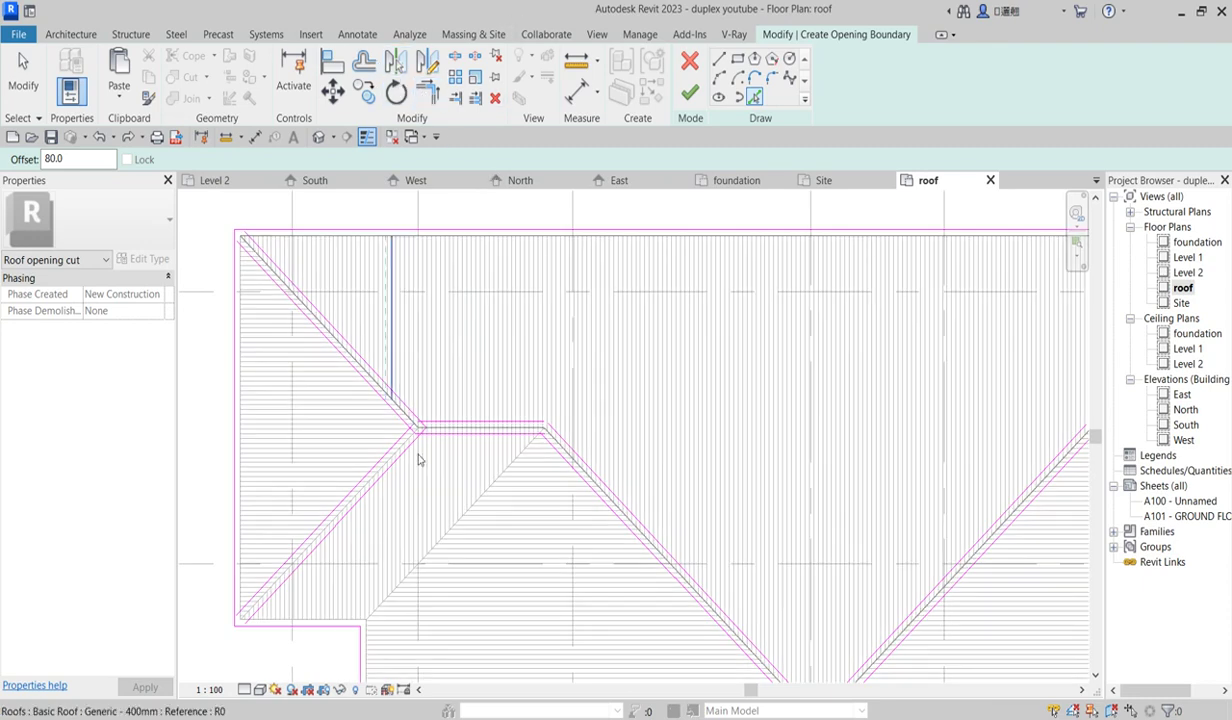
{"action": "scroll", "coordinate": [420, 430], "scroll_direction": "up", "scroll_amount": 2}
{"action": "scroll", "coordinate": [420, 430], "scroll_direction": "down", "scroll_amount": 1}
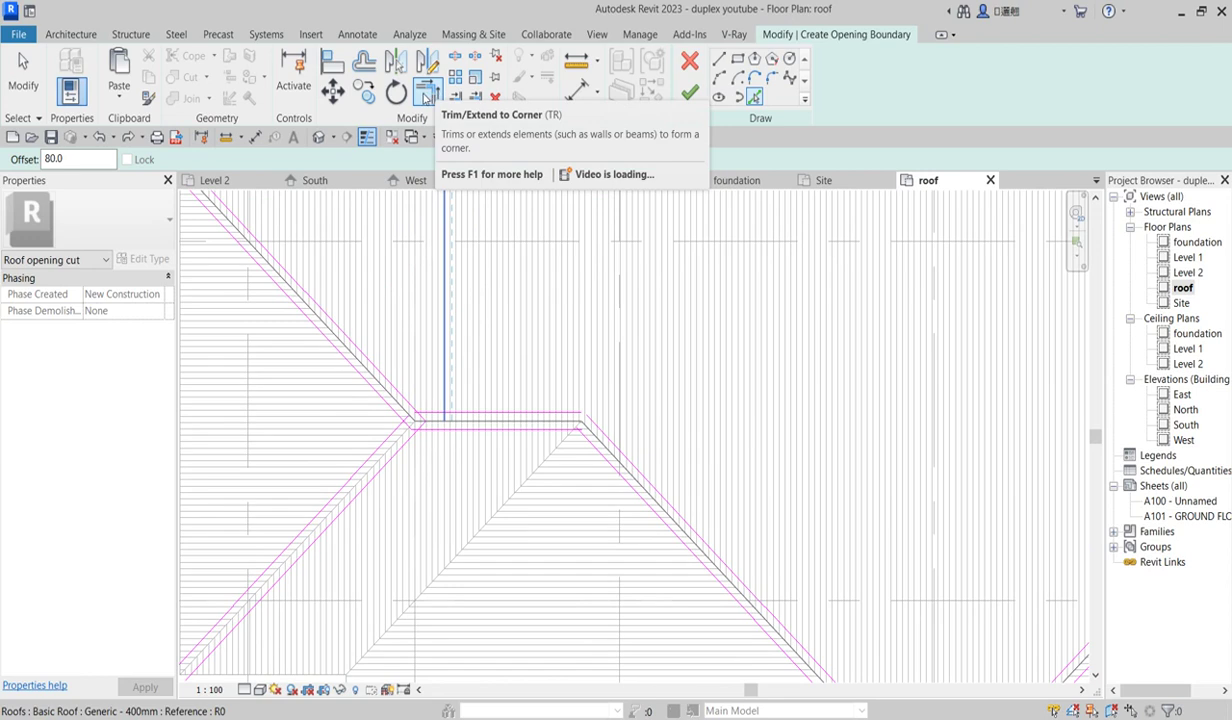
With Trim/Extend to Corner, join the bottom-left horizontal and diagonal lines and the right diagonal
{"action": "left_click", "coordinate": [426, 96]}
{"action": "scroll", "coordinate": [495, 421], "scroll_direction": "up", "scroll_amount": 4}
{"action": "scroll", "coordinate": [440, 415], "scroll_direction": "down", "scroll_amount": 1}
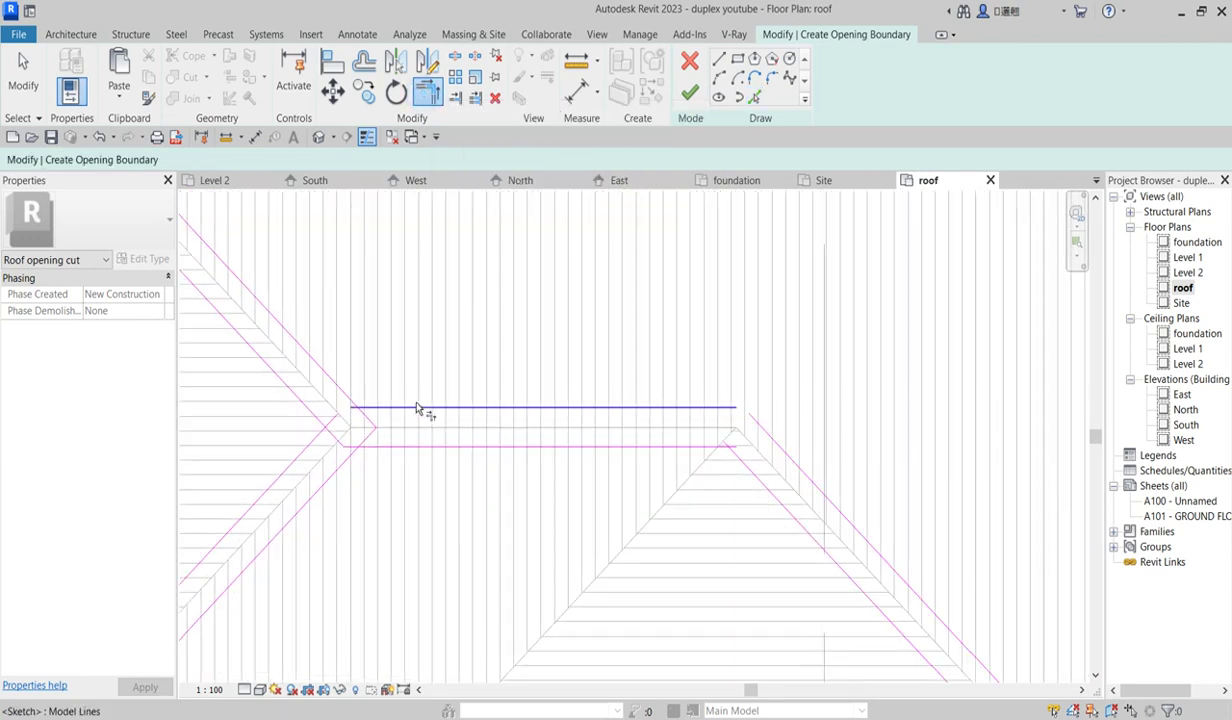
{"action": "left_click", "coordinate": [393, 450]}
{"action": "left_click", "coordinate": [342, 464]}
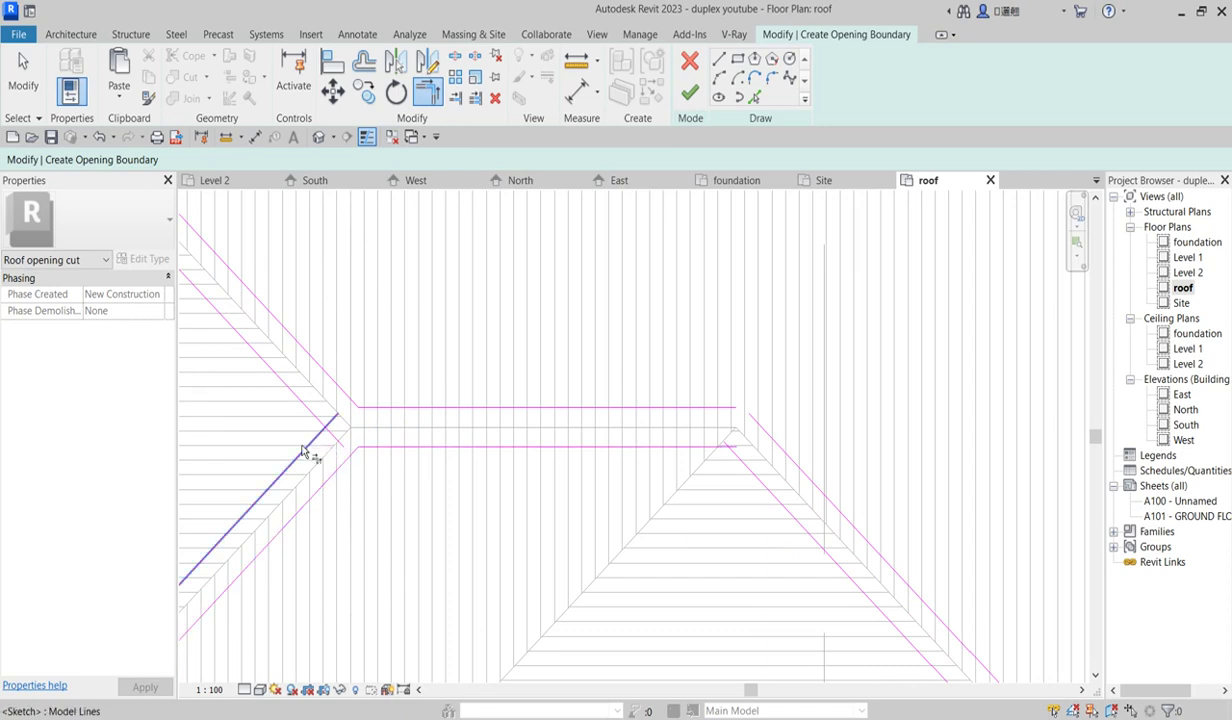
{"action": "left_click", "coordinate": [309, 447]}
{"action": "left_click", "coordinate": [299, 404]}
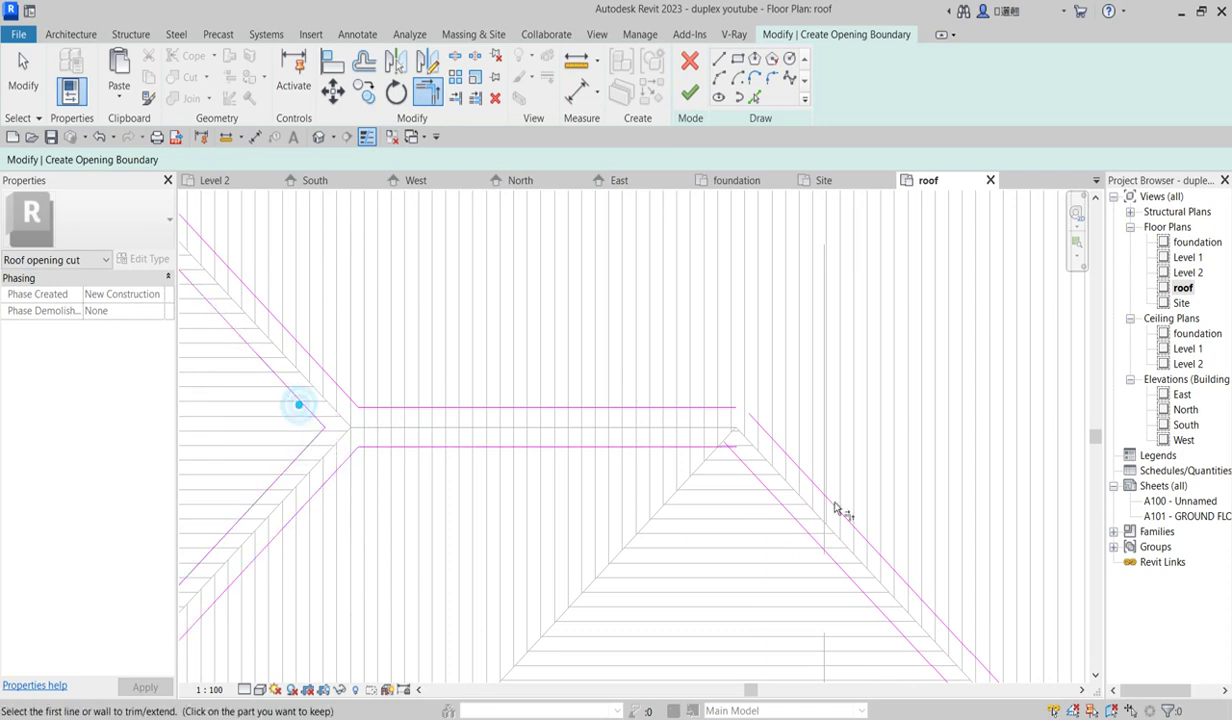
{"action": "left_click", "coordinate": [775, 450]}
{"action": "left_click", "coordinate": [698, 407]}
Trim the right and left diagonals to the central horizontal sketch line
{"action": "scroll", "coordinate": [778, 407], "scroll_direction": "down", "scroll_amount": 3}
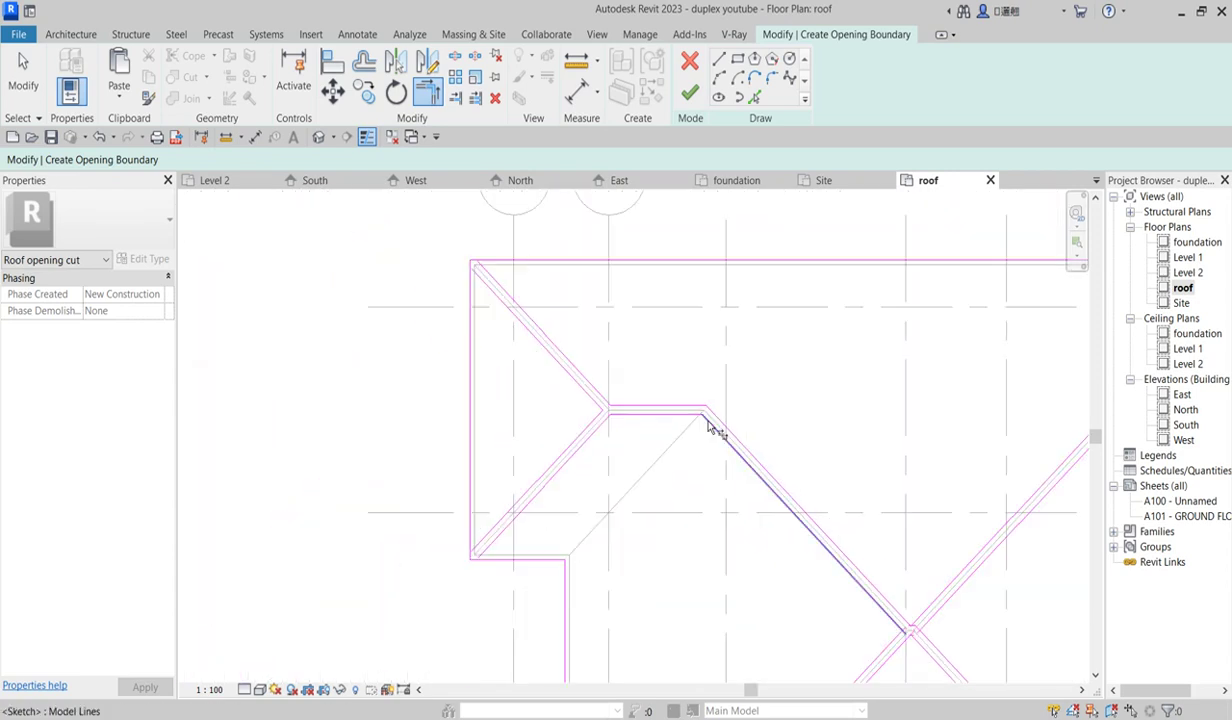
{"action": "scroll", "coordinate": [839, 542], "scroll_direction": "down", "scroll_amount": 3}
{"action": "scroll", "coordinate": [875, 514], "scroll_direction": "up", "scroll_amount": 6}
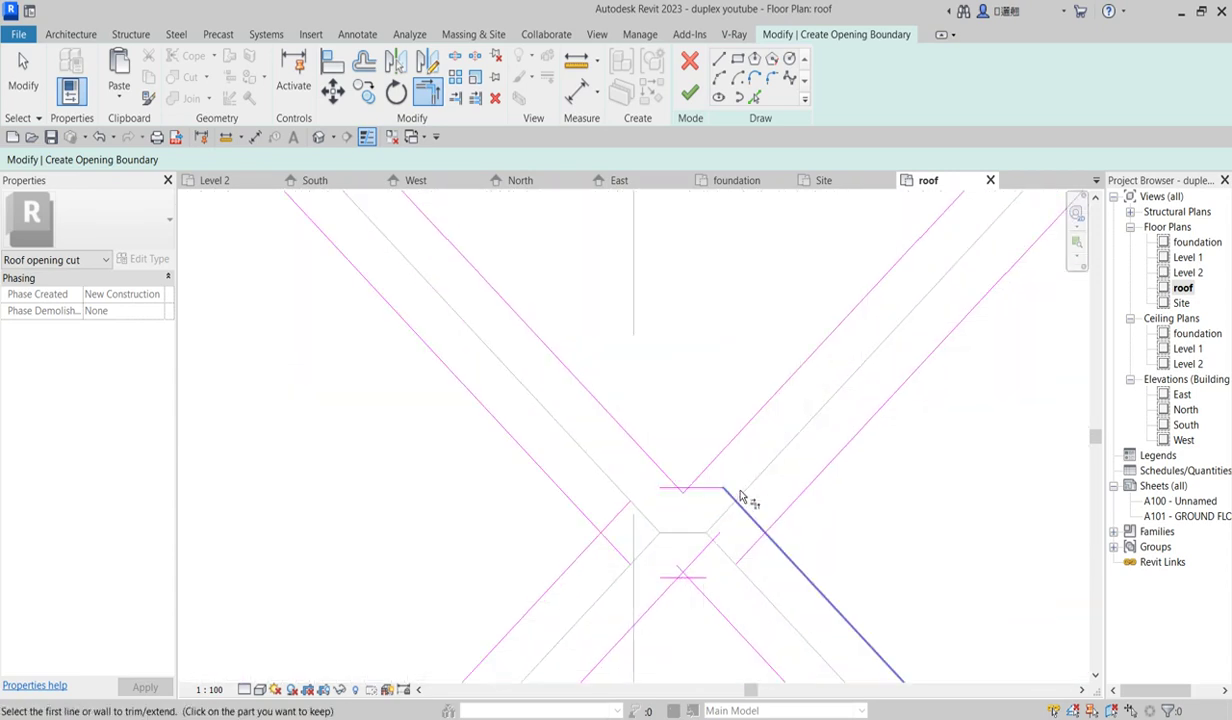
{"action": "scroll", "coordinate": [693, 489], "scroll_direction": "up", "scroll_amount": 4}
{"action": "left_click", "coordinate": [643, 492]}
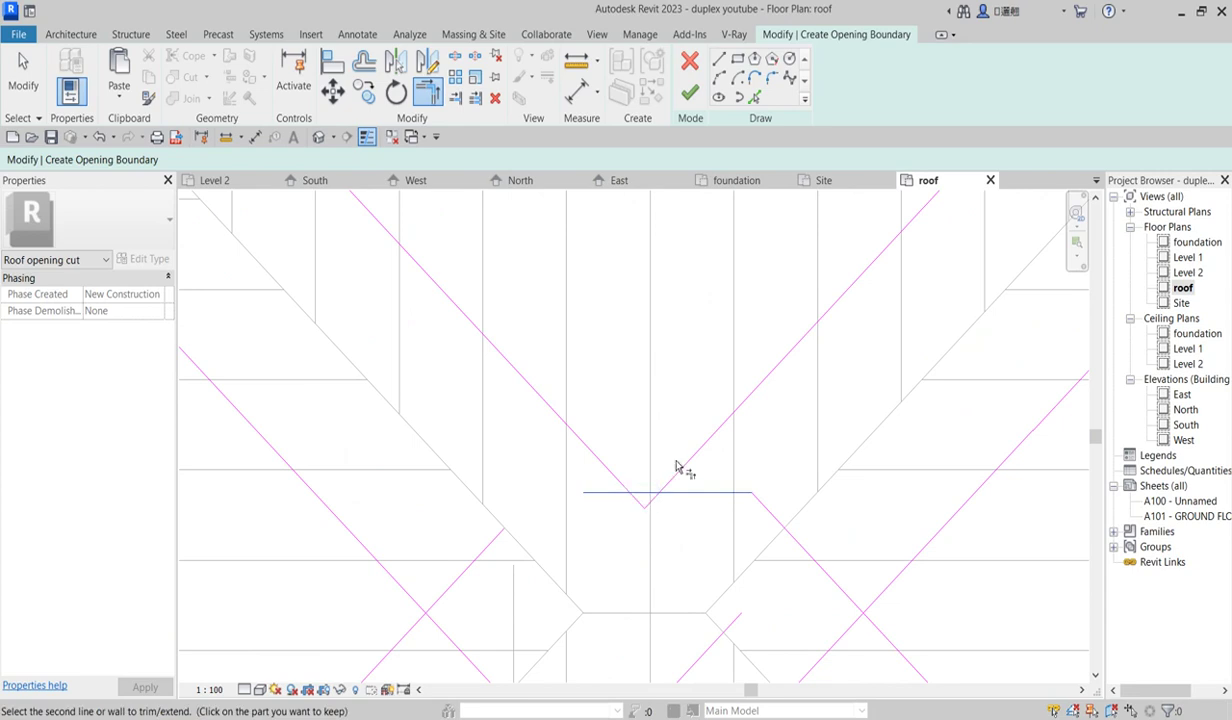
{"action": "left_click", "coordinate": [685, 467]}
{"action": "left_click", "coordinate": [630, 492]}
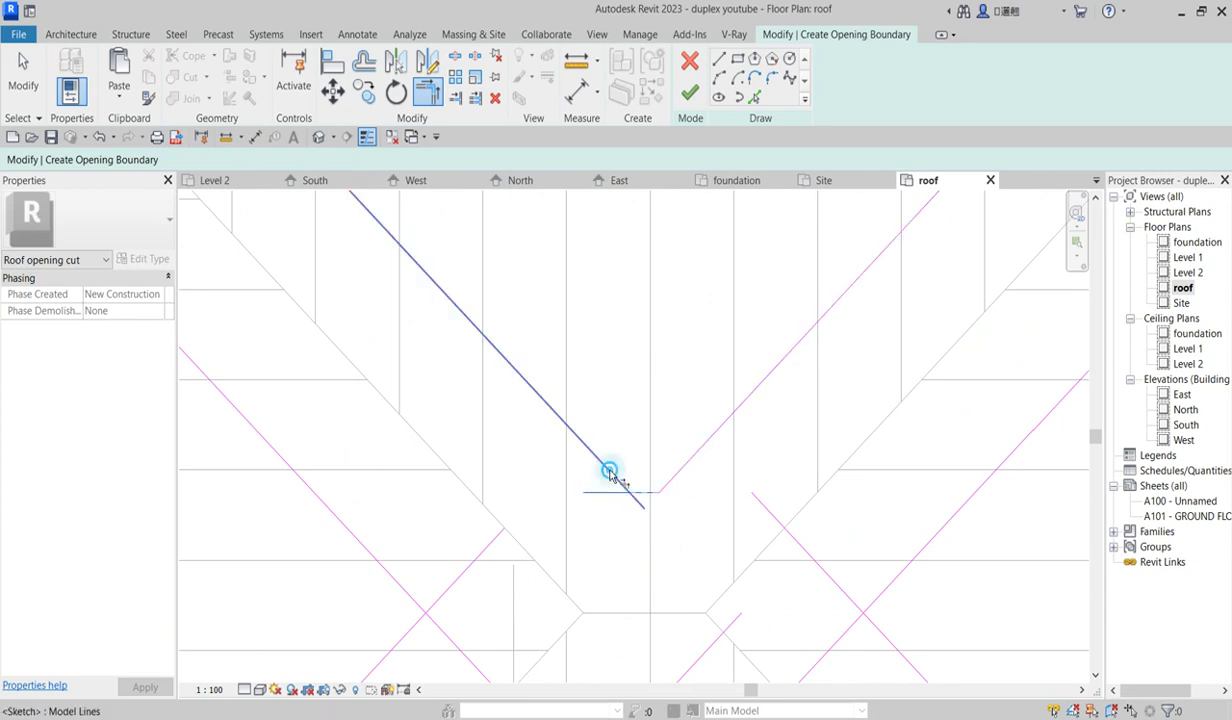
{"action": "left_click", "coordinate": [609, 470]}
Join the lower lines into a flat-topped corner and the long diagonal to the upper-left line
{"action": "scroll", "coordinate": [742, 445], "scroll_direction": "down", "scroll_amount": 3}
{"action": "middle_click_drag", "start_coordinate": [762, 569], "coordinate": [814, 503]}
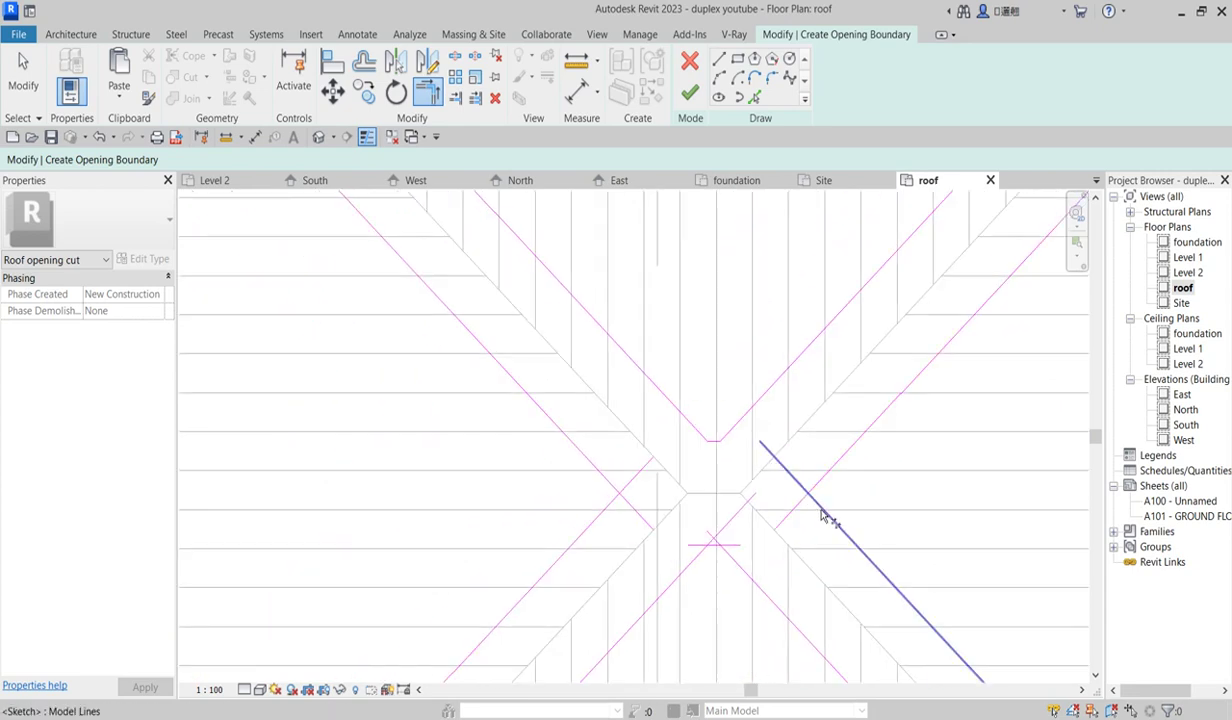
{"action": "left_click", "coordinate": [822, 515]}
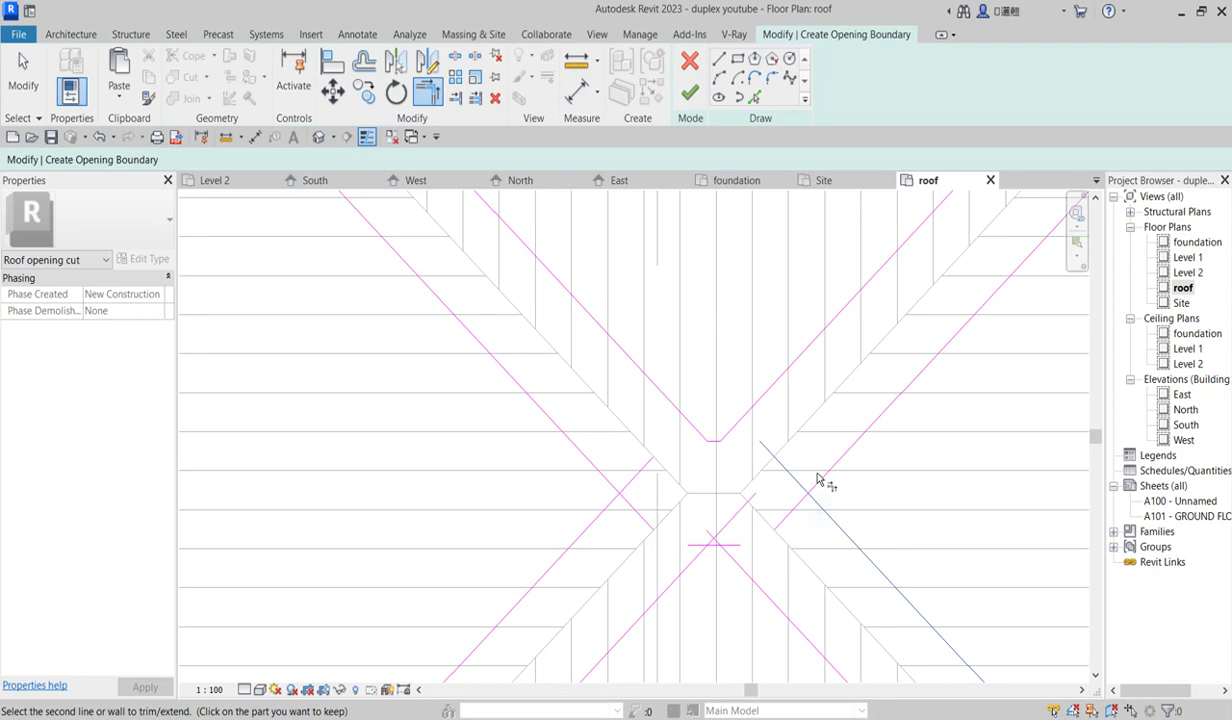
{"action": "scroll", "coordinate": [710, 556], "scroll_direction": "up", "scroll_amount": 3}
{"action": "left_click", "coordinate": [717, 539]}
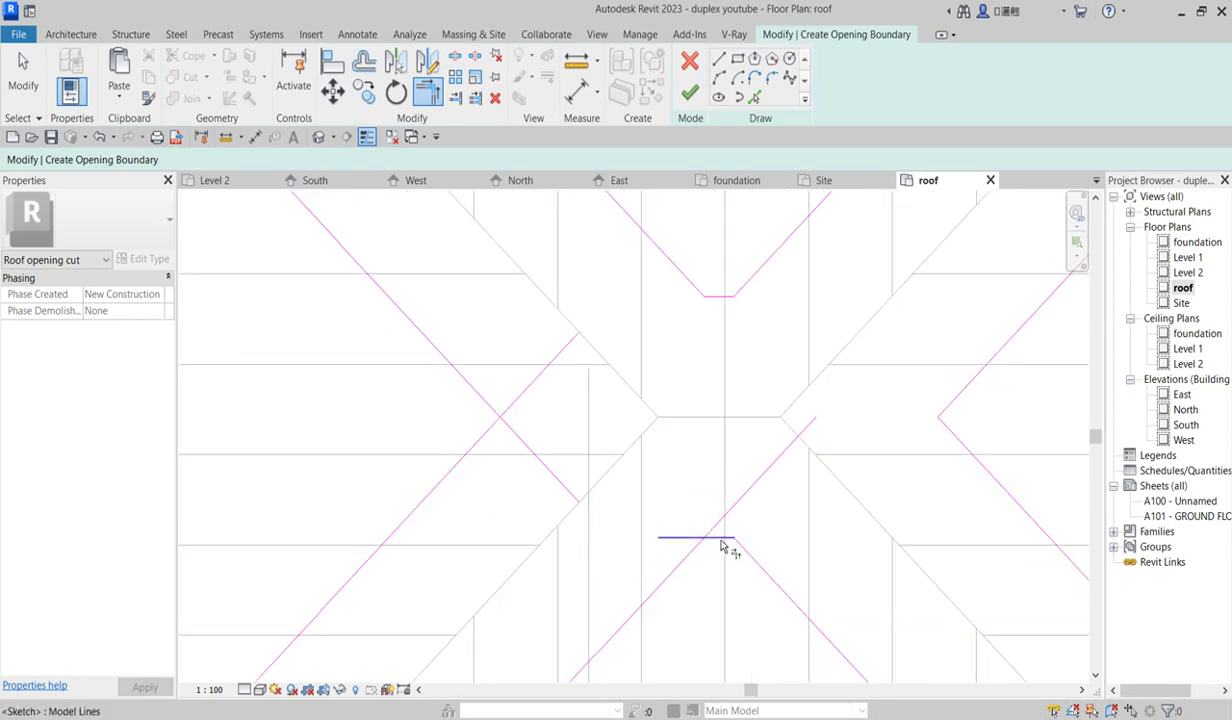
{"action": "left_click", "coordinate": [718, 542]}
{"action": "left_click", "coordinate": [688, 558]}
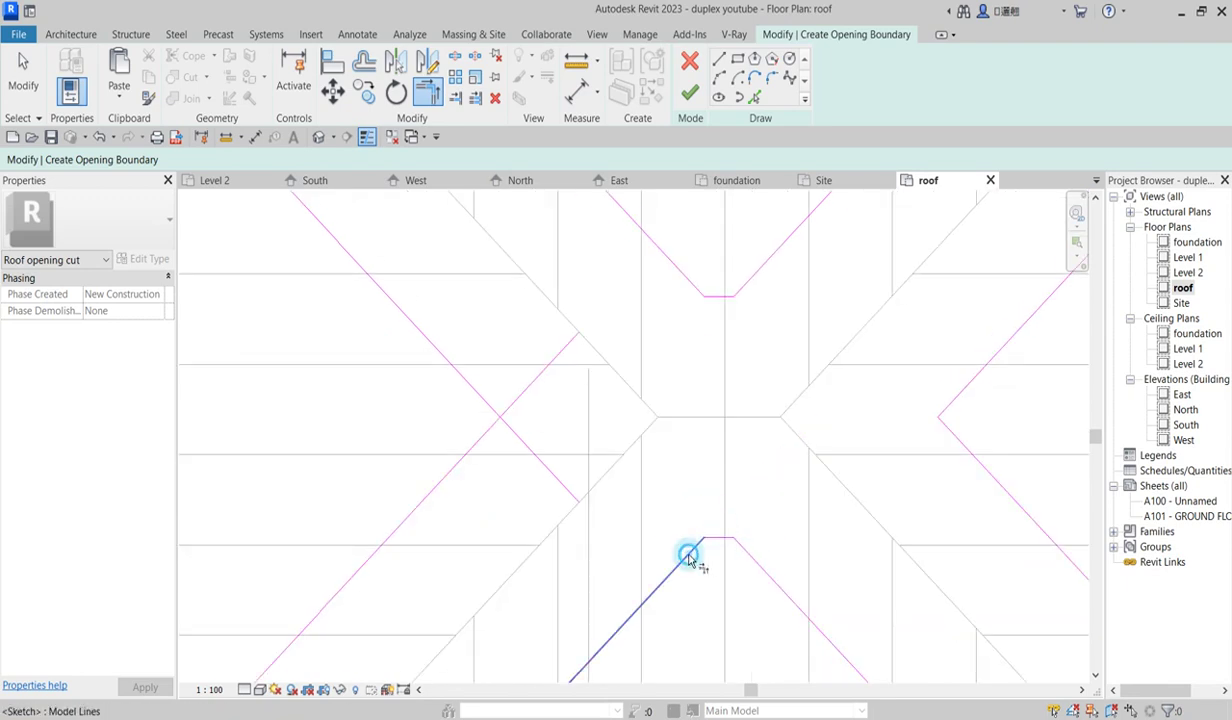
{"action": "left_click", "coordinate": [481, 435]}
{"action": "left_click", "coordinate": [484, 401]}
{"action": "scroll", "coordinate": [531, 421], "scroll_direction": "down", "scroll_amount": 5}
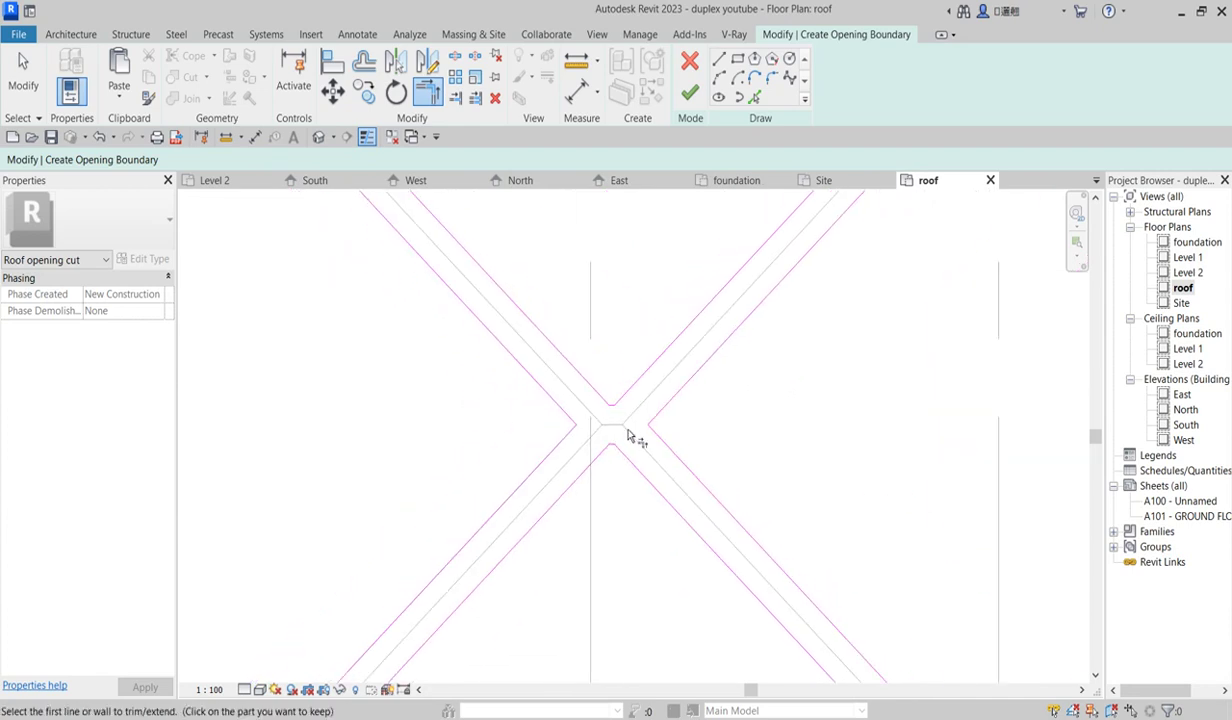
{"action": "scroll", "coordinate": [628, 435], "scroll_direction": "down", "scroll_amount": 4}
{"action": "scroll", "coordinate": [624, 539], "scroll_direction": "up", "scroll_amount": 3}
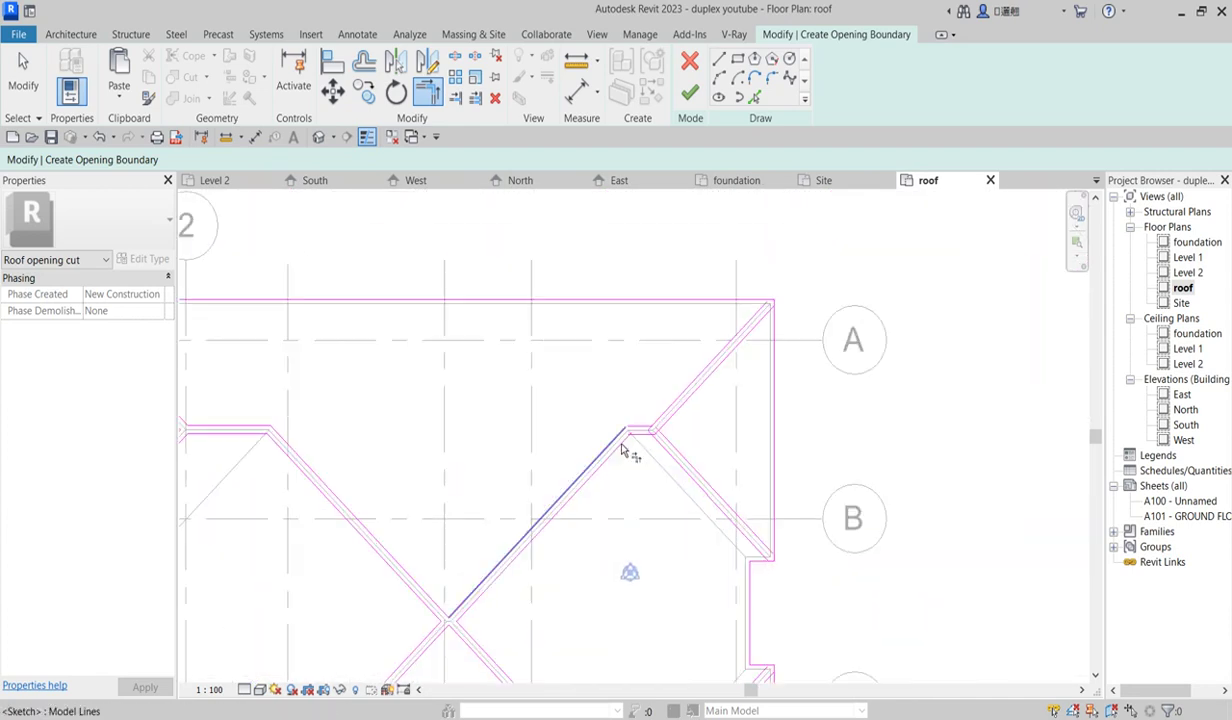
{"action": "scroll", "coordinate": [622, 450], "scroll_direction": "up", "scroll_amount": 5}
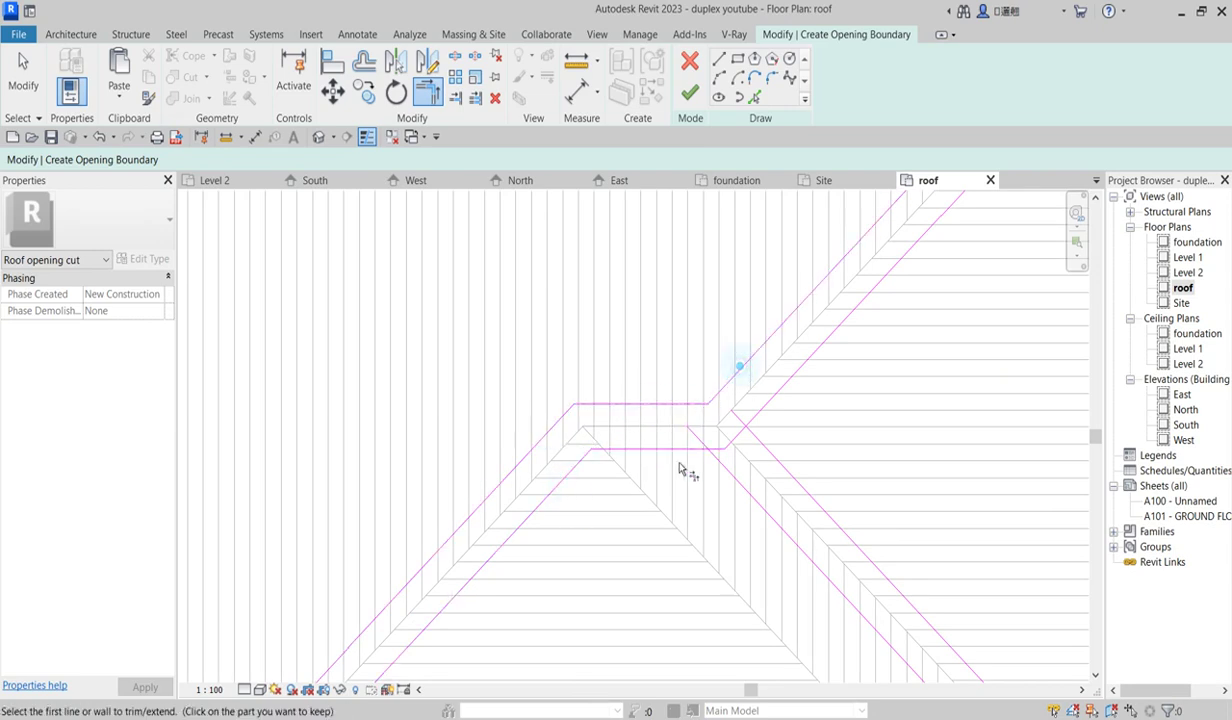
Using TR again, join two diagonals and the horizontal-diagonal corner near grid B
{"action": "key", "text": "t"}
{"action": "key", "text": "r"}
{"action": "left_click", "coordinate": [770, 440]}
{"action": "left_click", "coordinate": [767, 396]}
{"action": "scroll", "coordinate": [730, 430], "scroll_direction": "down", "scroll_amount": 3}
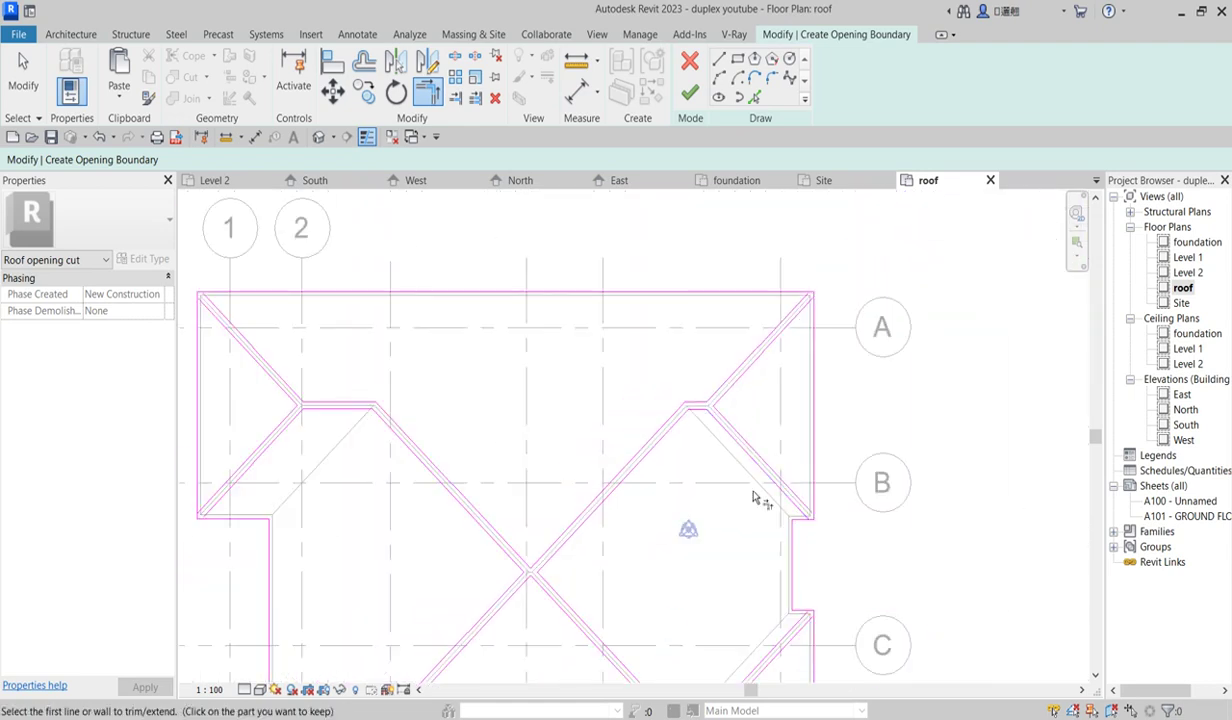
{"action": "scroll", "coordinate": [810, 550], "scroll_direction": "up", "scroll_amount": 6}
{"action": "left_click", "coordinate": [768, 534]}
{"action": "left_click", "coordinate": [755, 484]}
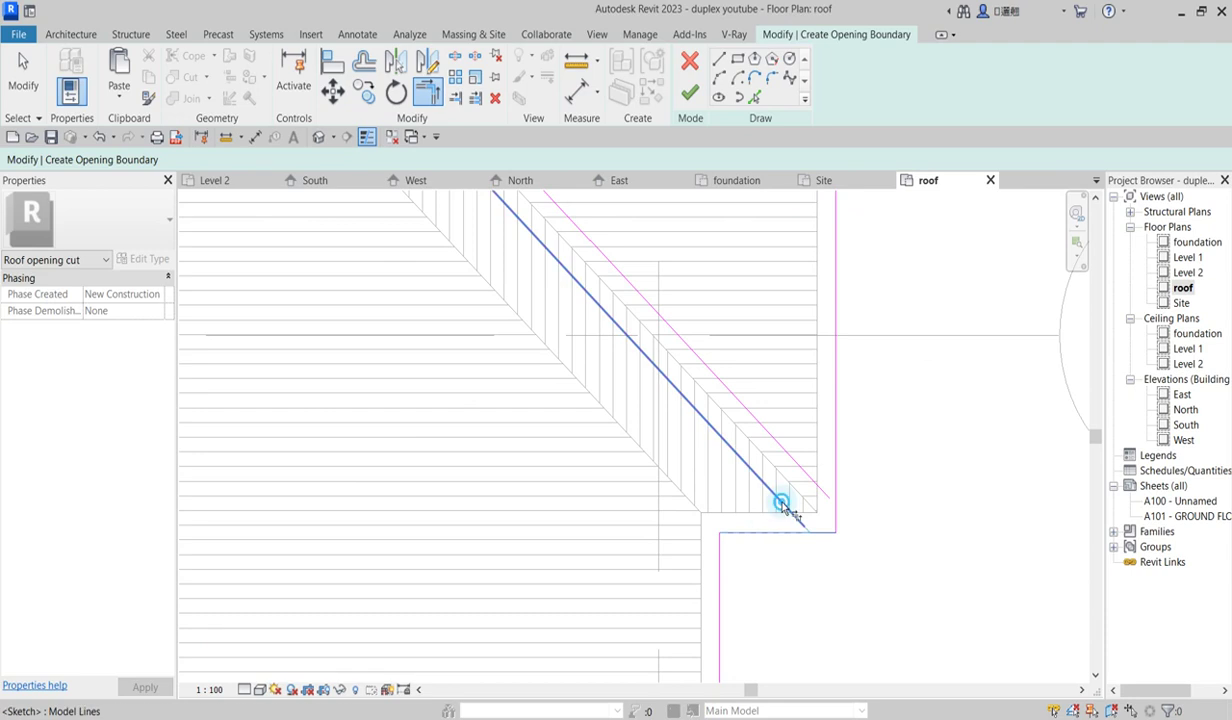
{"action": "scroll", "coordinate": [840, 458], "scroll_direction": "down", "scroll_amount": 5}
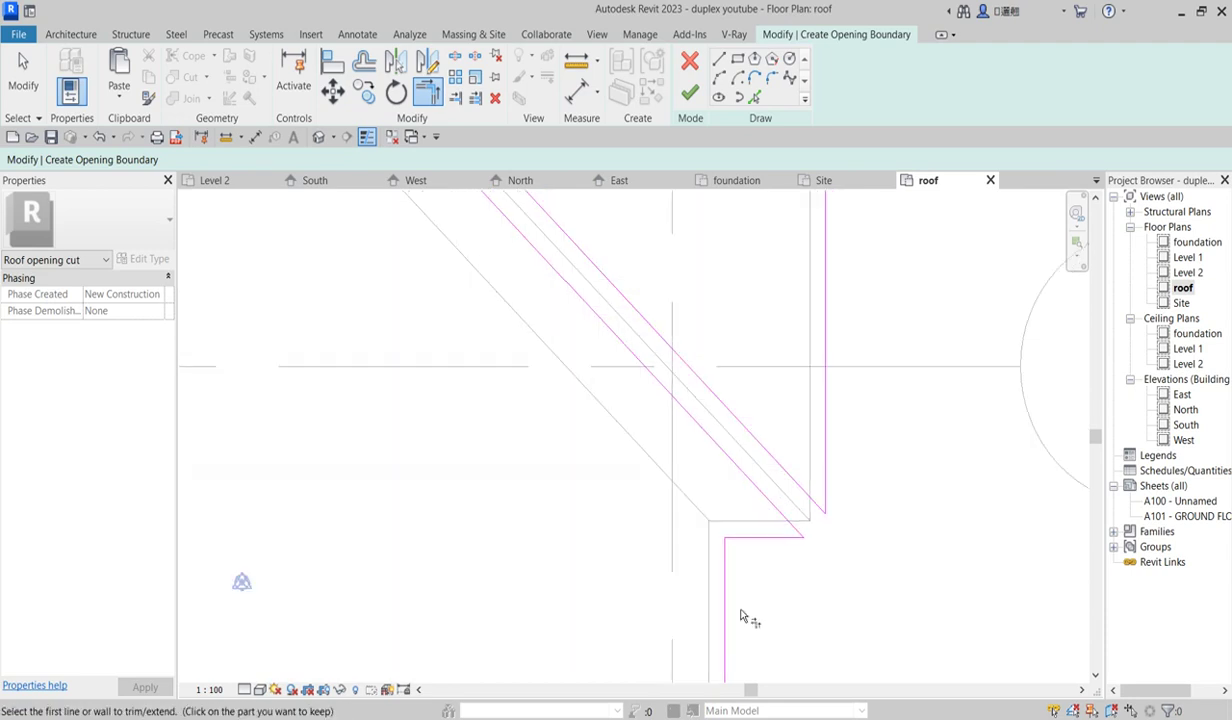
{"action": "scroll", "coordinate": [789, 308], "scroll_direction": "up", "scroll_amount": 5}
Join the diagonal and top line at the top-right roof corner
{"action": "left_click", "coordinate": [783, 293]}
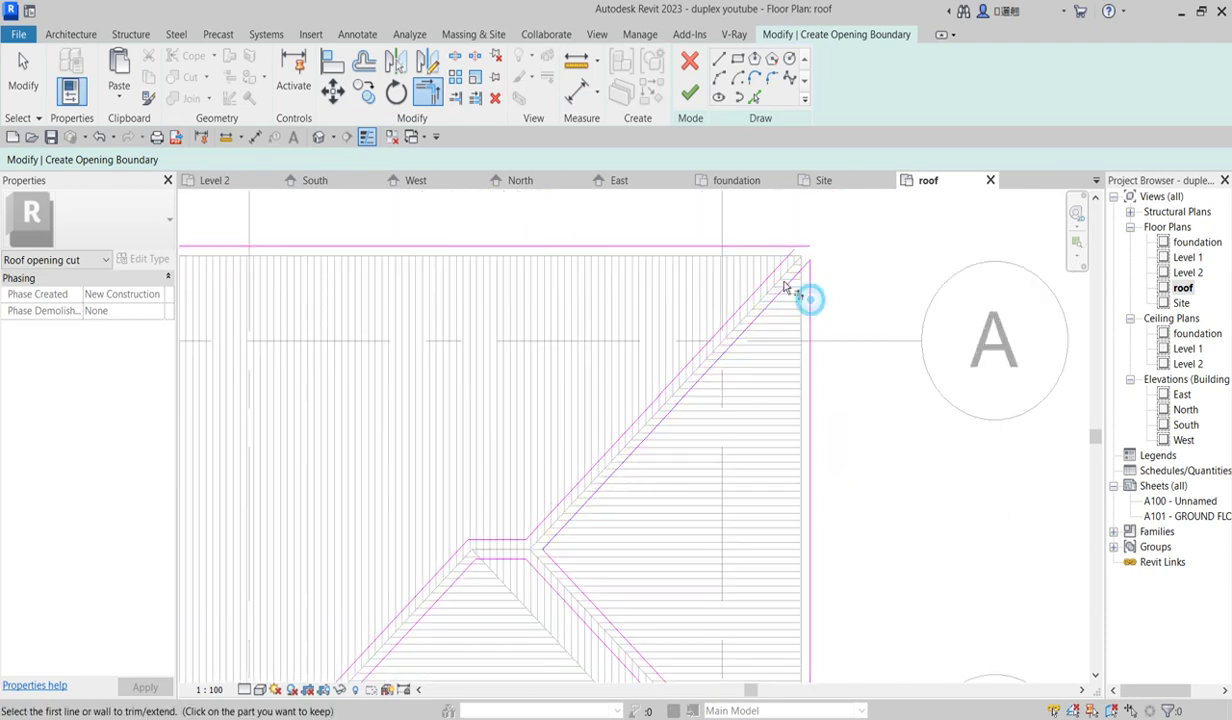
{"action": "left_click", "coordinate": [741, 256]}
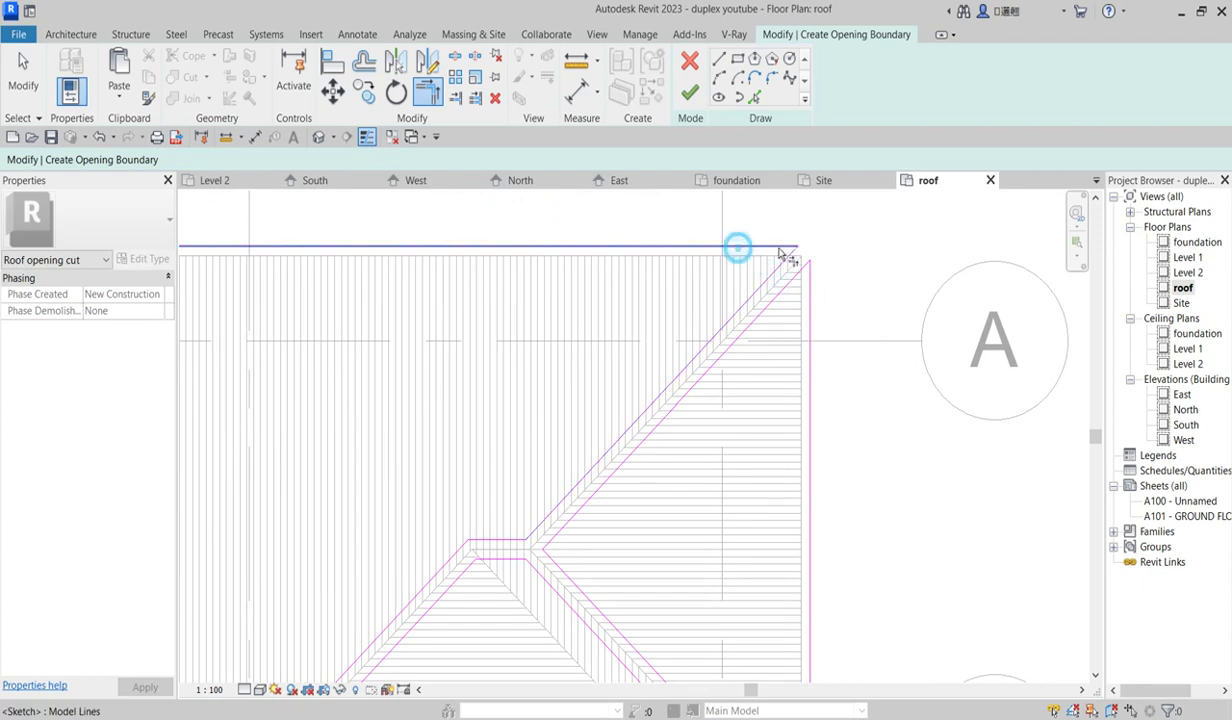
{"action": "scroll", "coordinate": [776, 311], "scroll_direction": "down", "scroll_amount": 3}
{"action": "scroll", "coordinate": [507, 490], "scroll_direction": "down", "scroll_amount": 2}
{"action": "scroll", "coordinate": [335, 312], "scroll_direction": "up", "scroll_amount": 4}
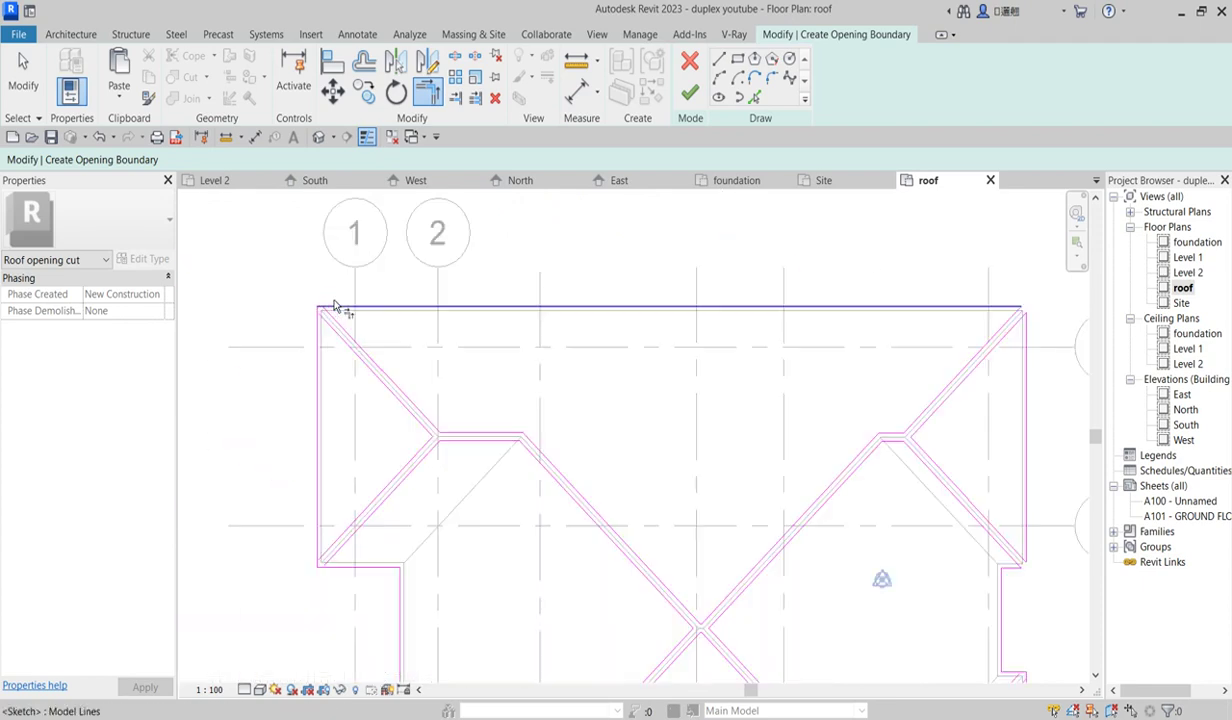
Trim the top-left diagonal to the bottom line and join the bottom-left diagonal to the left vertical
{"action": "left_click", "coordinate": [336, 318]}
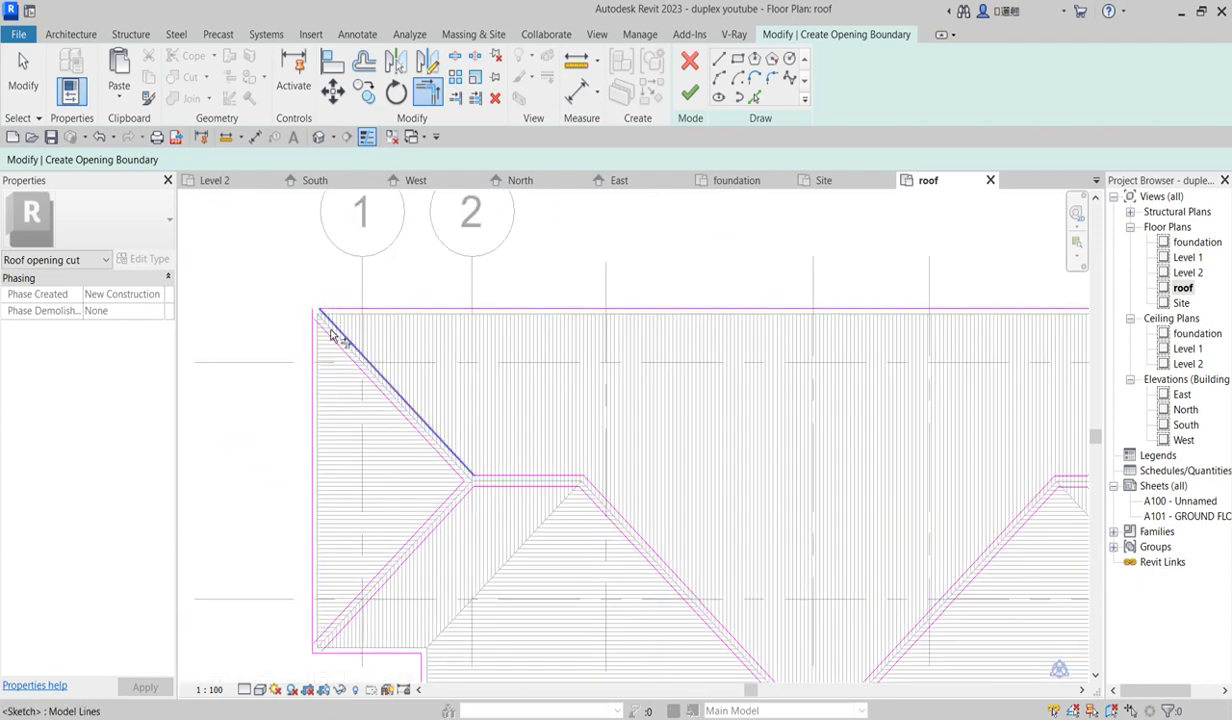
{"action": "scroll", "coordinate": [400, 440], "scroll_direction": "down", "scroll_amount": 5}
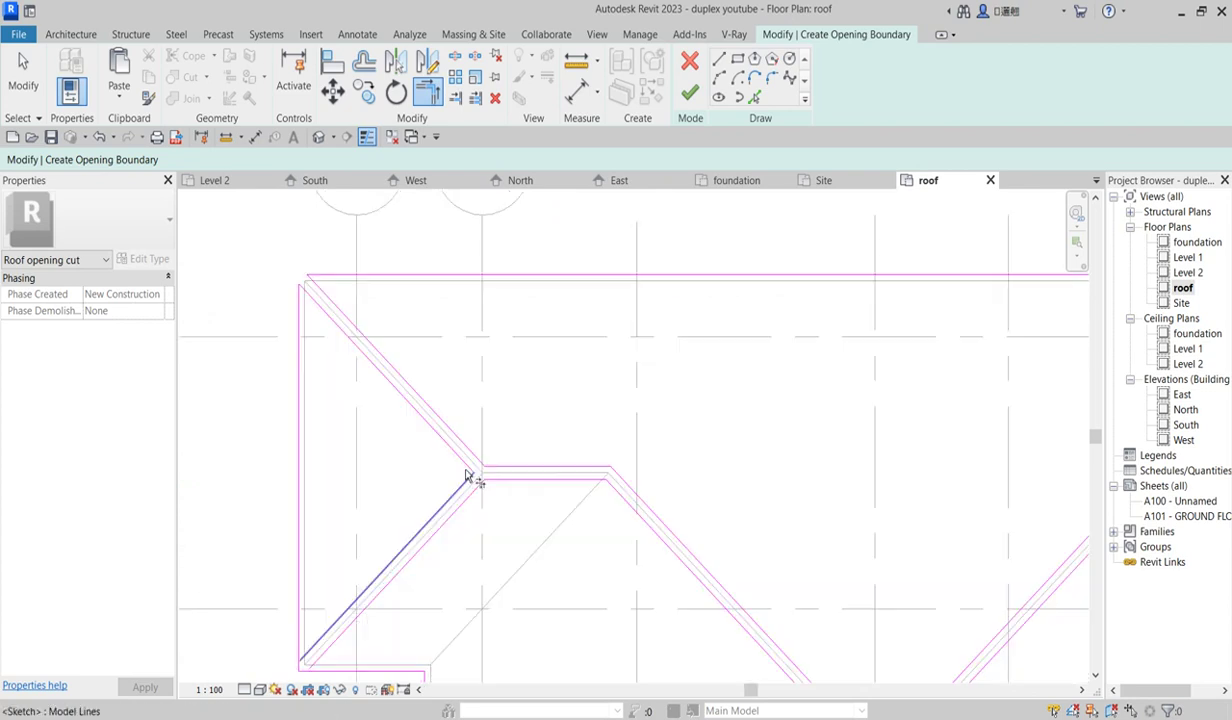
{"action": "scroll", "coordinate": [404, 569], "scroll_direction": "up", "scroll_amount": 5}
{"action": "left_click", "coordinate": [498, 467]}
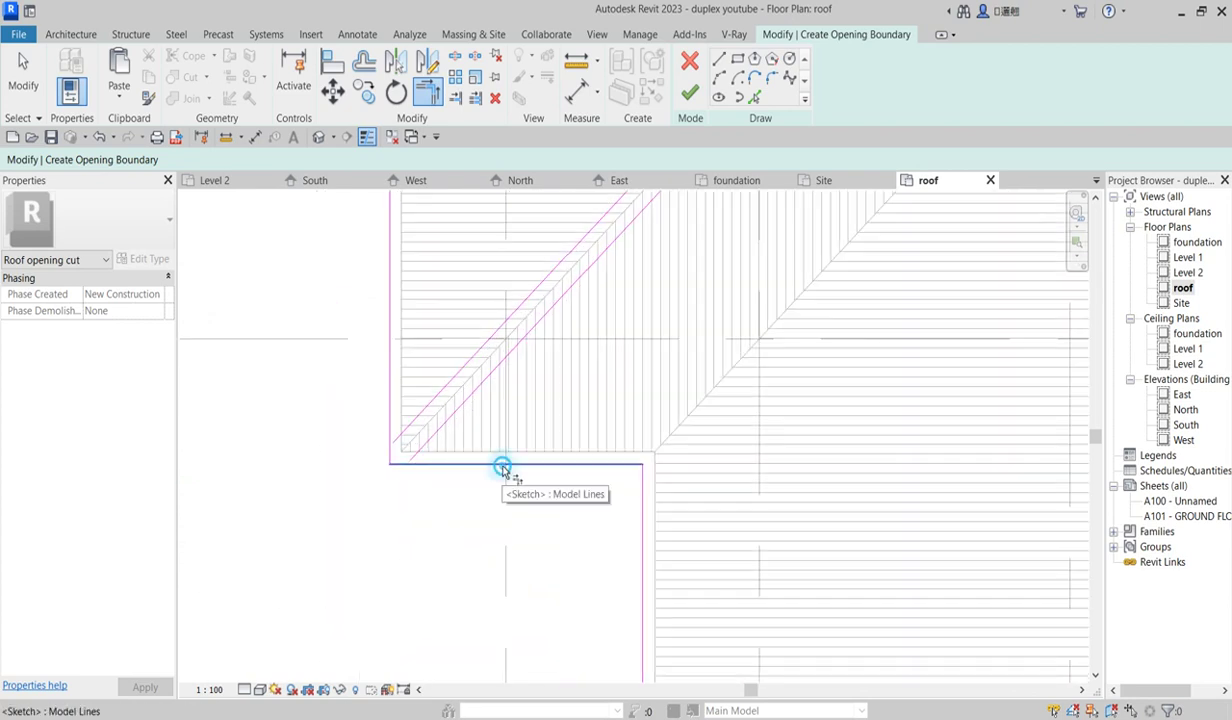
{"action": "left_click", "coordinate": [450, 418]}
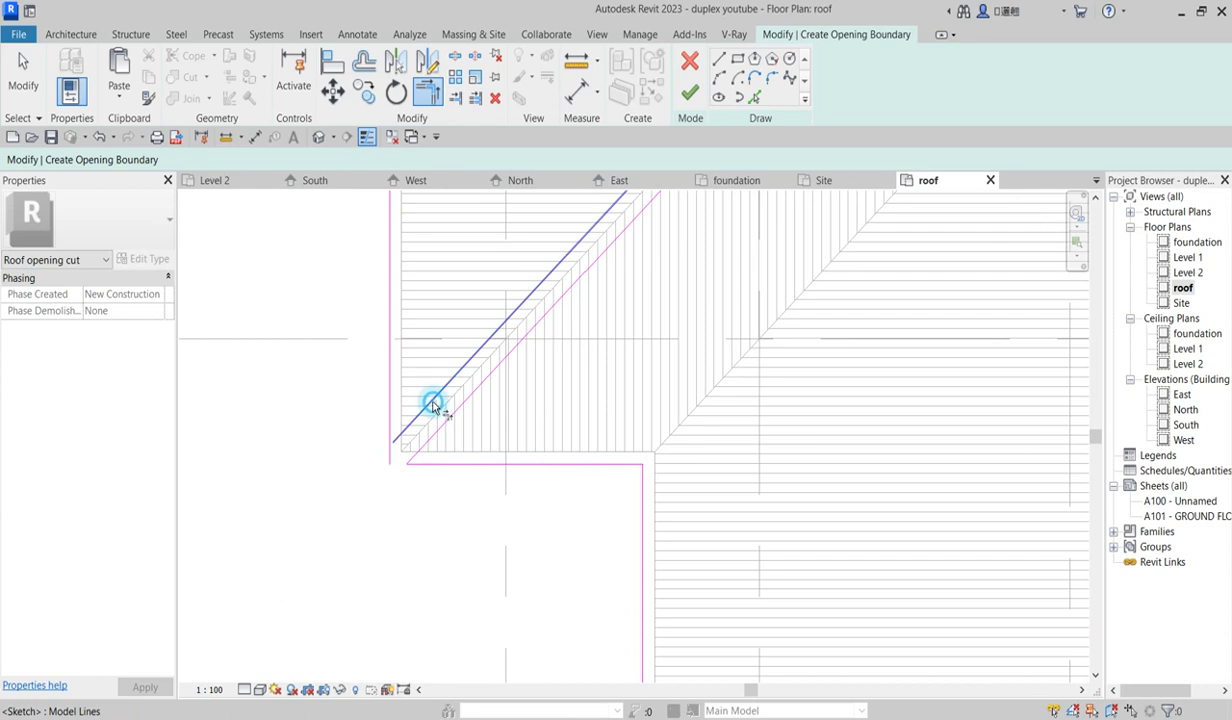
{"action": "left_click", "coordinate": [390, 390]}
{"action": "scroll", "coordinate": [473, 412], "scroll_direction": "down", "scroll_amount": 4}
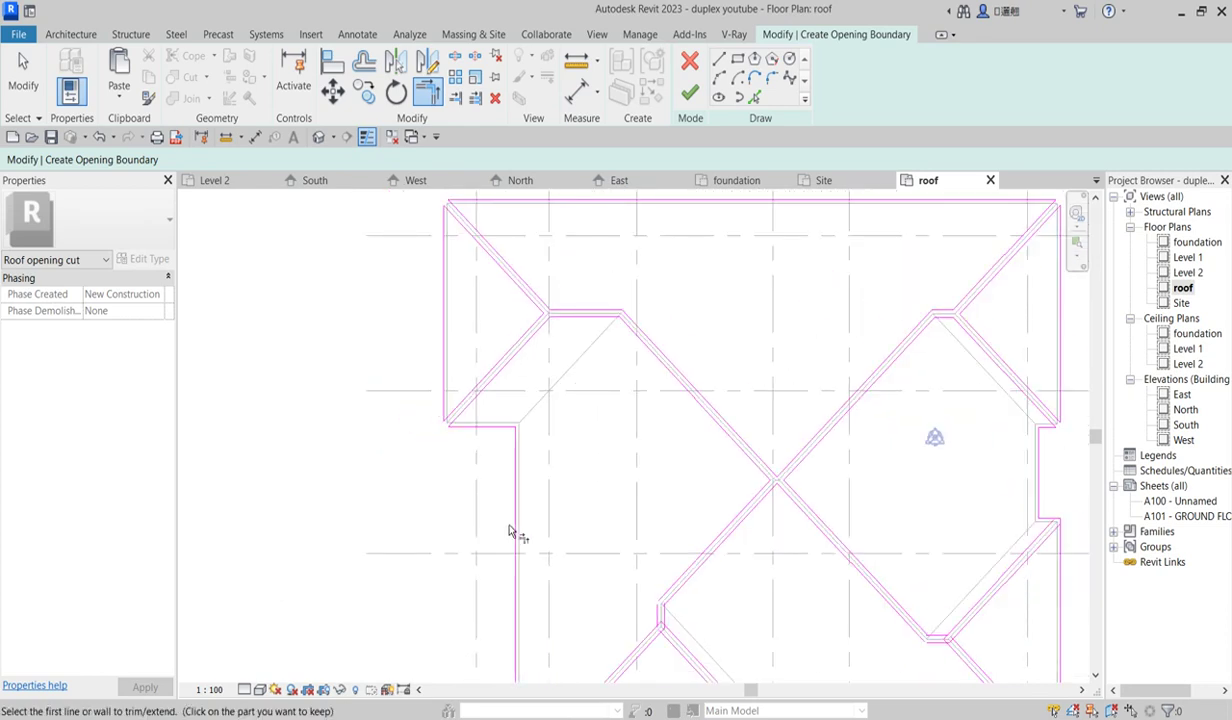
{"action": "scroll", "coordinate": [508, 532], "scroll_direction": "down", "scroll_amount": 3}
{"action": "scroll", "coordinate": [473, 542], "scroll_direction": "up", "scroll_amount": 8}
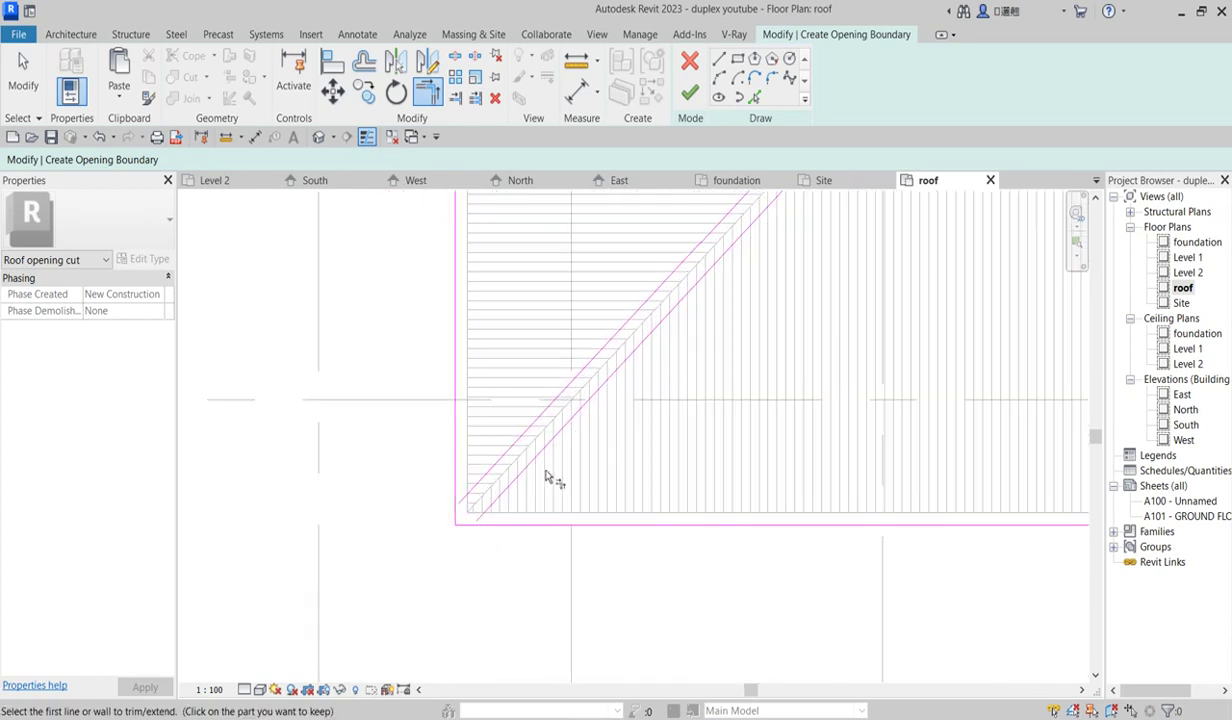
Trim the bottom line to meet the diagonal at the bottom-left corner
{"action": "left_click", "coordinate": [536, 474]}
{"action": "left_click", "coordinate": [558, 520]}
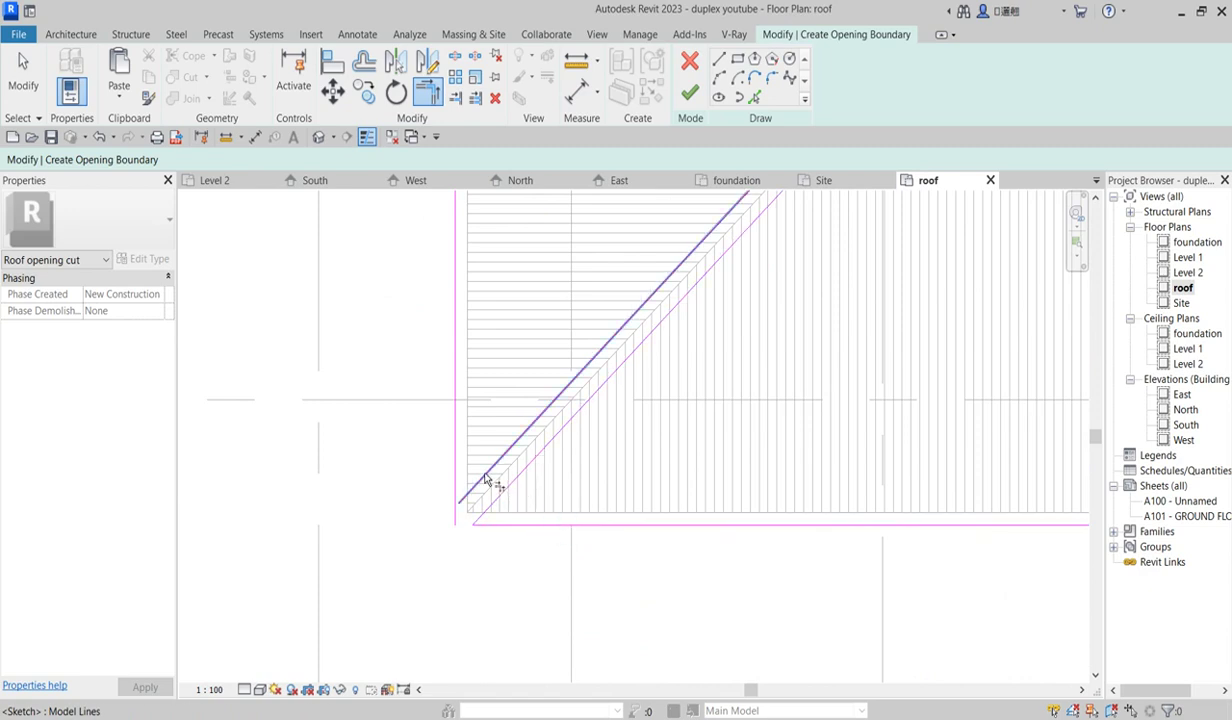
{"action": "scroll", "coordinate": [641, 297], "scroll_direction": "down", "scroll_amount": 3}
{"action": "scroll", "coordinate": [646, 280], "scroll_direction": "up", "scroll_amount": 5}
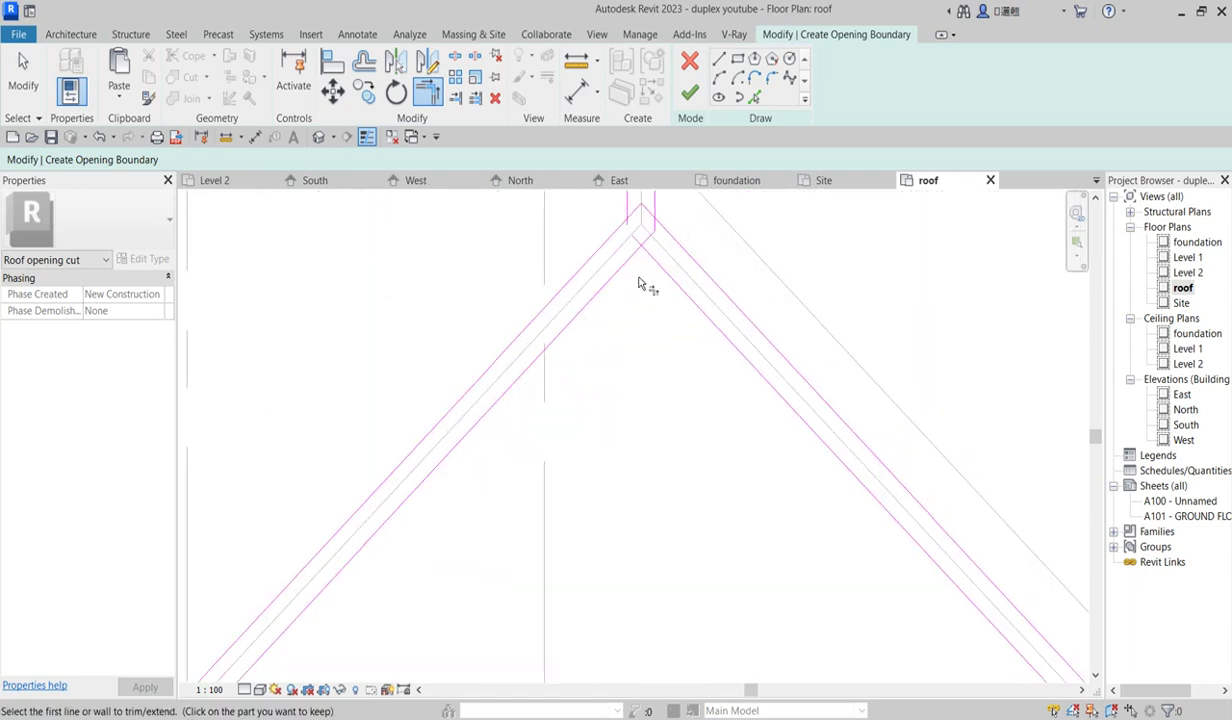
Make the left and right lines meet at the peak and trim the short vertical there
{"action": "left_click", "coordinate": [604, 270]}
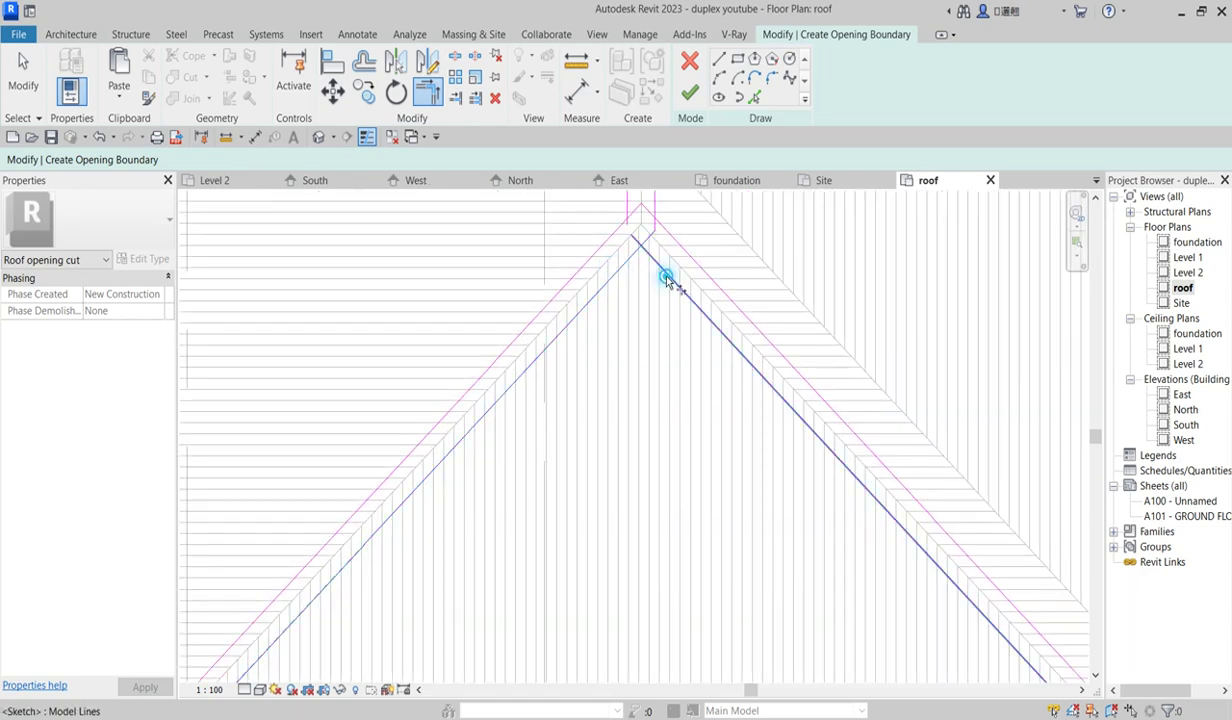
{"action": "left_click", "coordinate": [668, 233]}
{"action": "left_click", "coordinate": [654, 200]}
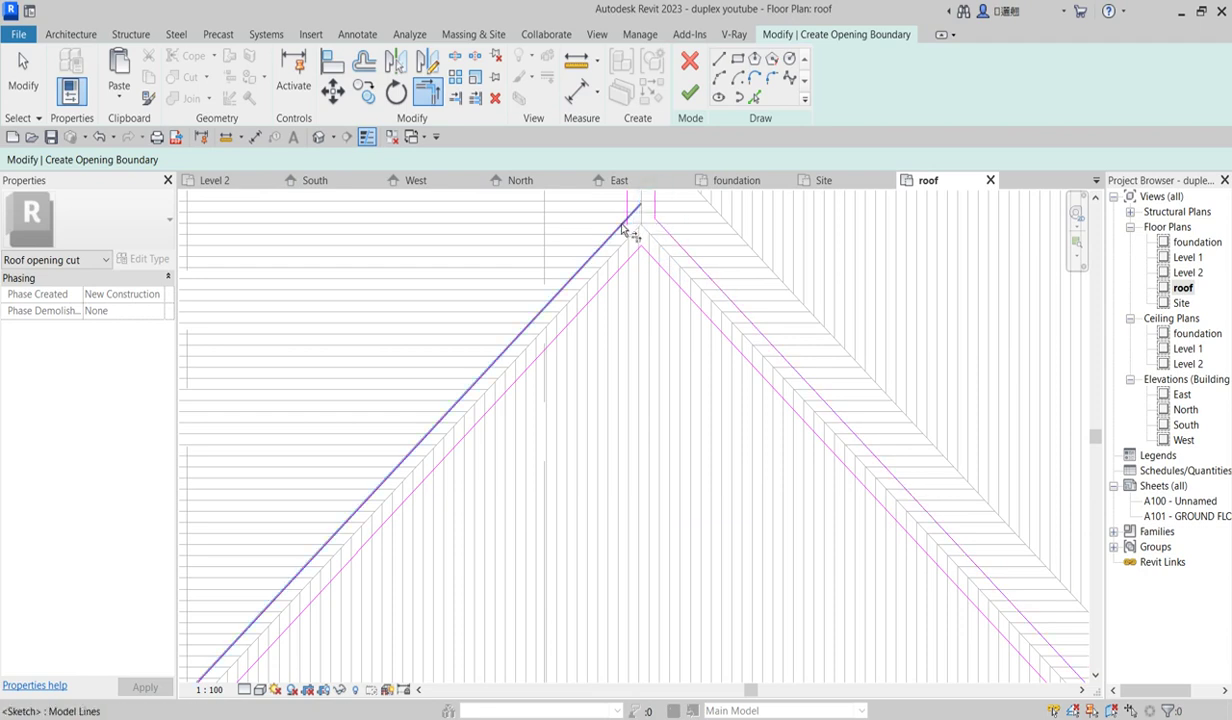
{"action": "left_click", "coordinate": [590, 298]}
{"action": "scroll", "coordinate": [652, 363], "scroll_direction": "down", "scroll_amount": 5}
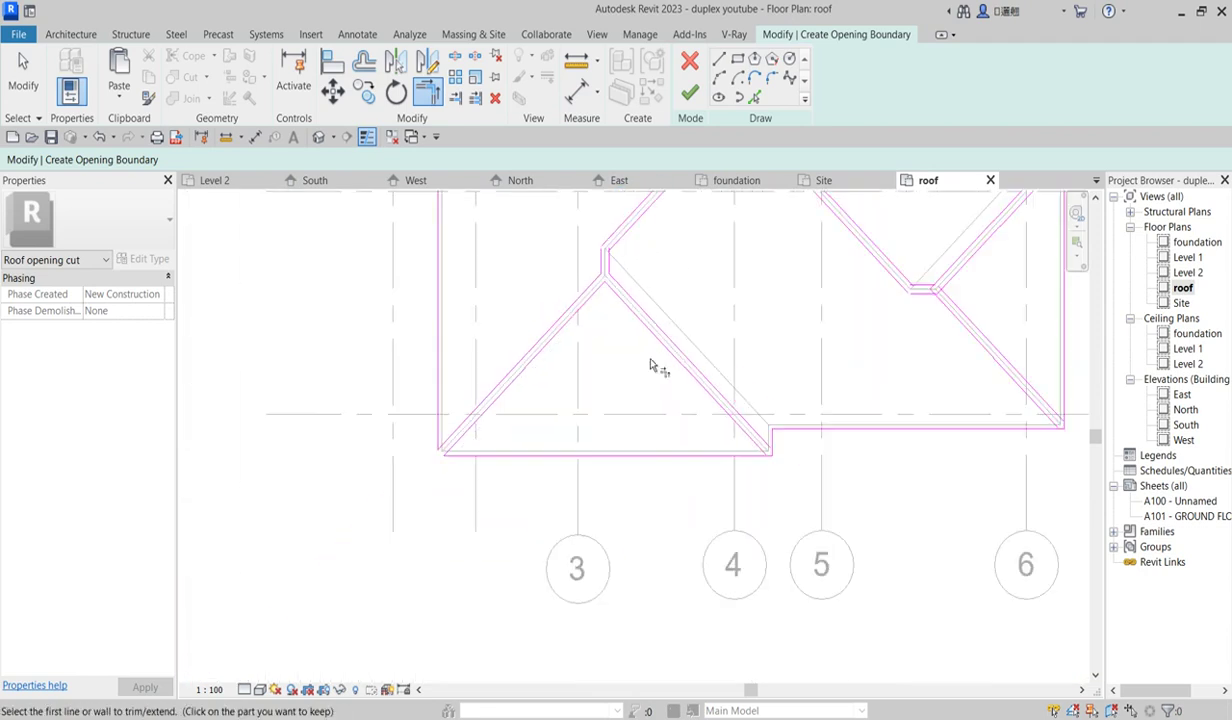
{"action": "scroll", "coordinate": [778, 467], "scroll_direction": "up", "scroll_amount": 4}
Close both lower-right corners of the opening boundary
{"action": "left_click", "coordinate": [729, 397]}
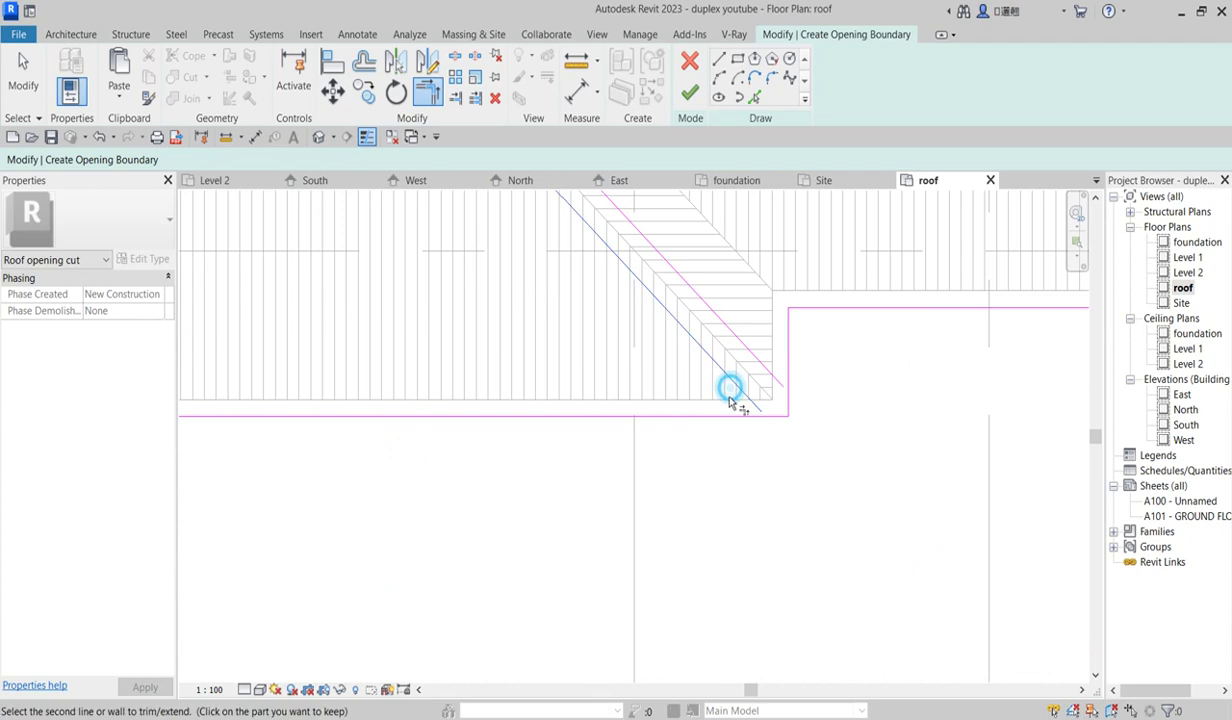
{"action": "left_click", "coordinate": [762, 364]}
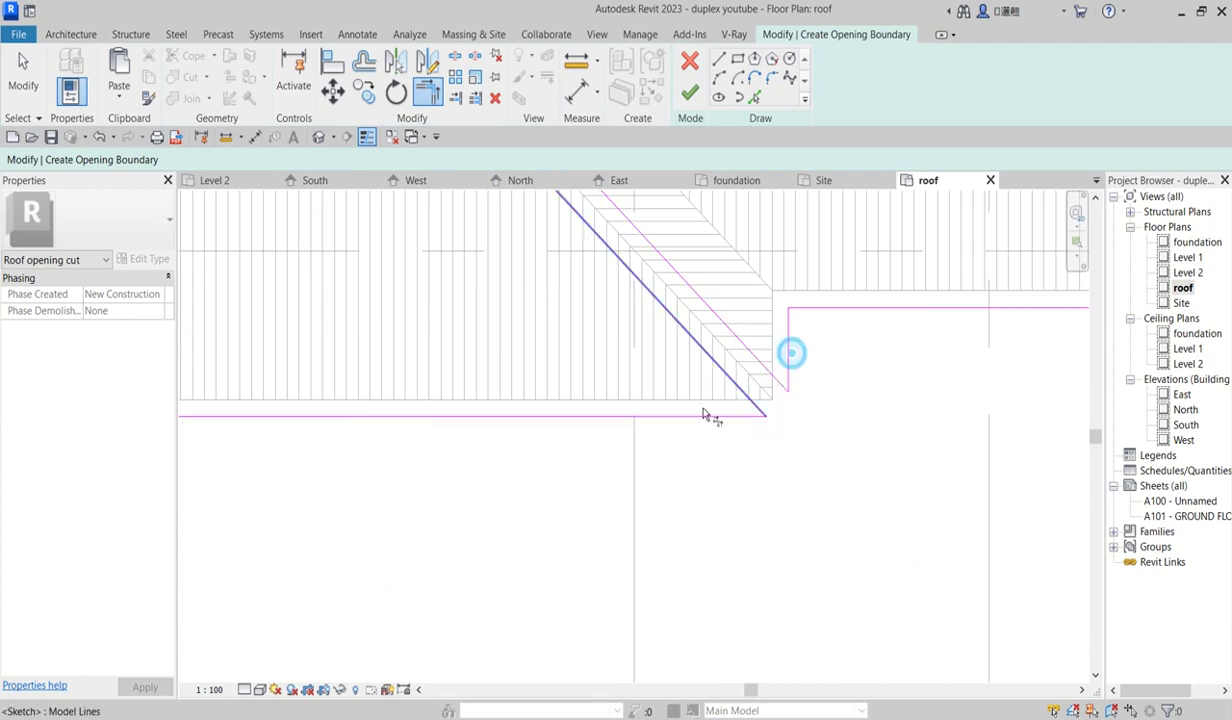
{"action": "scroll", "coordinate": [704, 414], "scroll_direction": "down", "scroll_amount": 4}
{"action": "scroll", "coordinate": [975, 420], "scroll_direction": "up", "scroll_amount": 4}
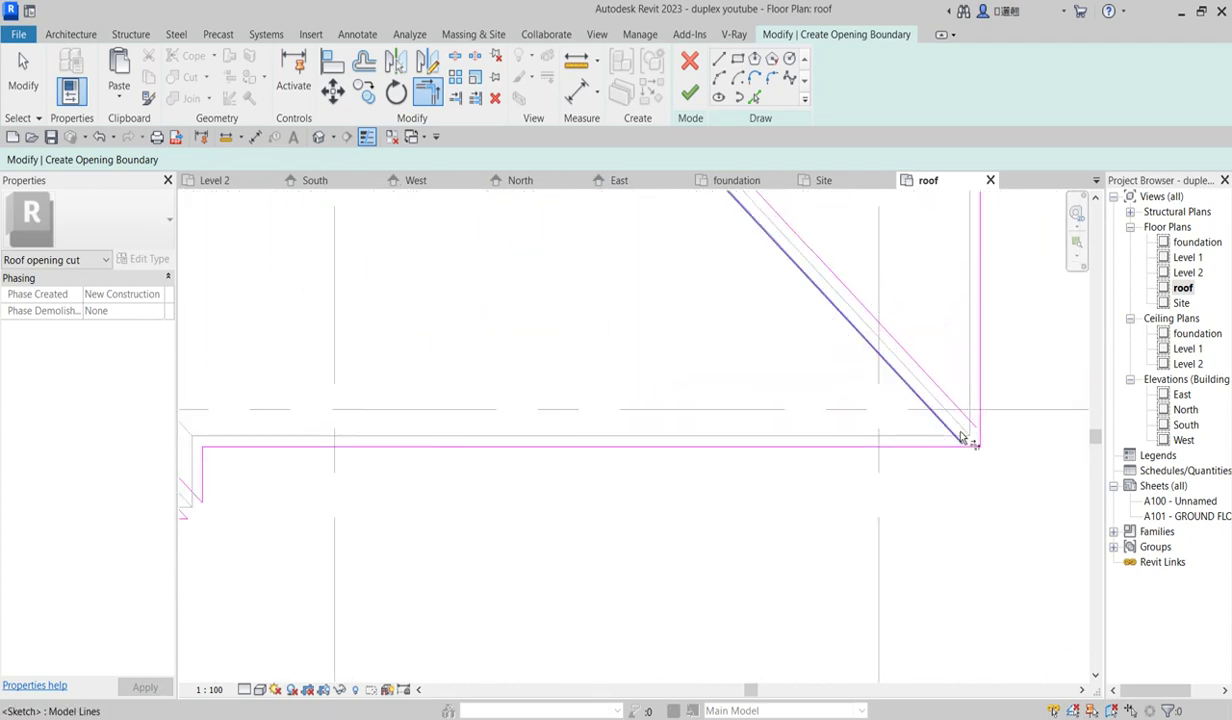
{"action": "left_click", "coordinate": [950, 406]}
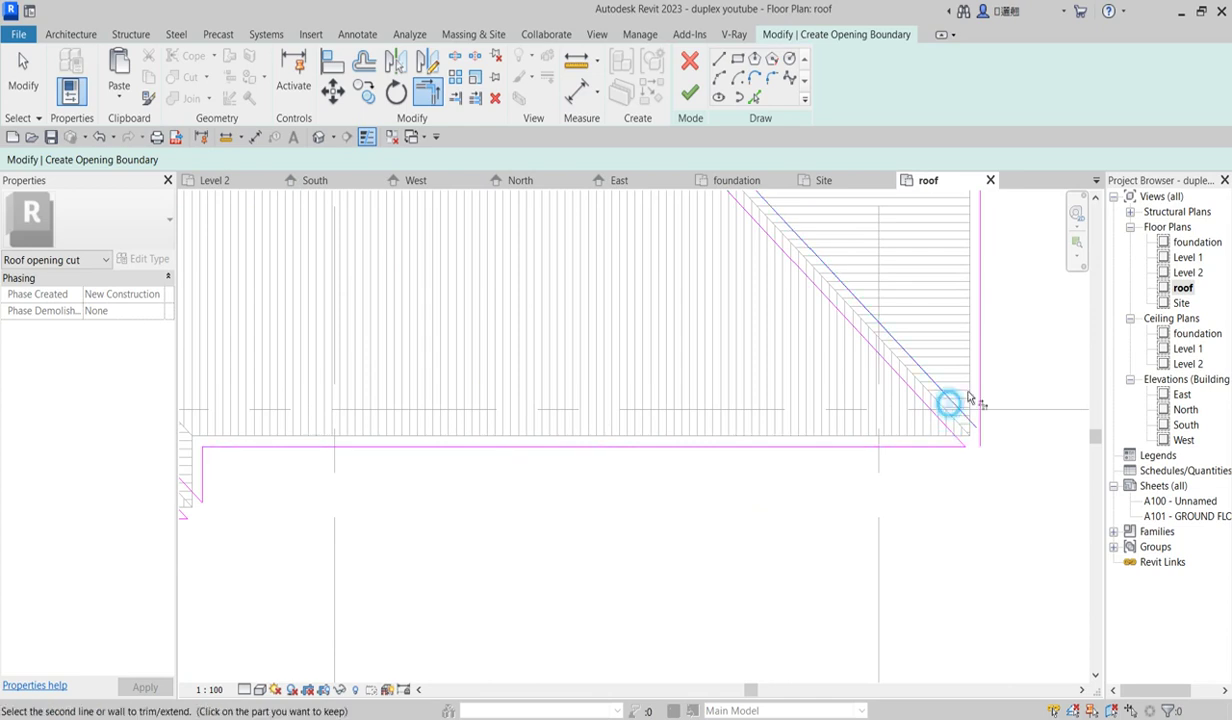
{"action": "left_click", "coordinate": [977, 385]}
{"action": "scroll", "coordinate": [870, 510], "scroll_direction": "down", "scroll_amount": 2}
{"action": "scroll", "coordinate": [880, 505], "scroll_direction": "down", "scroll_amount": 2}
{"action": "scroll", "coordinate": [910, 310], "scroll_direction": "up", "scroll_amount": 5}
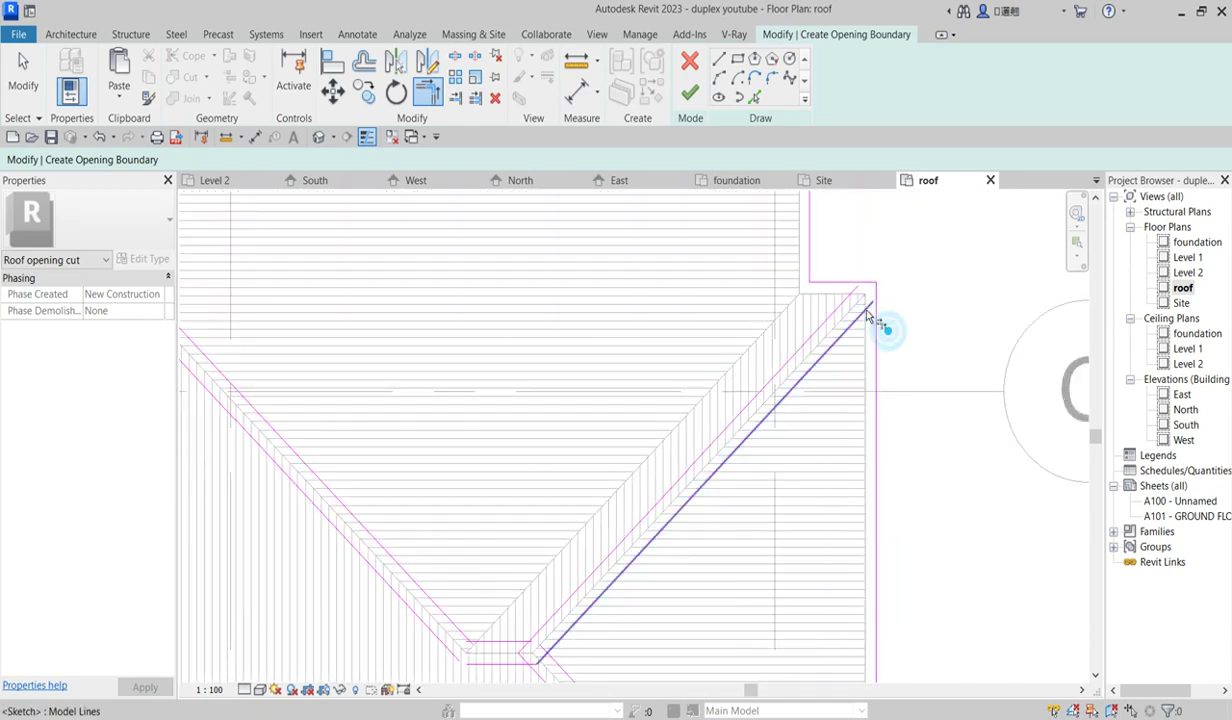
Join the upper-right vertical to the lower diagonal and the upper diagonal to the horizontal
{"action": "left_click", "coordinate": [872, 322]}
{"action": "left_click", "coordinate": [852, 322]}
{"action": "left_click", "coordinate": [839, 316]}
{"action": "left_click", "coordinate": [821, 289]}
{"action": "scroll", "coordinate": [806, 468], "scroll_direction": "down", "scroll_amount": 5}
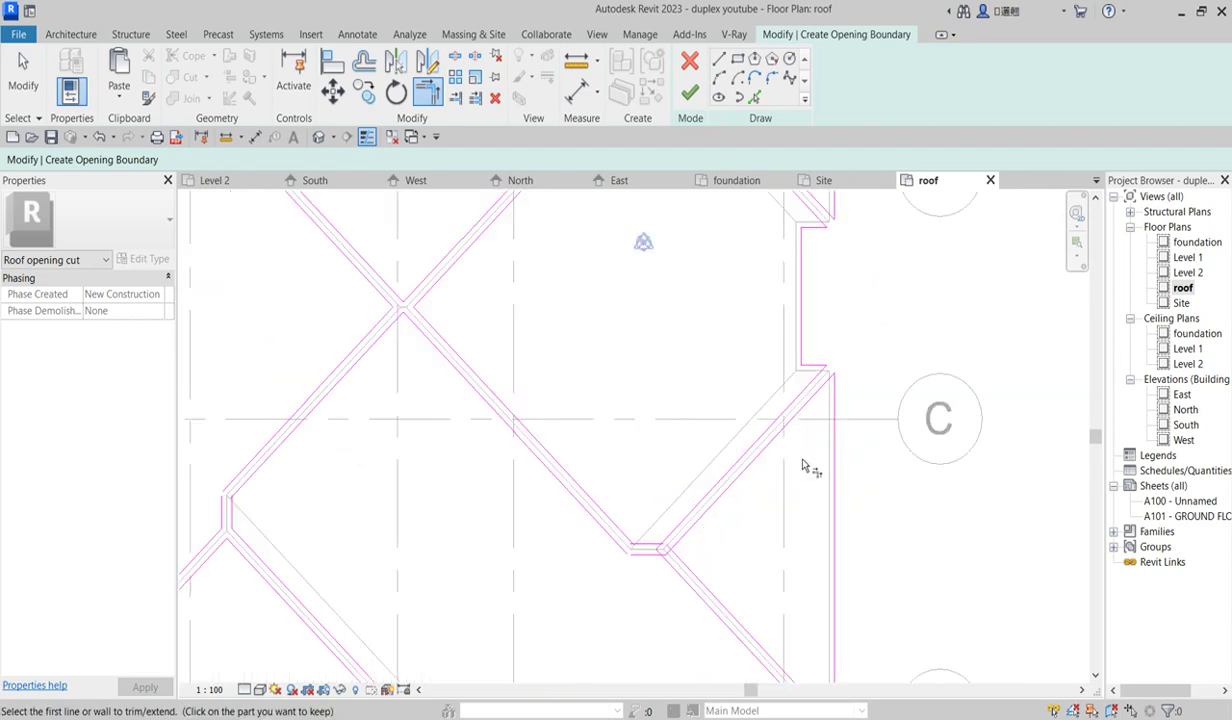
{"action": "scroll", "coordinate": [817, 366], "scroll_direction": "up", "scroll_amount": 3}
{"action": "scroll", "coordinate": [812, 322], "scroll_direction": "down", "scroll_amount": 4}
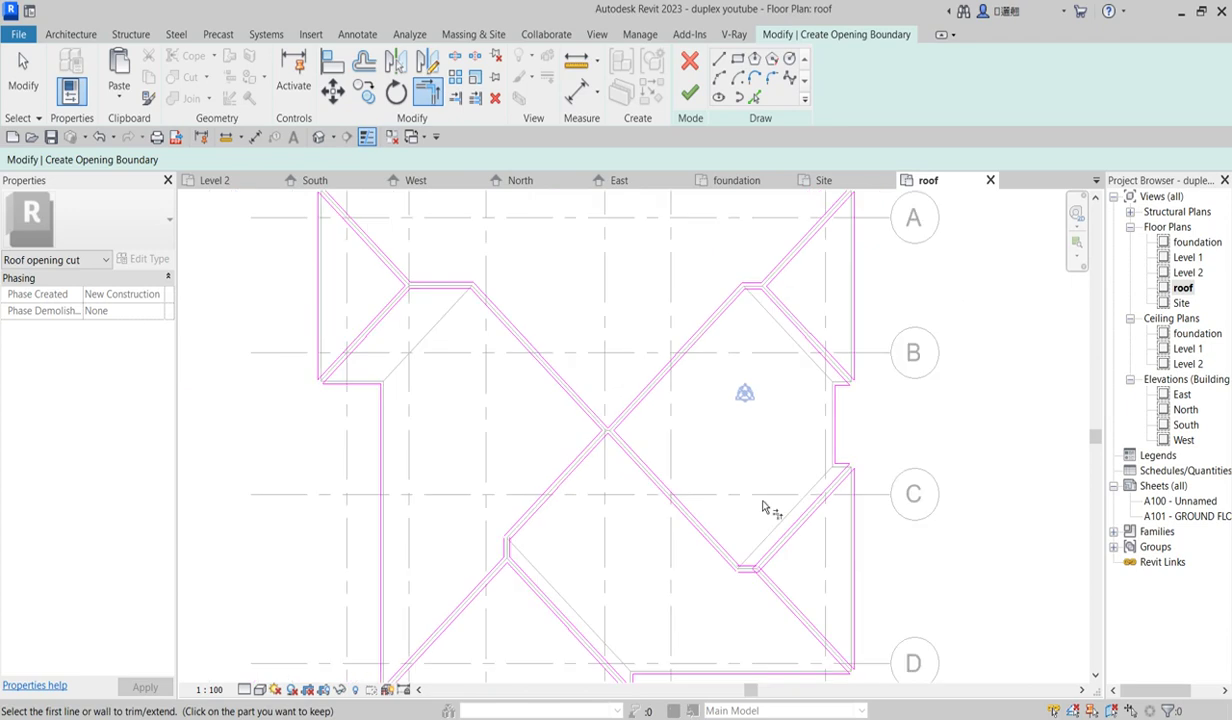
{"action": "scroll", "coordinate": [795, 470], "scroll_direction": "up", "scroll_amount": 6}
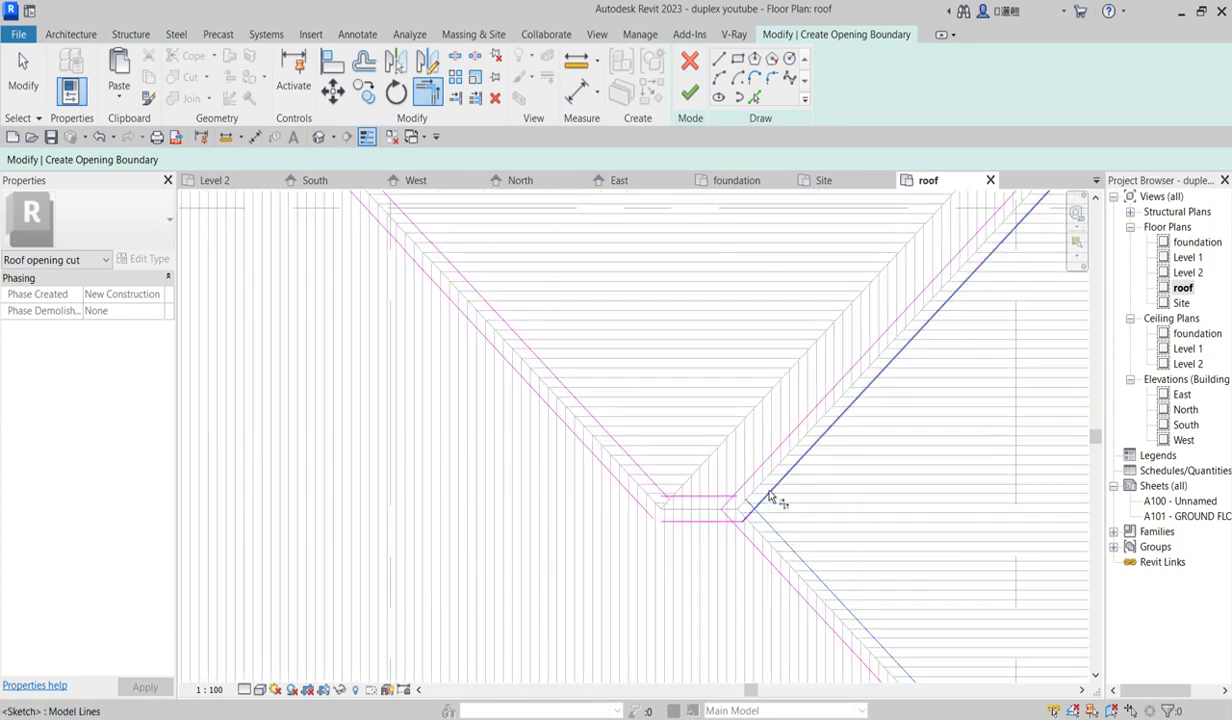
Trim the diagonals and horizontal lines at the inner crossing into clean corners
{"action": "left_click", "coordinate": [768, 490]}
{"action": "left_click", "coordinate": [729, 496]}
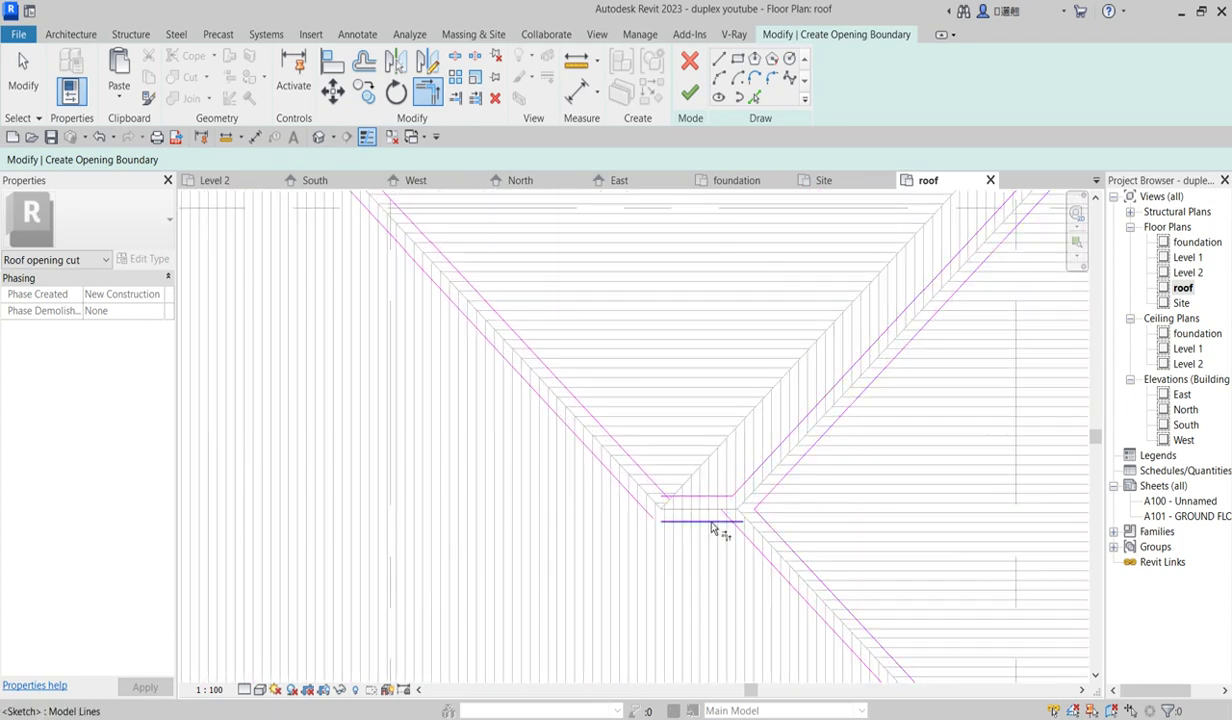
{"action": "left_click", "coordinate": [682, 519]}
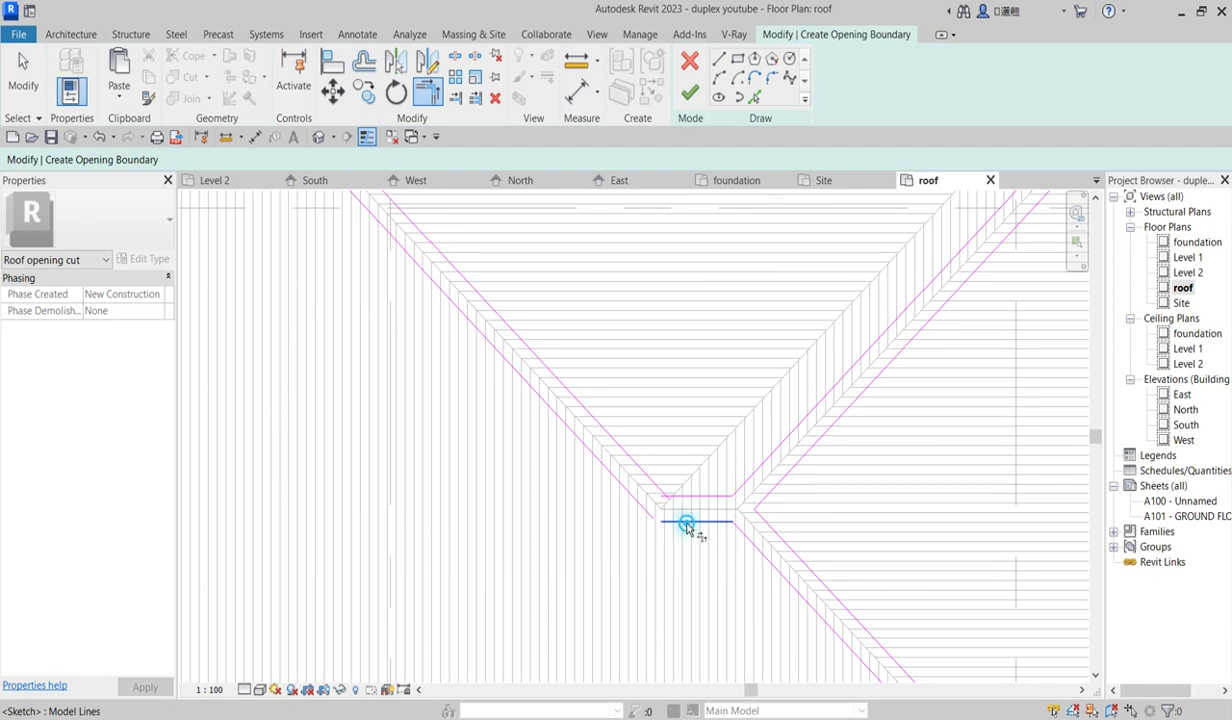
{"action": "left_click", "coordinate": [630, 489]}
{"action": "left_click", "coordinate": [691, 496]}
{"action": "left_click", "coordinate": [651, 476]}
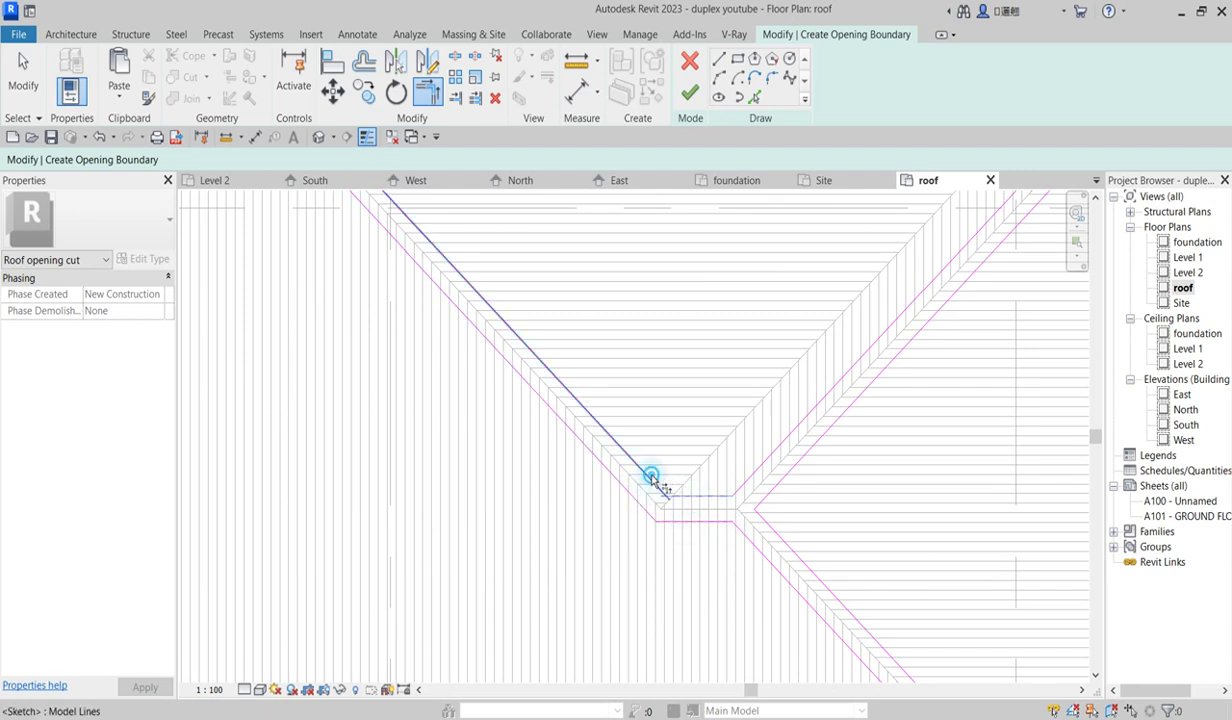
{"action": "scroll", "coordinate": [720, 566], "scroll_direction": "up", "scroll_amount": 2}
{"action": "scroll", "coordinate": [720, 568], "scroll_direction": "down", "scroll_amount": 4}
{"action": "scroll", "coordinate": [616, 426], "scroll_direction": "up", "scroll_amount": 4}
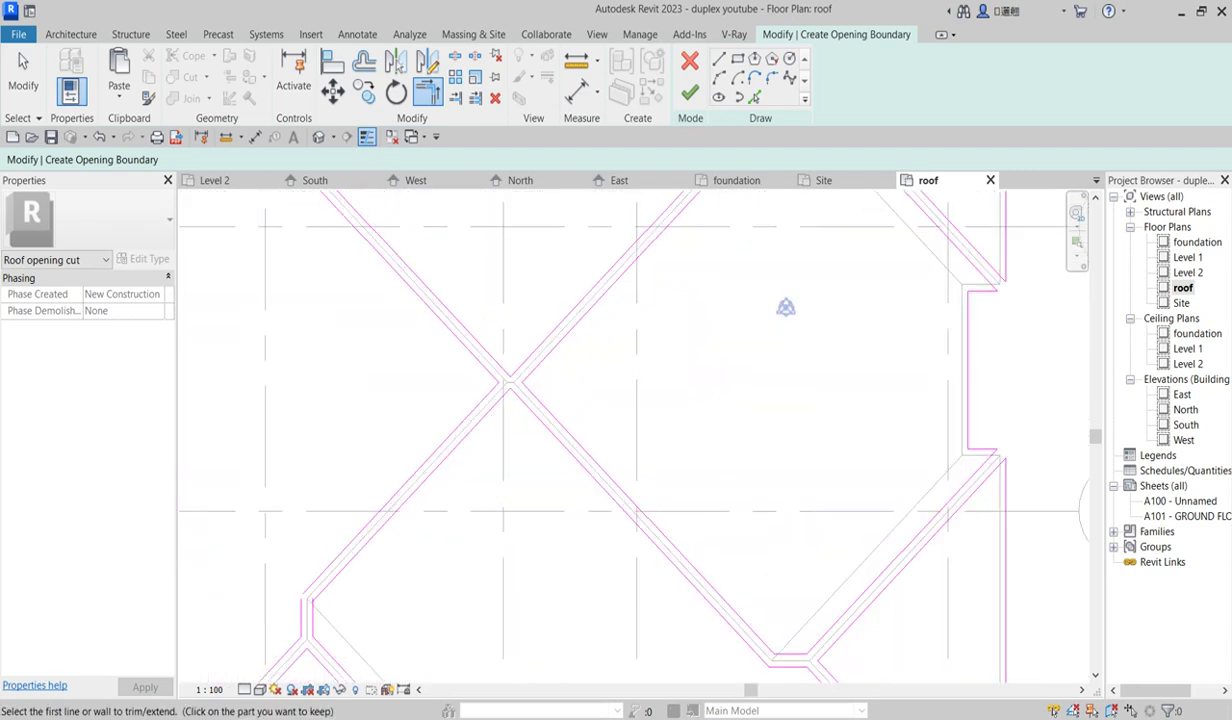
Pan and zoom around the central hip crossing to inspect the notch edge of the opening sketch
{"action": "mouse_move", "coordinate": [634, 413]}
{"action": "middle_mouse_down"}
{"action": "mouse_move", "coordinate": [650, 451]}
{"action": "mouse_move", "coordinate": [676, 429]}
{"action": "mouse_move", "coordinate": [610, 429]}
{"action": "mouse_move", "coordinate": [588, 413]}
{"action": "middle_mouse_up"}
{"action": "scroll", "coordinate": [600, 413], "scroll_direction": "down", "scroll_amount": 4}
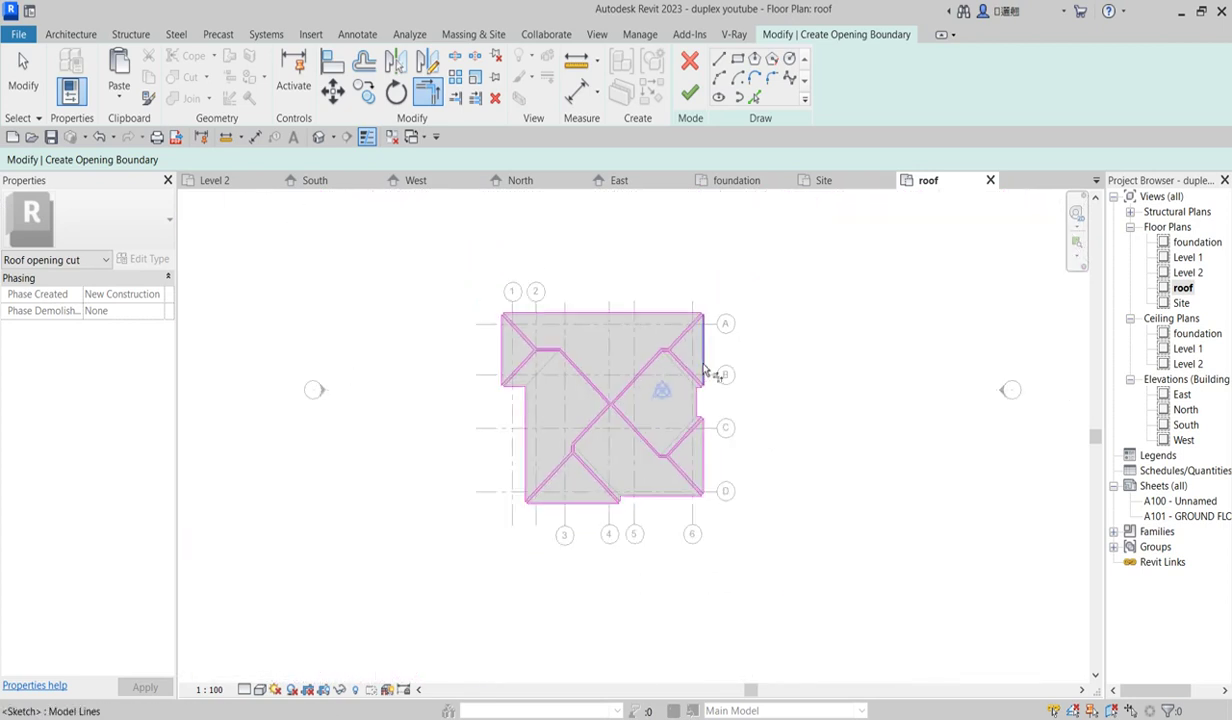
{"action": "scroll", "coordinate": [740, 400], "scroll_direction": "up", "scroll_amount": 5}
{"action": "scroll", "coordinate": [720, 405], "scroll_direction": "down", "scroll_amount": 5}
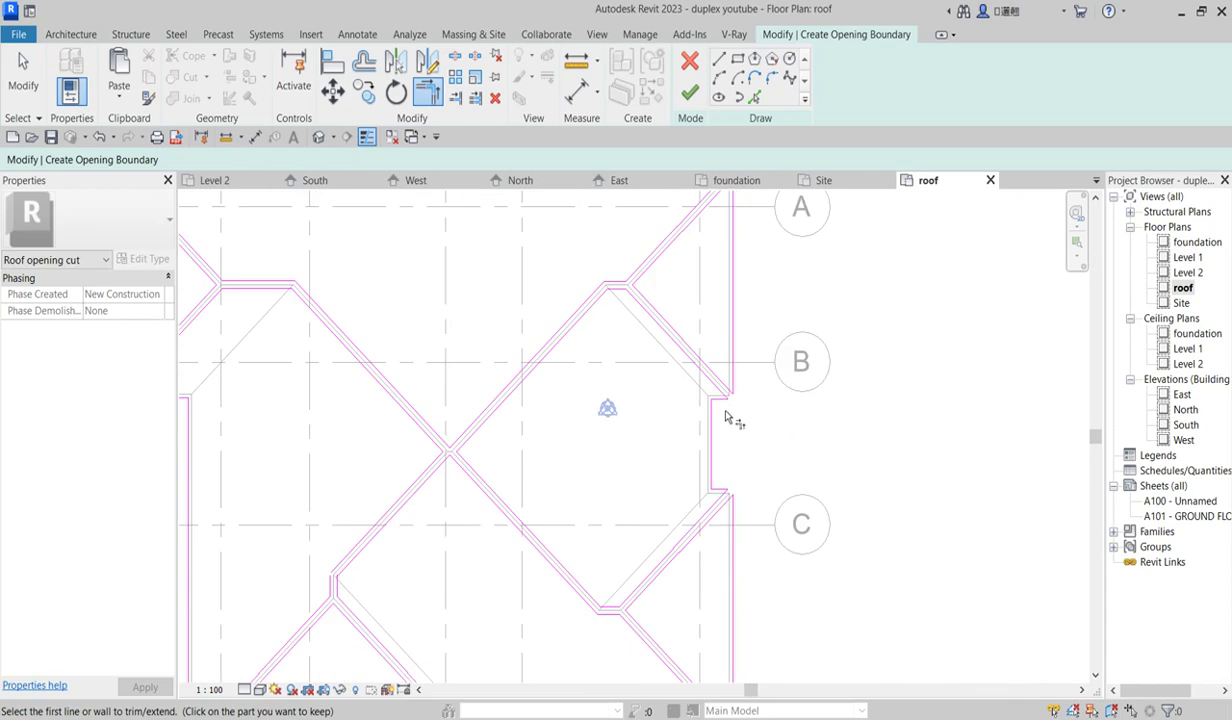
{"action": "scroll", "coordinate": [740, 224], "scroll_direction": "up", "scroll_amount": 5}
{"action": "scroll", "coordinate": [697, 390], "scroll_direction": "down", "scroll_amount": 4}
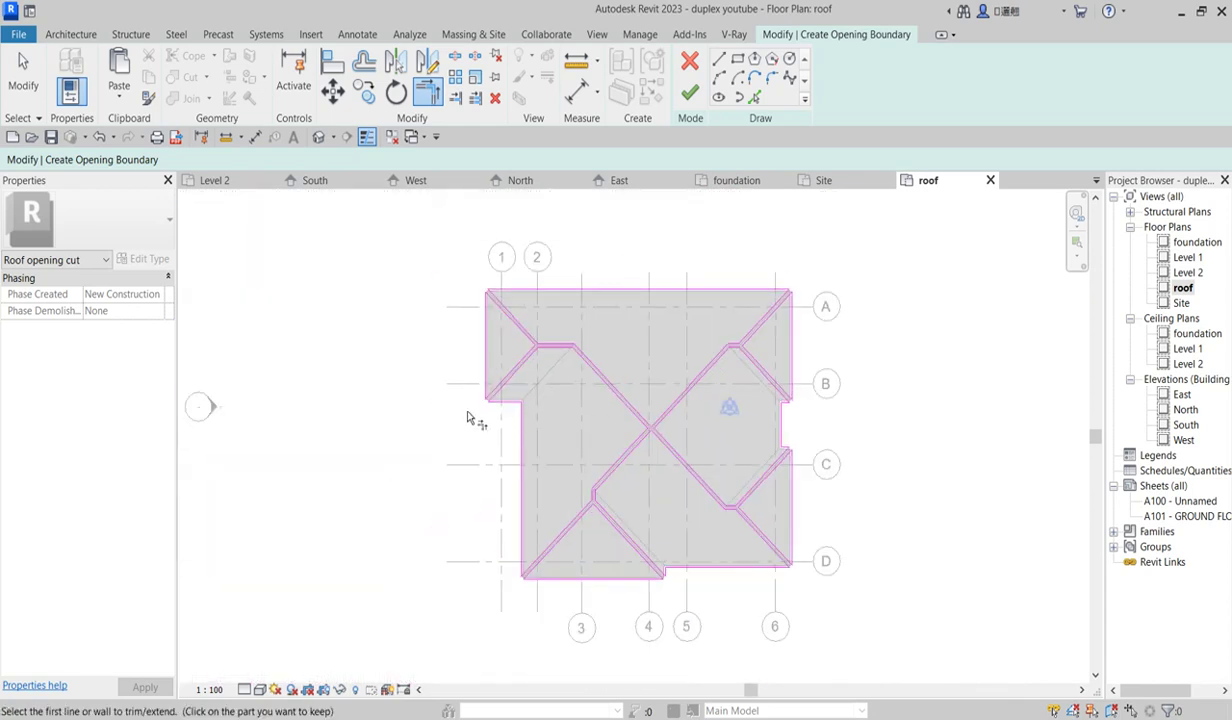
{"action": "scroll", "coordinate": [466, 418], "scroll_direction": "up", "scroll_amount": 4}
{"action": "scroll", "coordinate": [440, 390], "scroll_direction": "down", "scroll_amount": 4}
{"action": "scroll", "coordinate": [407, 412], "scroll_direction": "up", "scroll_amount": 4}
{"action": "scroll", "coordinate": [539, 198], "scroll_direction": "down", "scroll_amount": 3}
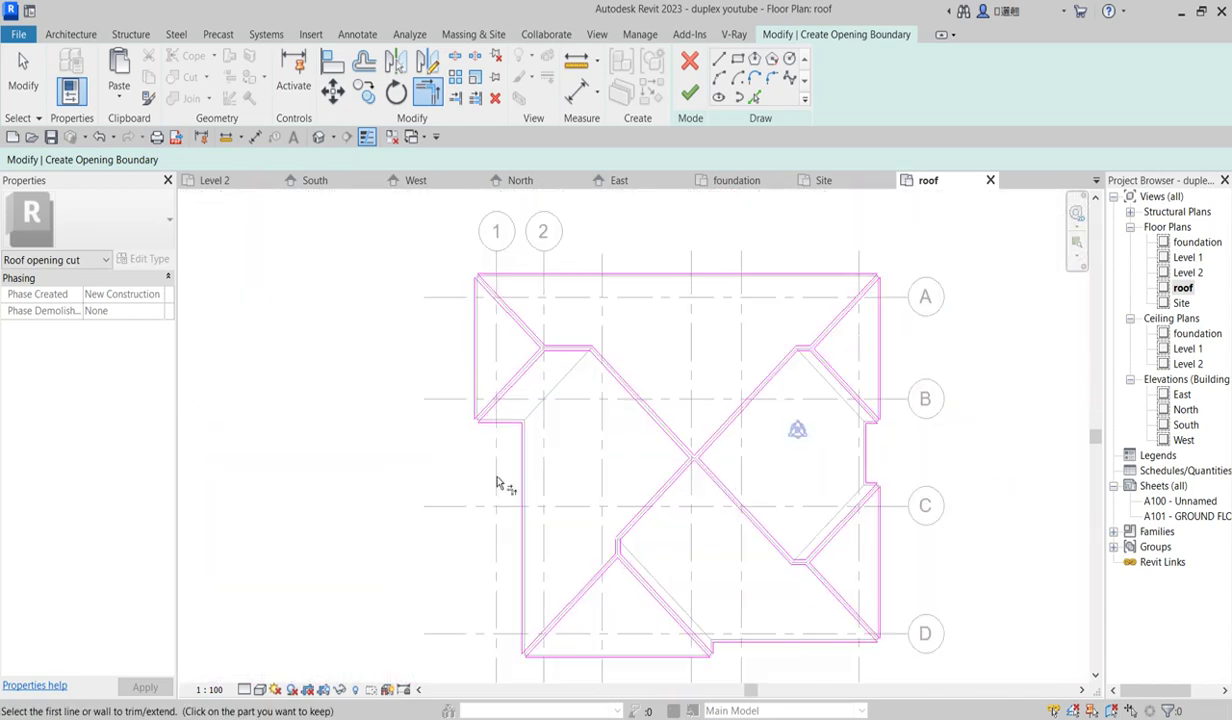
{"action": "scroll", "coordinate": [575, 365], "scroll_direction": "up", "scroll_amount": 5}
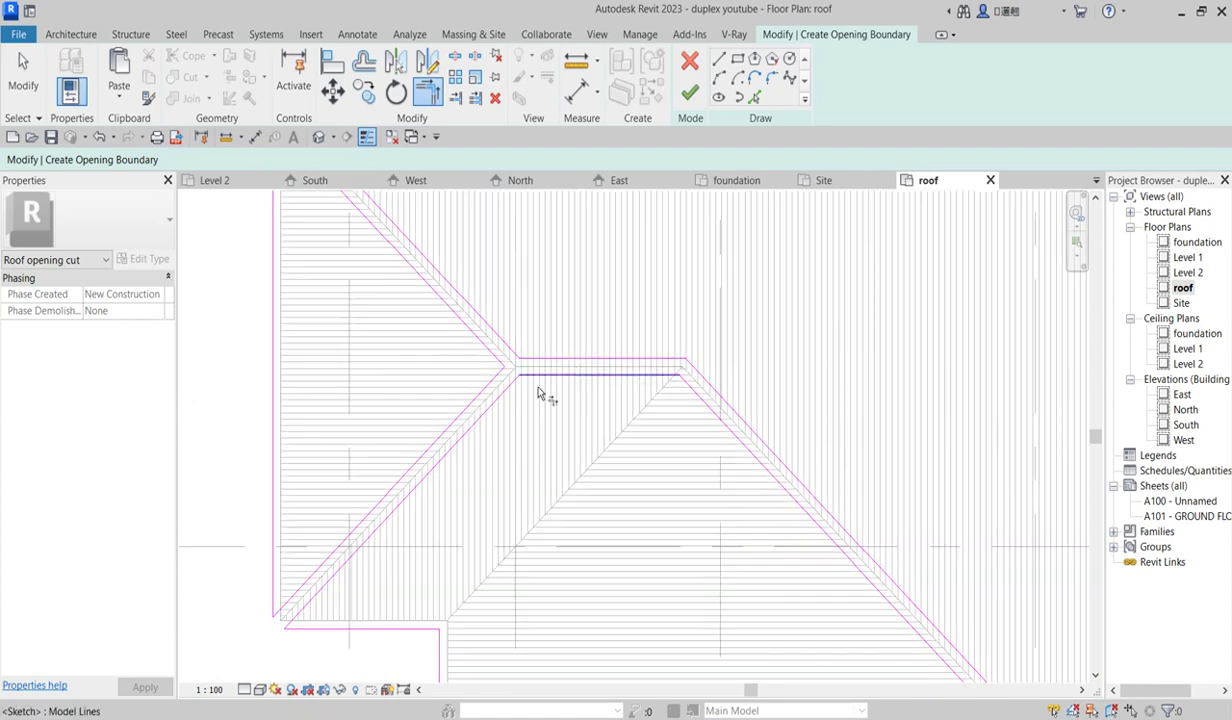
{"action": "scroll", "coordinate": [540, 393], "scroll_direction": "down", "scroll_amount": 3}
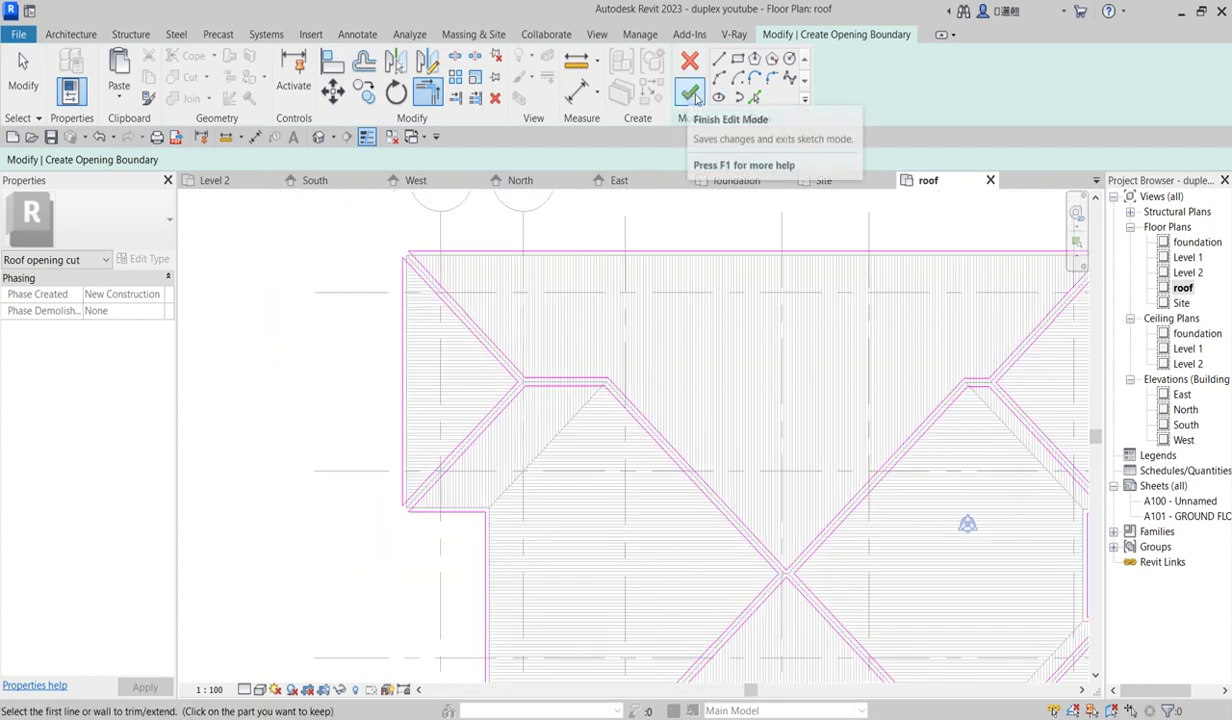
Finish the opening sketch and show the lines flagged by the 'Lines cannot intersect' error
{"action": "left_click", "coordinate": [692, 98]}
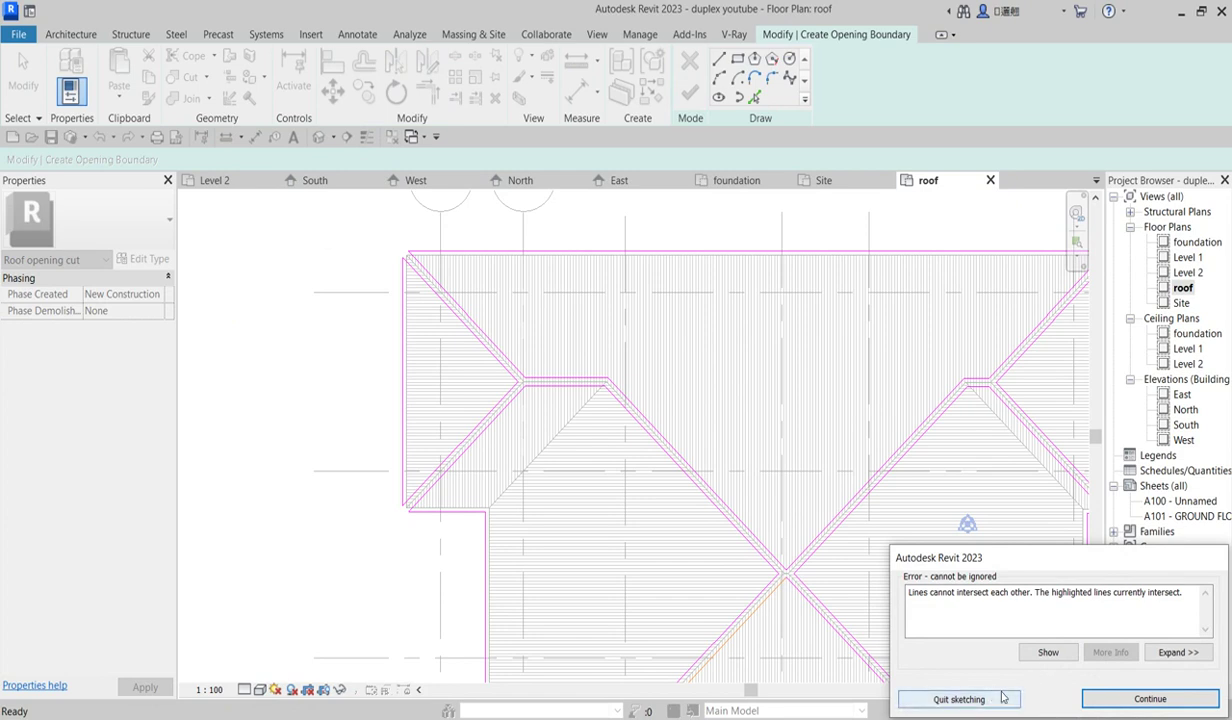
{"action": "left_click", "coordinate": [1049, 655]}
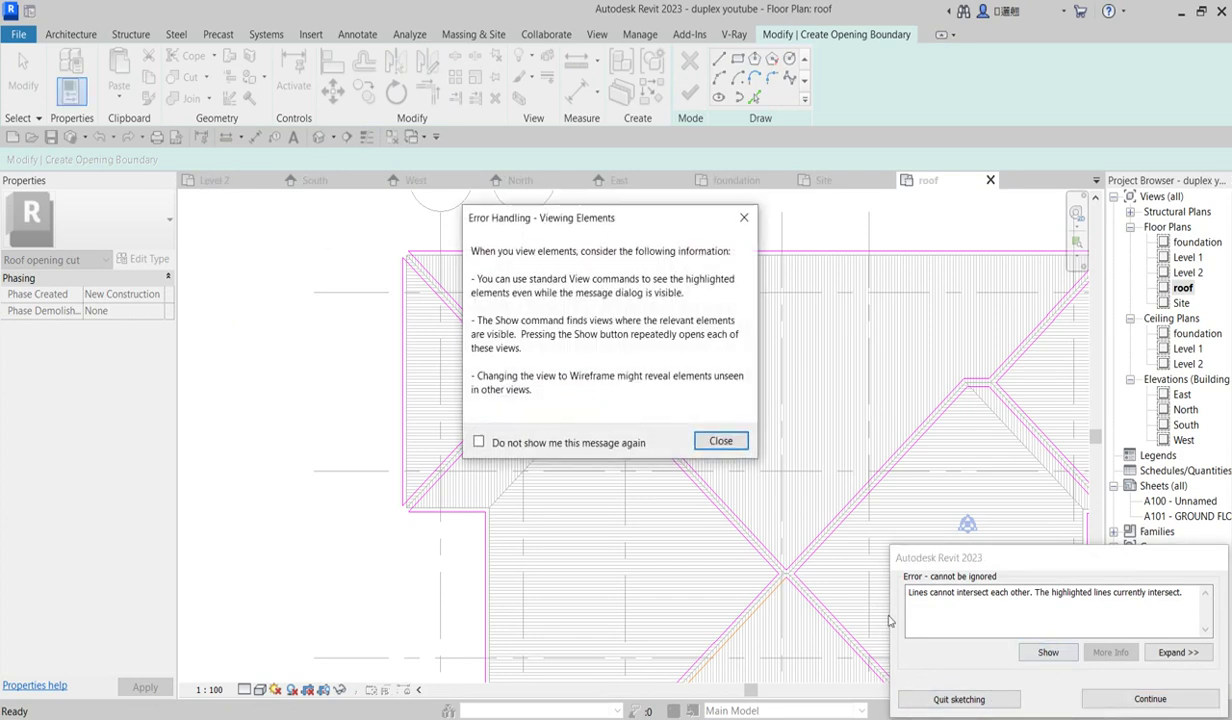
{"action": "left_click", "coordinate": [720, 441]}
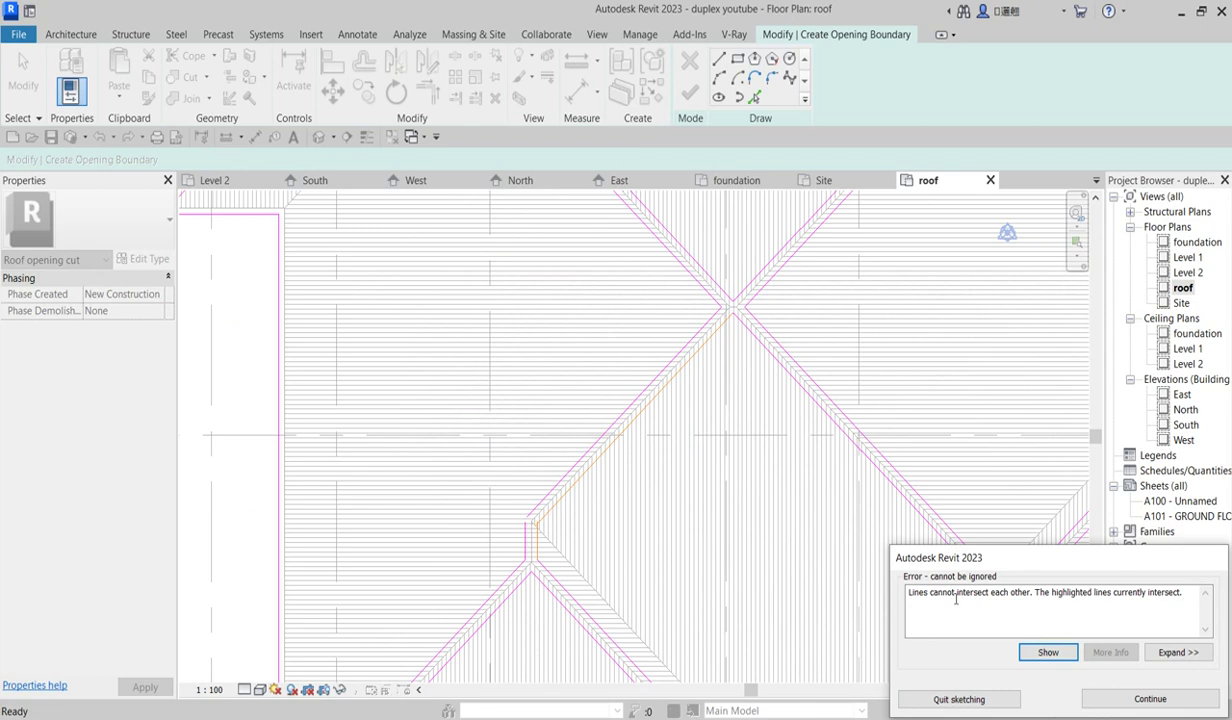
Dismiss the error and trim the short vertical cut lines against the diagonal hip lines
{"action": "left_click", "coordinate": [1142, 698]}
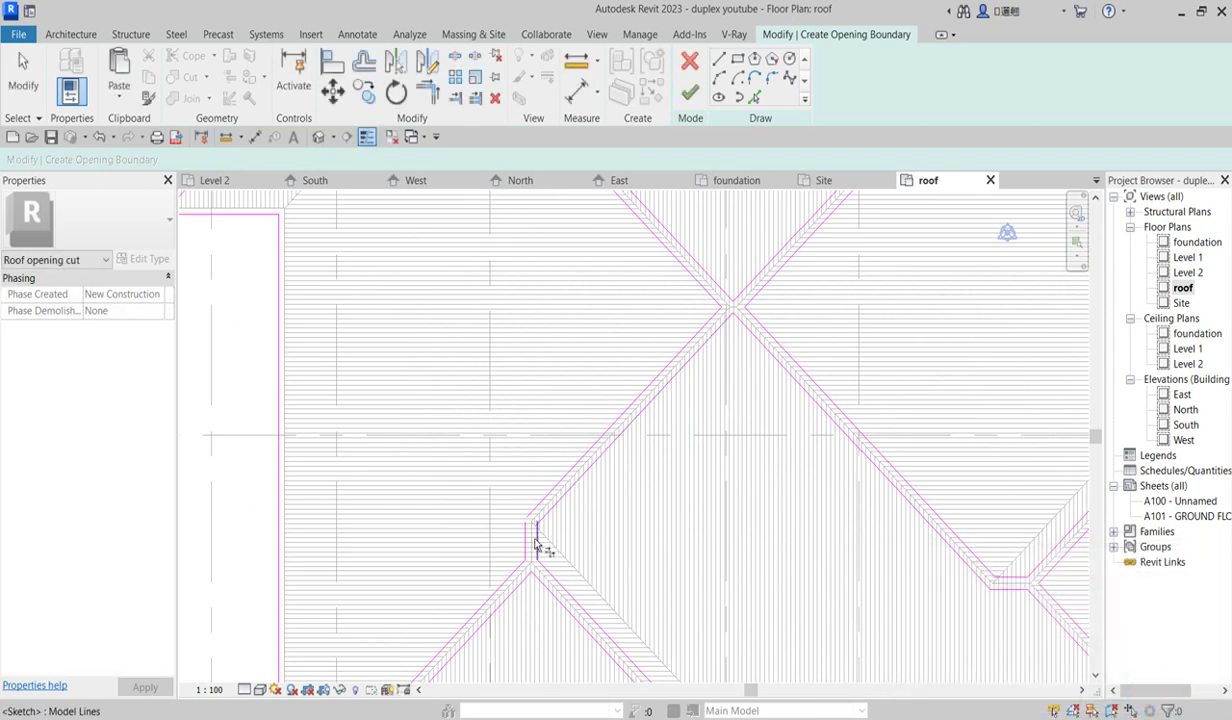
{"action": "key", "text": "t"}
{"action": "key", "text": "r"}
{"action": "scroll", "coordinate": [537, 547], "scroll_direction": "up", "scroll_amount": 2}
{"action": "left_click", "coordinate": [514, 522]}
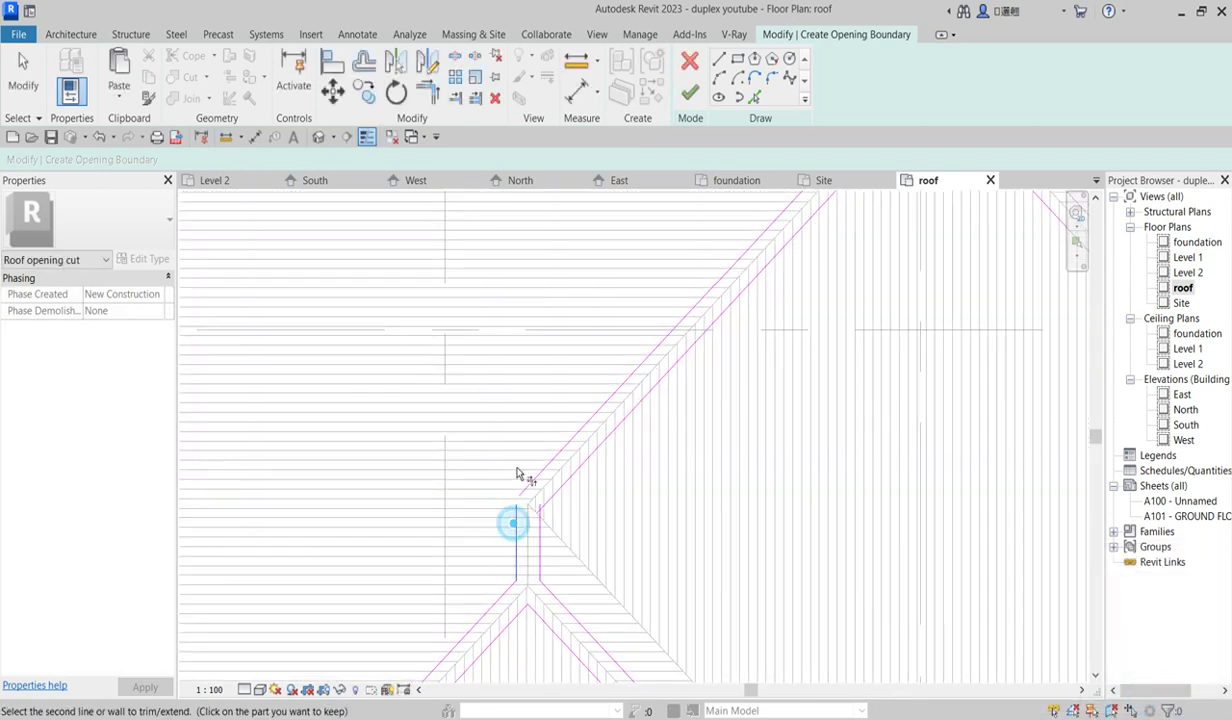
{"action": "left_click", "coordinate": [535, 476]}
{"action": "left_click", "coordinate": [540, 532]}
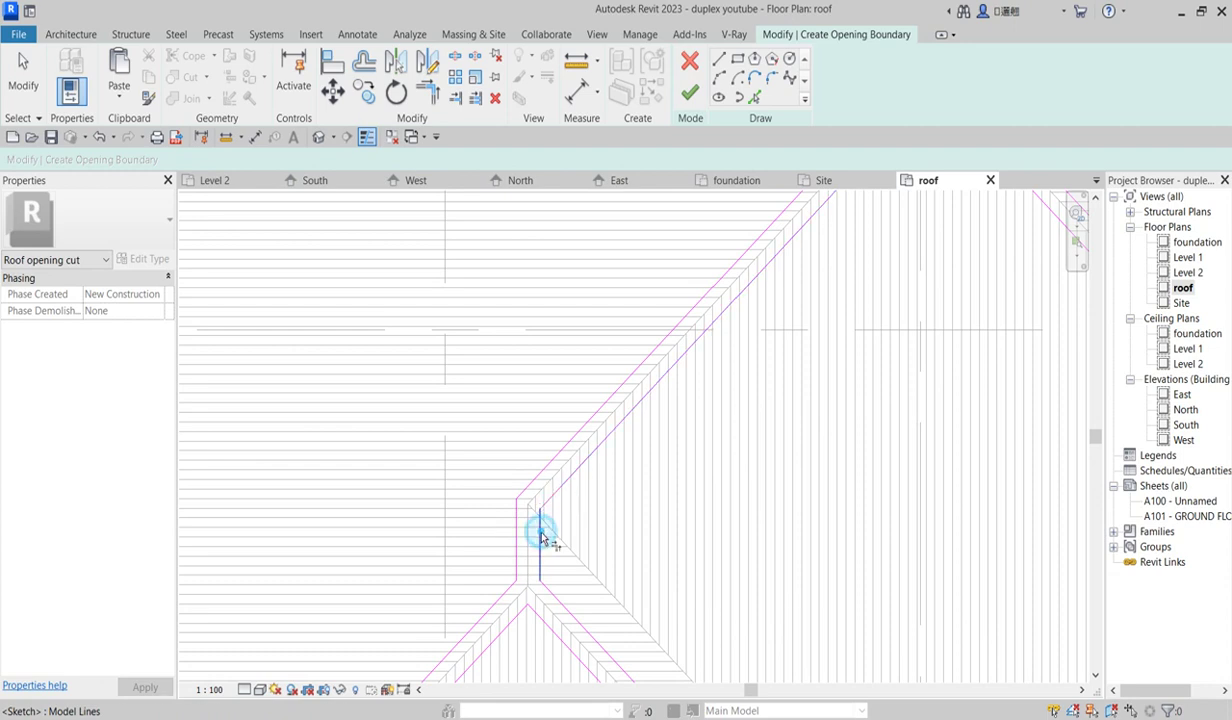
{"action": "scroll", "coordinate": [540, 537], "scroll_direction": "down", "scroll_amount": 3}
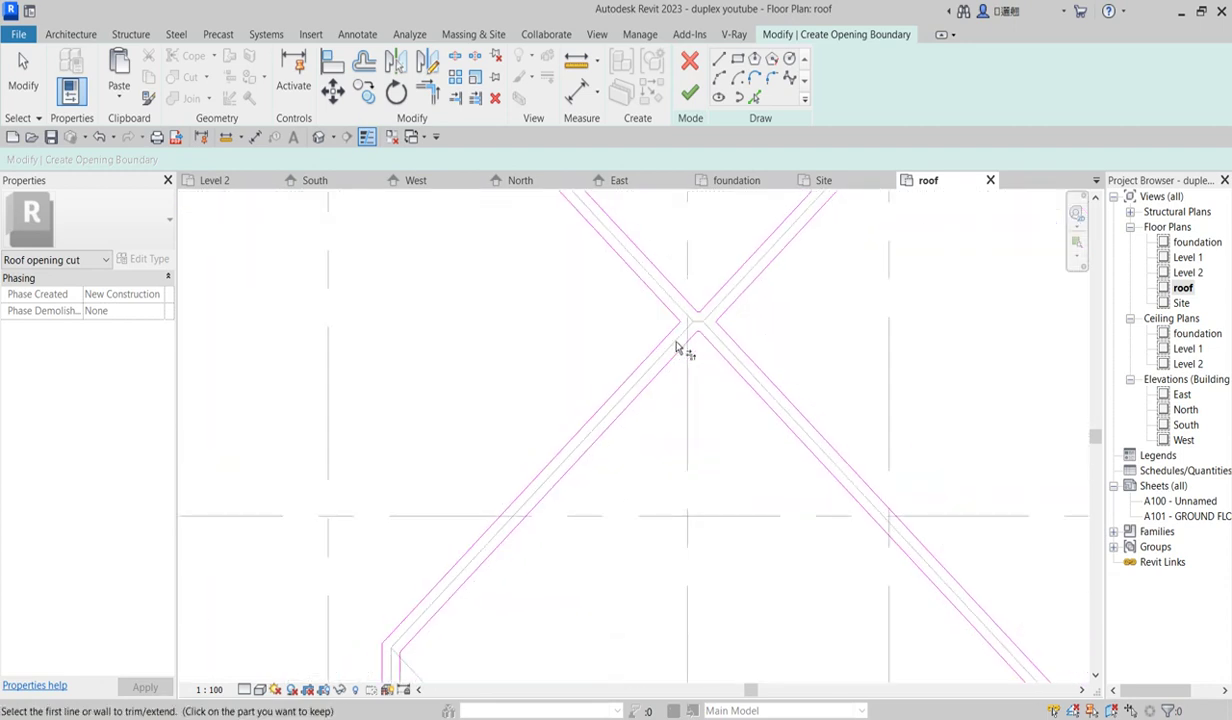
{"action": "scroll", "coordinate": [676, 347], "scroll_direction": "down", "scroll_amount": 2}
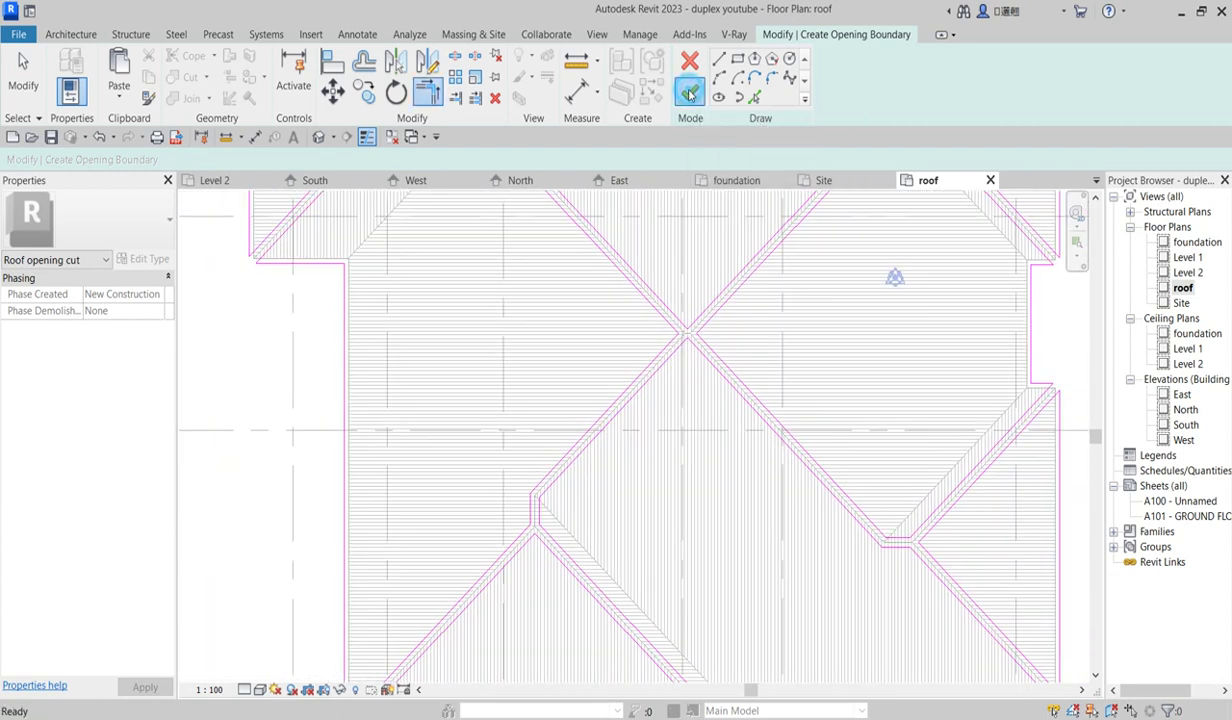
Finish the roof opening cut and clear the selection
{"action": "left_click", "coordinate": [690, 93]}
{"action": "scroll", "coordinate": [679, 412], "scroll_direction": "down", "scroll_amount": 5}
{"action": "left_click", "coordinate": [445, 428]}
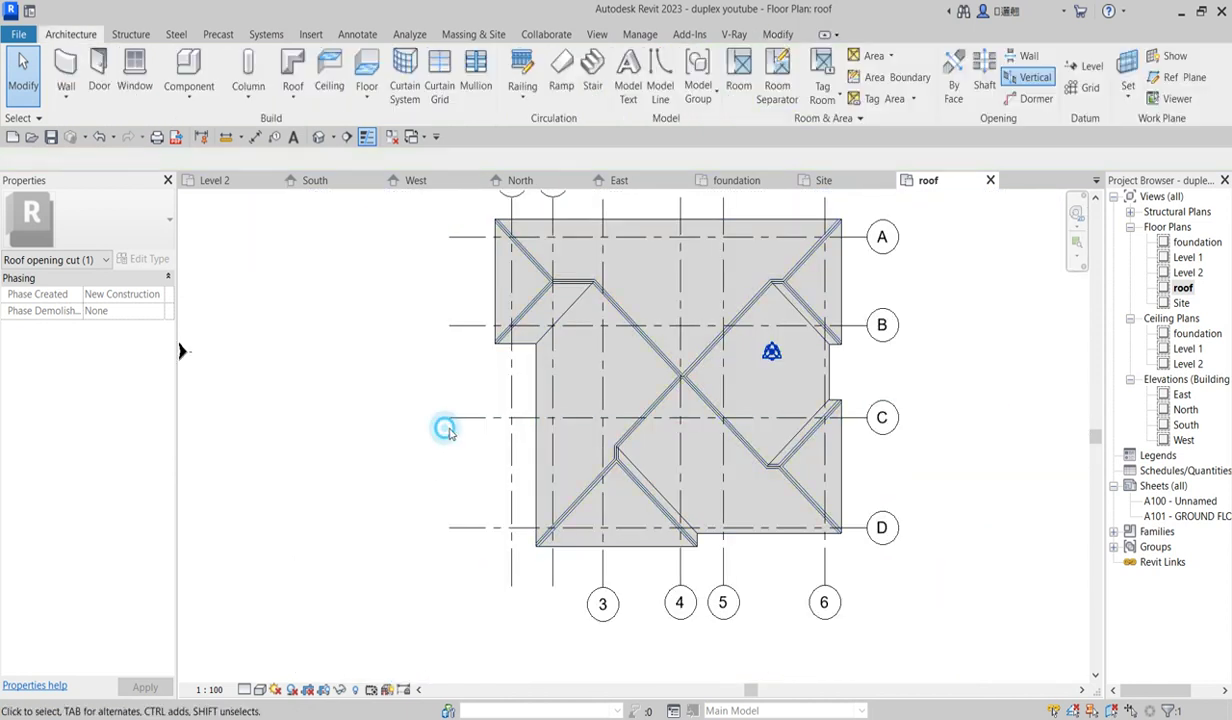
{"action": "scroll", "coordinate": [808, 341], "scroll_direction": "up", "scroll_amount": 5}
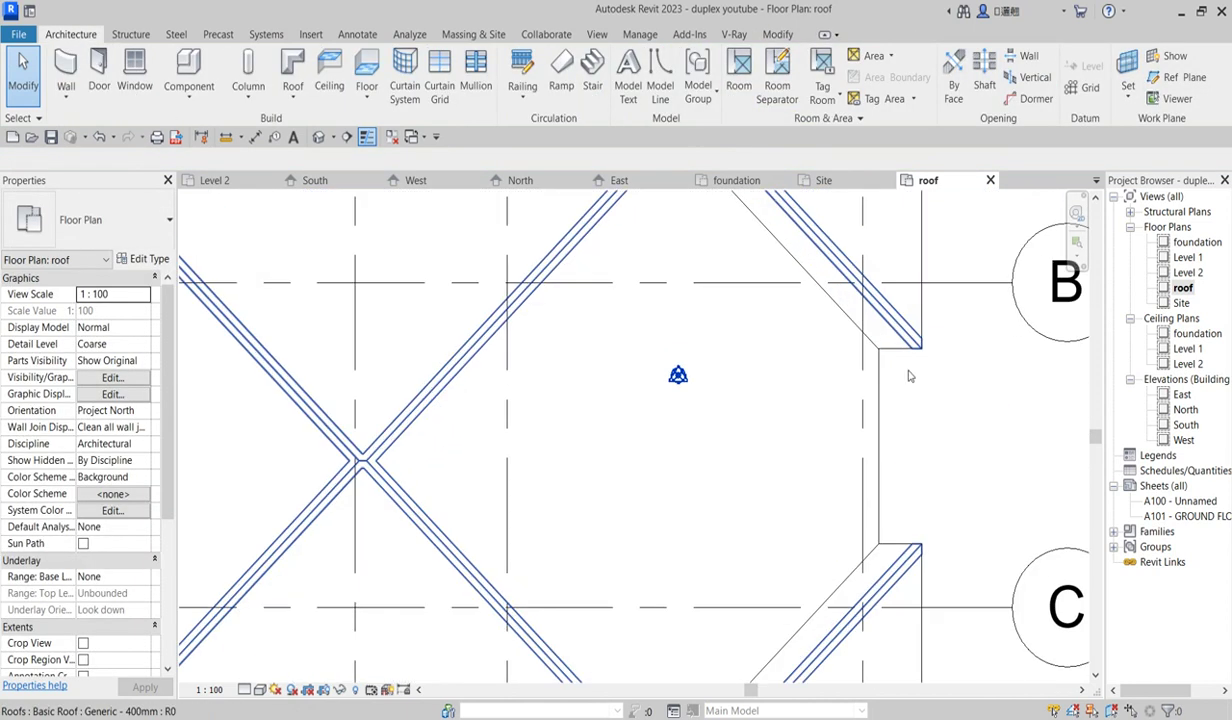
{"action": "scroll", "coordinate": [890, 420], "scroll_direction": "down", "scroll_amount": 2}
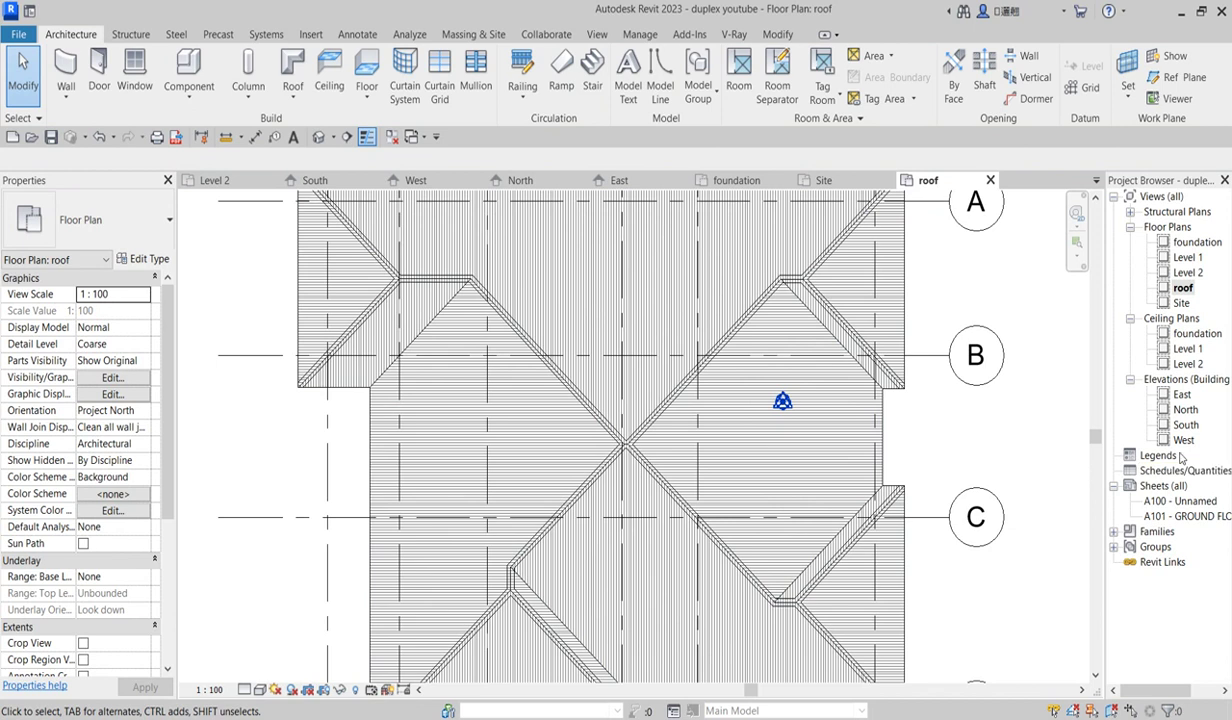
Inspect the stepped ridge in the West elevation, then open the Level 1 floor plan
{"action": "double_click", "coordinate": [1183, 440]}
{"action": "scroll", "coordinate": [753, 397], "scroll_direction": "up", "scroll_amount": 4}
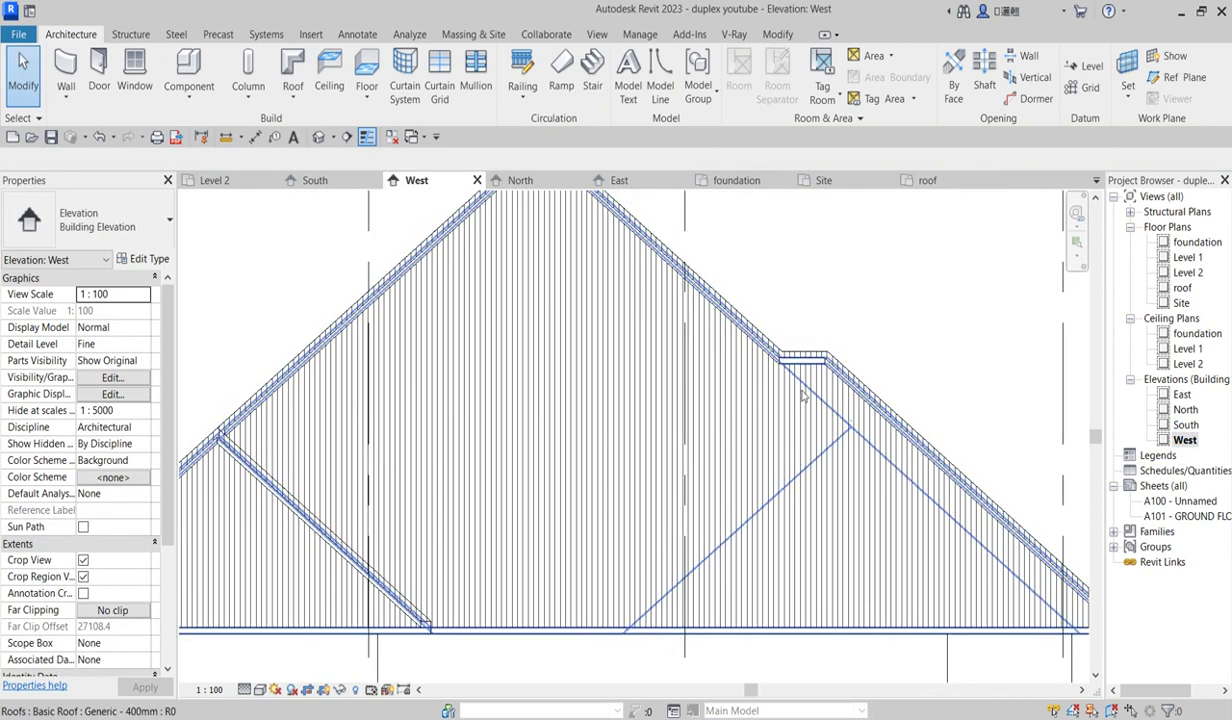
{"action": "scroll", "coordinate": [813, 391], "scroll_direction": "up", "scroll_amount": 2}
{"action": "scroll", "coordinate": [890, 400], "scroll_direction": "down", "scroll_amount": 4}
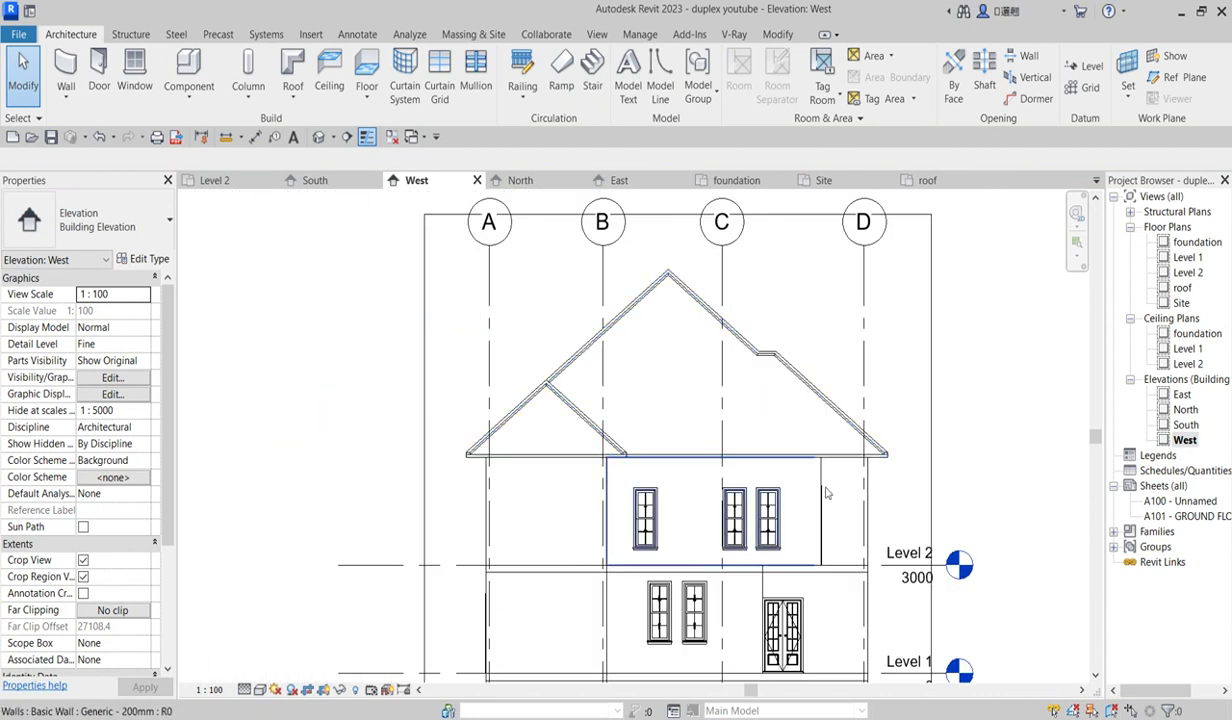
{"action": "scroll", "coordinate": [894, 434], "scroll_direction": "up", "scroll_amount": 2}
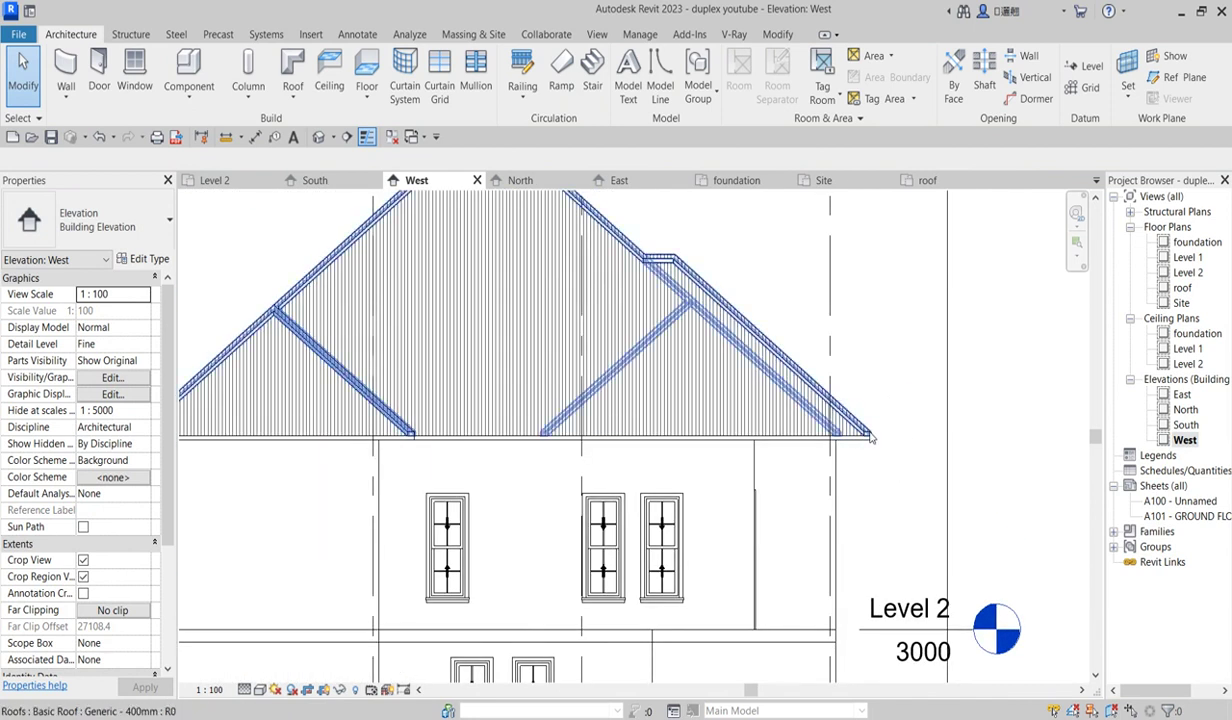
{"action": "scroll", "coordinate": [870, 437], "scroll_direction": "up", "scroll_amount": 2}
{"action": "scroll", "coordinate": [870, 437], "scroll_direction": "down", "scroll_amount": 4}
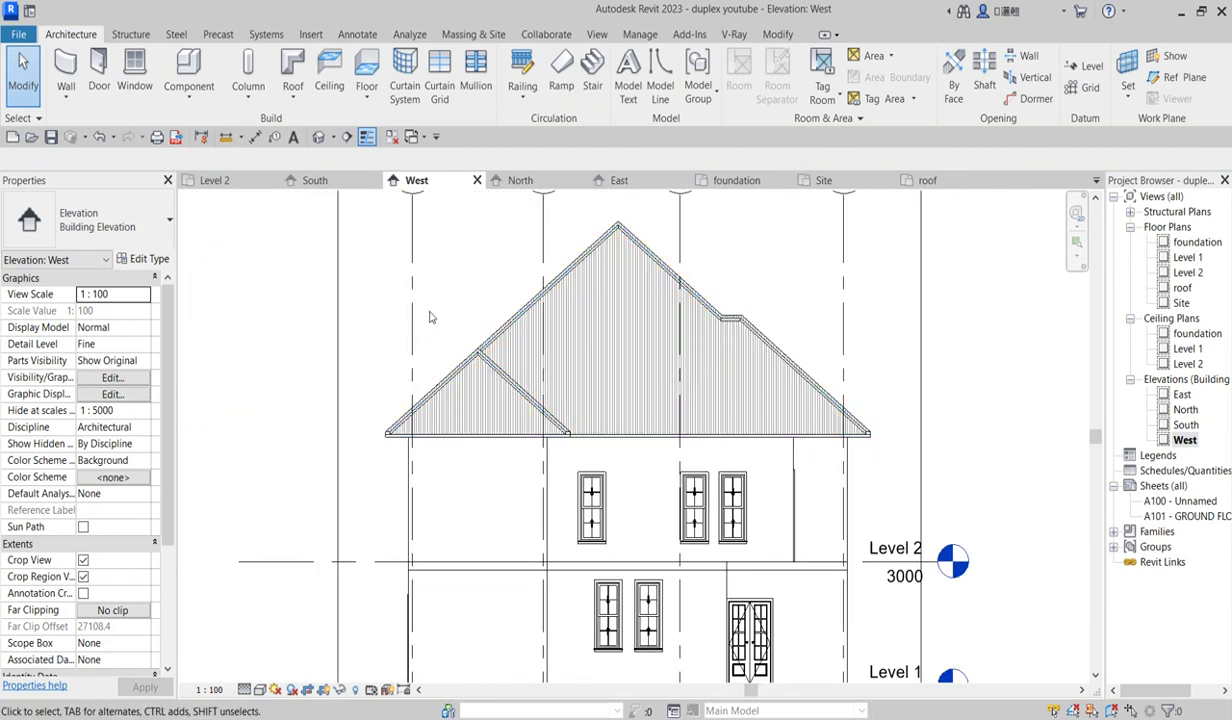
{"action": "scroll", "coordinate": [635, 325], "scroll_direction": "up", "scroll_amount": 2}
{"action": "scroll", "coordinate": [806, 297], "scroll_direction": "down", "scroll_amount": 4}
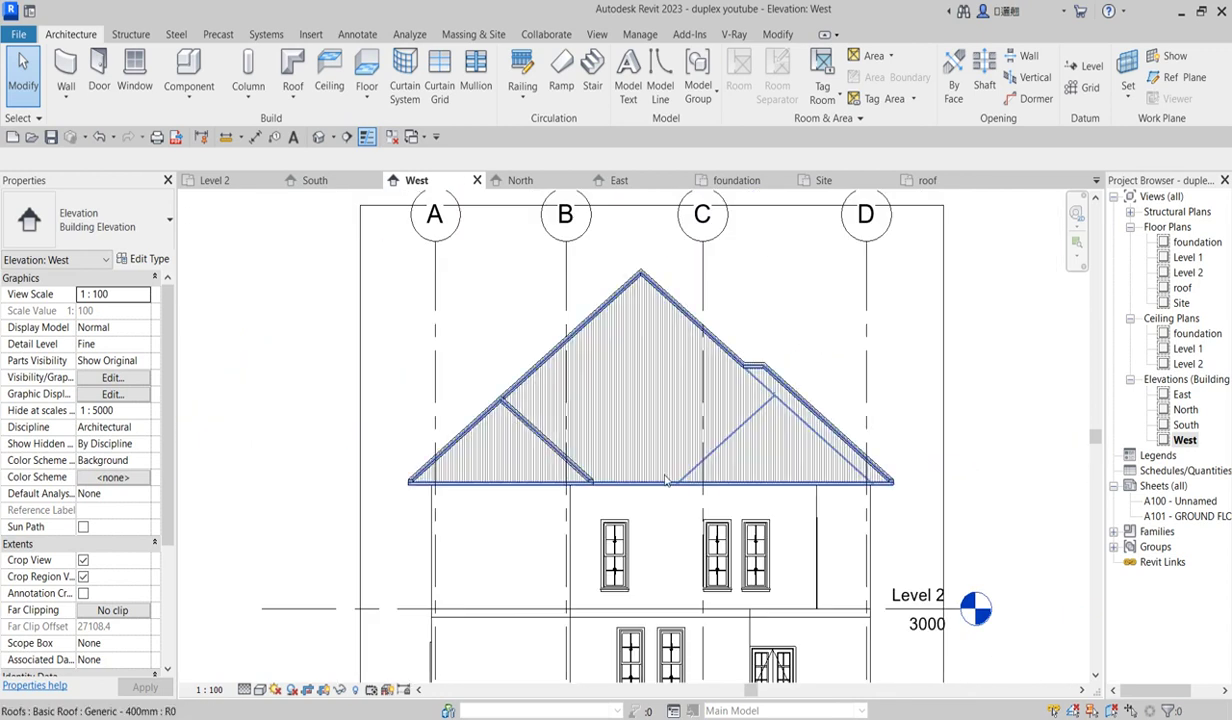
{"action": "scroll", "coordinate": [726, 375], "scroll_direction": "up", "scroll_amount": 2}
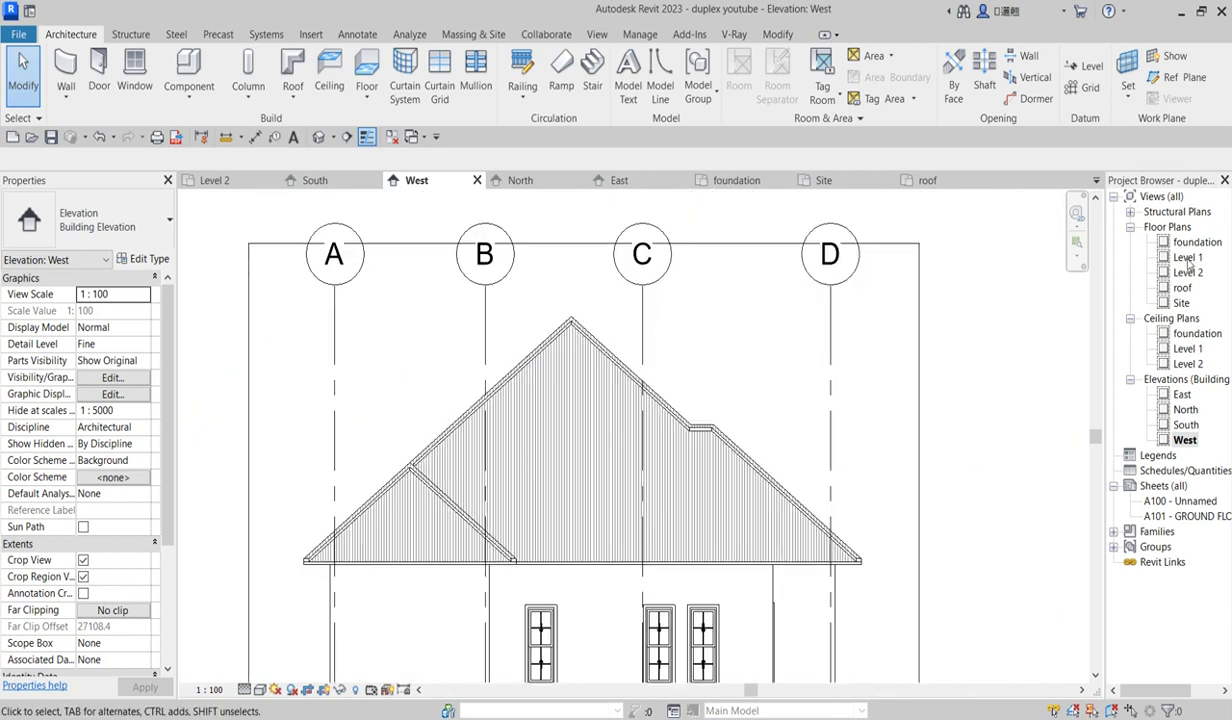
{"action": "double_click", "coordinate": [1187, 258]}
Return to the roof plan and switch shadows on to show the roof's cast shadows
{"action": "double_click", "coordinate": [1182, 288]}
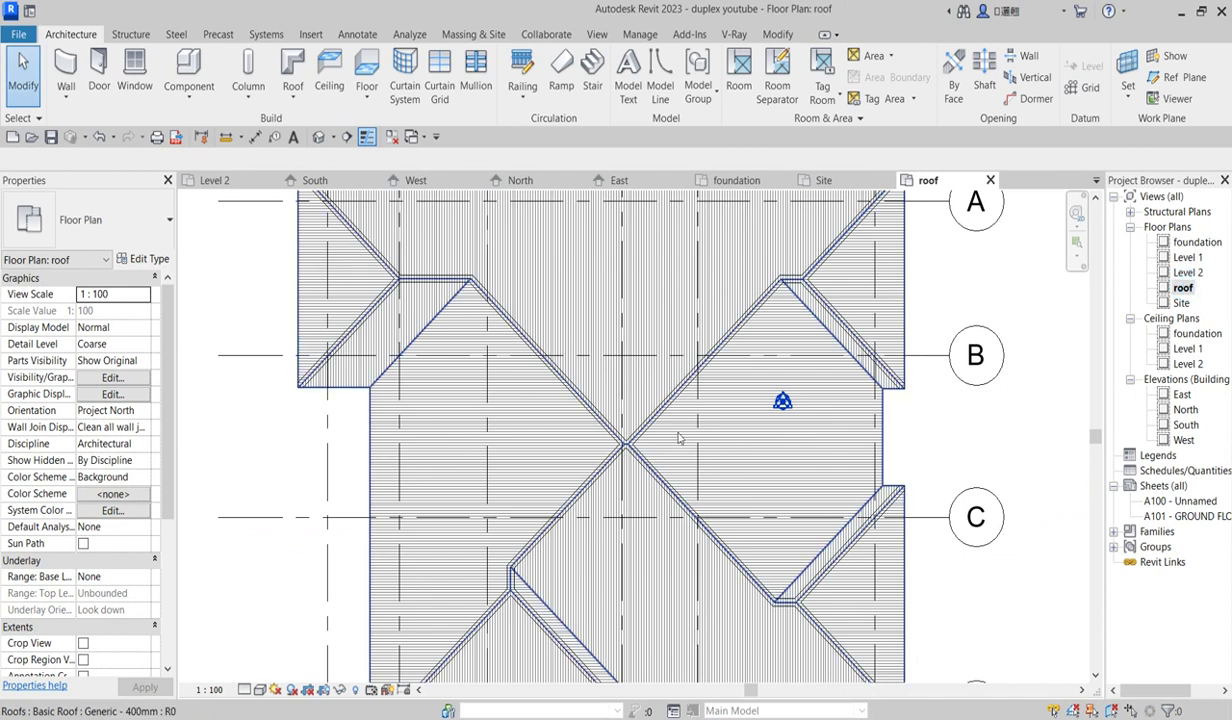
{"action": "scroll", "coordinate": [678, 437], "scroll_direction": "down", "scroll_amount": 2}
{"action": "scroll", "coordinate": [700, 460], "scroll_direction": "up", "scroll_amount": 3}
{"action": "scroll", "coordinate": [750, 505], "scroll_direction": "down", "scroll_amount": 3}
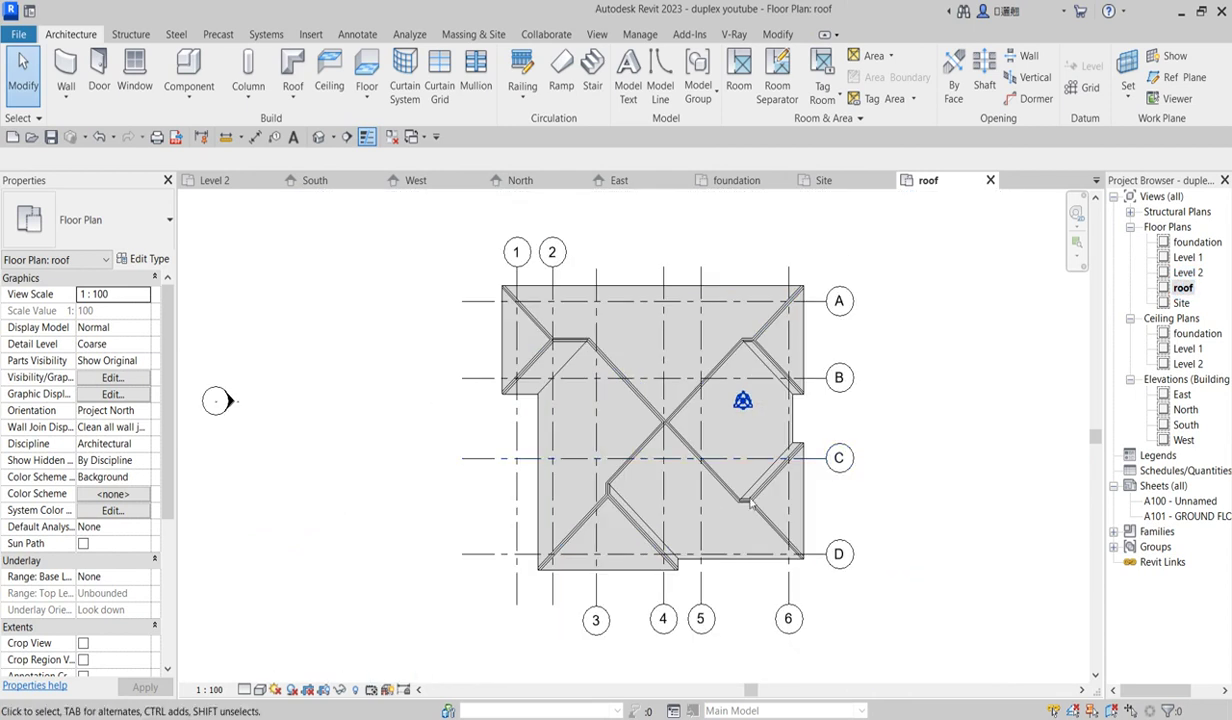
{"action": "left_click", "coordinate": [292, 690]}
{"action": "scroll", "coordinate": [557, 396], "scroll_direction": "up", "scroll_amount": 3}
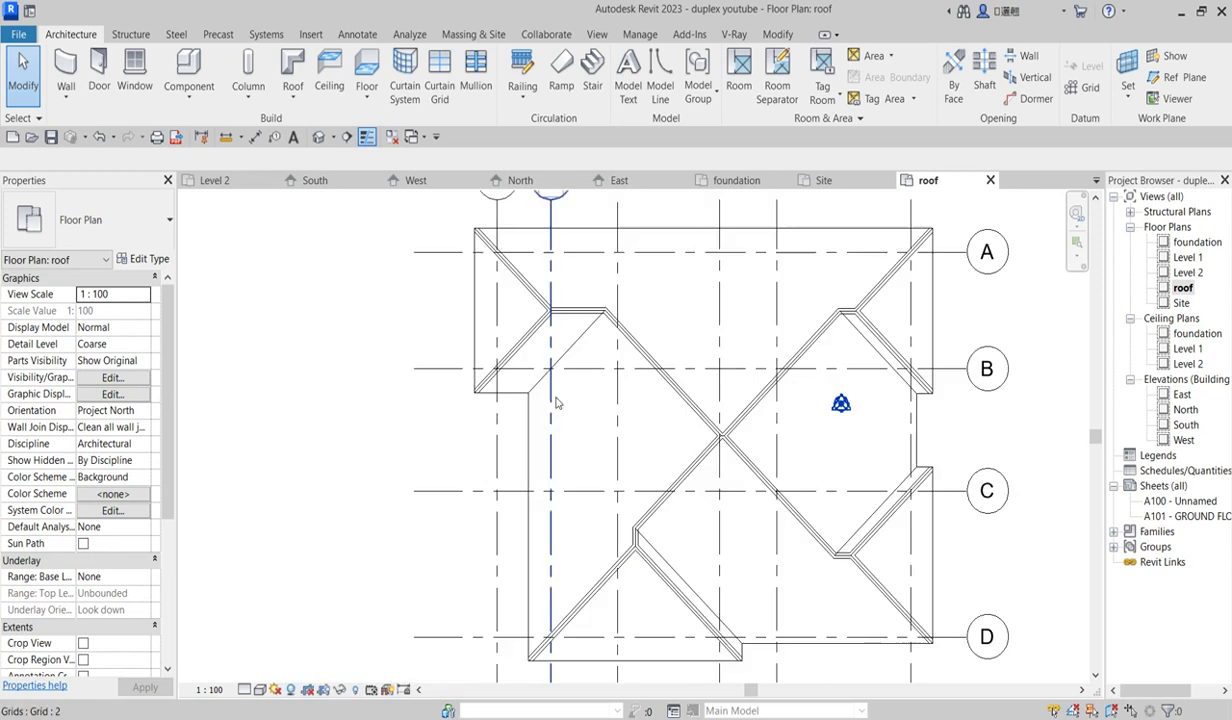
{"action": "scroll", "coordinate": [507, 328], "scroll_direction": "down", "scroll_amount": 2}
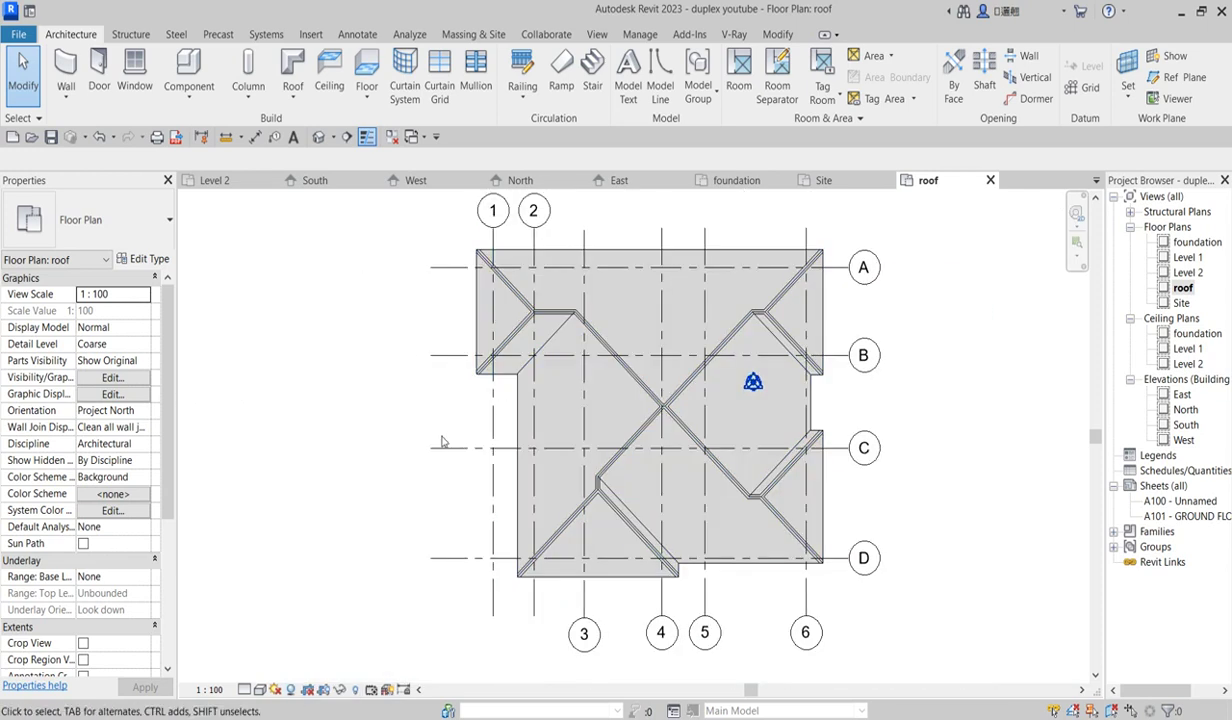
Keep Hidden Line in Graphic Display Options and open Sun Settings under Lighting
{"action": "left_click", "coordinate": [259, 690]}
{"action": "left_click", "coordinate": [322, 577]}
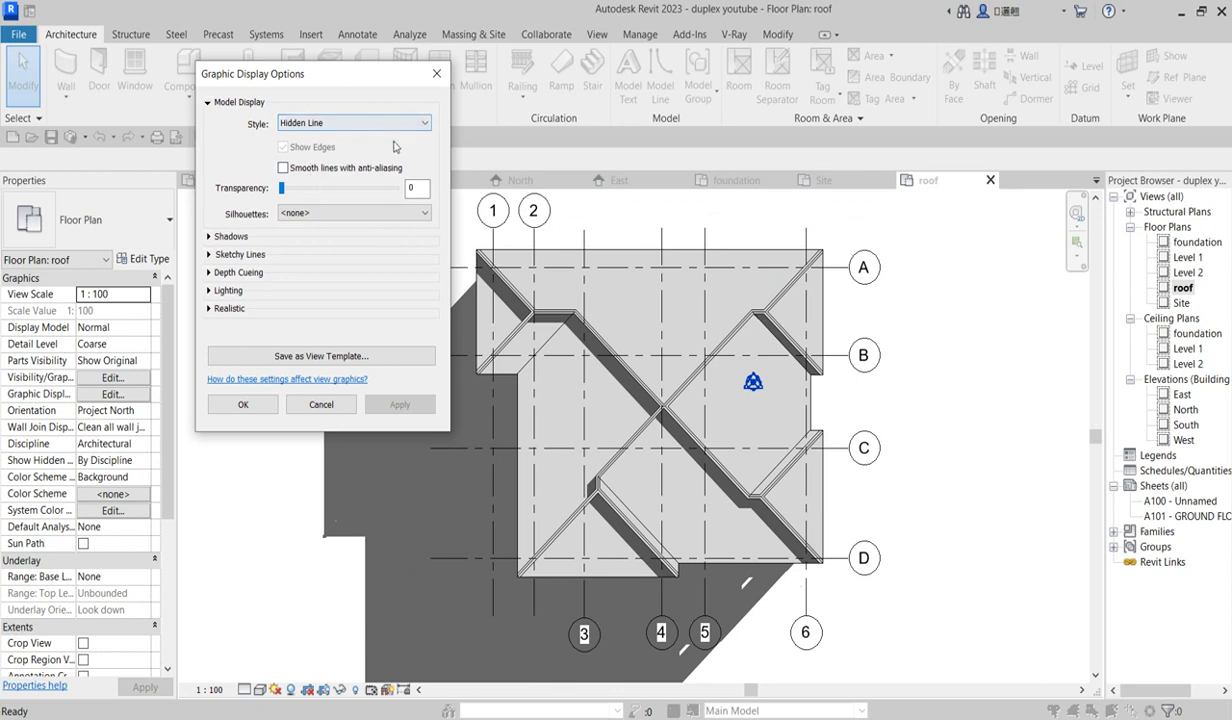
{"action": "left_click", "coordinate": [426, 124]}
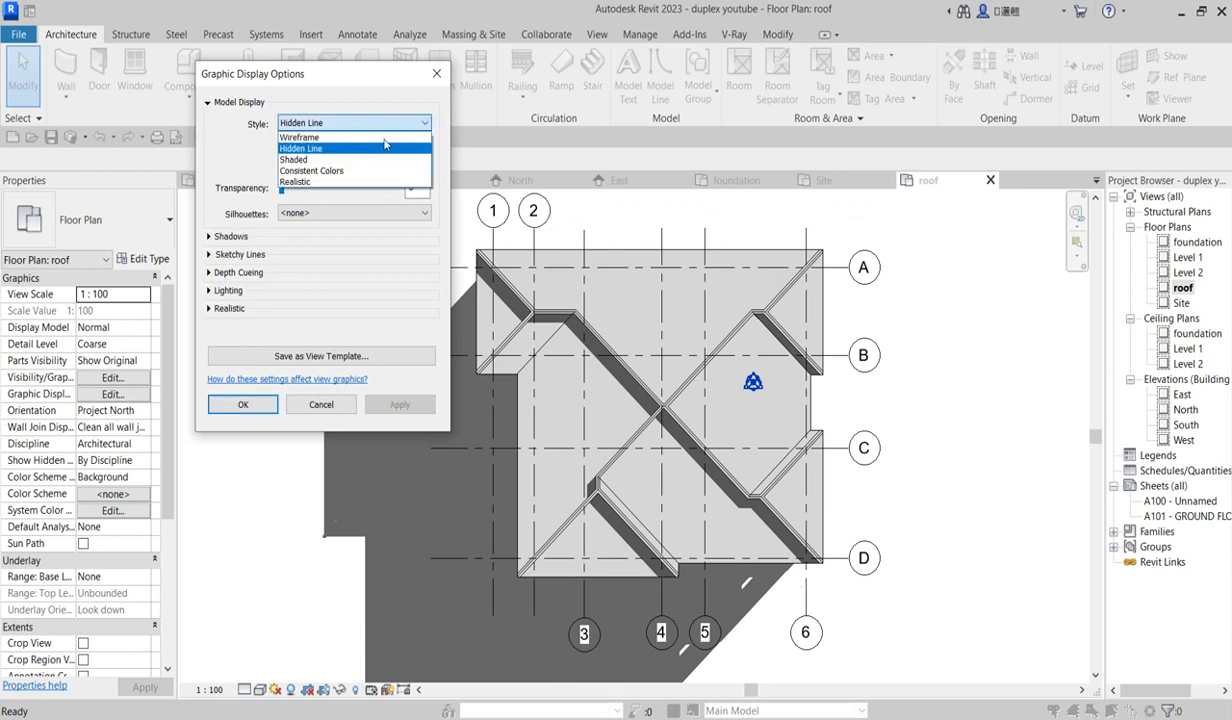
{"action": "left_click", "coordinate": [218, 296]}
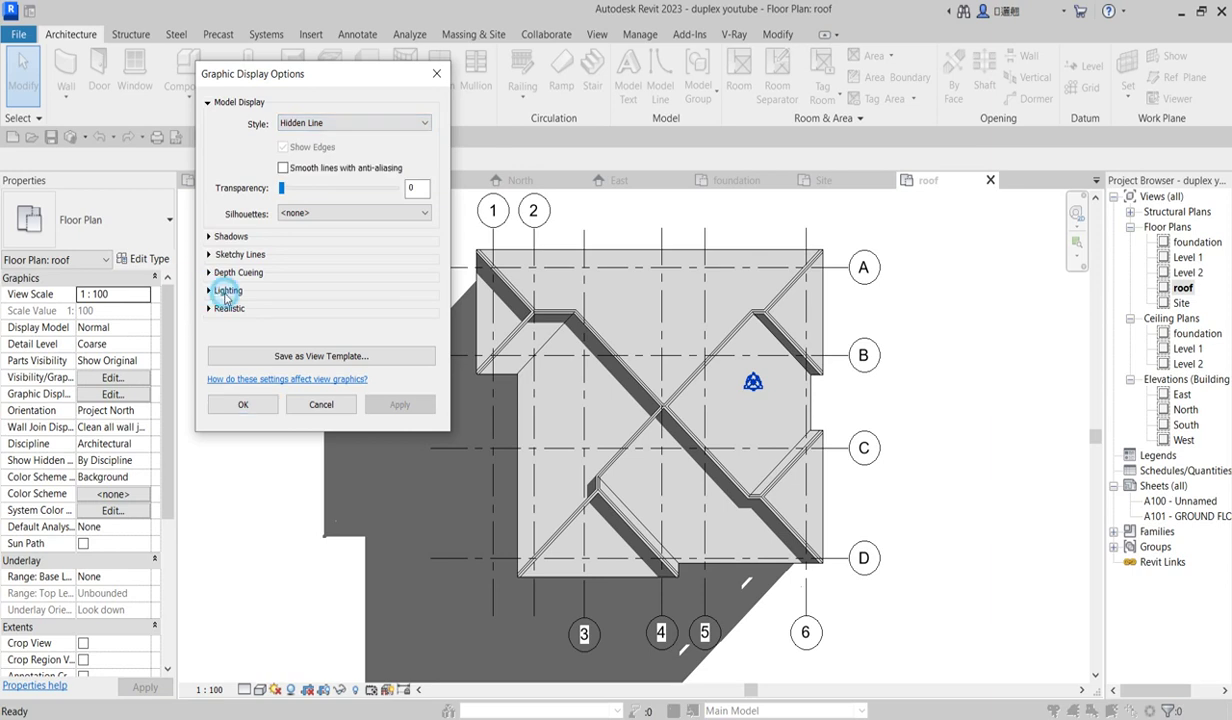
{"action": "left_click", "coordinate": [209, 290]}
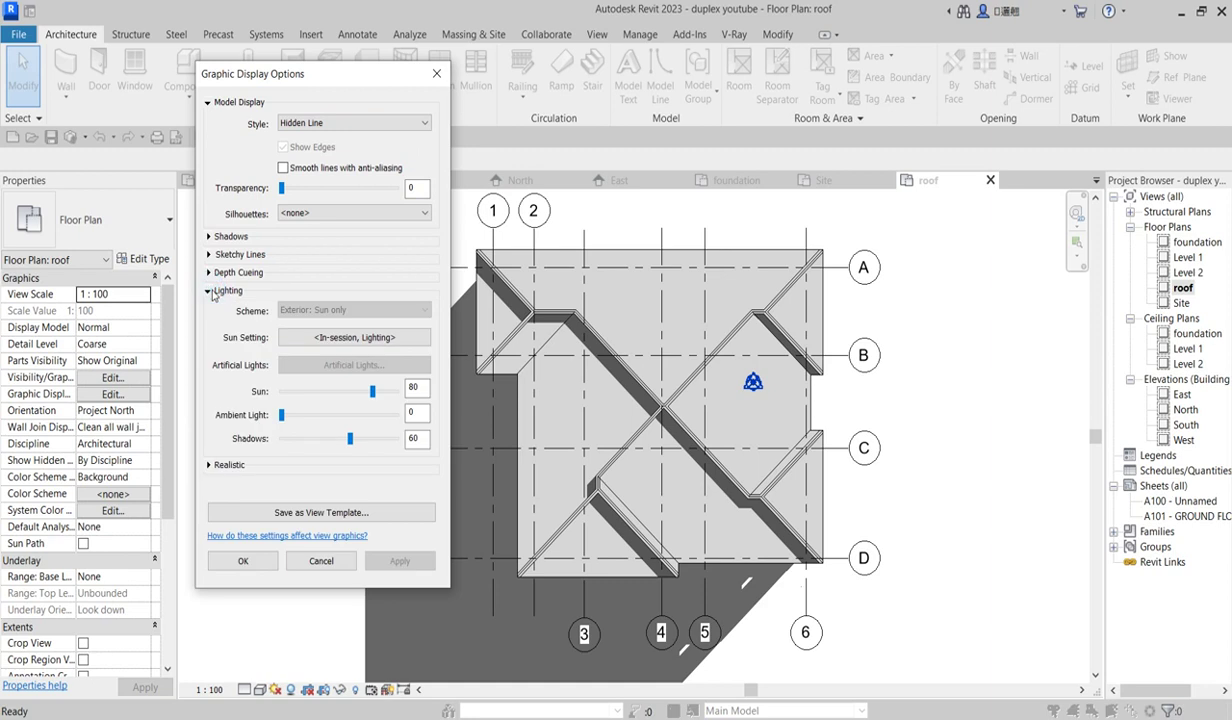
{"action": "left_click", "coordinate": [373, 341]}
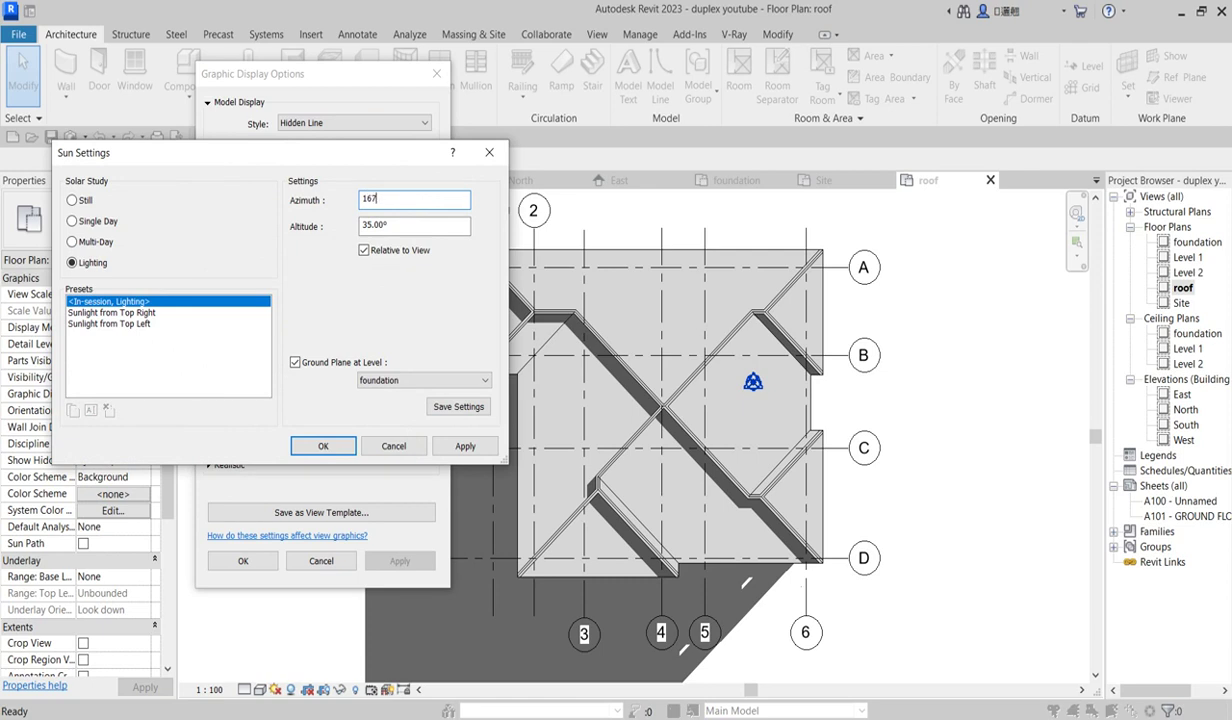
Apply the 167° azimuth, then change the sun to 157° azimuth and 2° altitude and accept
{"action": "key", "text": "Tab"}
{"action": "left_click", "coordinate": [462, 446]}
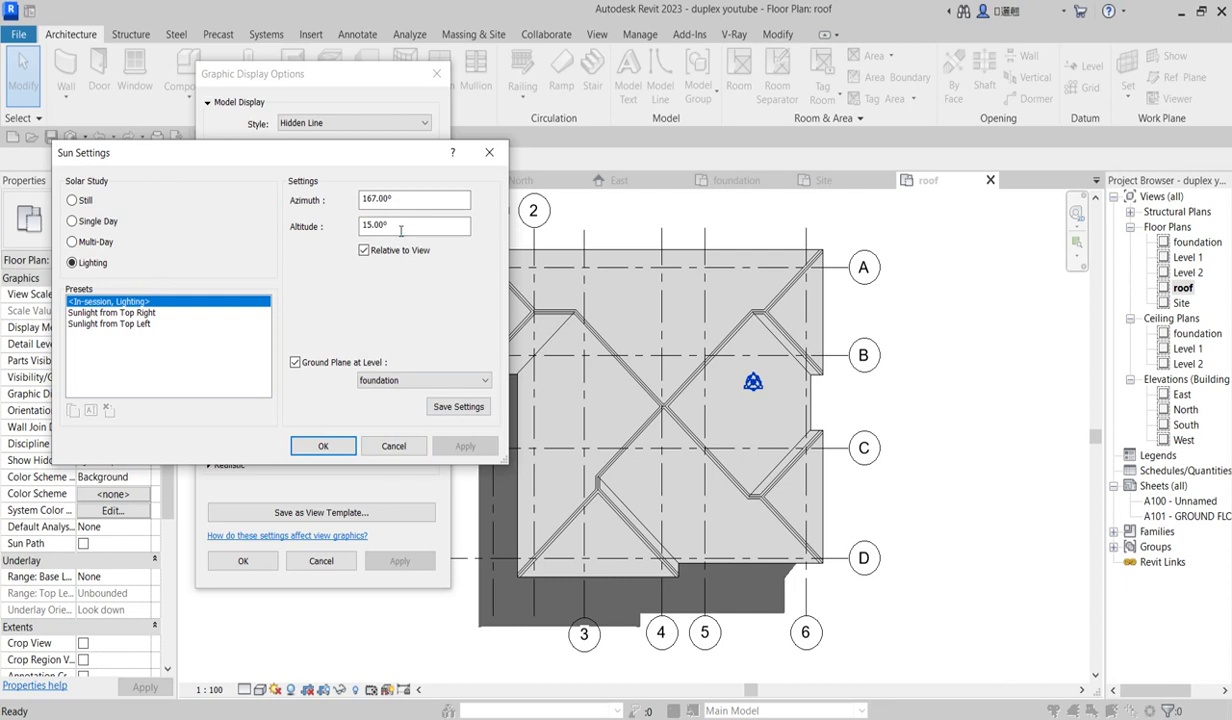
{"action": "left_click_drag", "start_coordinate": [401, 230], "coordinate": [316, 213]}
{"action": "type", "text": "2"}
{"action": "left_click_drag", "start_coordinate": [363, 200], "coordinate": [370, 202]}
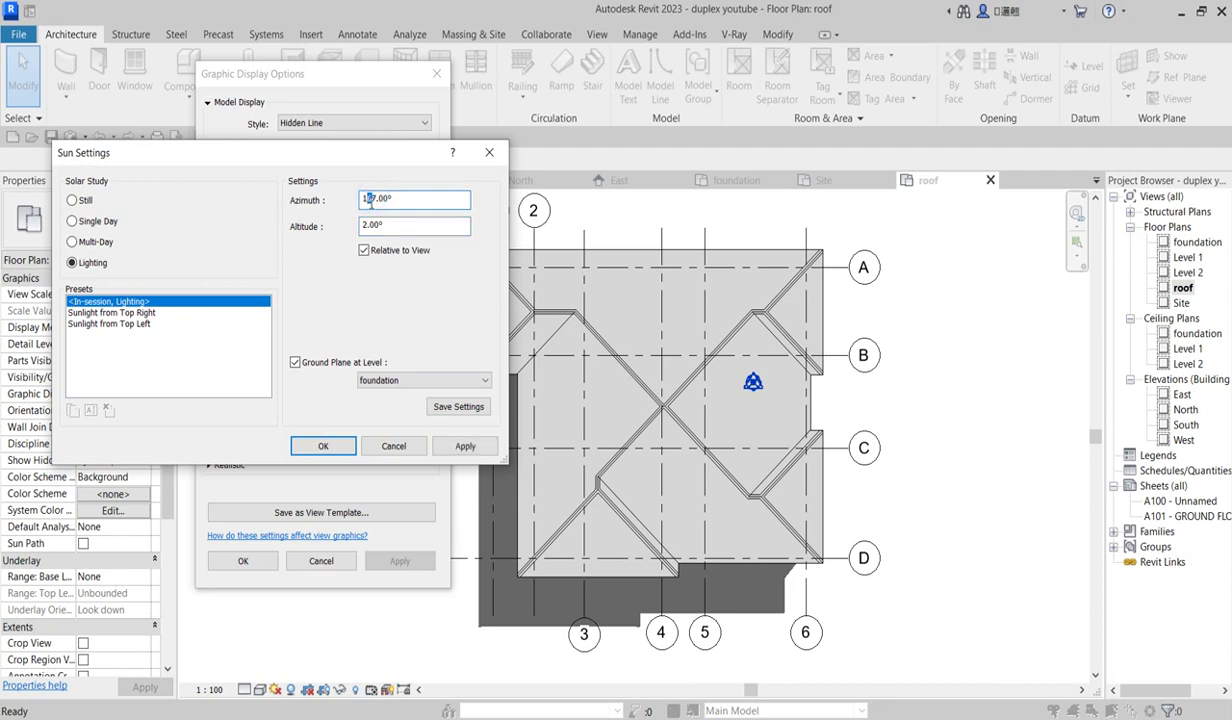
{"action": "type", "text": "5"}
{"action": "left_click", "coordinate": [467, 446]}
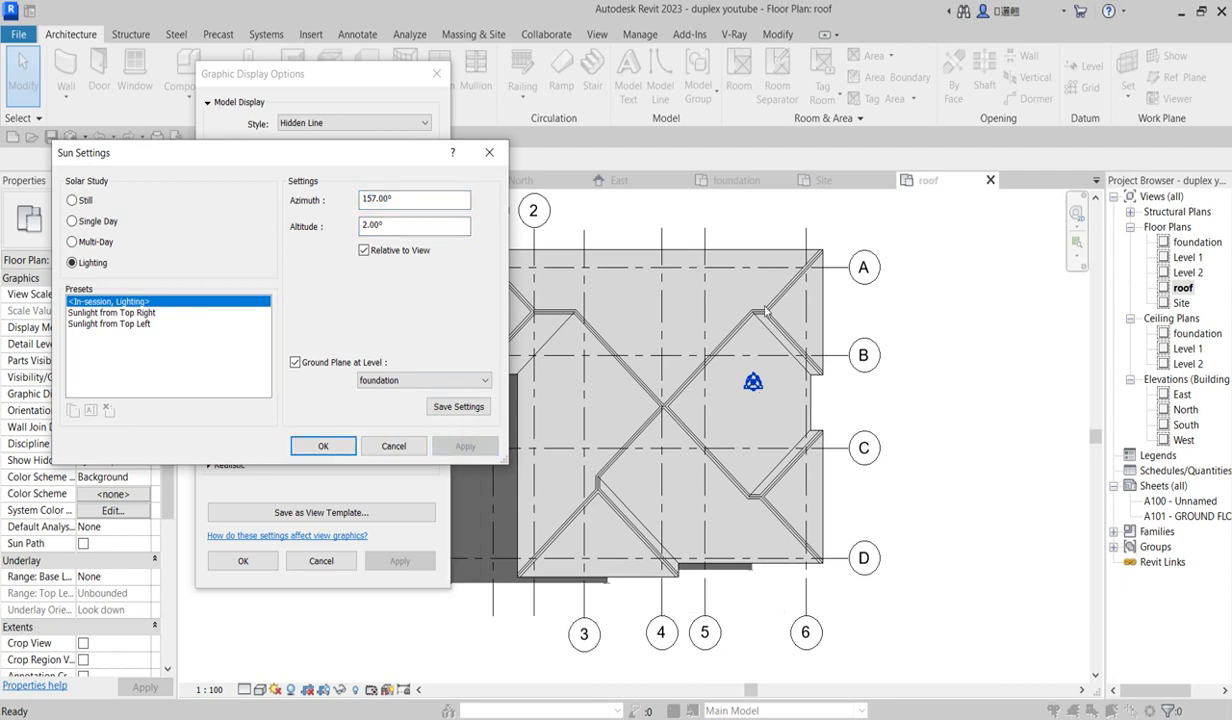
{"action": "left_click", "coordinate": [322, 445]}
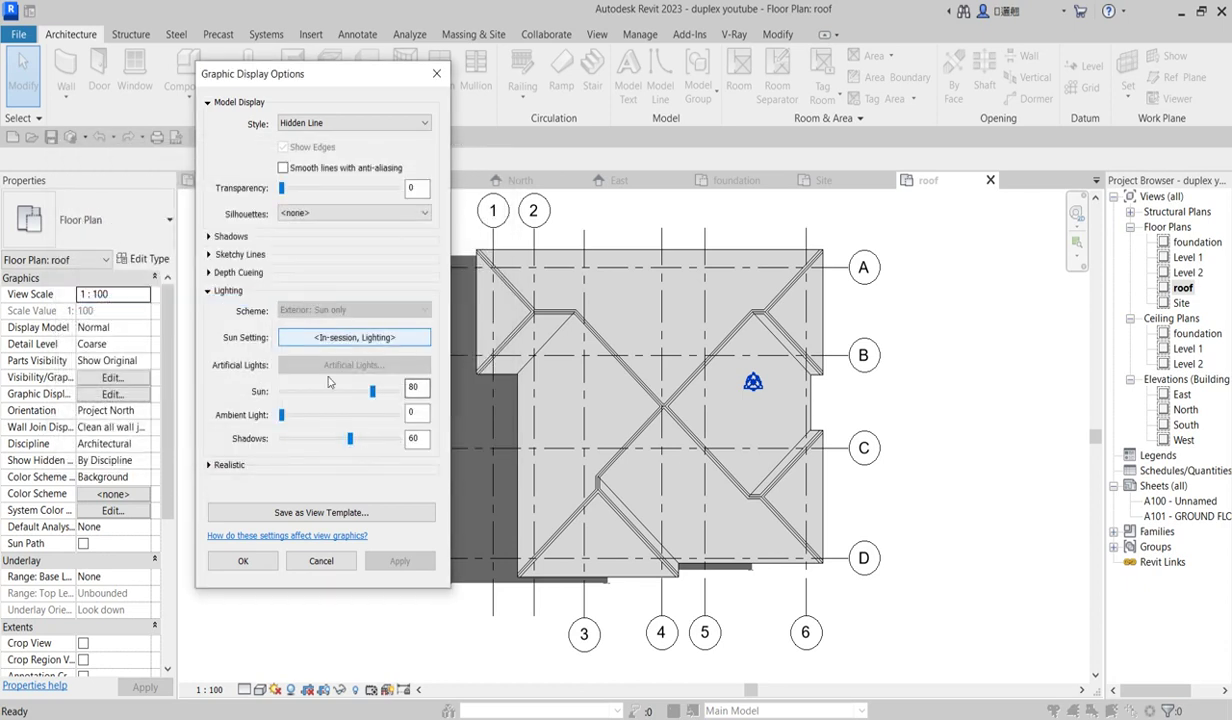
Reopen Sun Settings and set the shadow ground plane to Level 2
{"action": "left_click", "coordinate": [362, 338]}
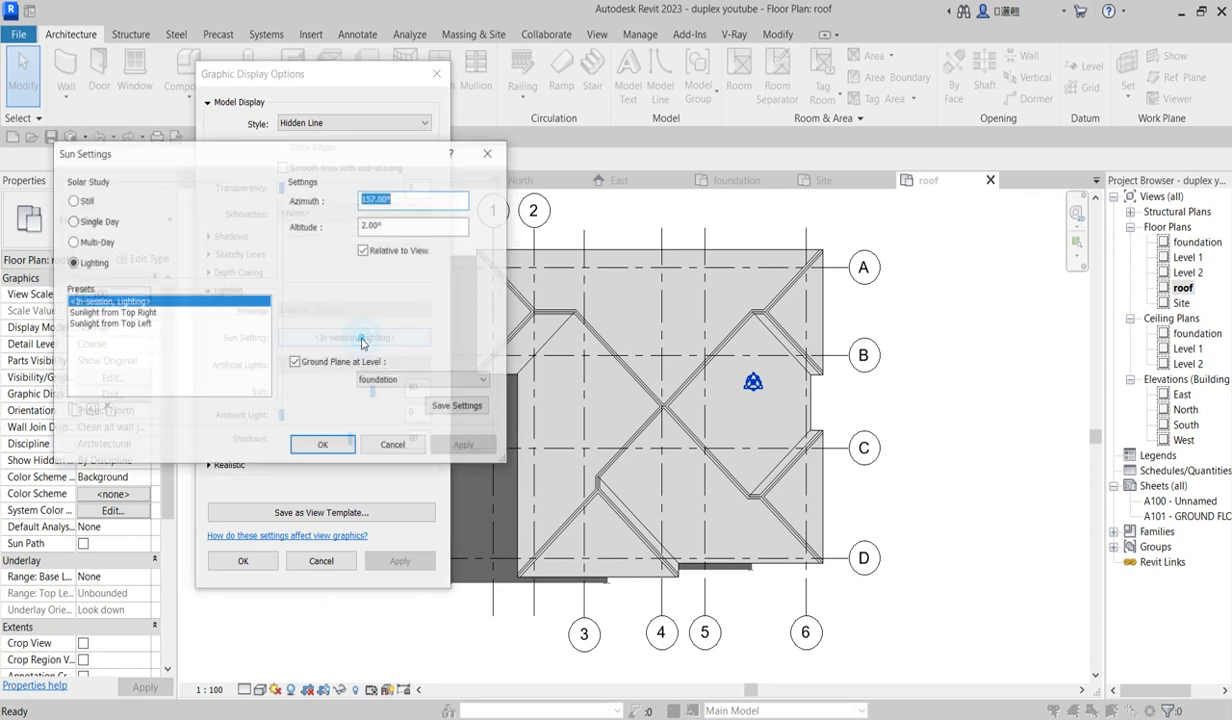
{"action": "left_click", "coordinate": [487, 381]}
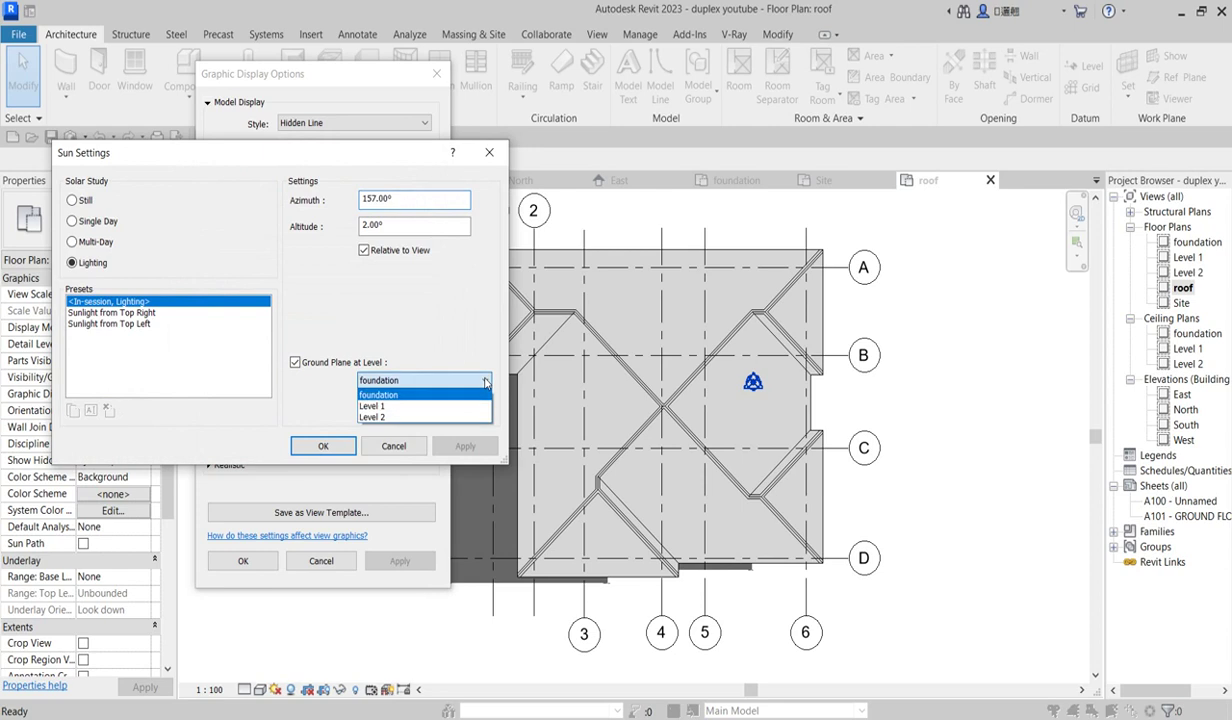
{"action": "left_click", "coordinate": [375, 411]}
{"action": "left_click", "coordinate": [462, 446]}
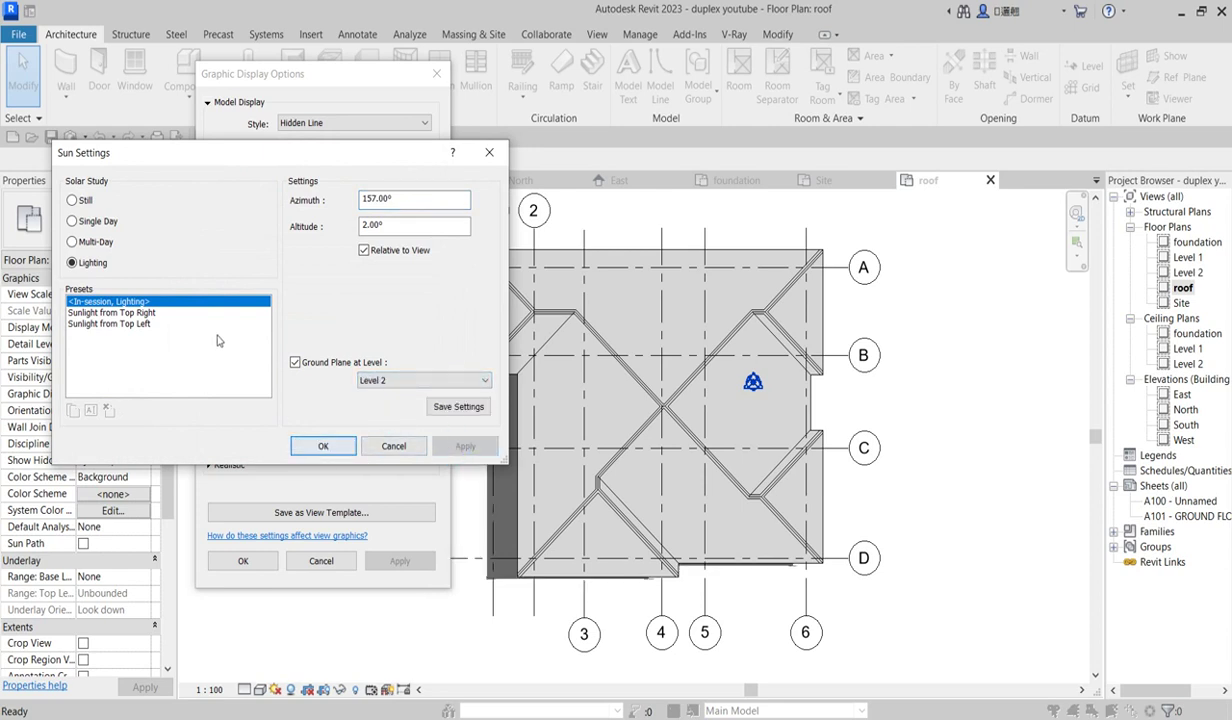
Raise the sun altitude to 20° at 157° azimuth and apply it
{"action": "double_click", "coordinate": [403, 203]}
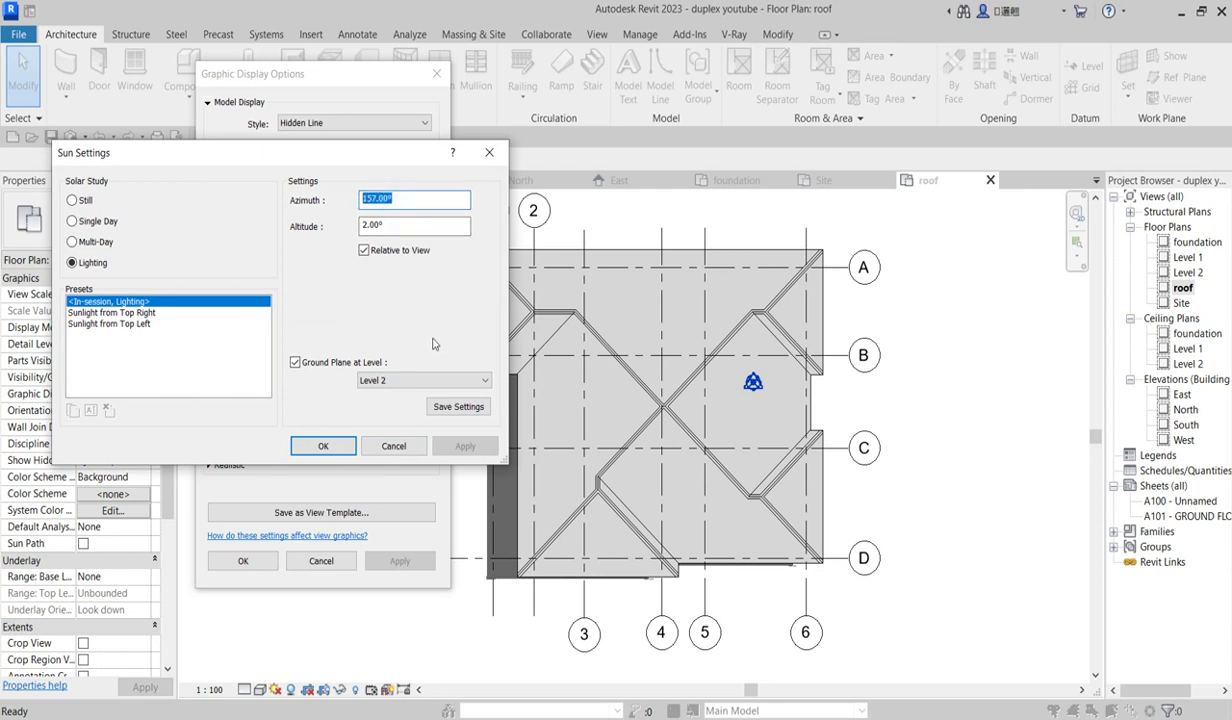
{"action": "double_click", "coordinate": [388, 228]}
{"action": "type", "text": "20"}
{"action": "left_click", "coordinate": [418, 199]}
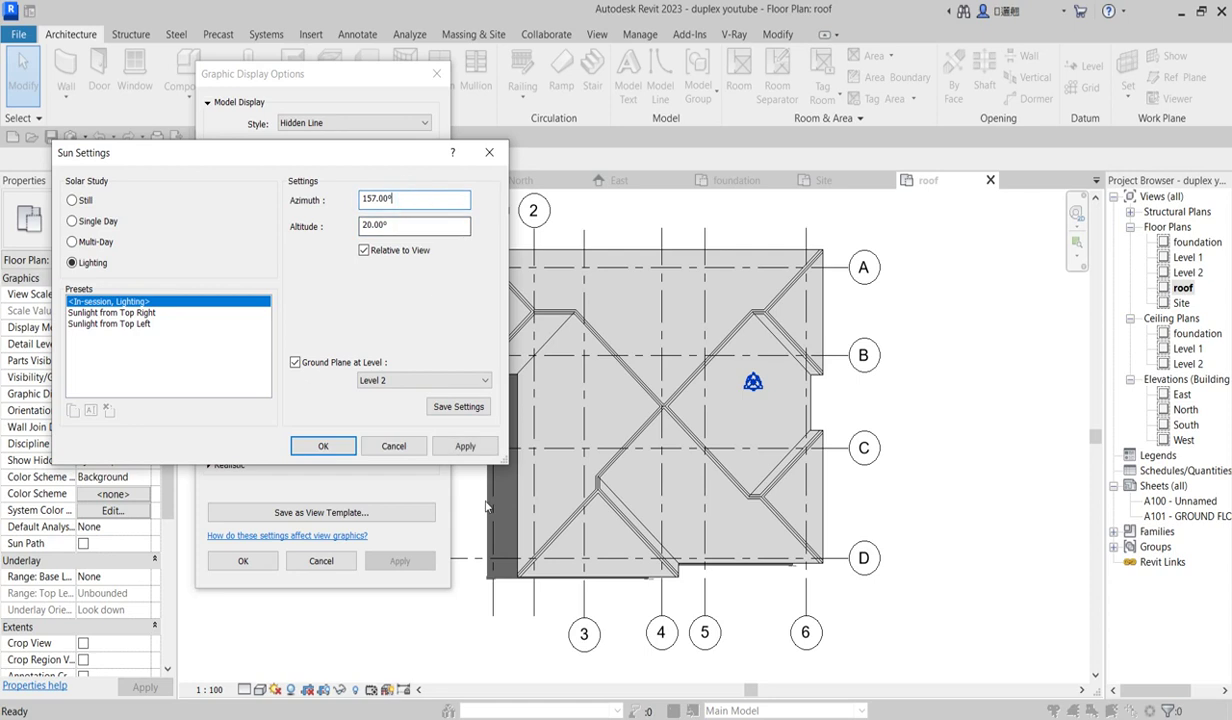
{"action": "left_click", "coordinate": [463, 455]}
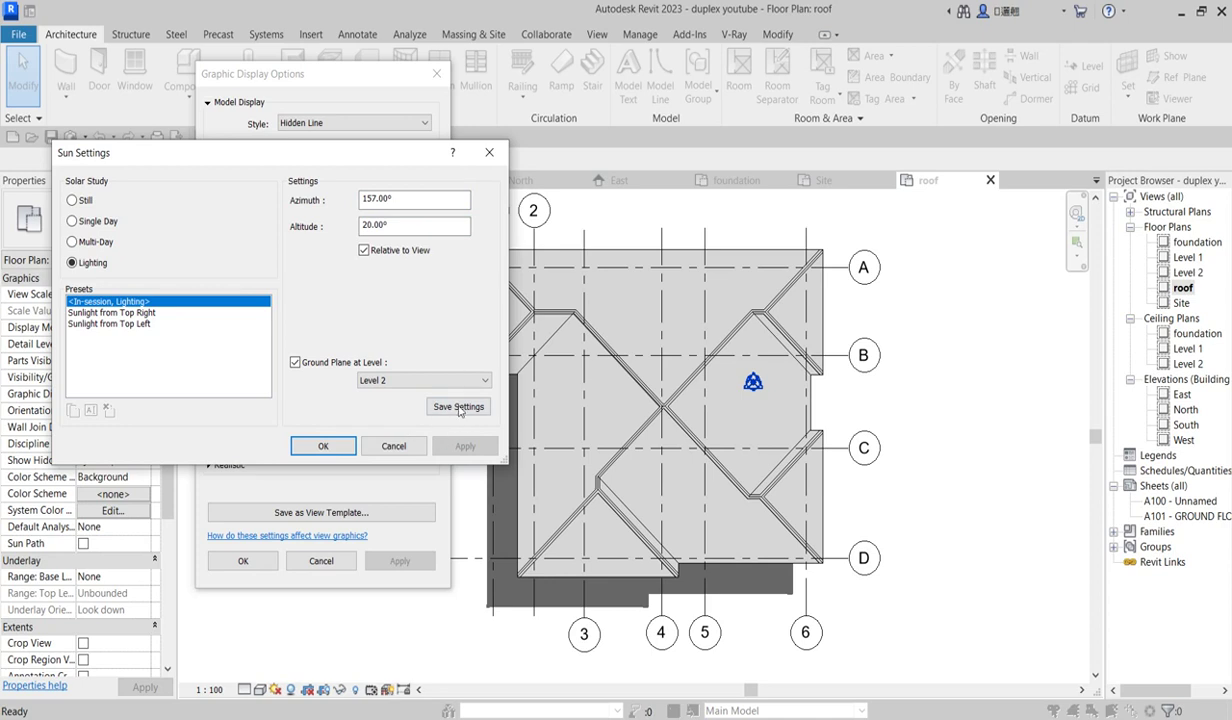
Apply a sun azimuth of 175°, then adjust it to 179°
{"action": "double_click", "coordinate": [394, 198]}
{"action": "type", "text": "175"}
{"action": "left_click", "coordinate": [407, 224]}
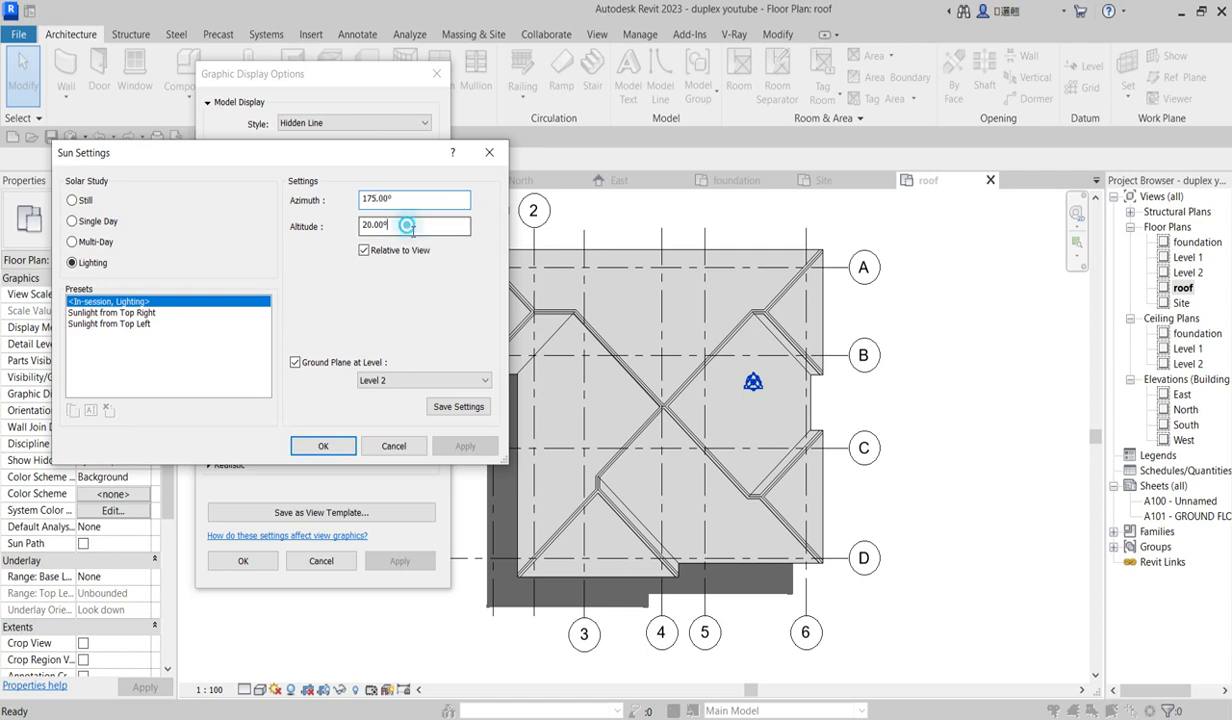
{"action": "left_click", "coordinate": [464, 446]}
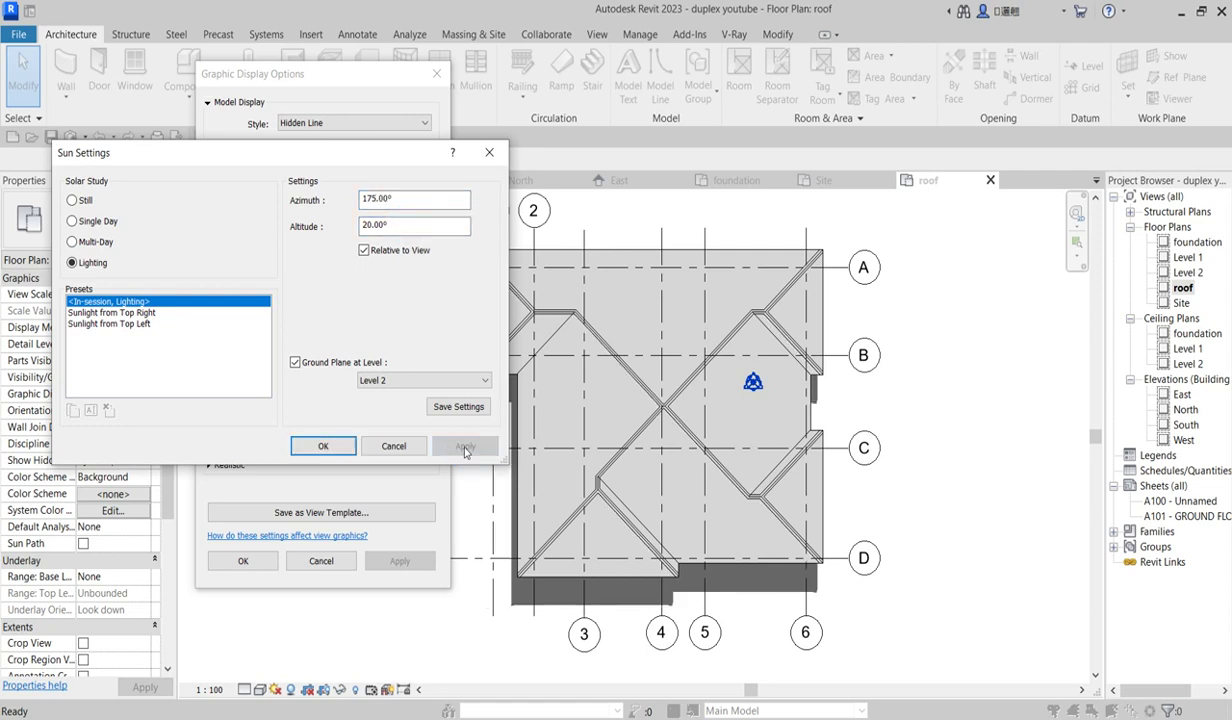
{"action": "double_click", "coordinate": [391, 198]}
{"action": "type", "text": "179"}
{"action": "left_click", "coordinate": [429, 228]}
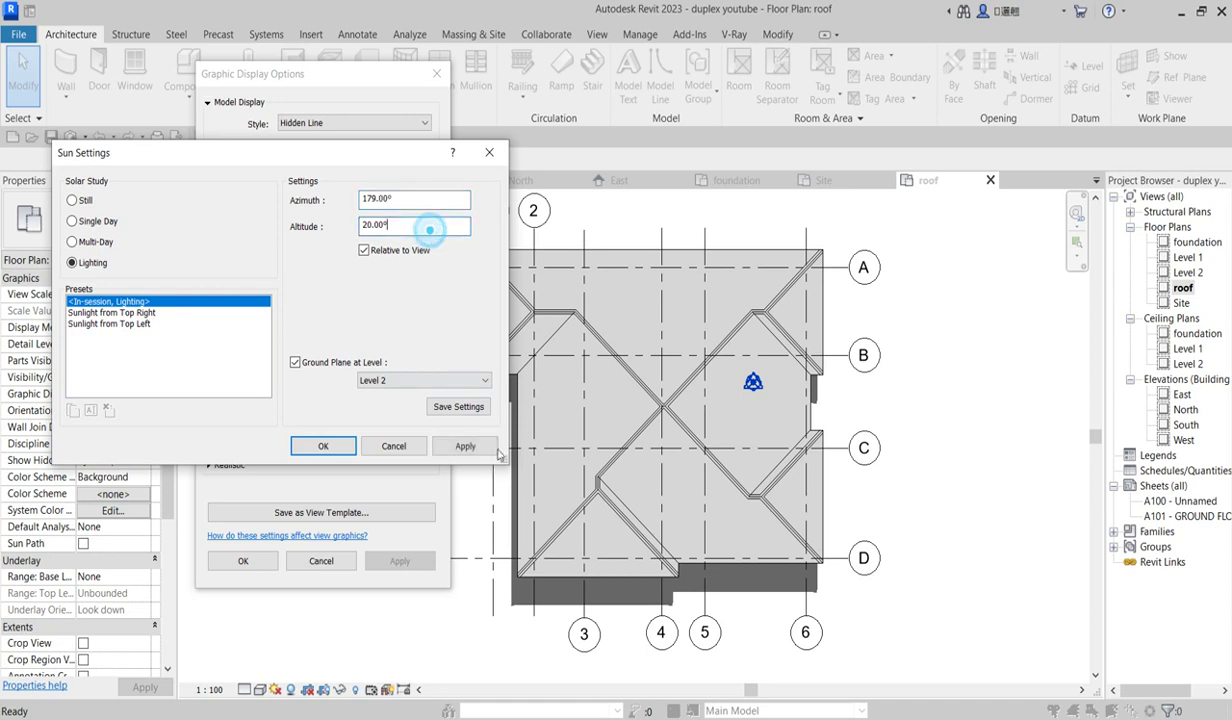
{"action": "left_click", "coordinate": [466, 446]}
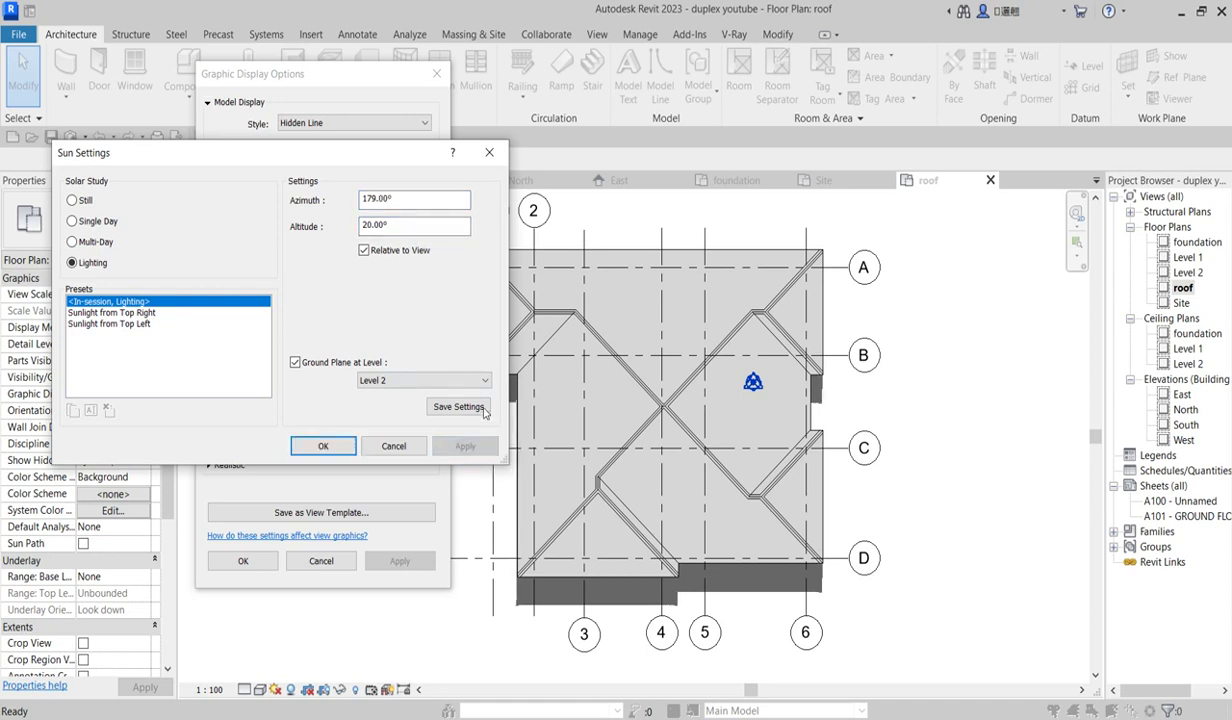
Apply a sun altitude of 15°, then lower it to 10°
{"action": "left_click_drag", "start_coordinate": [440, 226], "coordinate": [302, 228]}
{"action": "left_click", "coordinate": [415, 200]}
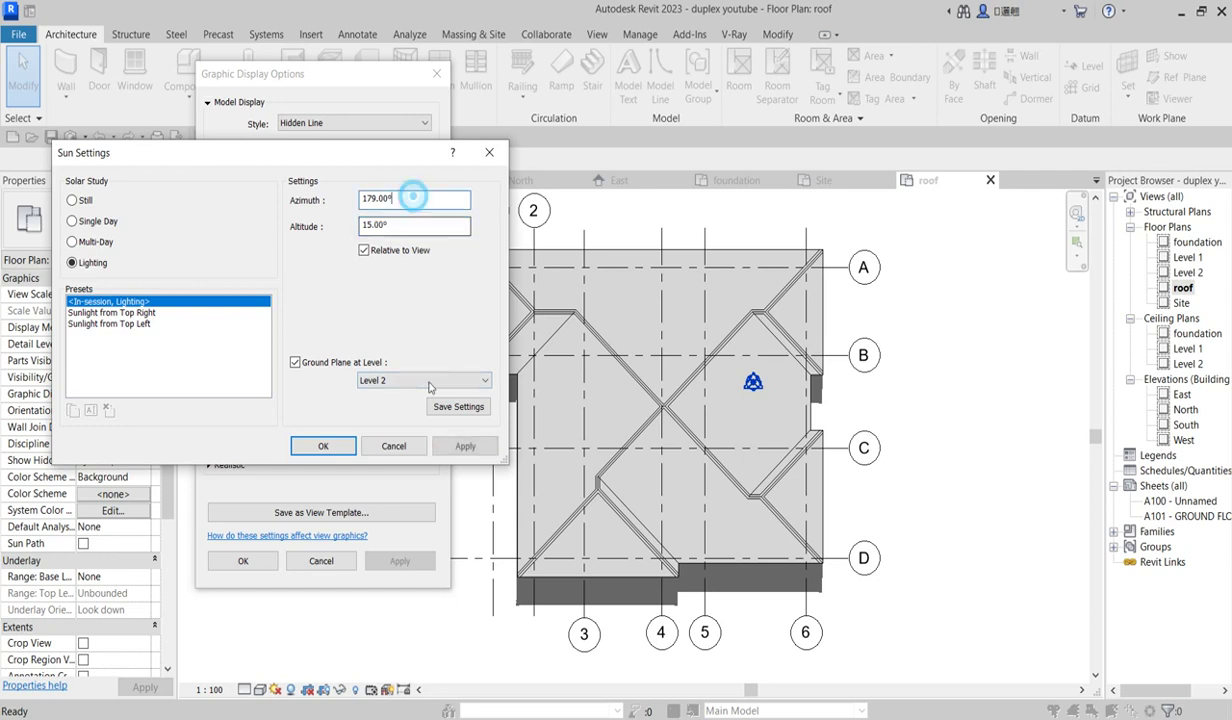
{"action": "left_click", "coordinate": [462, 447]}
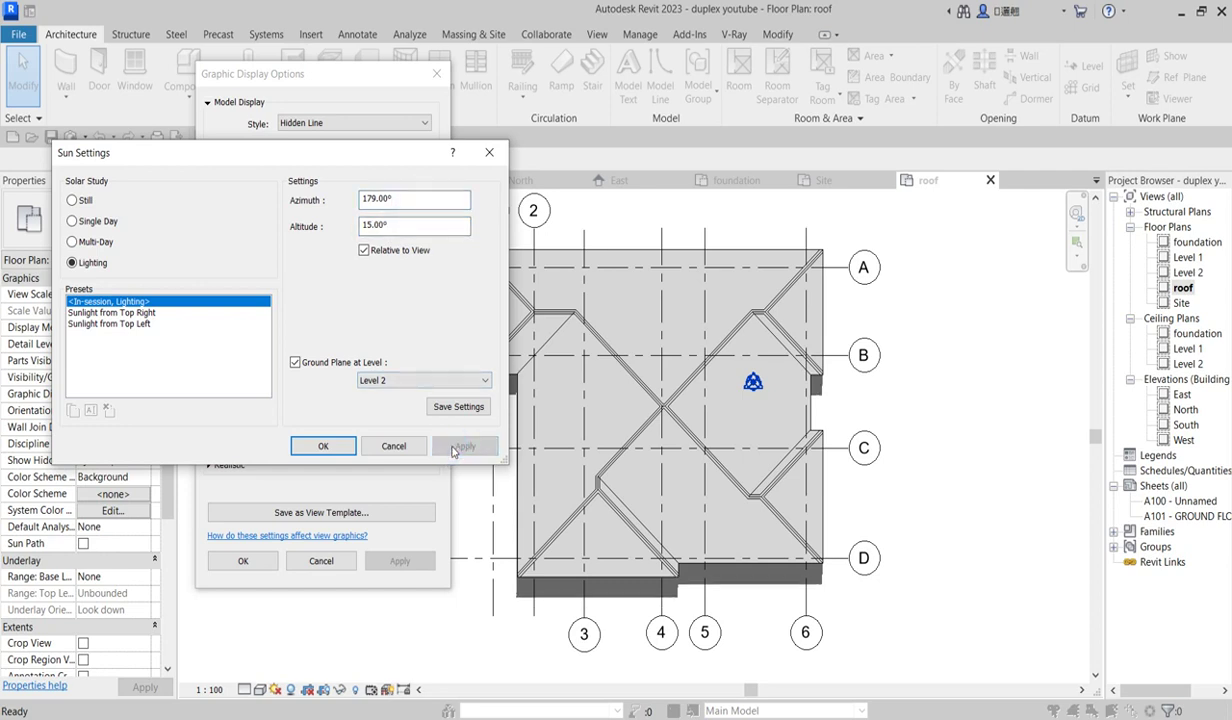
{"action": "double_click", "coordinate": [399, 231]}
{"action": "left_click", "coordinate": [430, 200]}
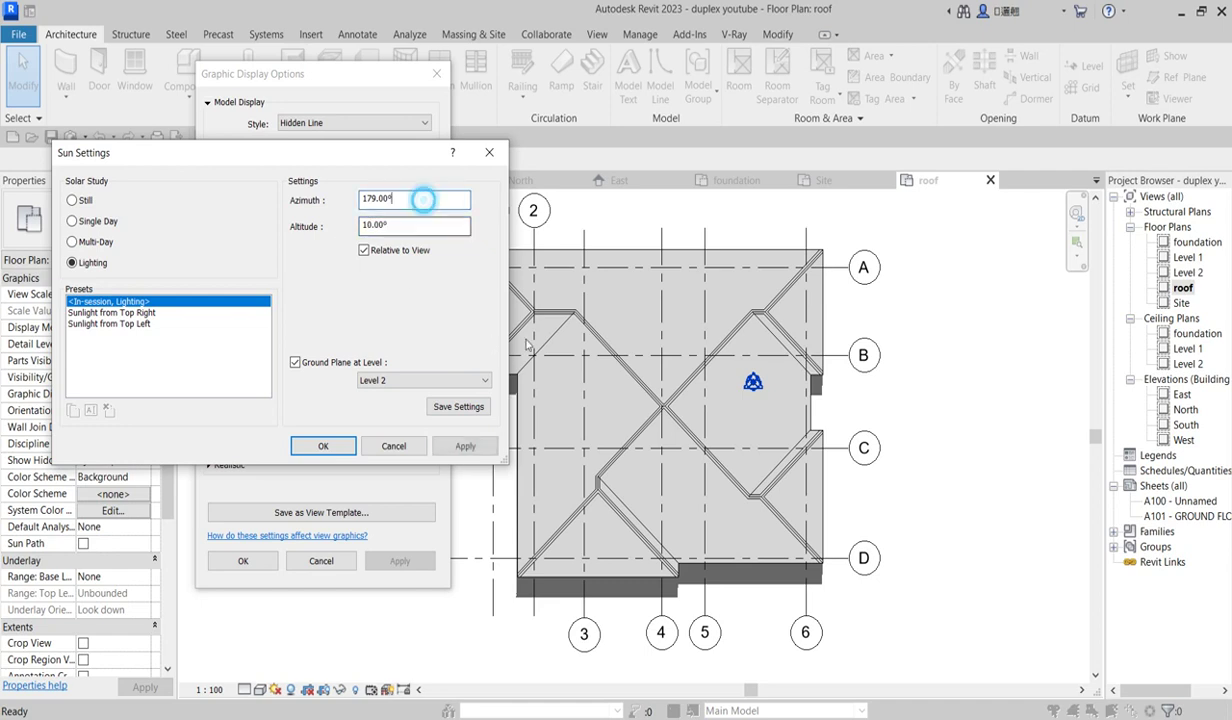
{"action": "left_click", "coordinate": [466, 446]}
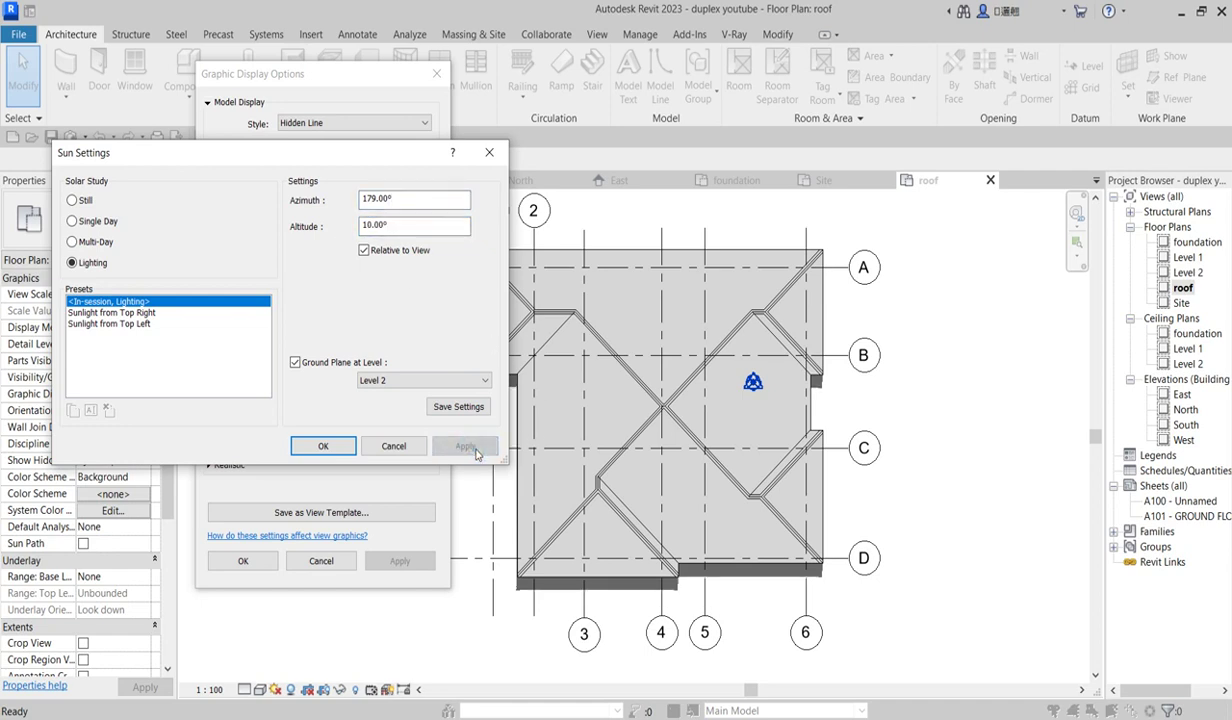
{"action": "double_click", "coordinate": [399, 226]}
Accept Sun Settings and Graphic Display Options, then zoom around the roof plan's shadows
{"action": "left_click", "coordinate": [323, 443]}
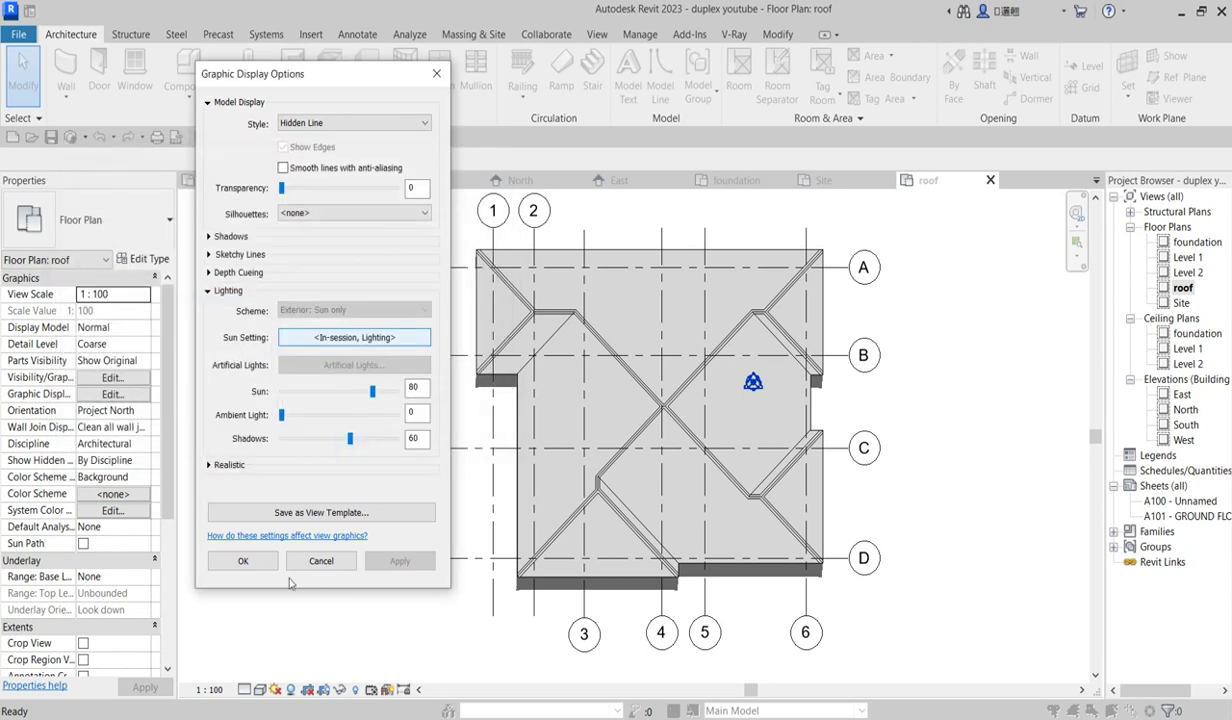
{"action": "left_click", "coordinate": [243, 561]}
{"action": "scroll", "coordinate": [690, 555], "scroll_direction": "up", "scroll_amount": 2}
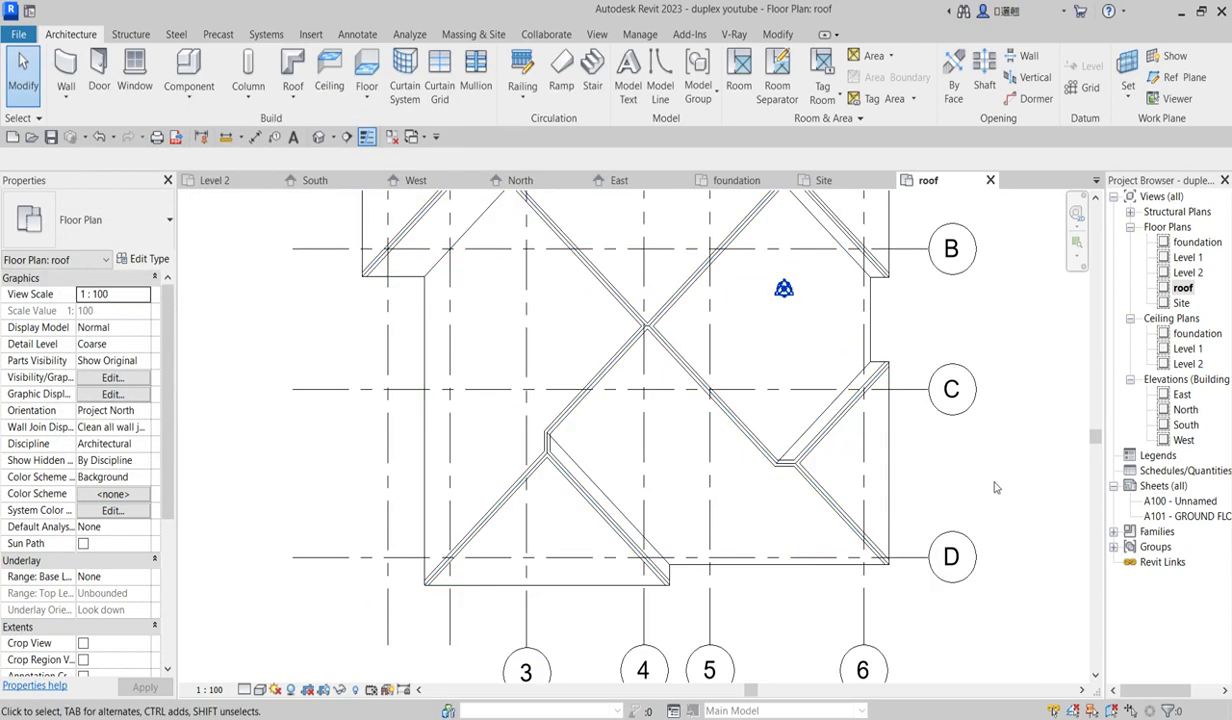
{"action": "scroll", "coordinate": [781, 589], "scroll_direction": "down", "scroll_amount": 2}
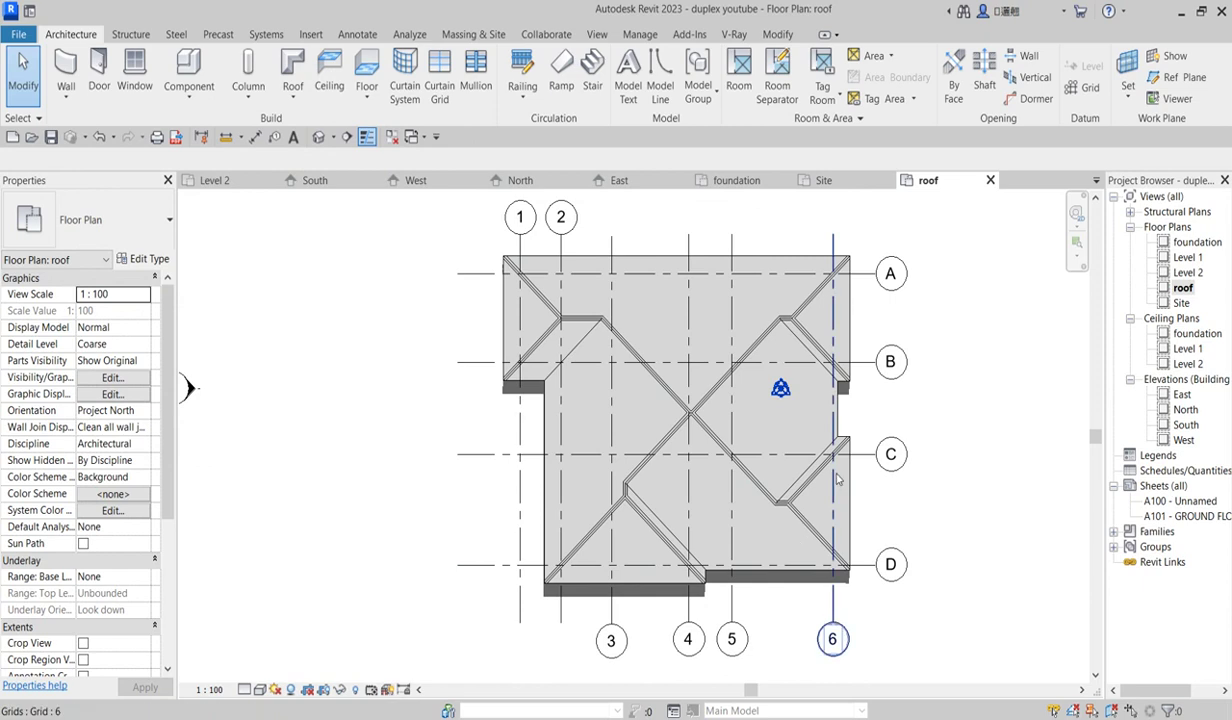
{"action": "scroll", "coordinate": [700, 425], "scroll_direction": "up", "scroll_amount": 2}
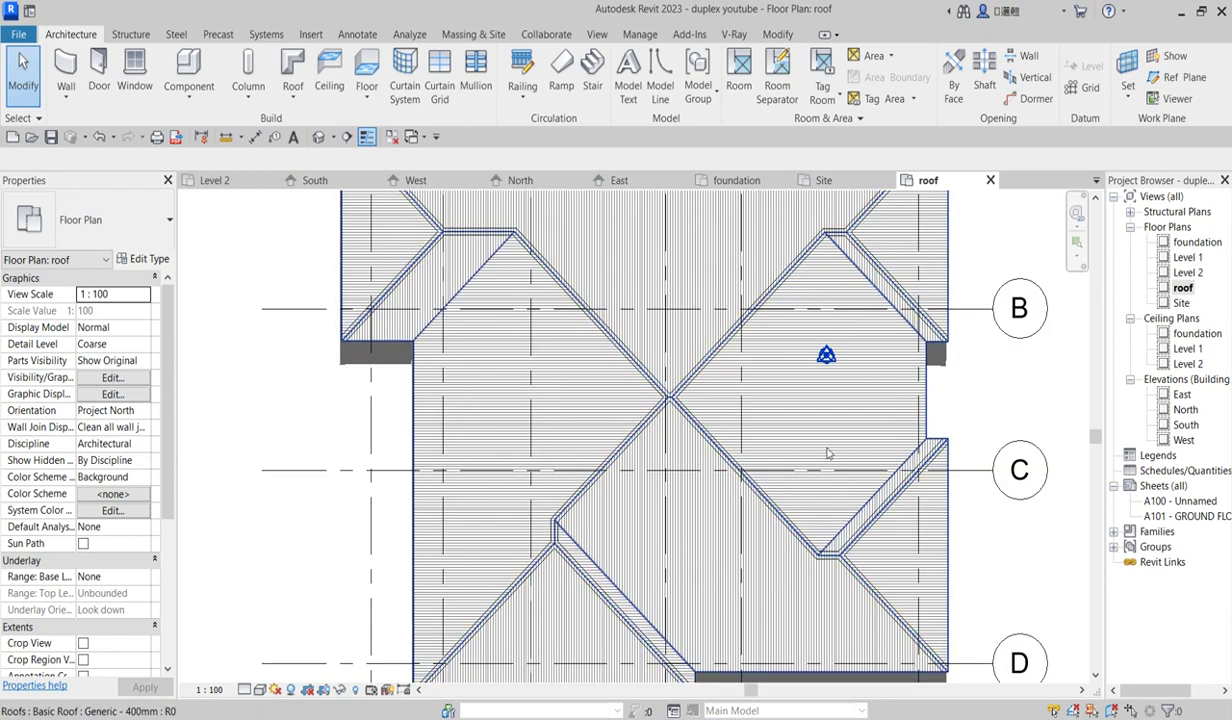
{"action": "scroll", "coordinate": [710, 490], "scroll_direction": "down", "scroll_amount": 2}
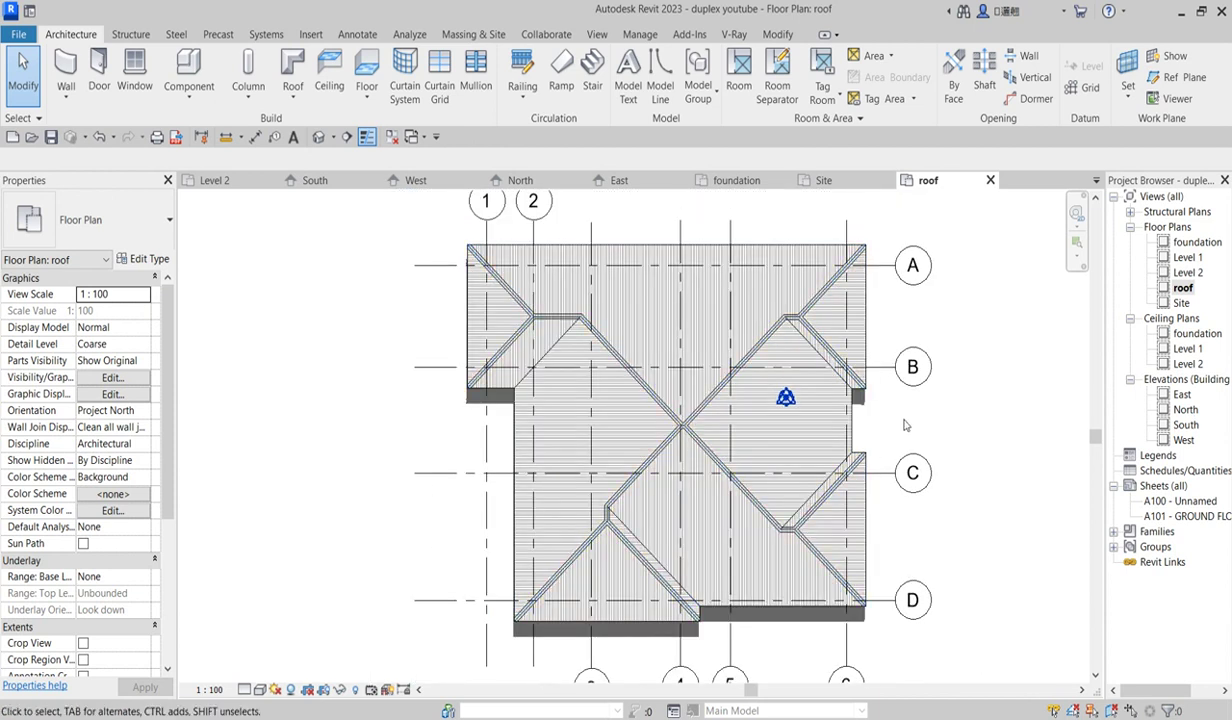
{"action": "scroll", "coordinate": [900, 424], "scroll_direction": "up", "scroll_amount": 1}
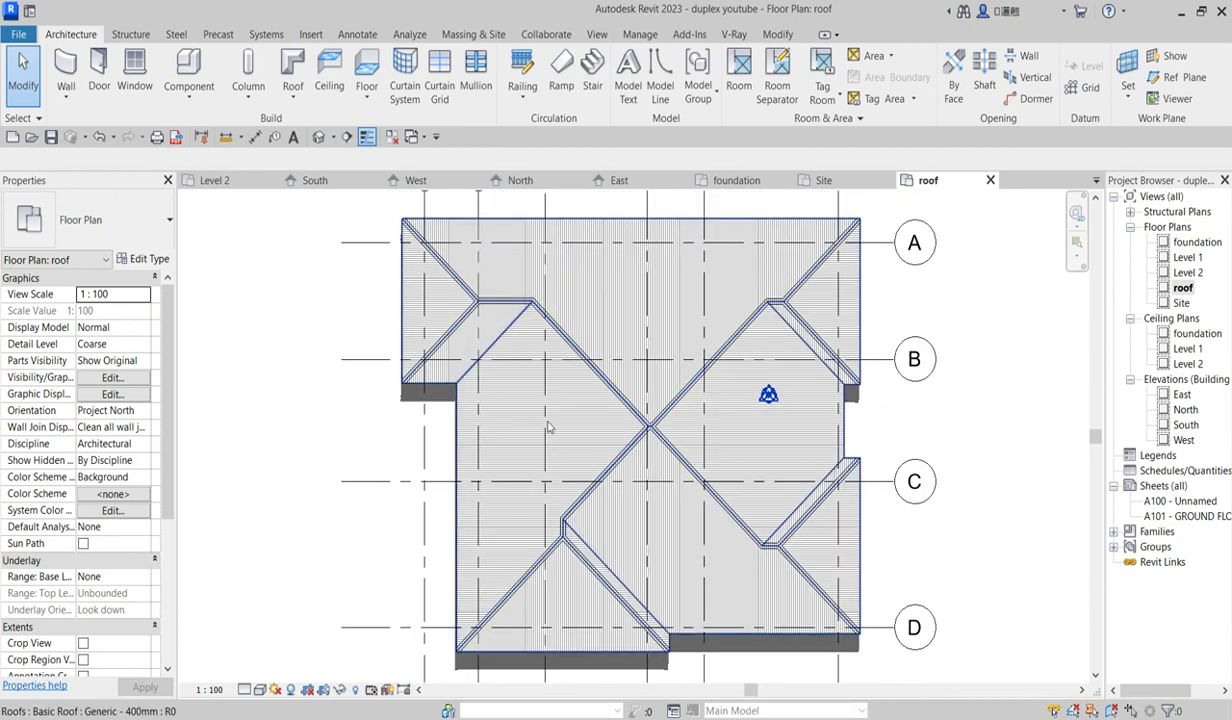